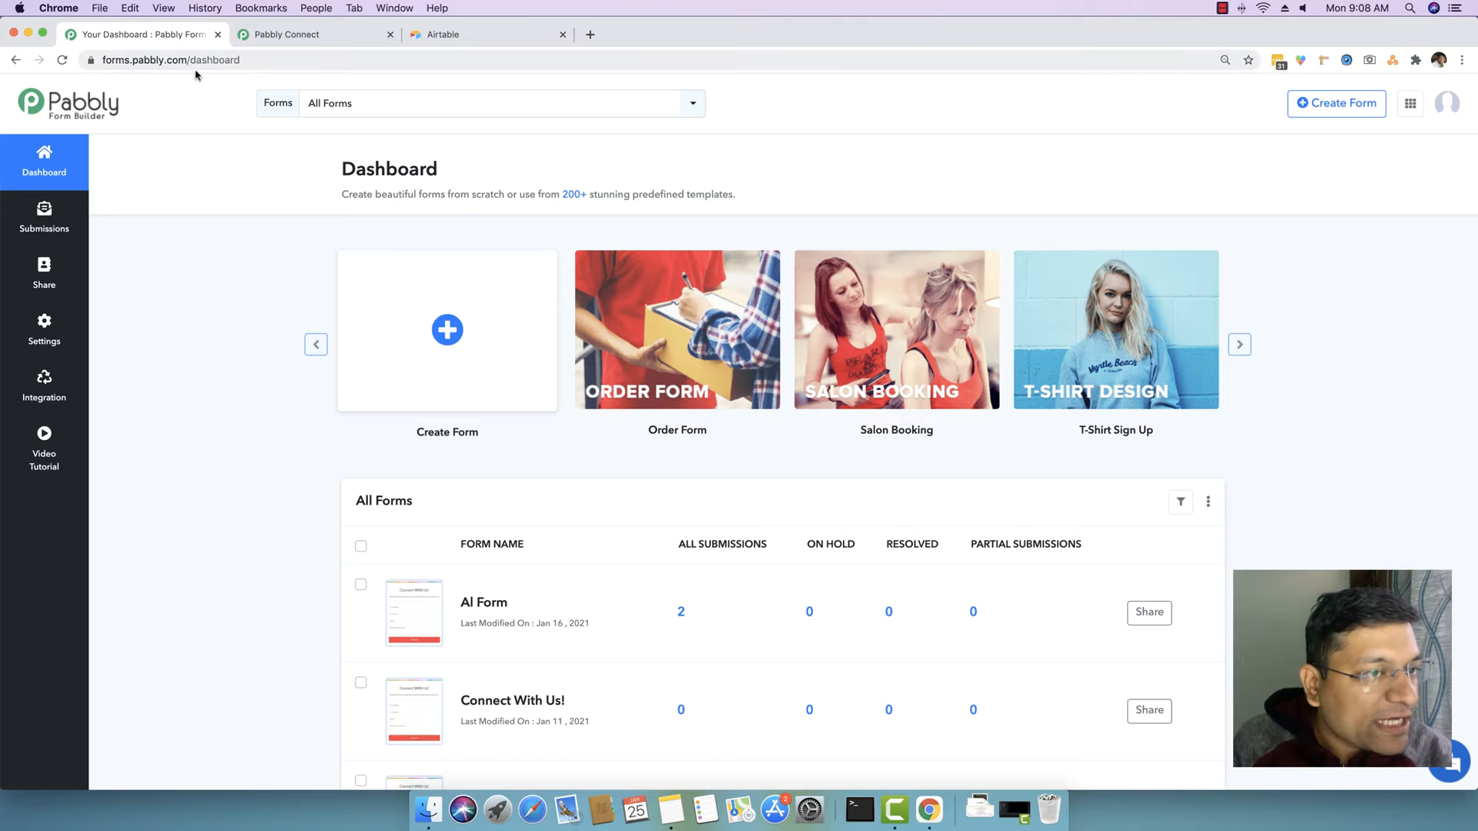
# Create a new form from the Pabbly Form Builder dashboard
pyautogui.moveTo(102, 62); pyautogui.dragTo(248, 61)
pyautogui.click(248, 61)
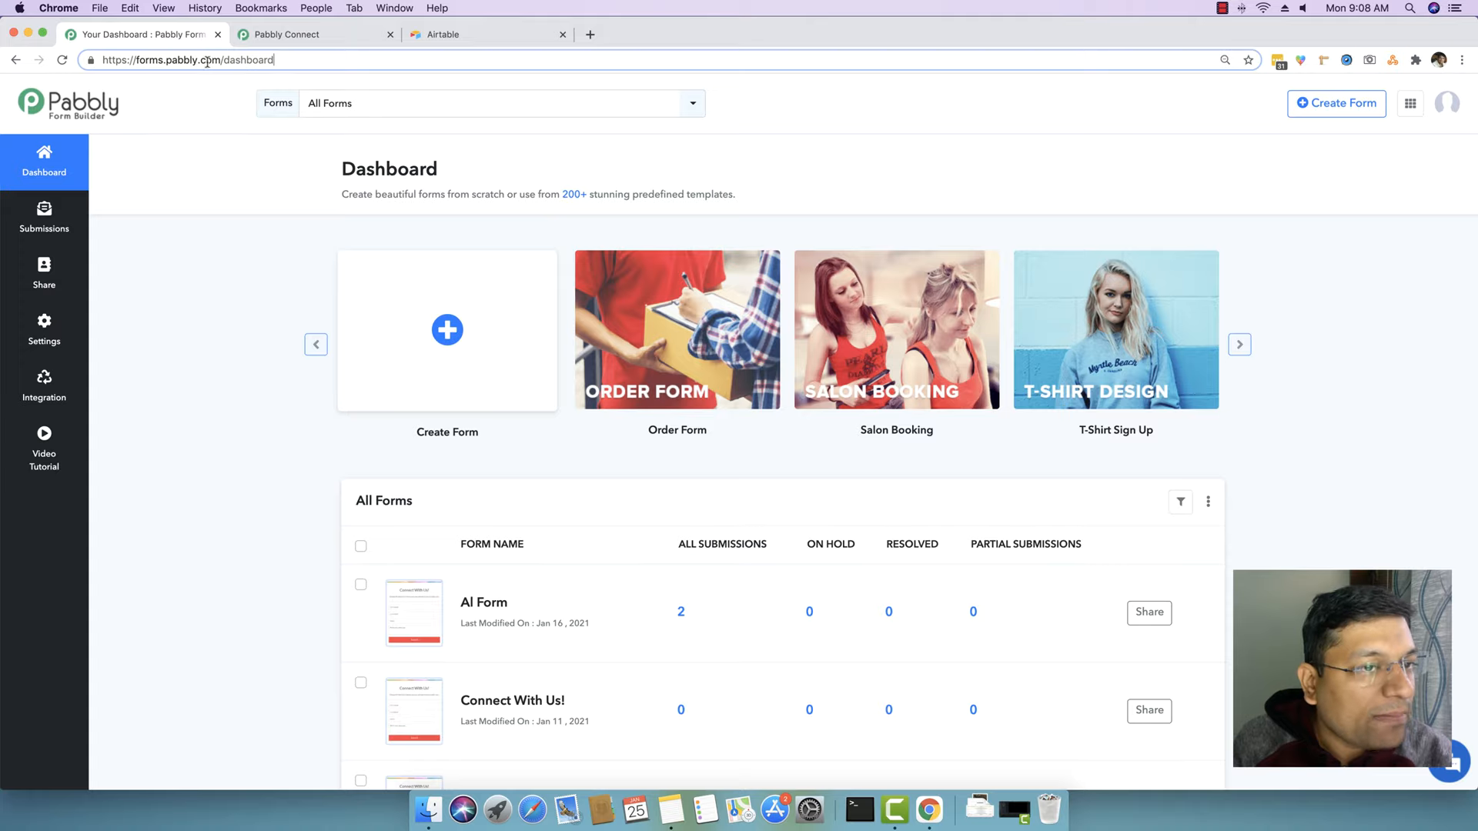
pyautogui.click(219, 192)
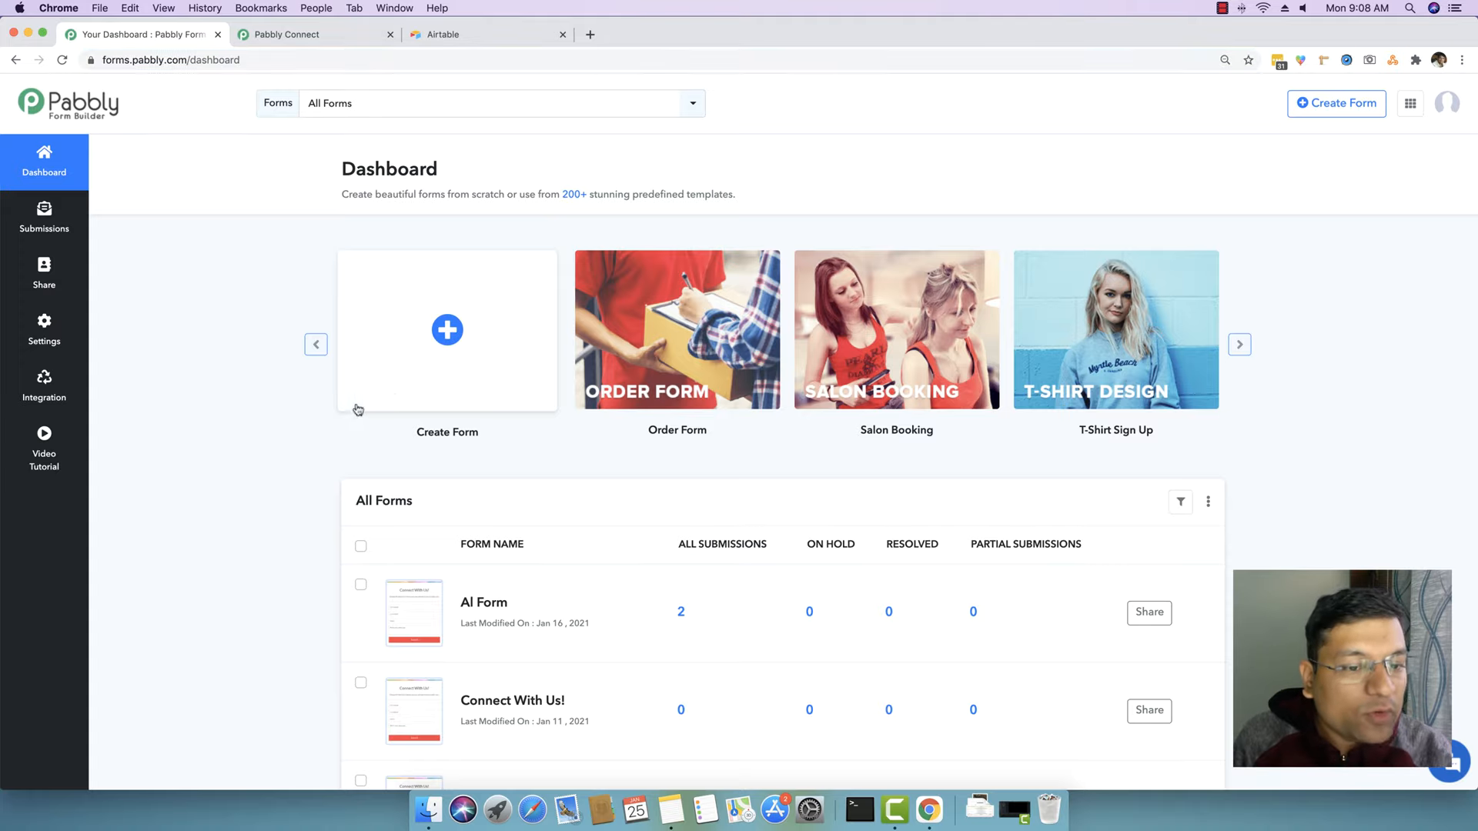
pyautogui.click(445, 336)
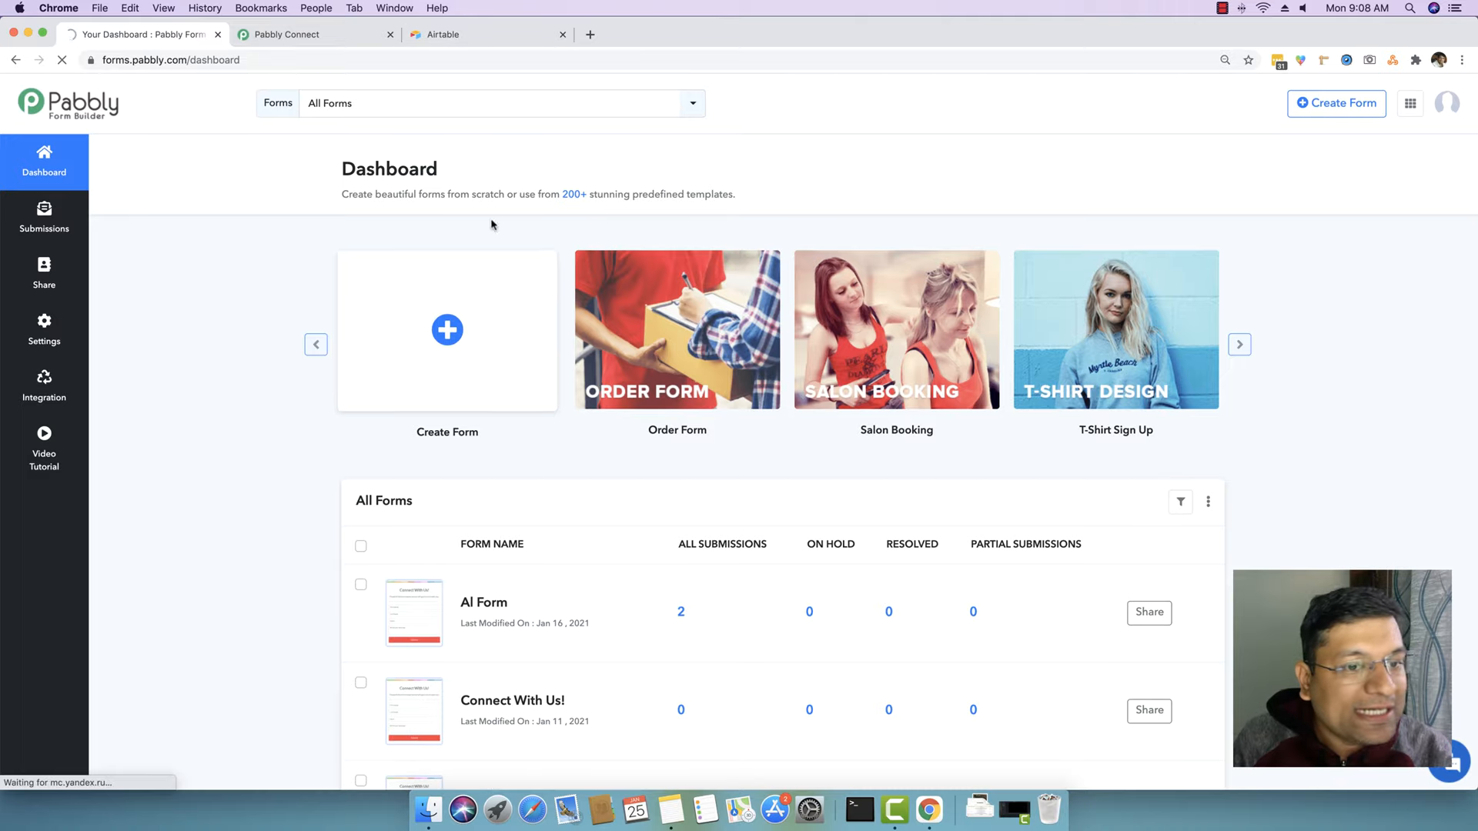
# Switch to Airtable and open My First Base from My First Workspace
pyautogui.click(459, 39)
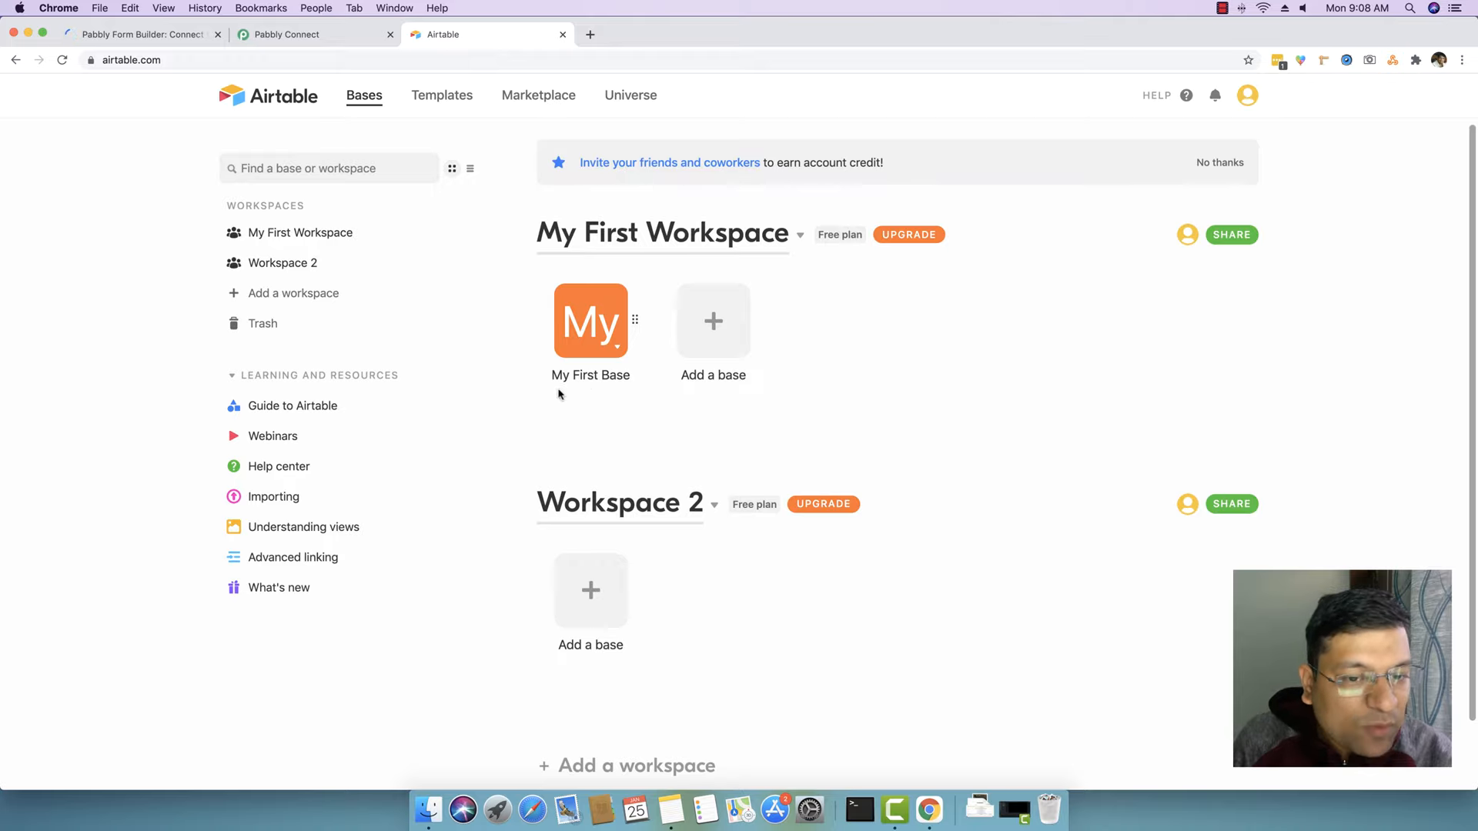
pyautogui.click(587, 322)
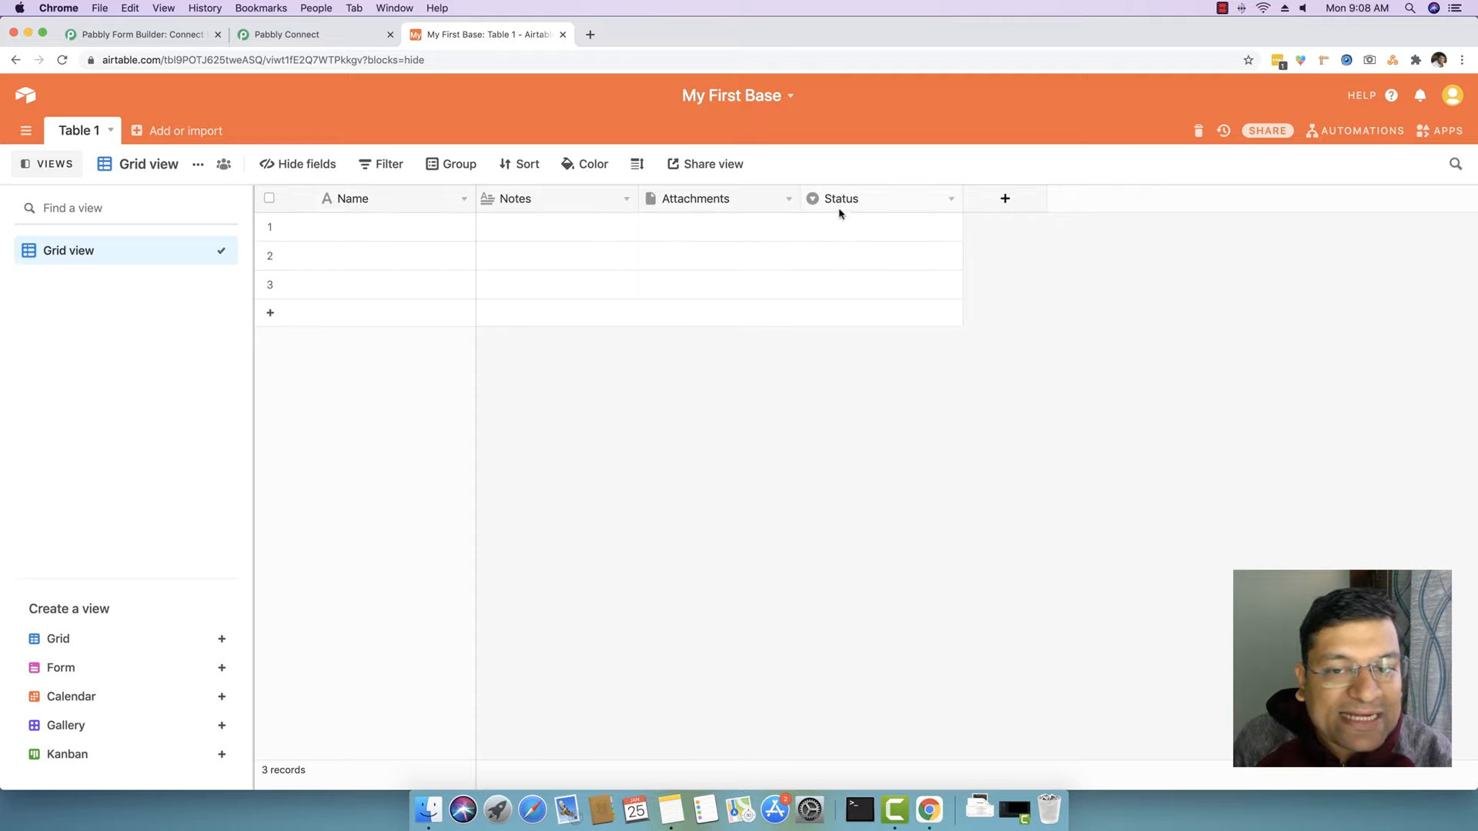
# Reorder the browser tabs so the form builder sits between Pabbly Connect and Airtable, and return to the form
pyautogui.click(296, 34)
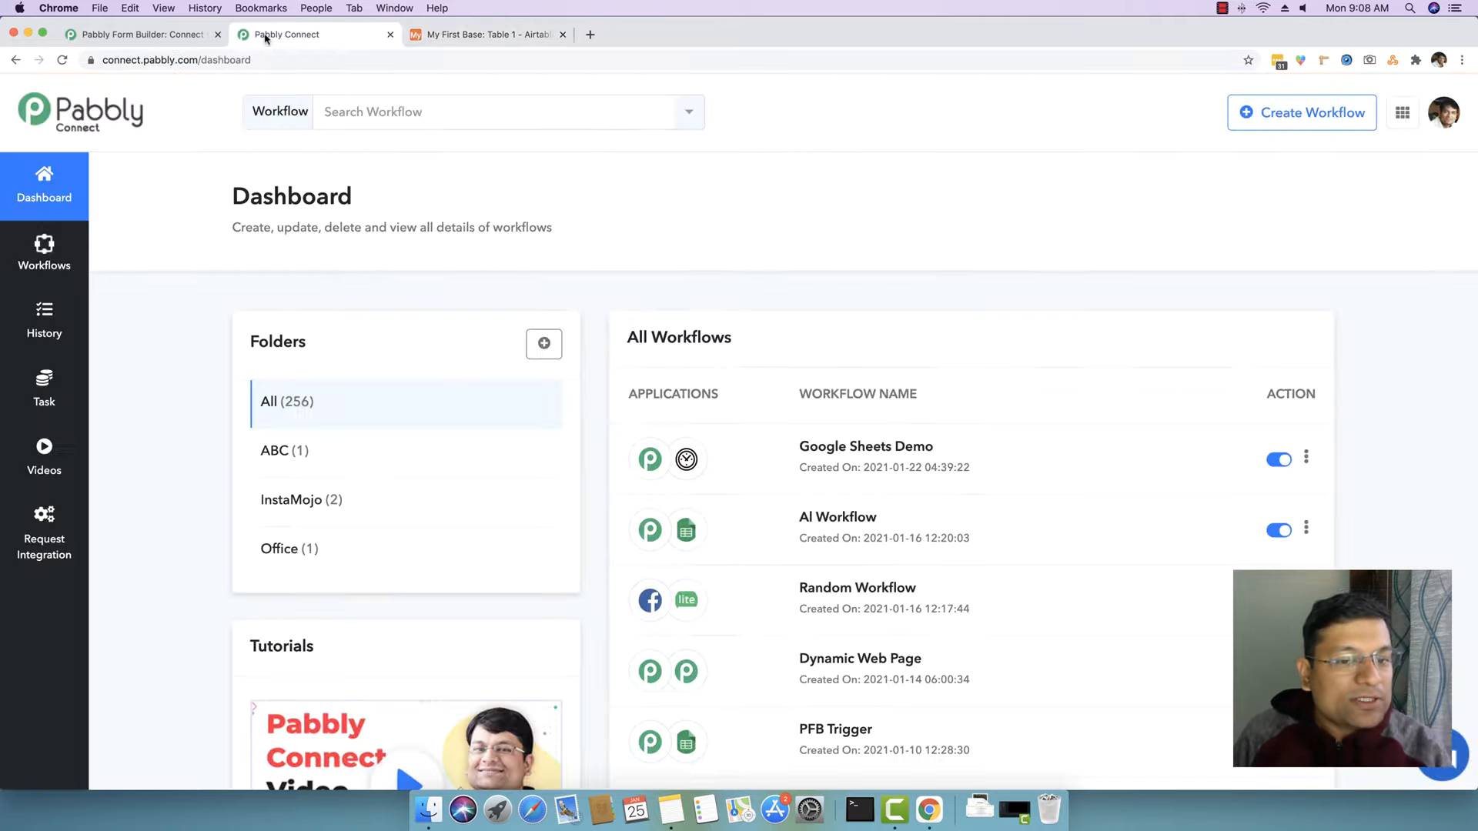
pyautogui.click(134, 37)
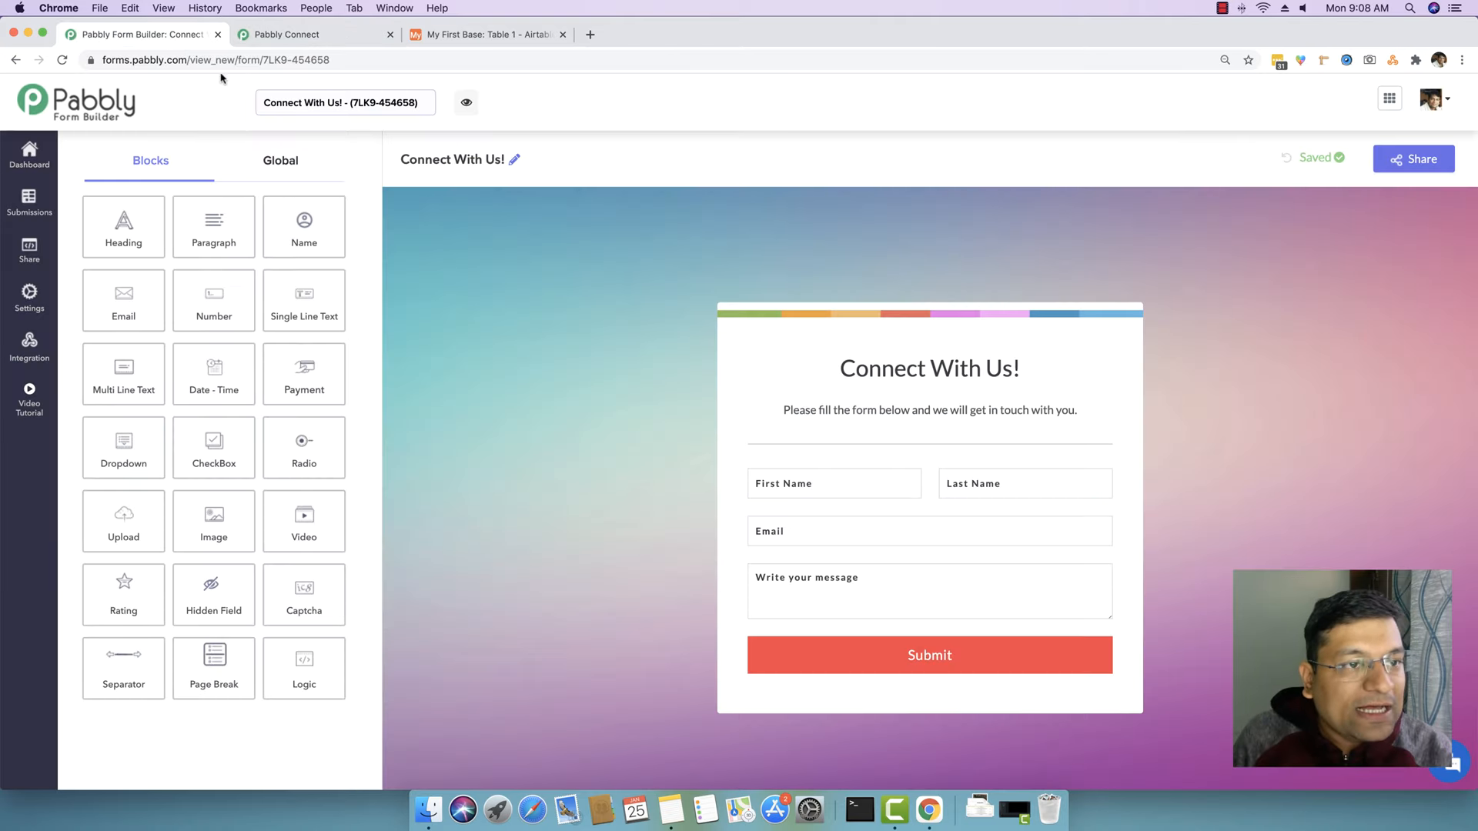
pyautogui.moveTo(192, 34); pyautogui.dragTo(362, 40)
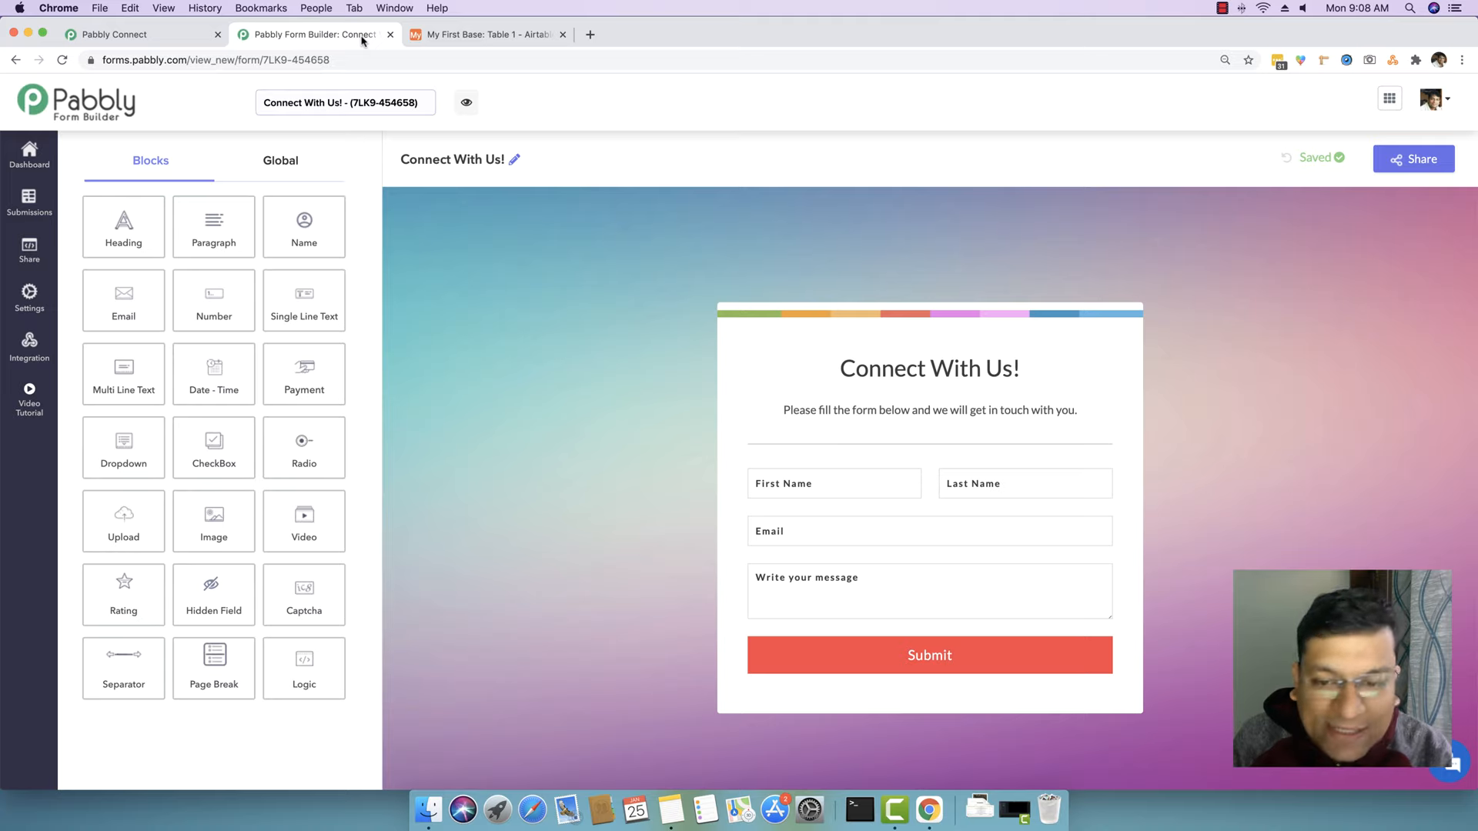
pyautogui.click(454, 35)
pyautogui.click(312, 34)
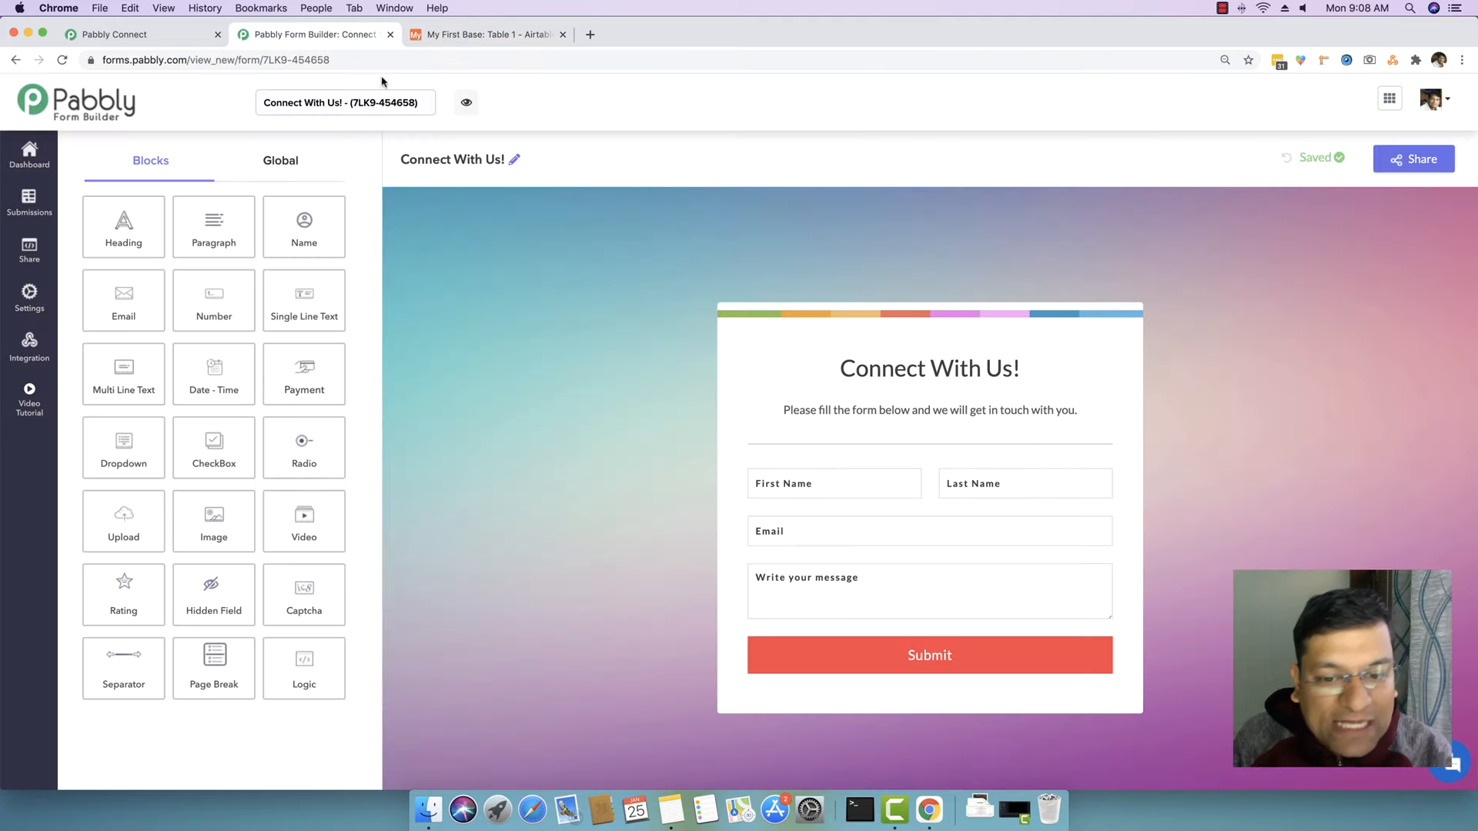
# Delete the Email and message fields from the form
pyautogui.click(1111, 516)
pyautogui.click(916, 477)
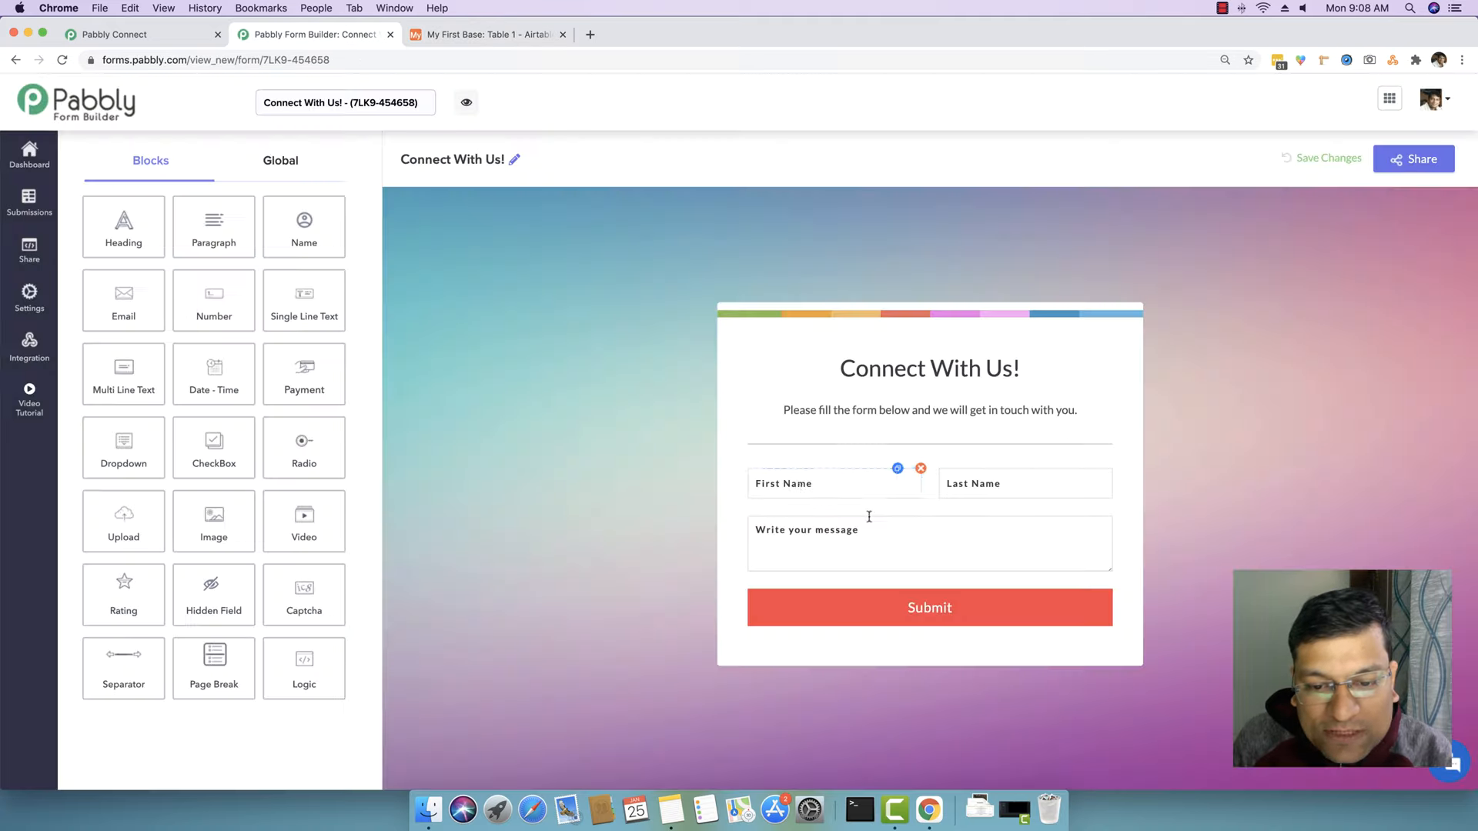
pyautogui.click(1112, 516)
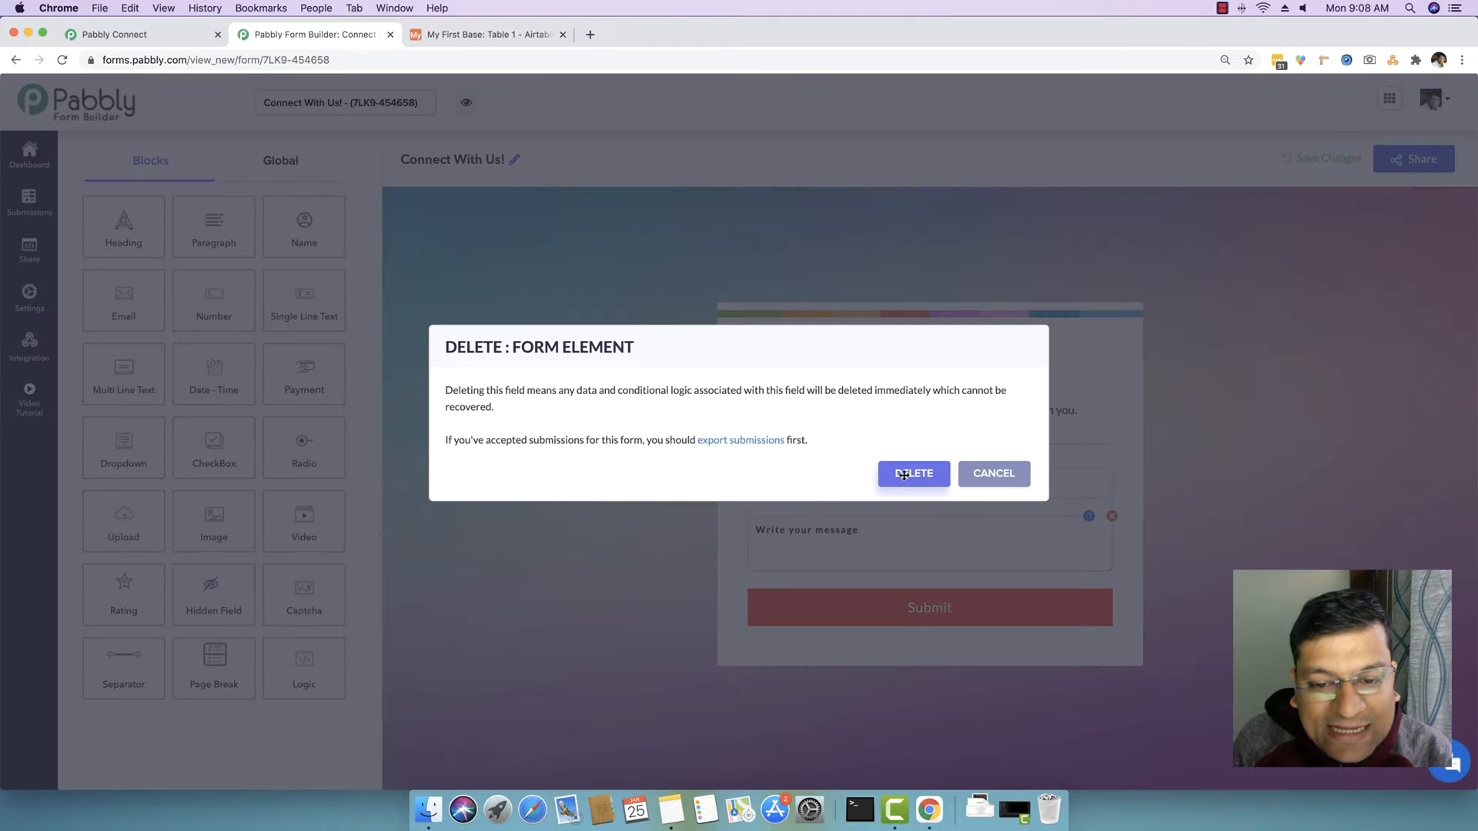
pyautogui.click(902, 474)
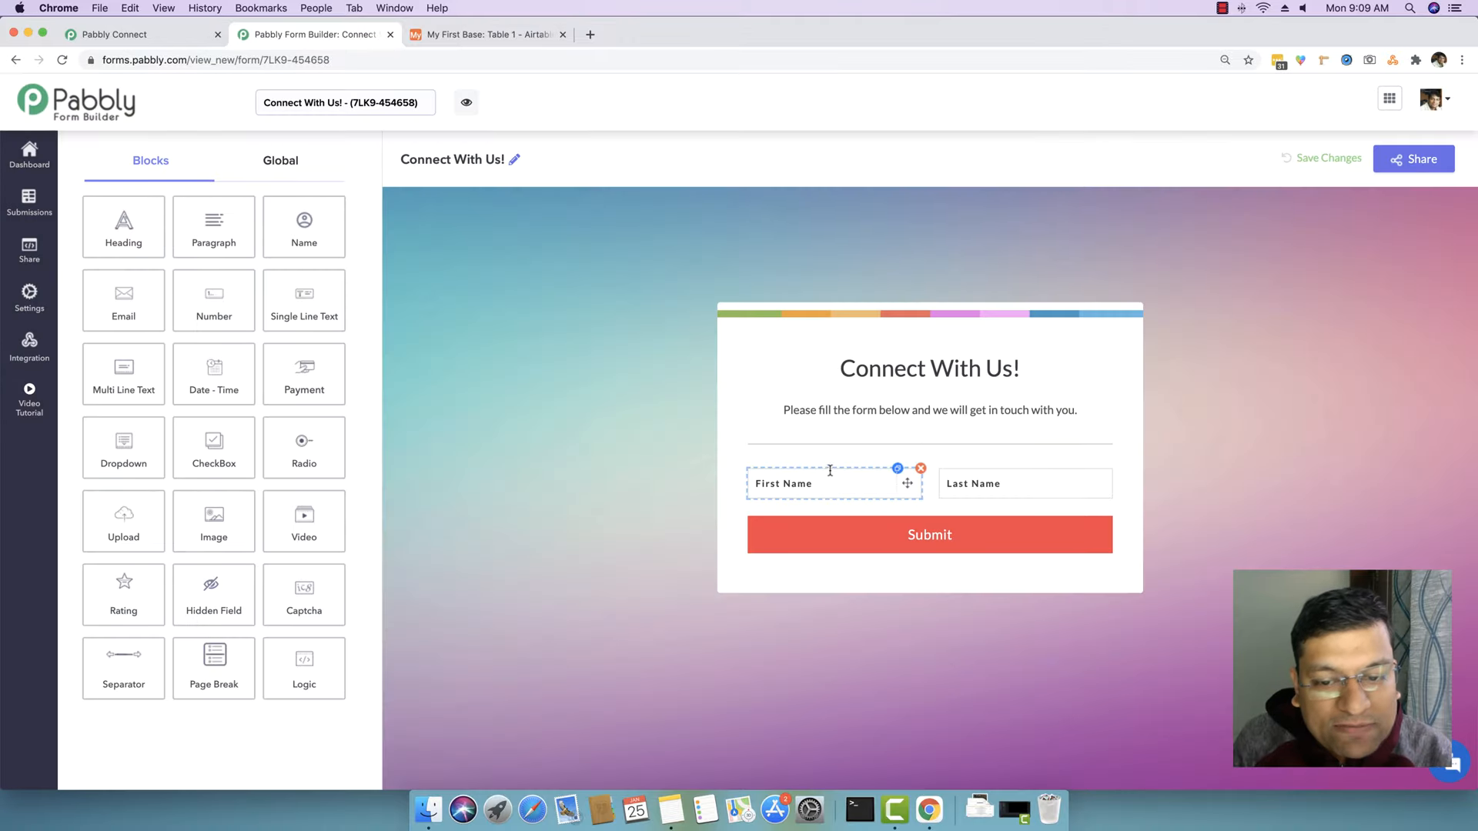
# Check the Airtable columns, add a single line text field below the name fields and label it Notes
pyautogui.click(486, 43)
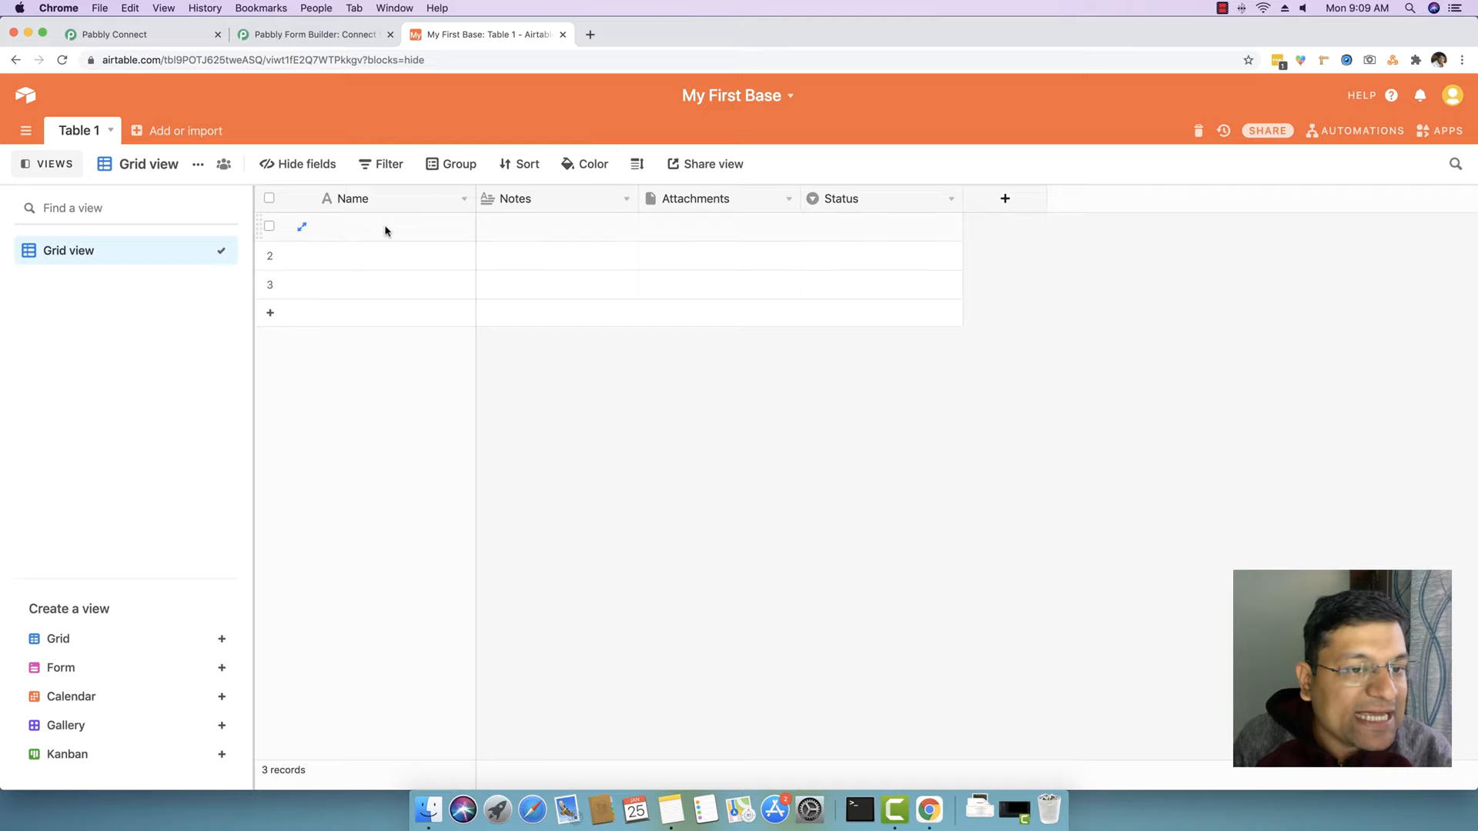
pyautogui.click(341, 39)
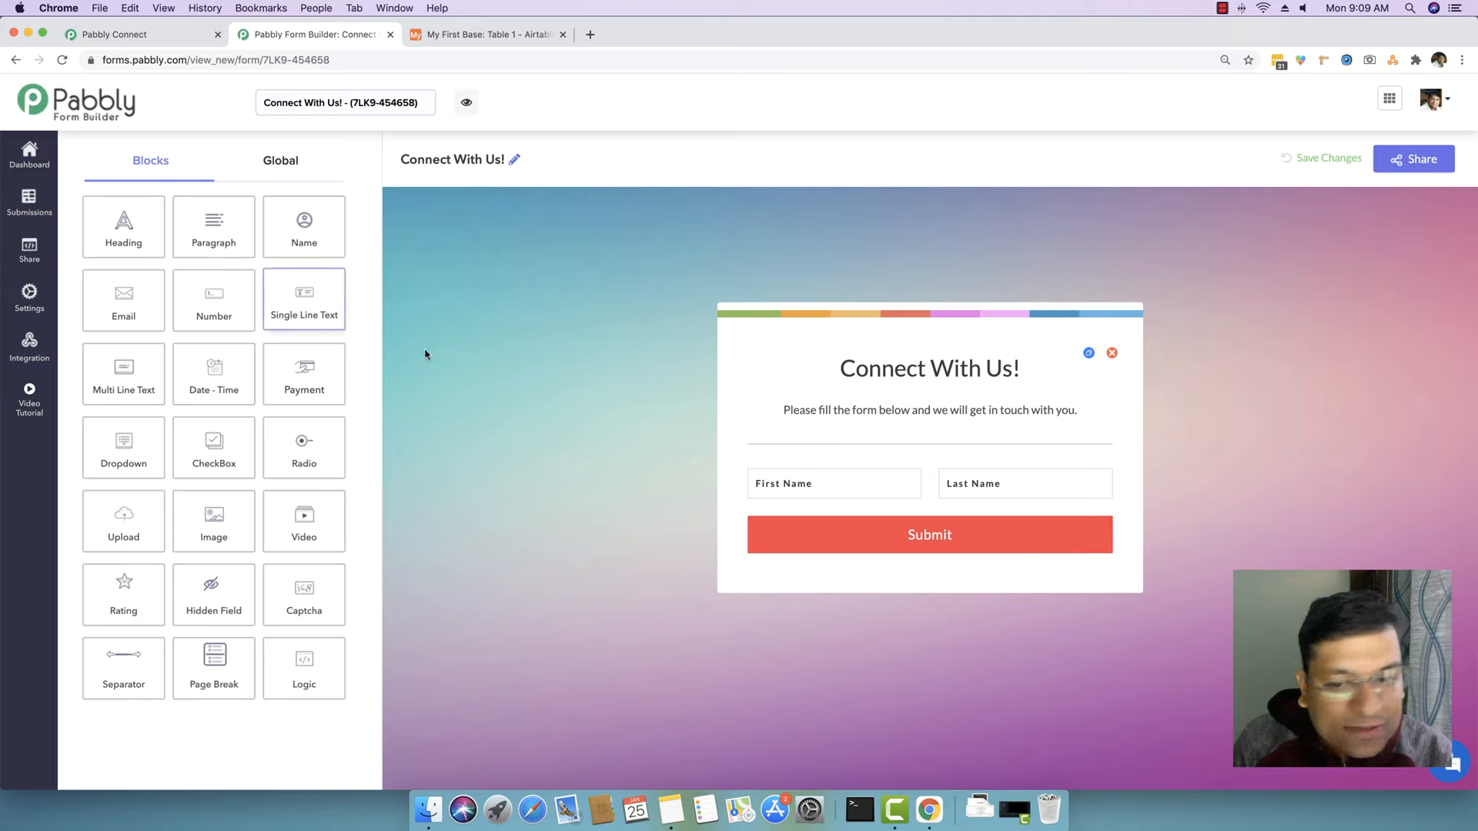
pyautogui.moveTo(425, 354); pyautogui.dragTo(872, 653)
pyautogui.click(885, 531)
pyautogui.tripleClick(154, 278)
pyautogui.write('Notes')
# Add another single line text field below Notes and label it Attachment
pyautogui.click(485, 35)
pyautogui.click(338, 39)
pyautogui.click(122, 164)
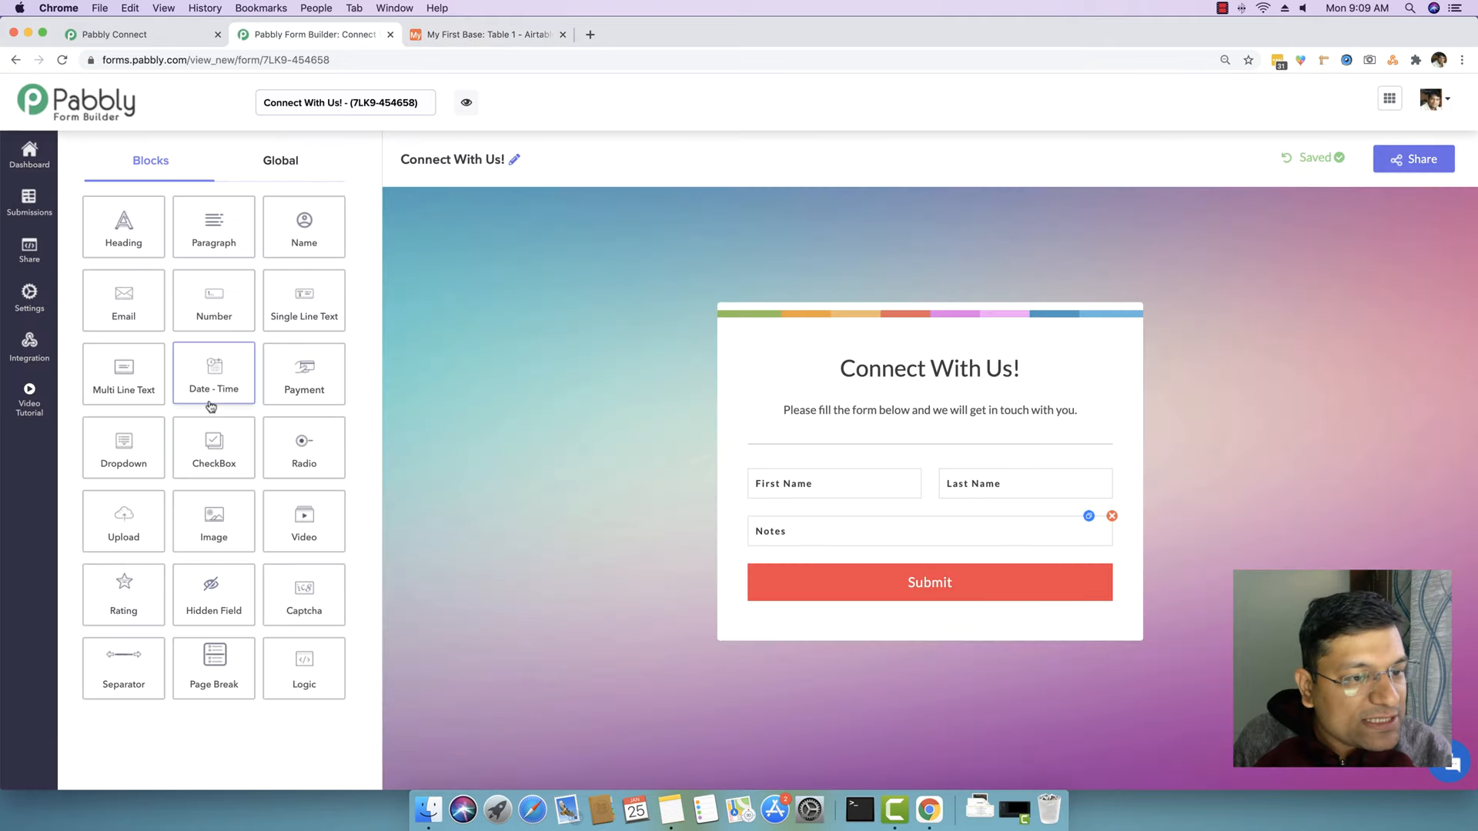
pyautogui.moveTo(291, 311); pyautogui.dragTo(828, 608)
pyautogui.click(831, 578)
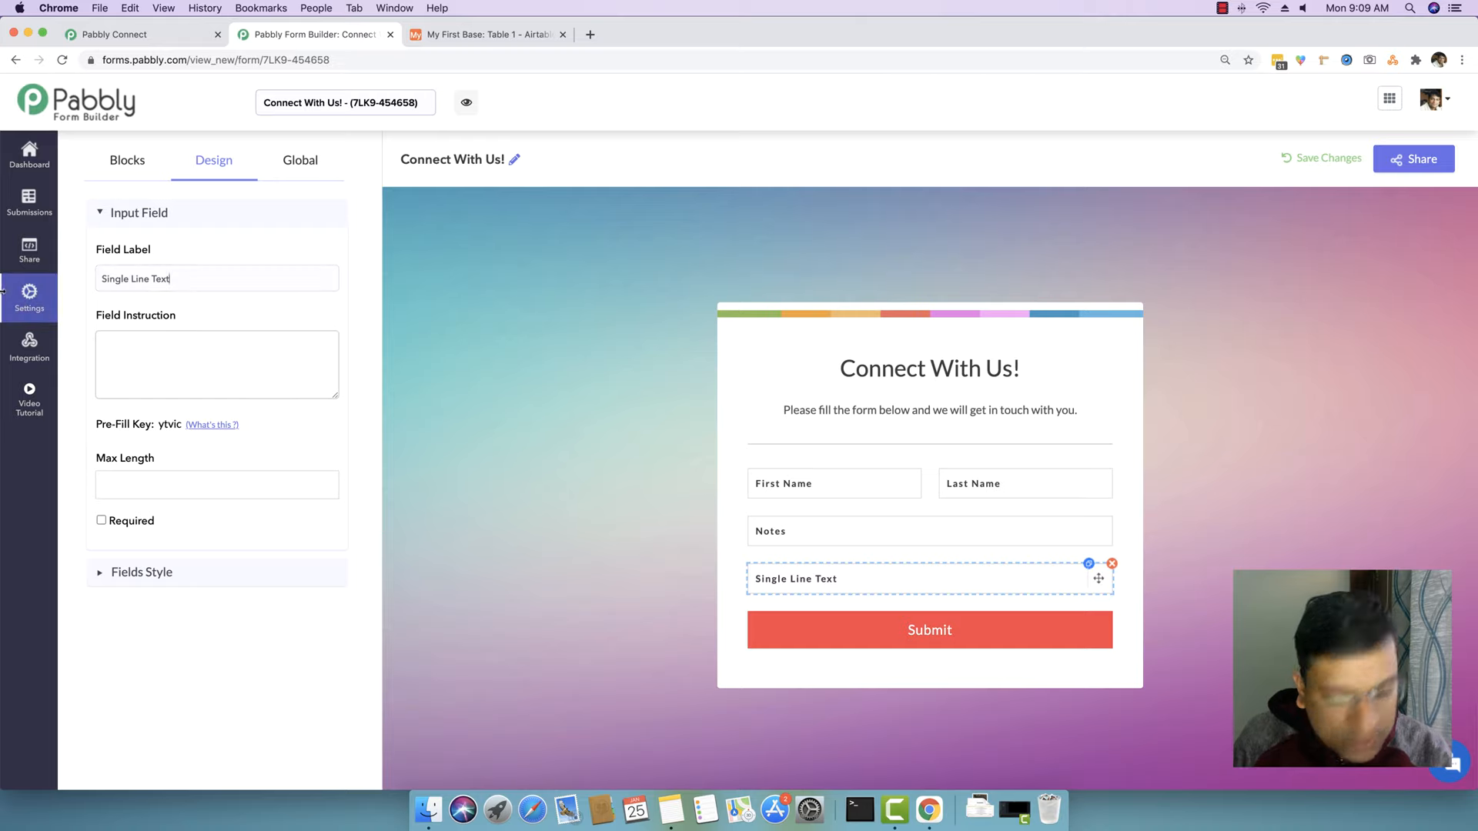
pyautogui.write('Attache')
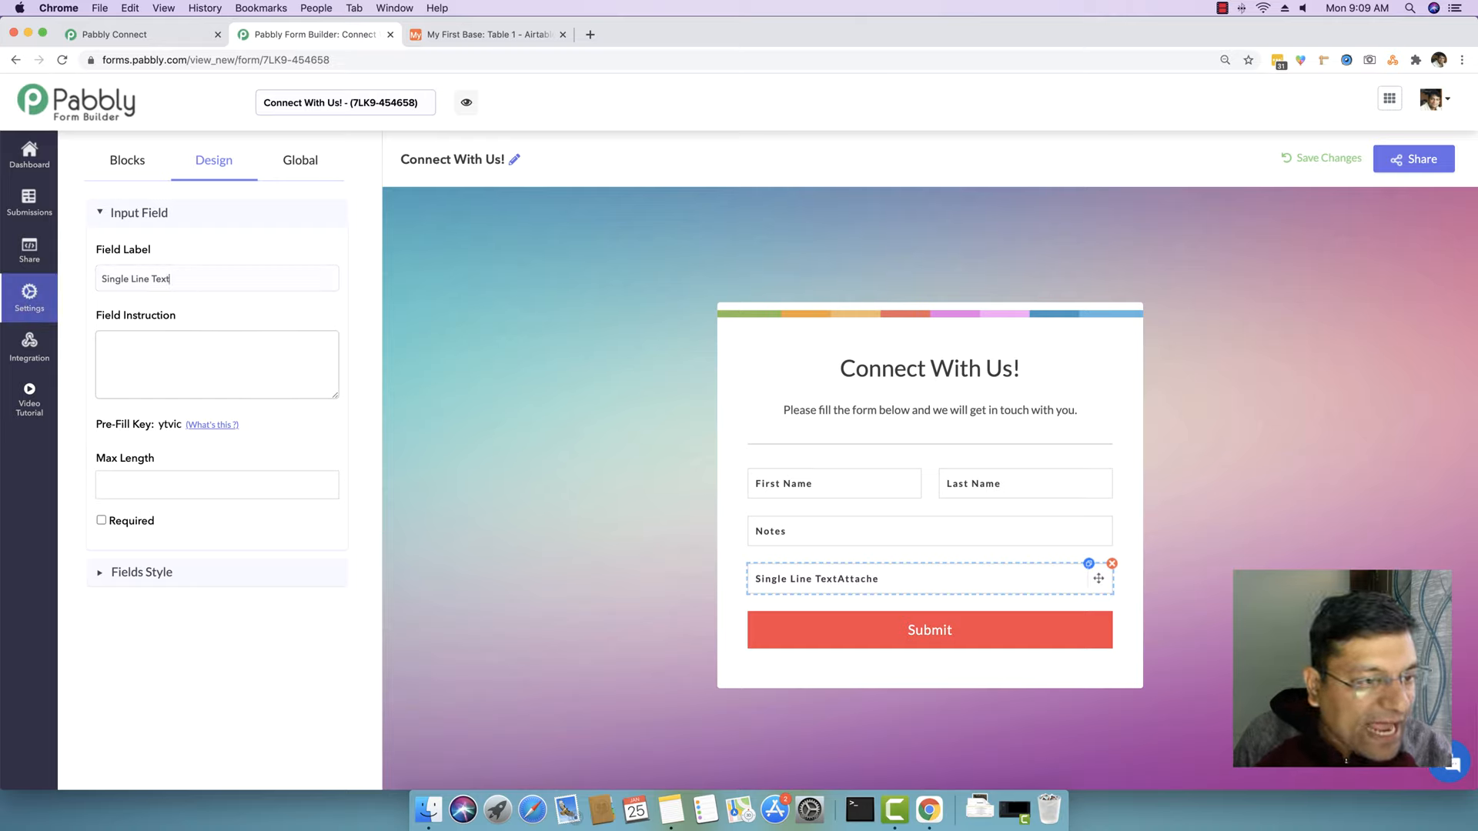
pyautogui.press('BackSpace')
pyautogui.press('BackSpace')
pyautogui.press('BackSpace')
pyautogui.press('BackSpace')
pyautogui.write('Atta')
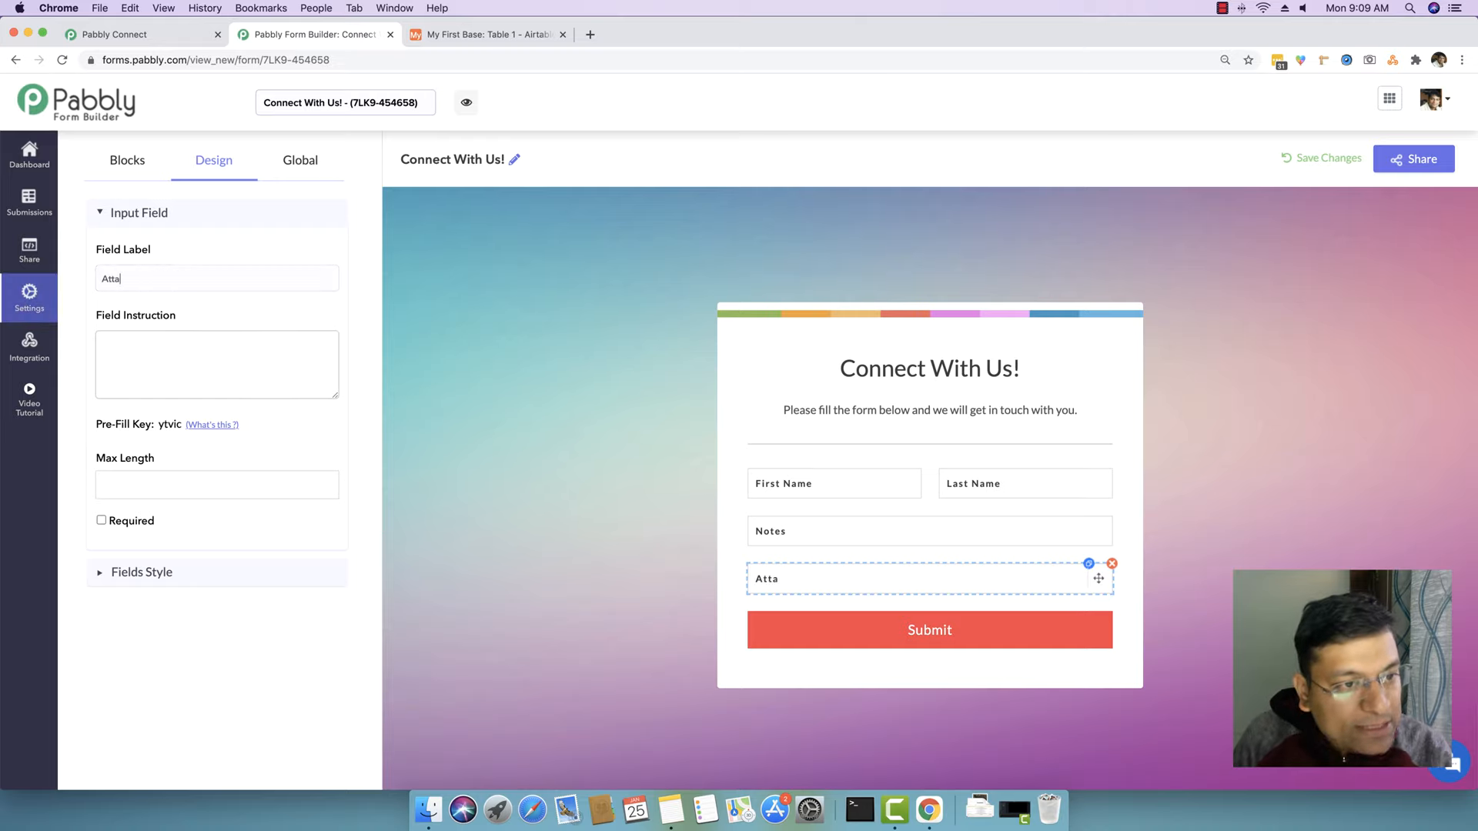
pyautogui.write('chement')
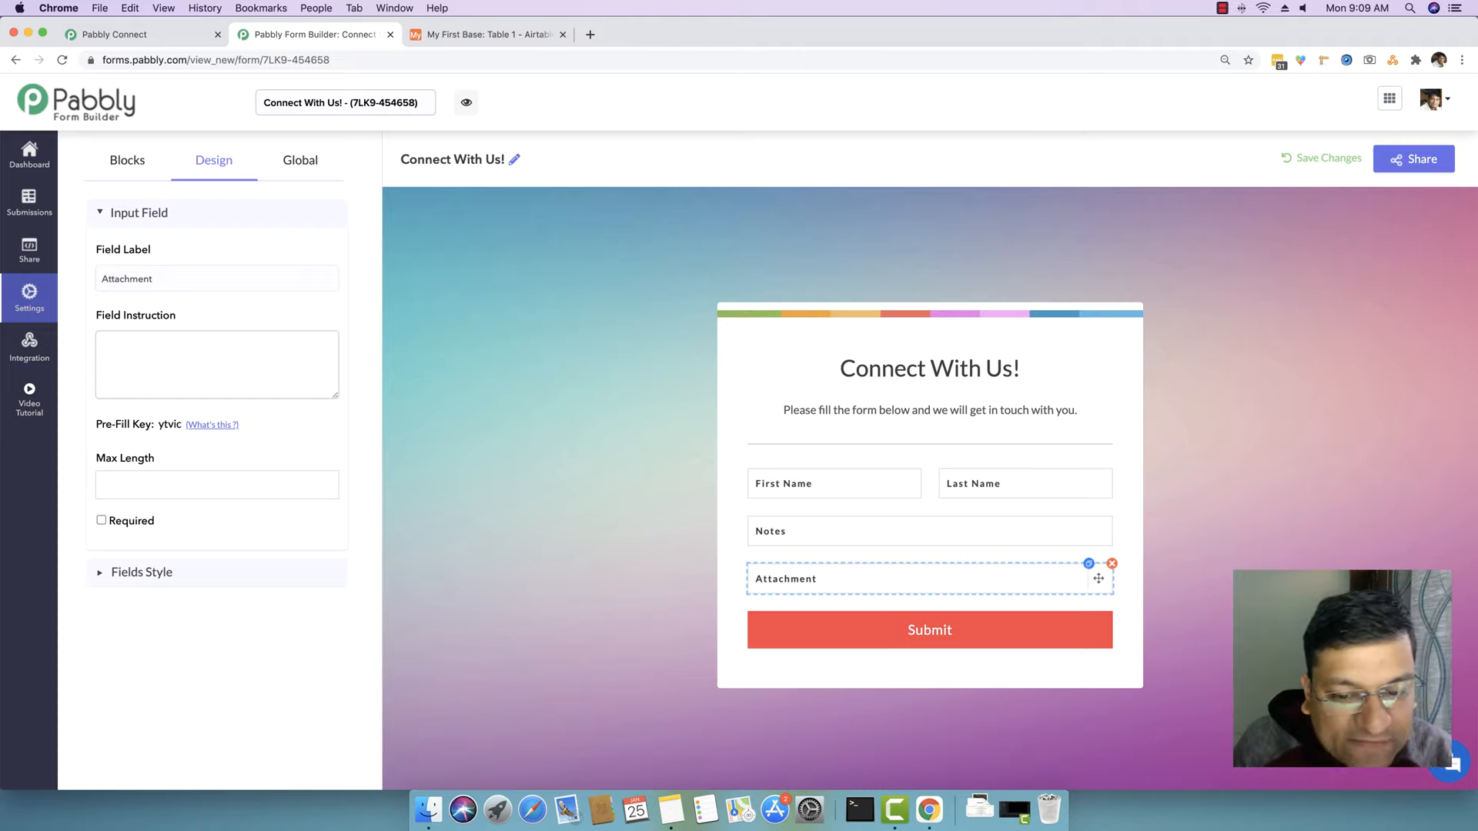
# Add a dropdown field below Attachment and label it Status
pyautogui.click(460, 35)
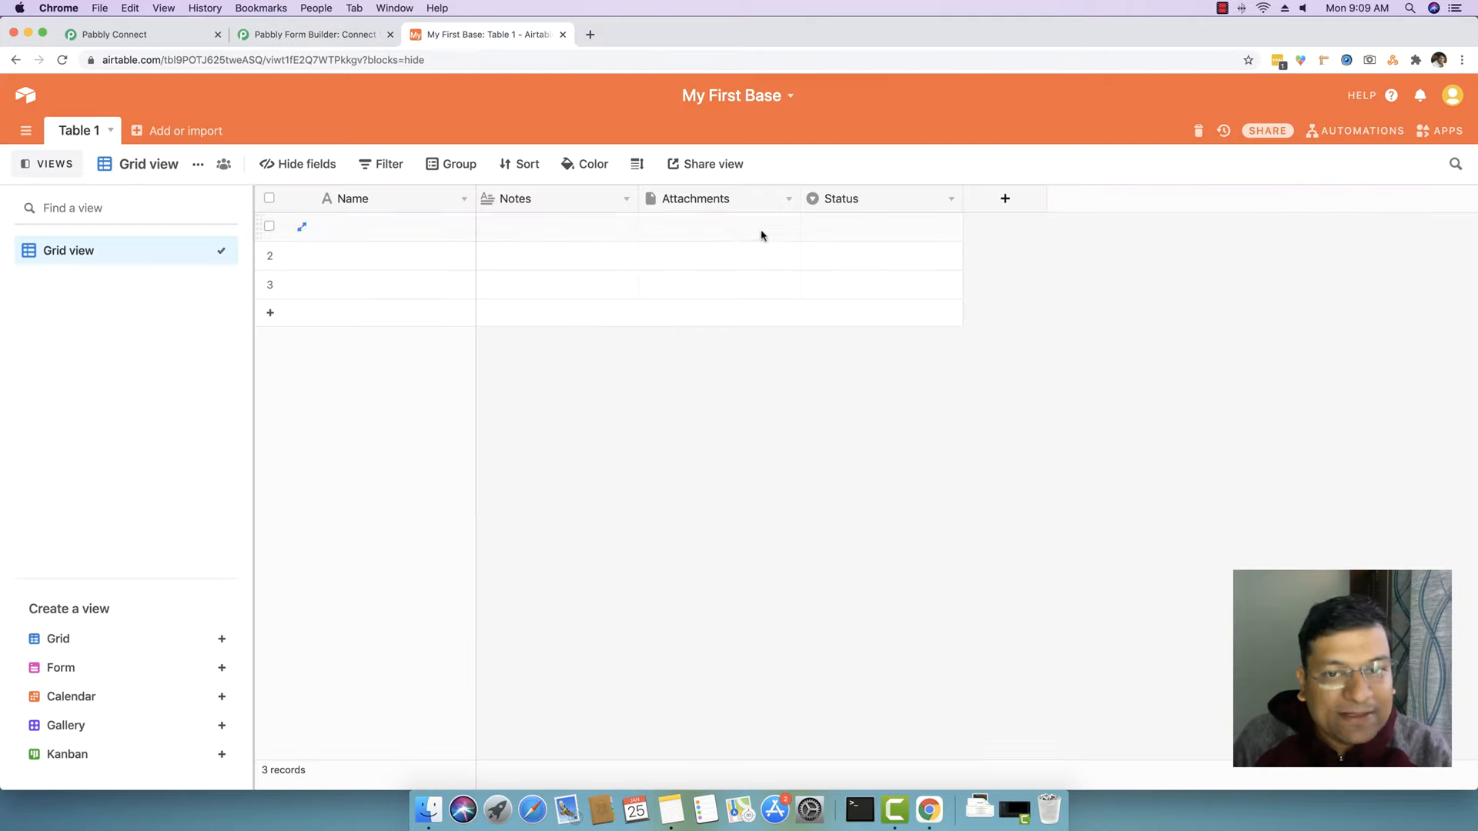
pyautogui.click(258, 34)
pyautogui.click(150, 172)
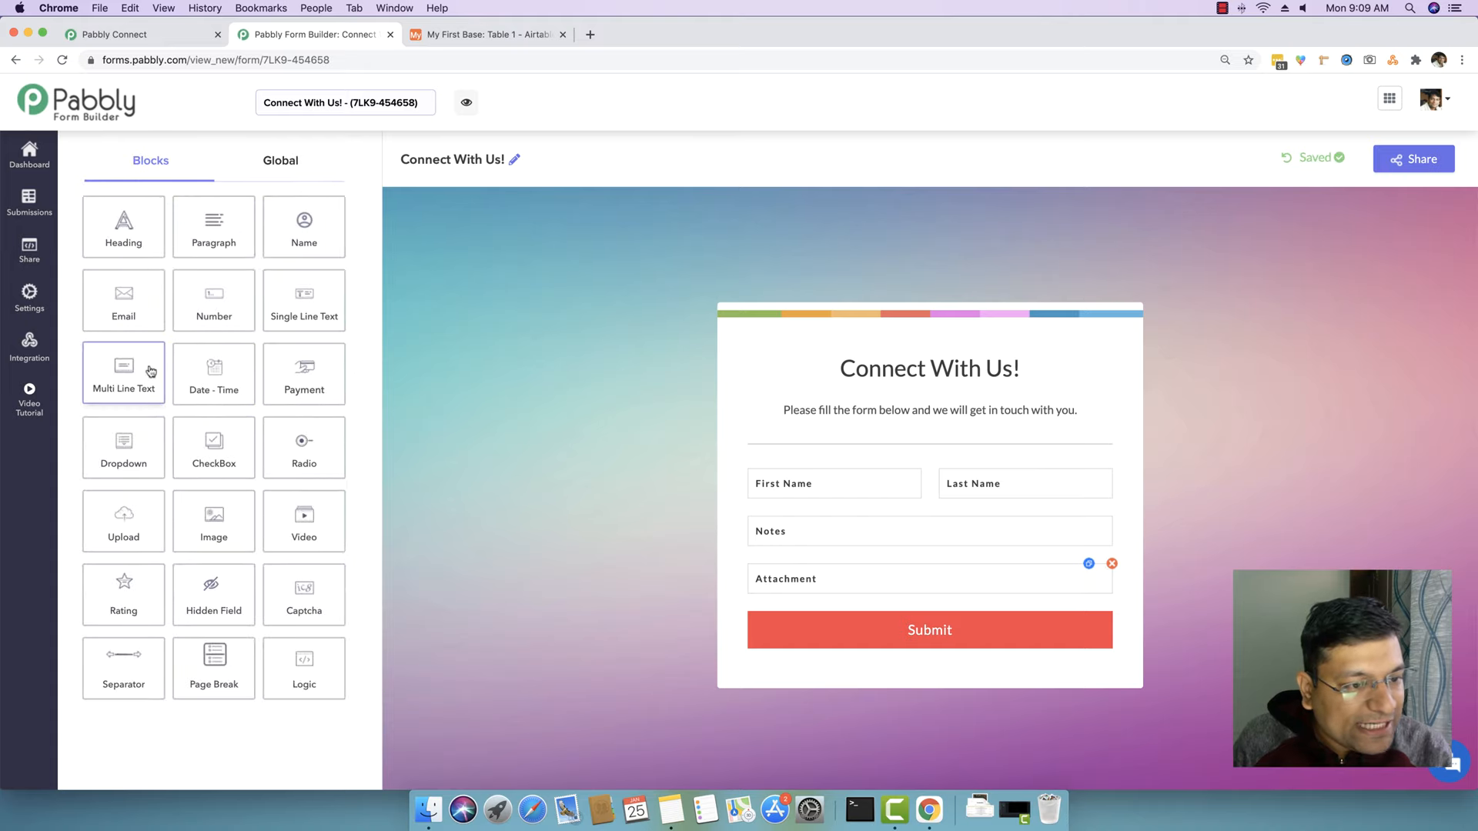
pyautogui.moveTo(130, 461); pyautogui.dragTo(862, 663)
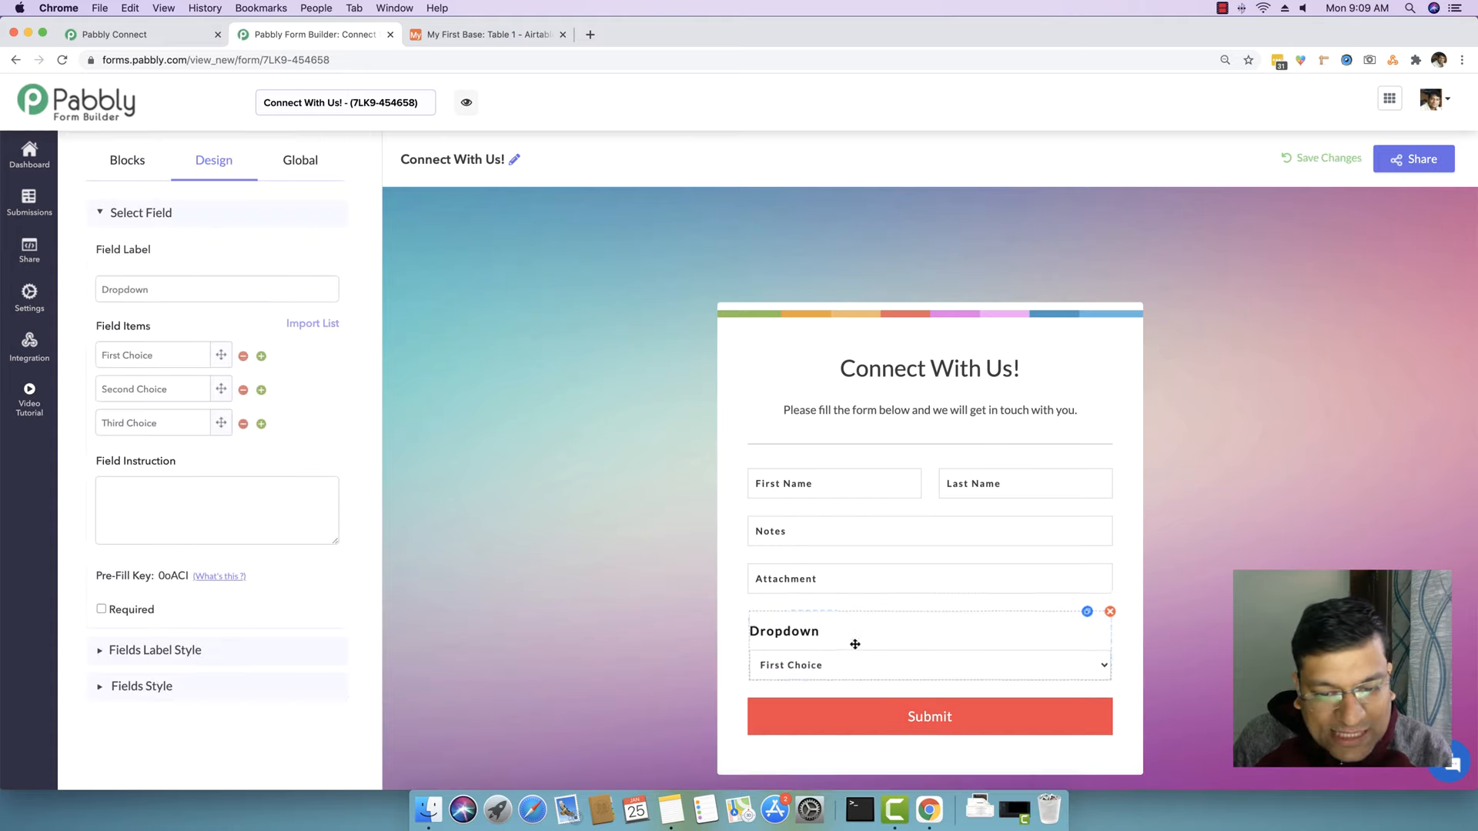
pyautogui.doubleClick(123, 290)
pyautogui.write('Status')
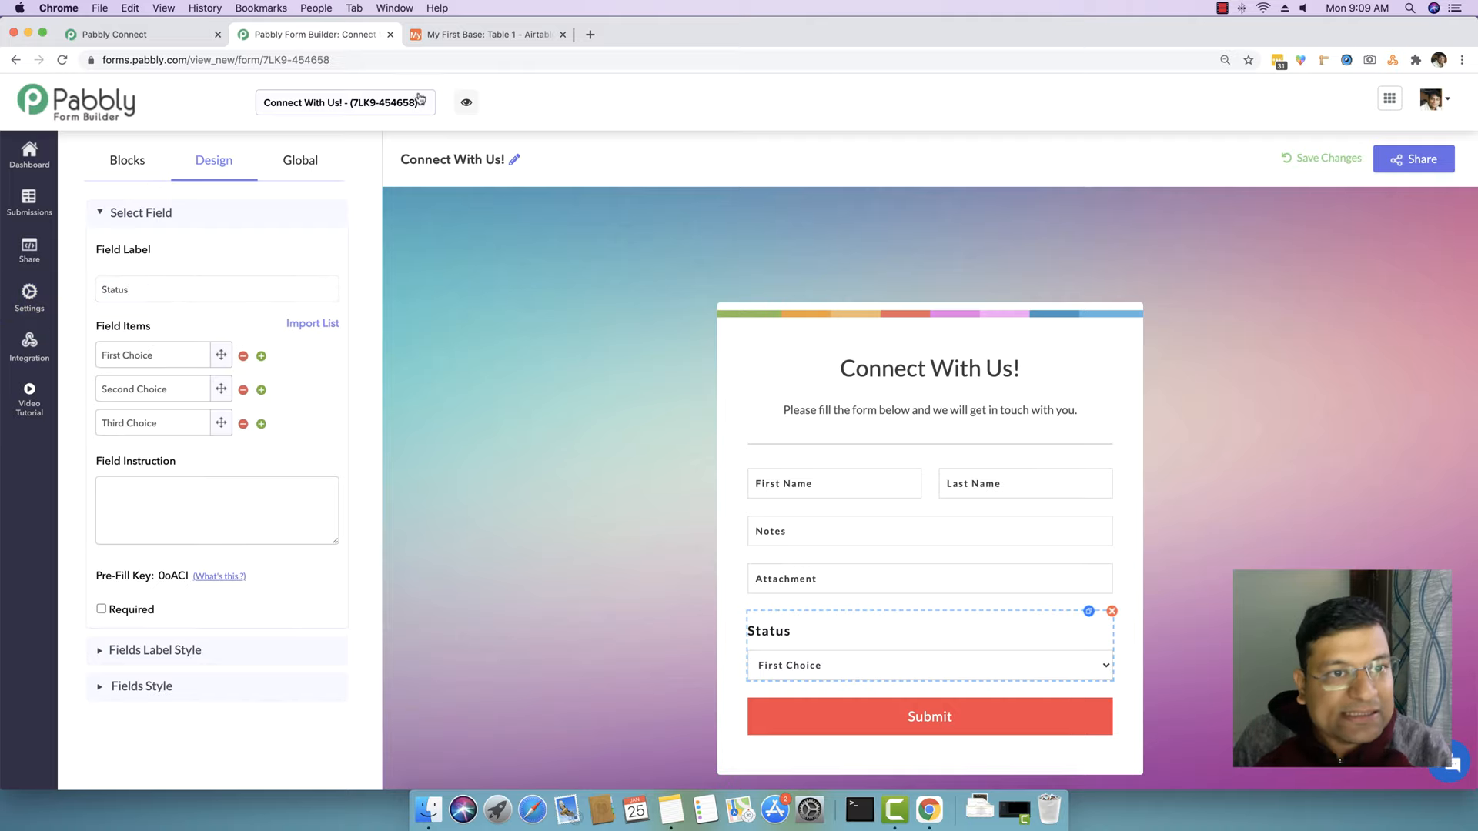
# Look up the Status options in Airtable and set the dropdown's first two items to Todo and In Progress
pyautogui.click(483, 34)
pyautogui.click(945, 231)
pyautogui.click(950, 229)
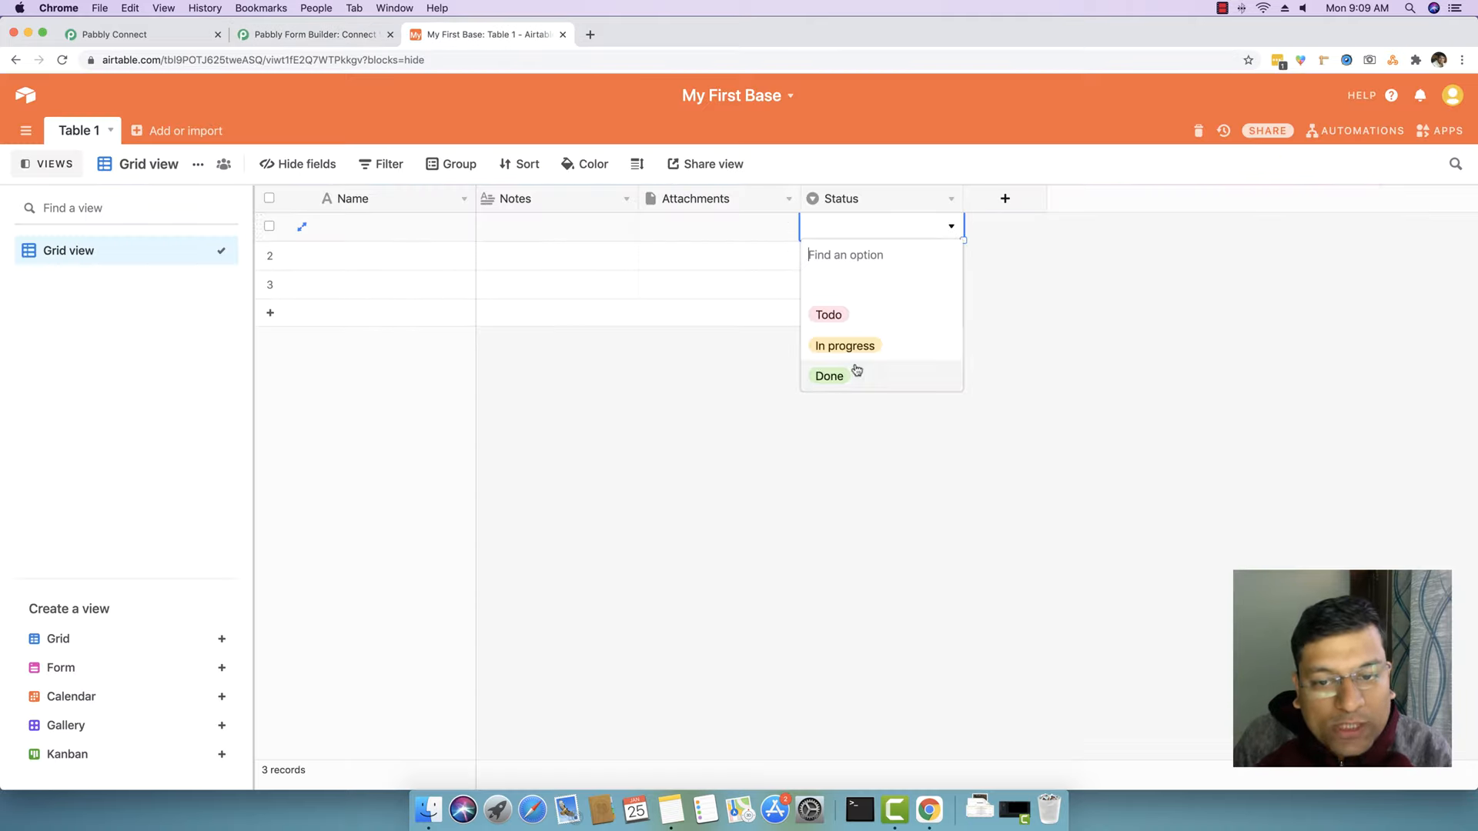
pyautogui.click(708, 398)
pyautogui.click(287, 37)
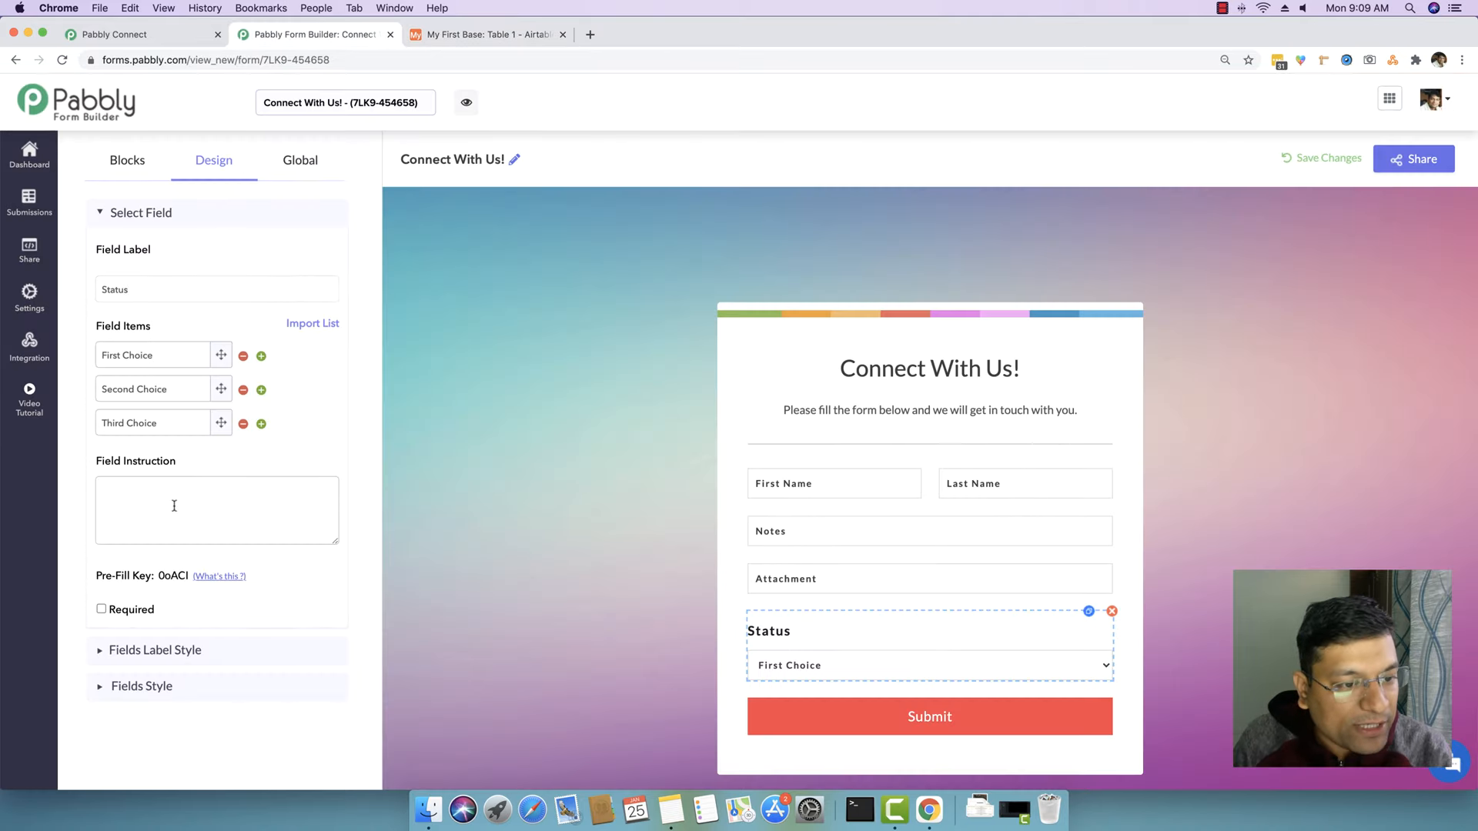
pyautogui.moveTo(154, 355); pyautogui.dragTo(34, 352)
pyautogui.write('To')
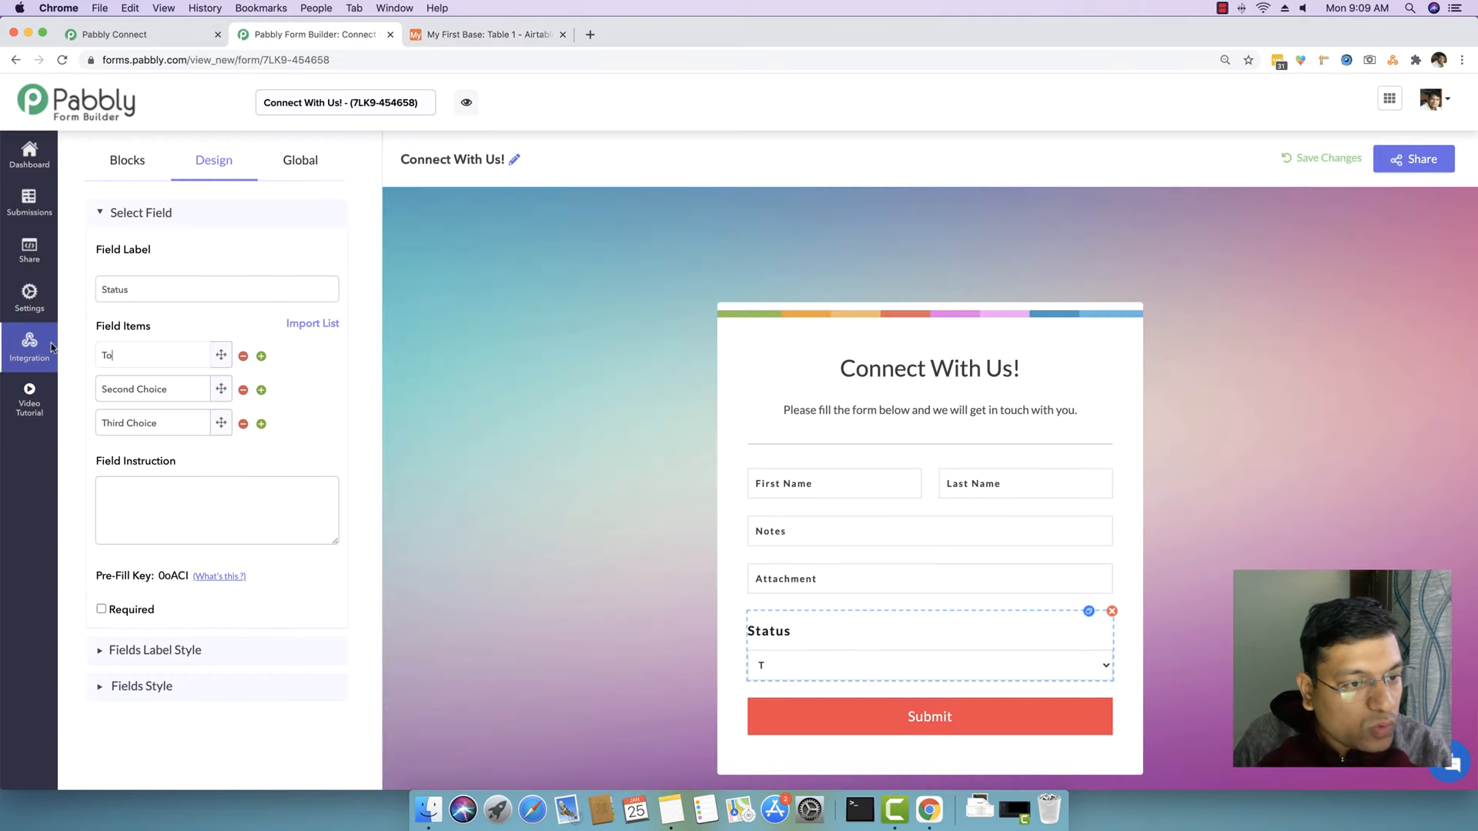
pyautogui.write('do')
pyautogui.click(177, 381)
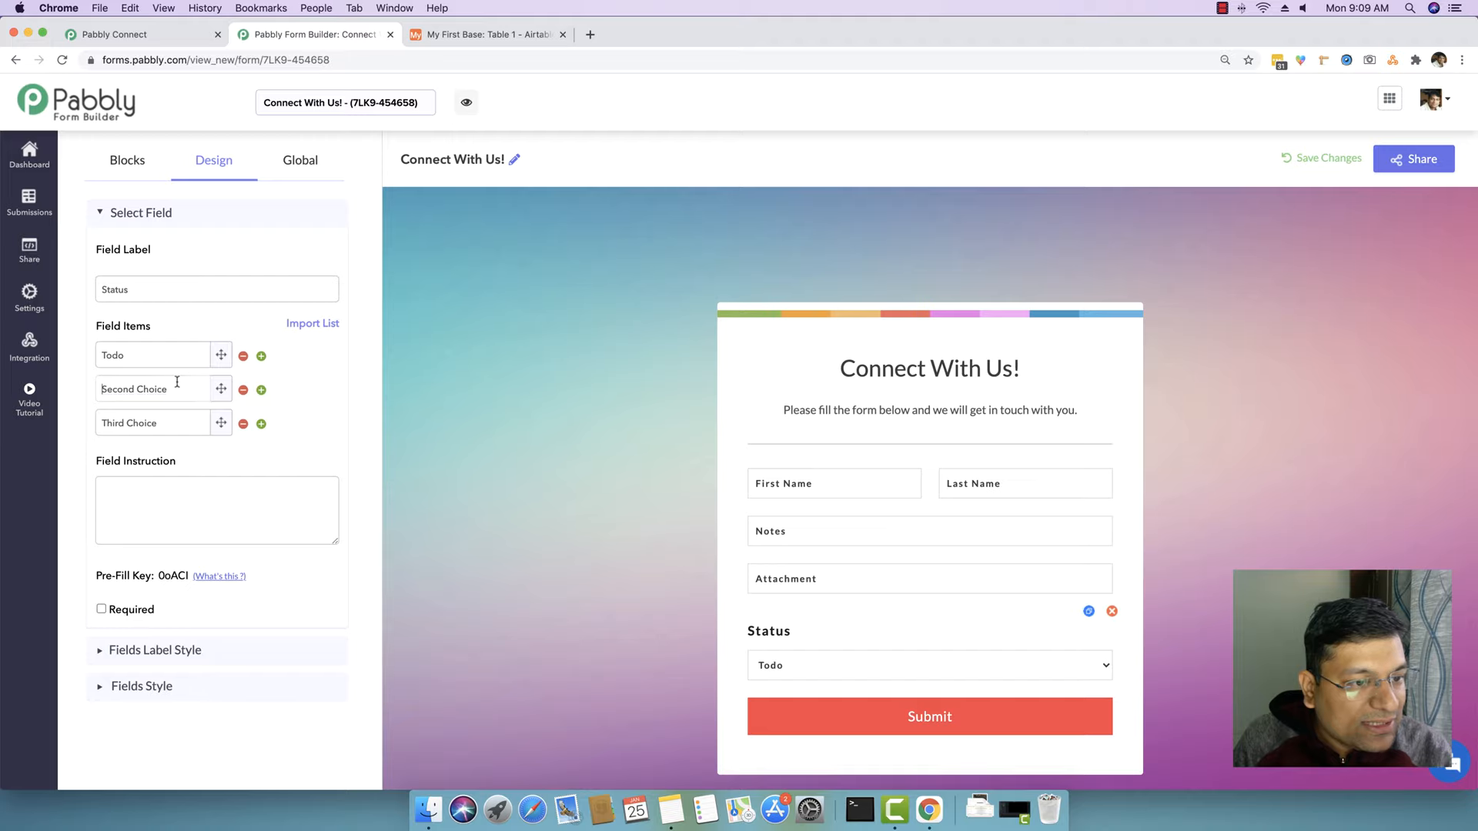
pyautogui.tripleClick(177, 382)
pyautogui.write('In Progres')
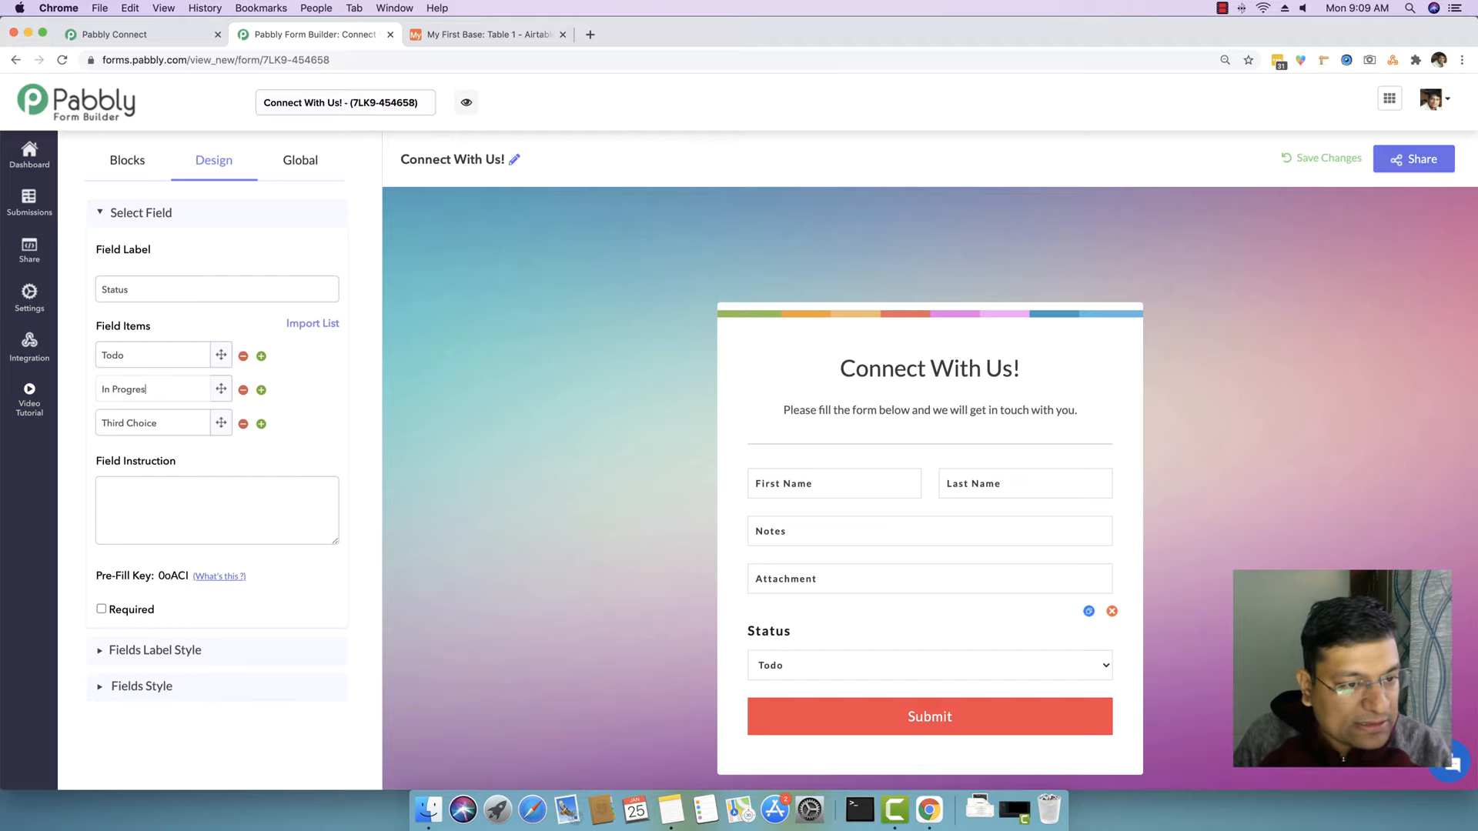
pyautogui.write('s')
# Recheck the Airtable option spelling, correct the dropdown's second item to "In progress" and set the third to Done
pyautogui.click(520, 36)
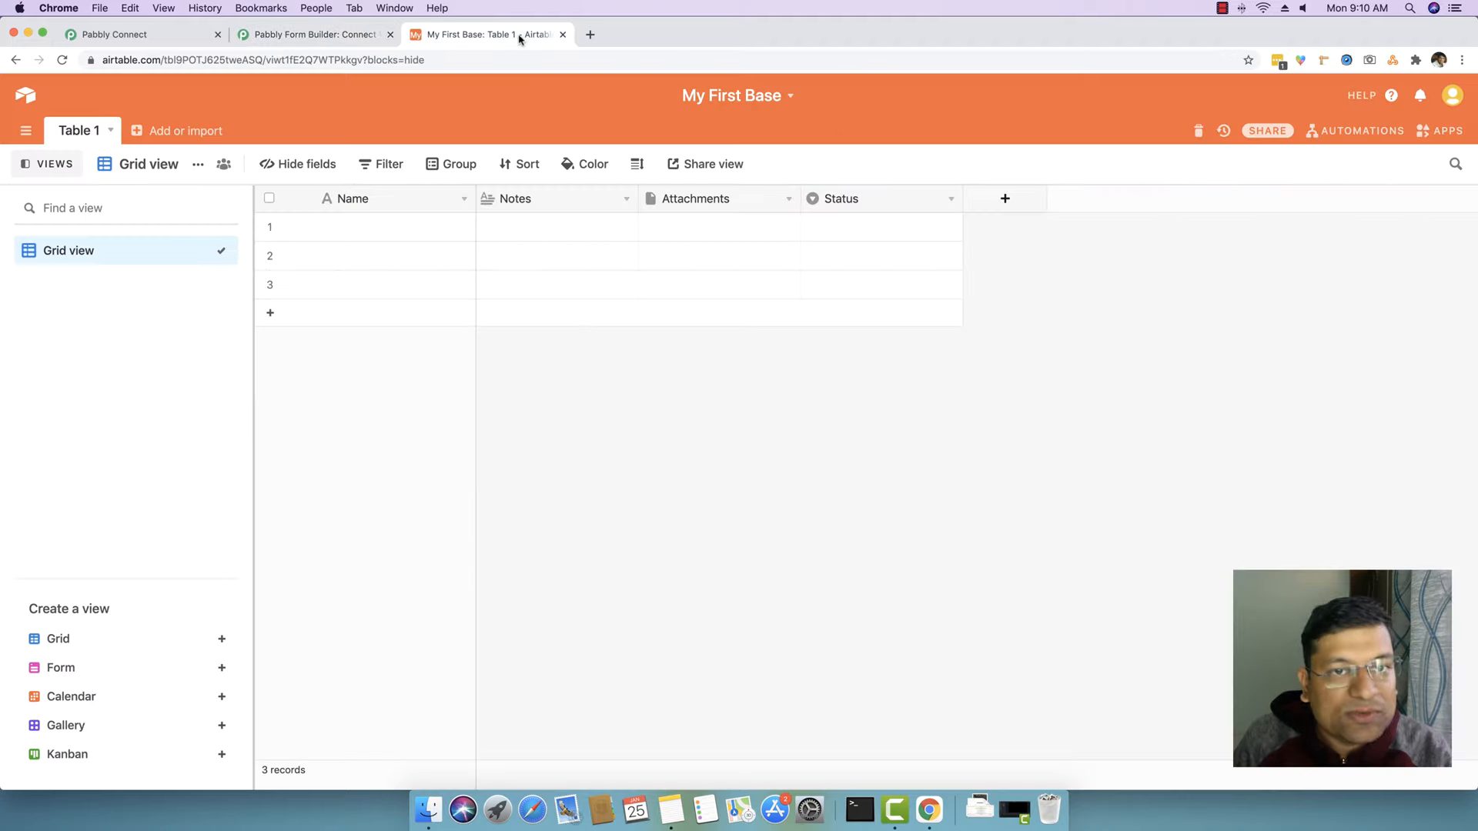
pyautogui.click(953, 200)
pyautogui.click(1024, 251)
pyautogui.click(940, 229)
pyautogui.click(952, 227)
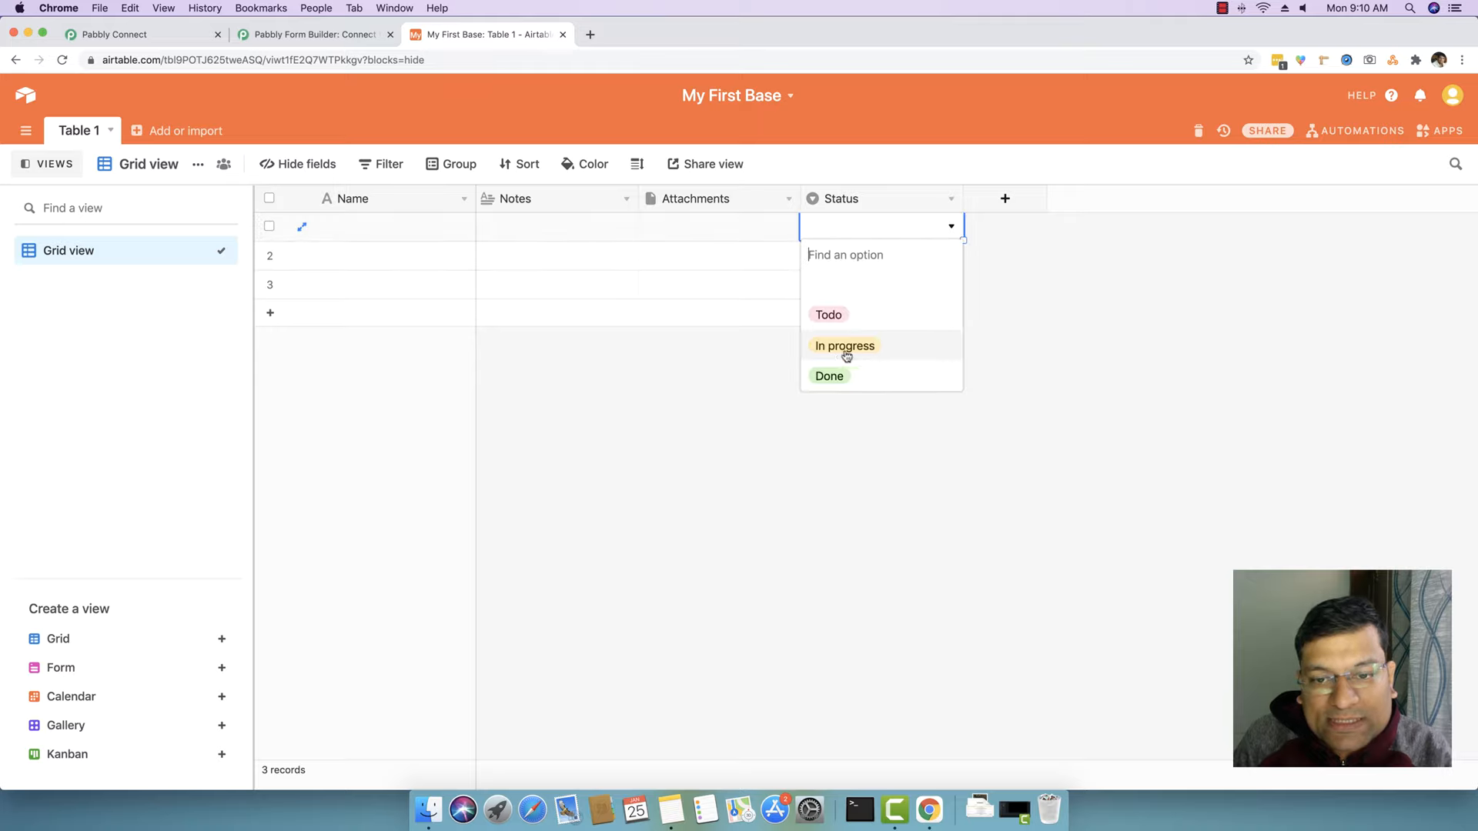
pyautogui.click(298, 36)
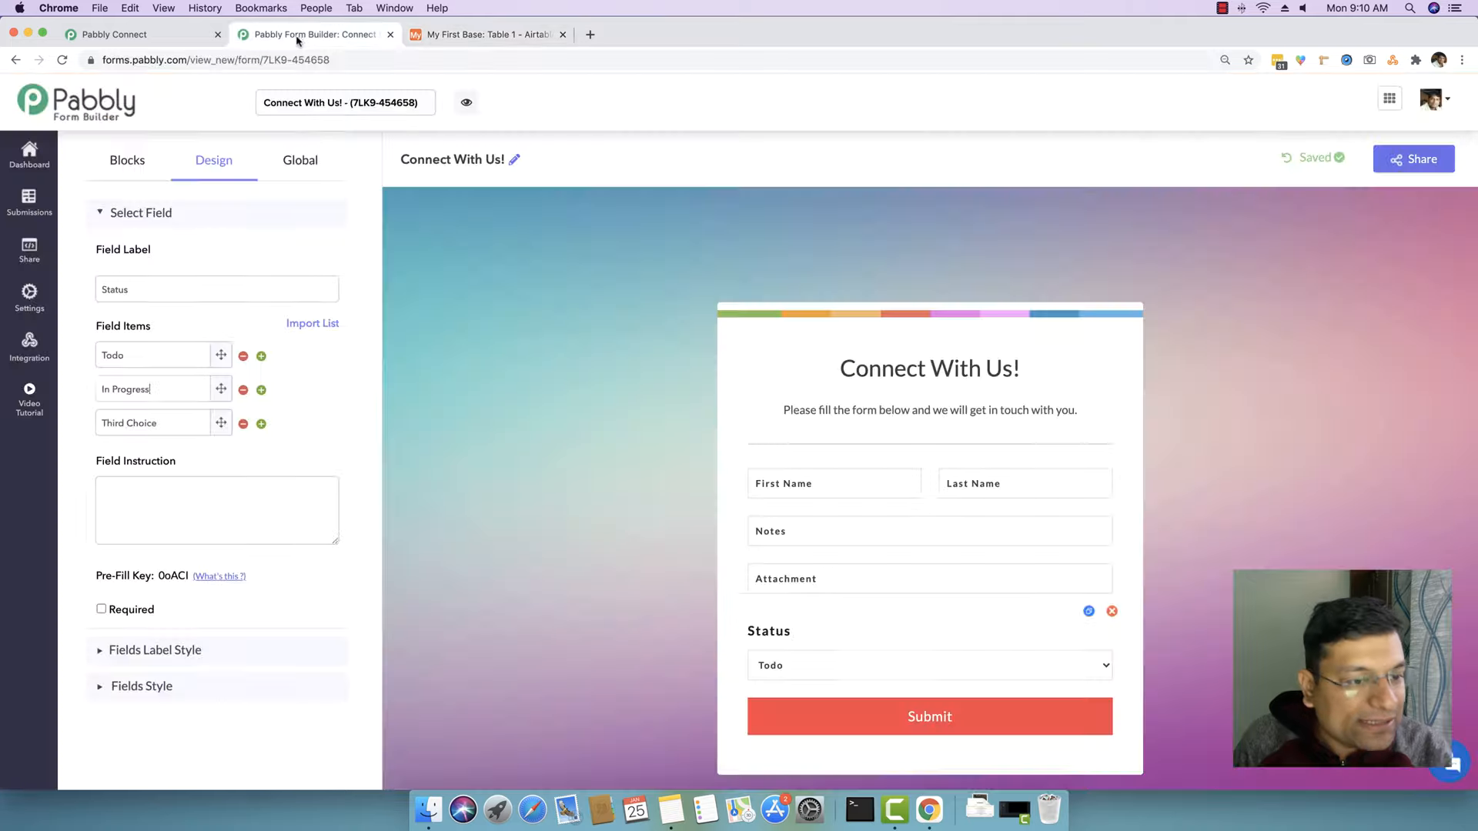
pyautogui.click(118, 389)
pyautogui.press('BackSpace')
pyautogui.write('p')
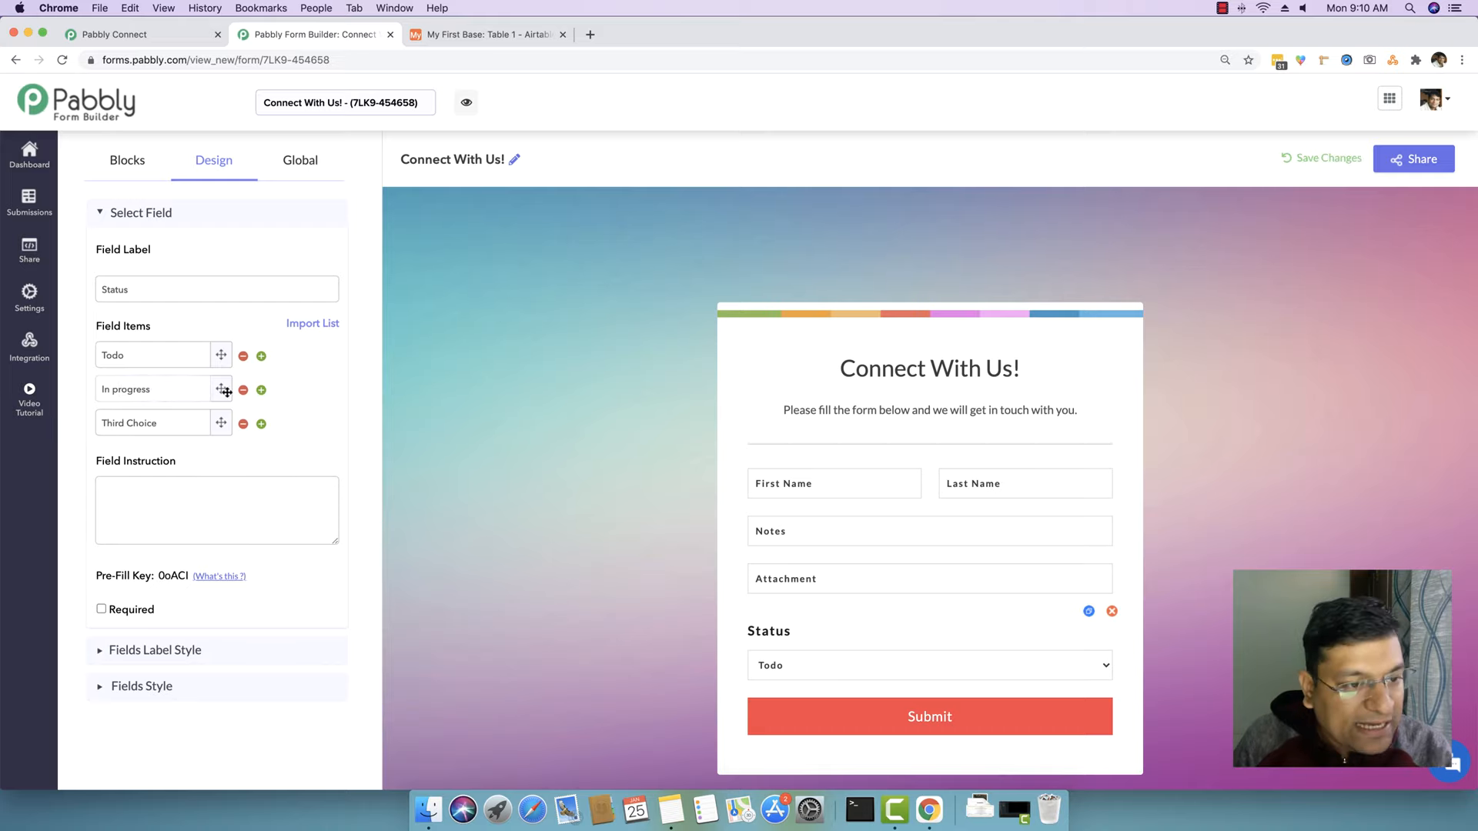
pyautogui.press('Tab')
pyautogui.write('D')
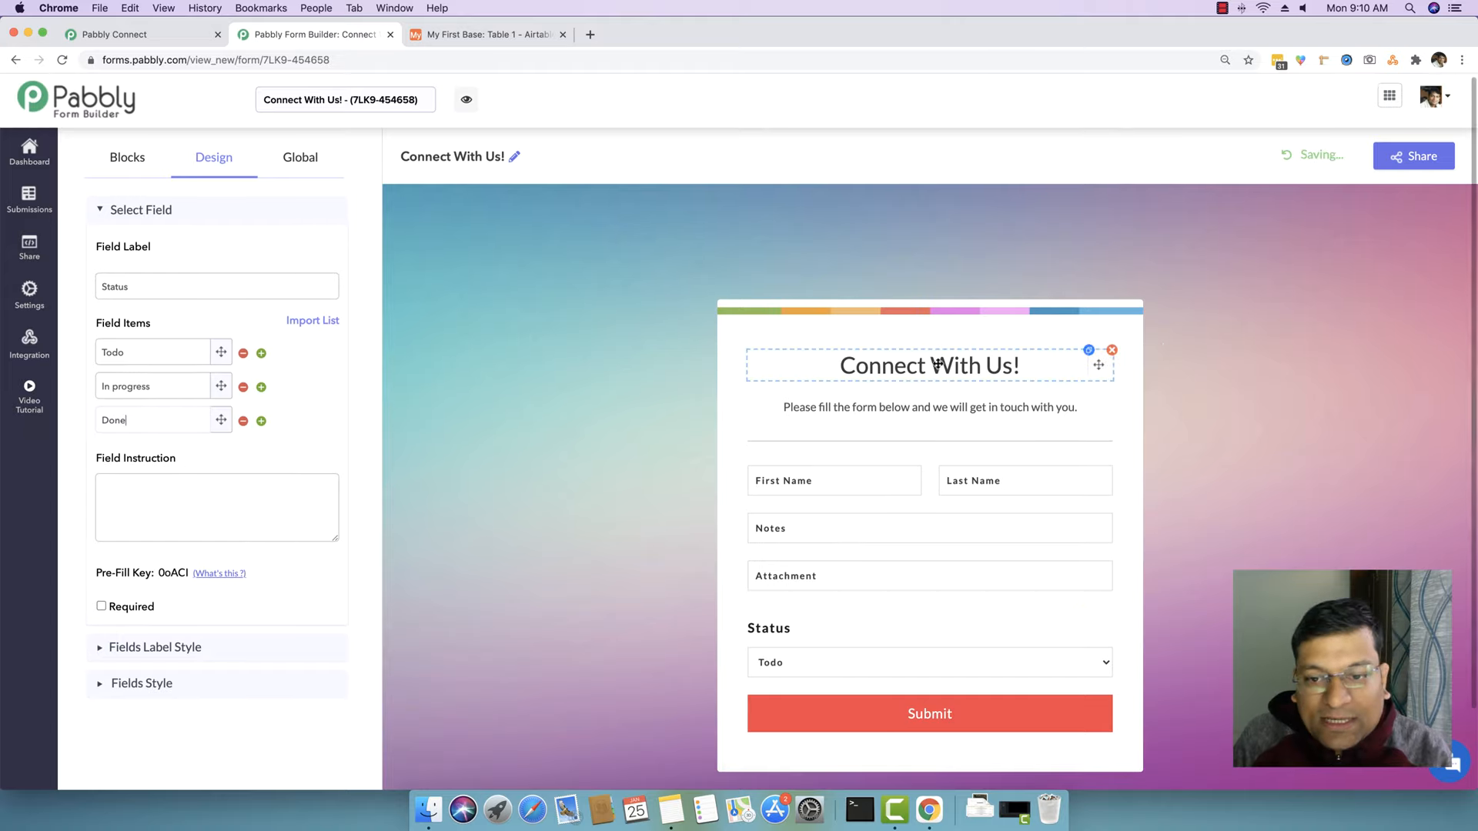
# Replace the form's heading text with "Client Information"
pyautogui.click(920, 370)
pyautogui.press('super+a')
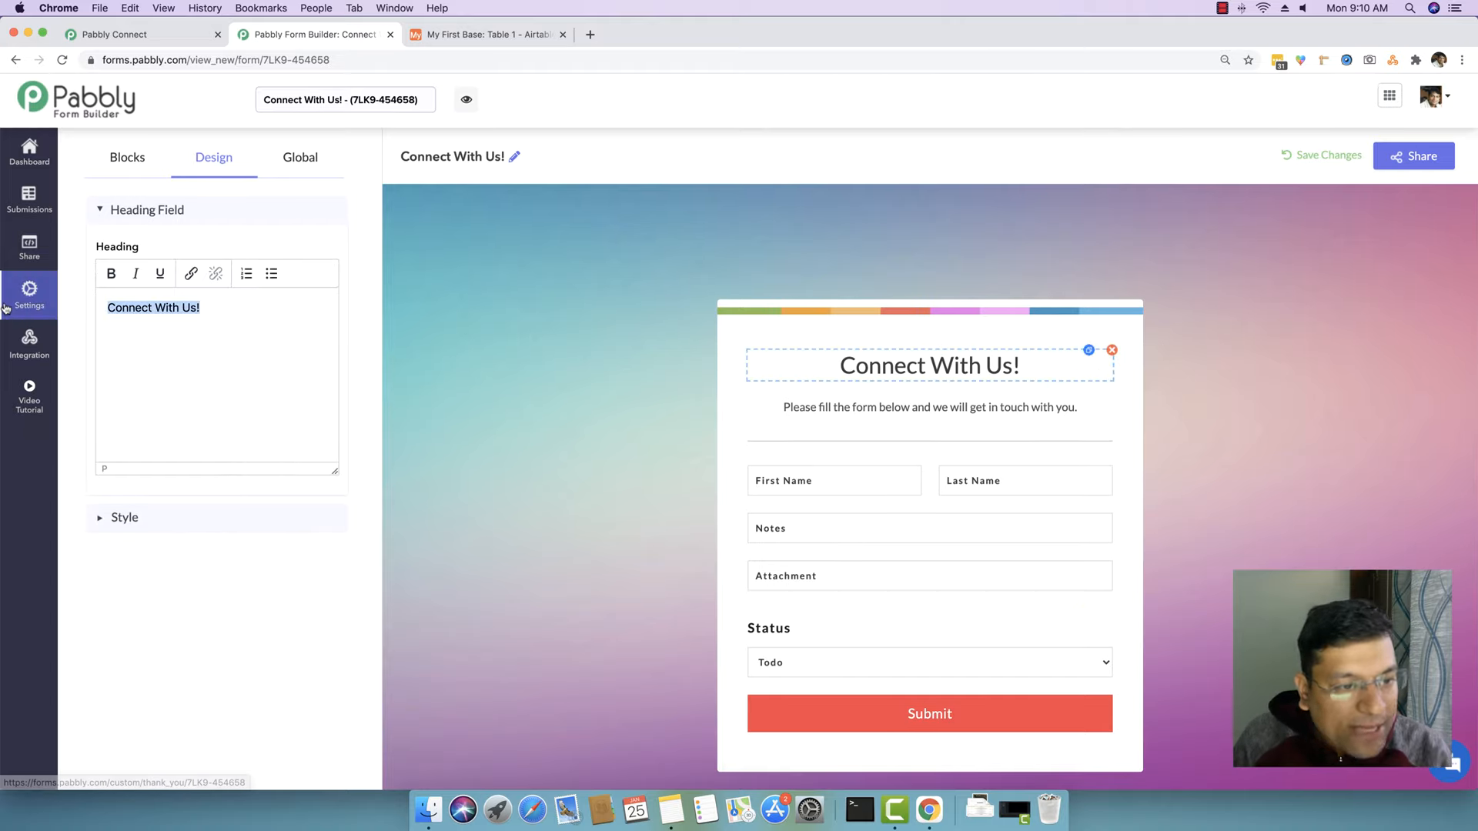
pyautogui.write('More Informti')
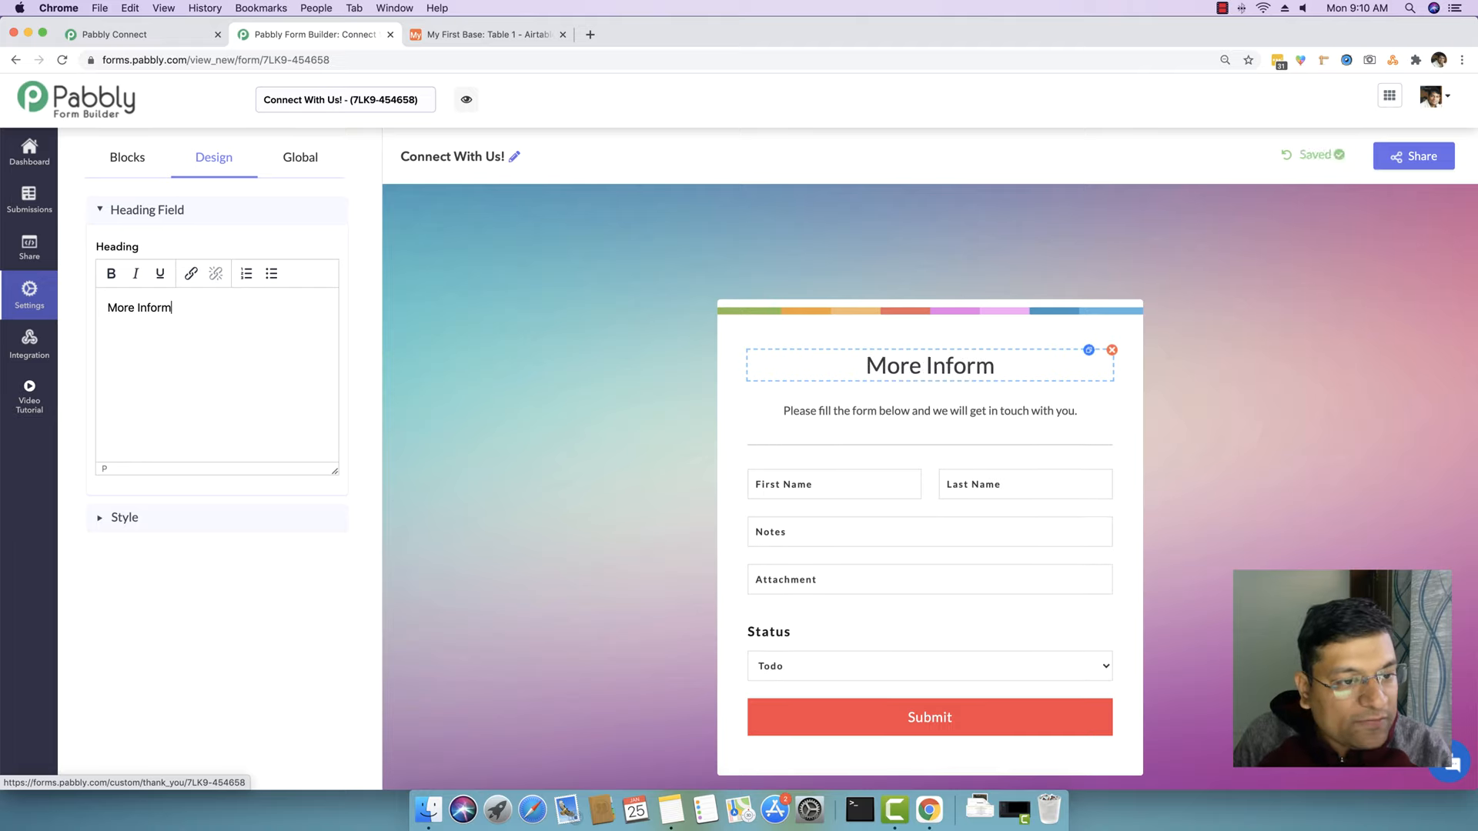
pyautogui.press('BackSpace')
pyautogui.press('BackSpace')
pyautogui.press('BackSpace')
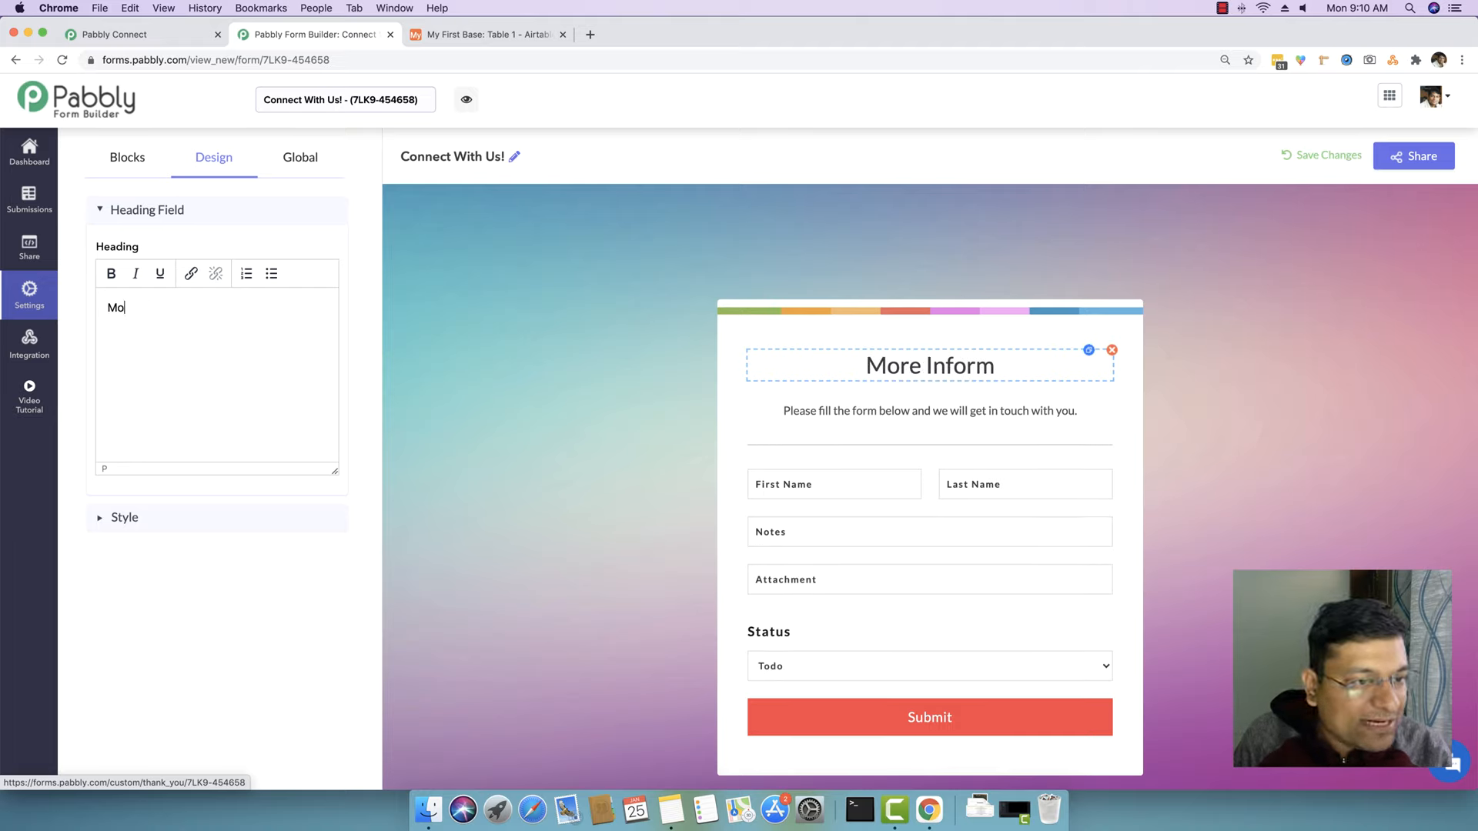
pyautogui.press('BackSpace')
pyautogui.press('BackSpace')
pyautogui.write('Cliet')
pyautogui.press('BackSpace')
pyautogui.write('nt Information')
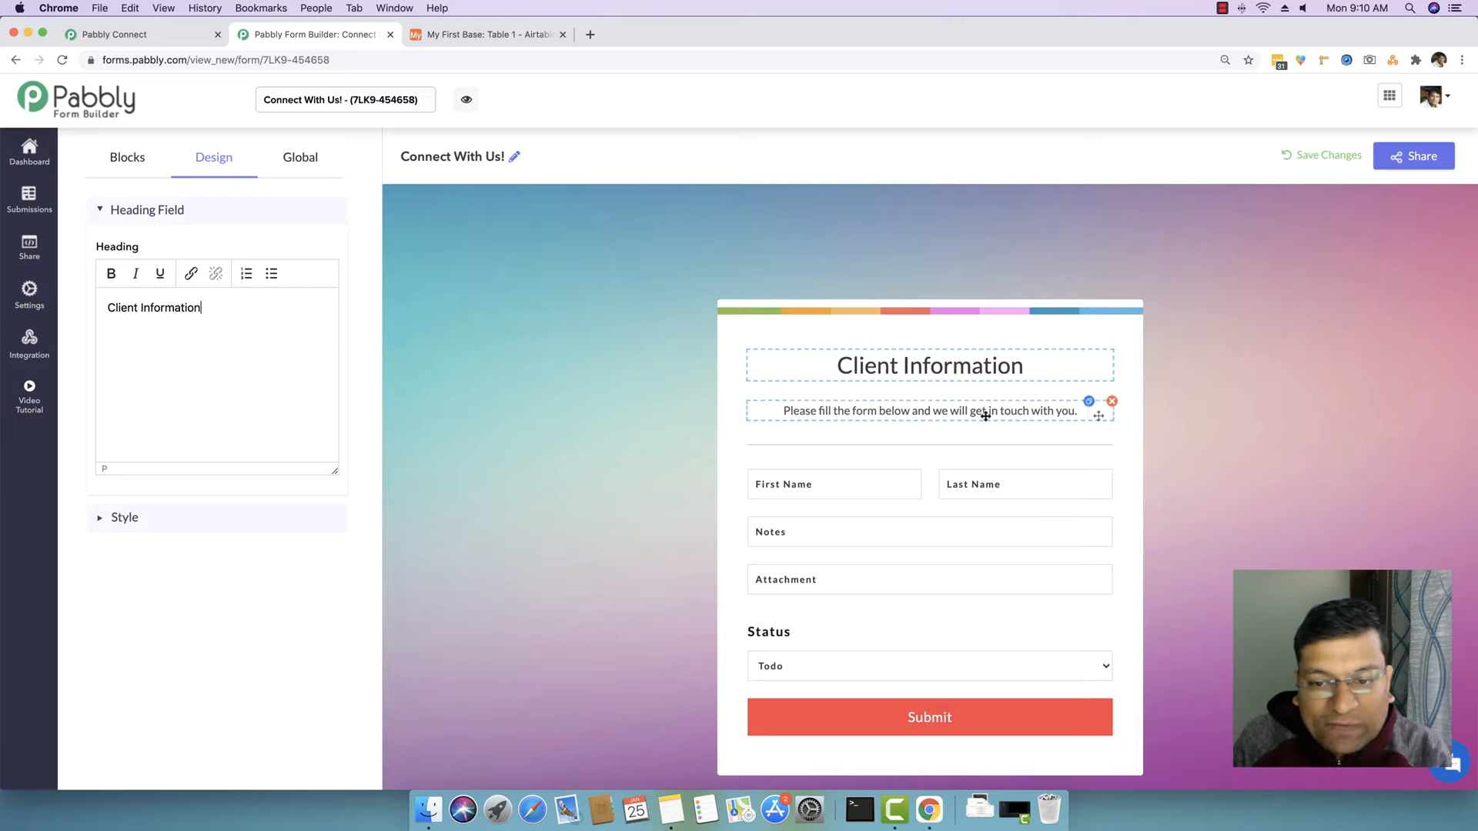
# Copy the form's share link and open the live form in a new browser tab
pyautogui.click(1400, 159)
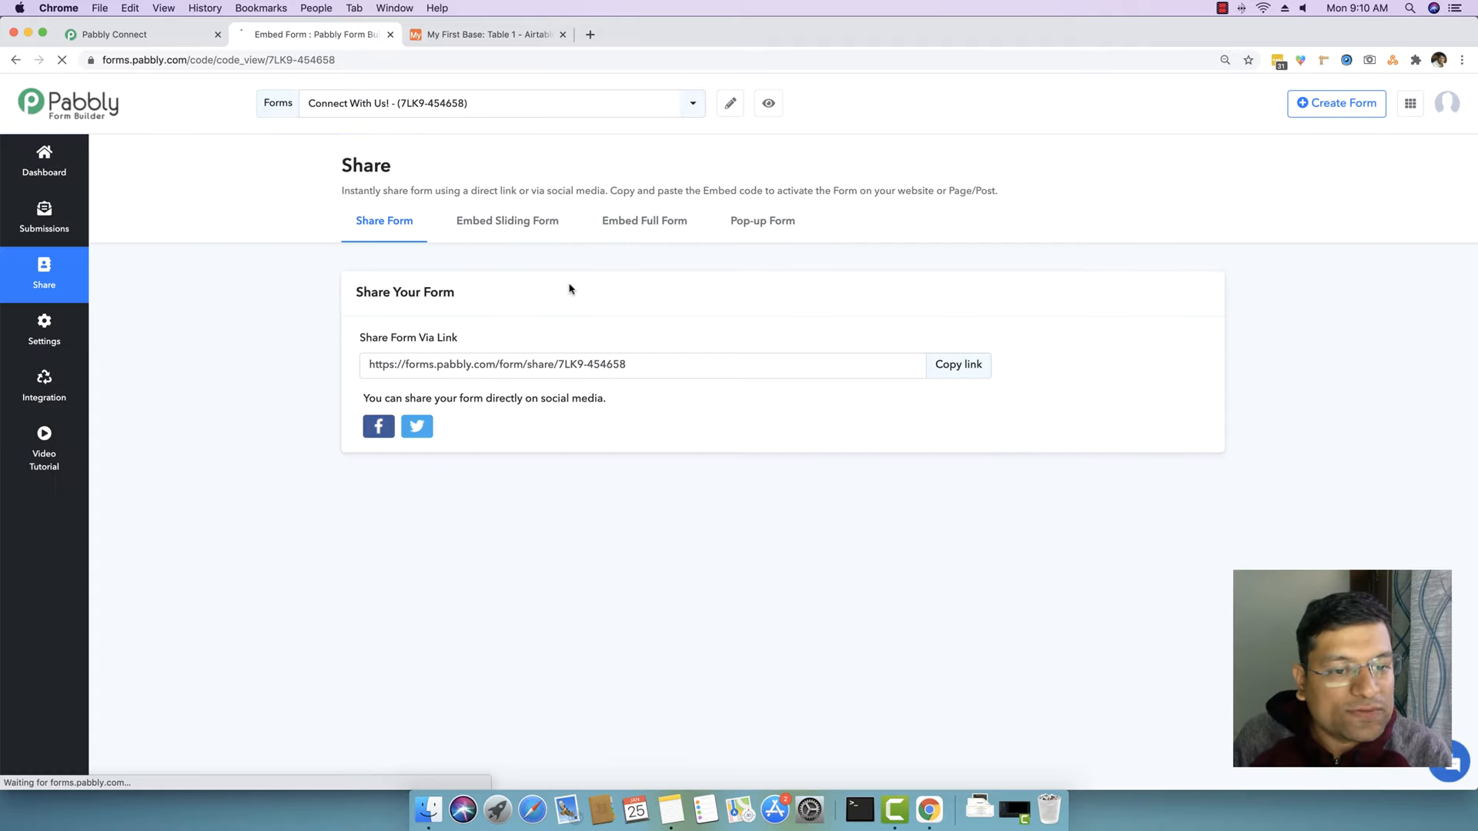
pyautogui.click(969, 372)
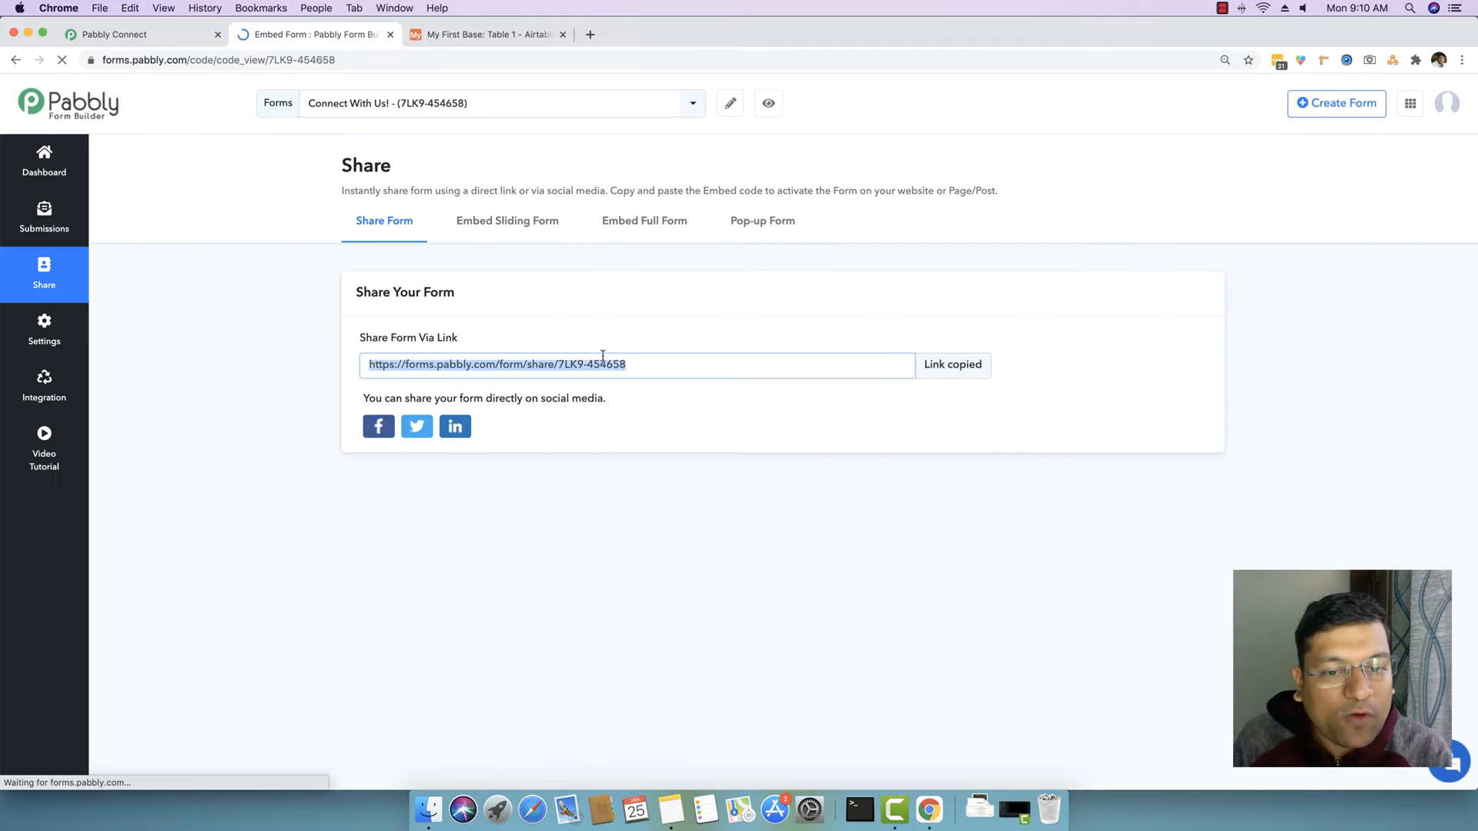
pyautogui.click(589, 35)
pyautogui.press('super+v')
pyautogui.press('Return')
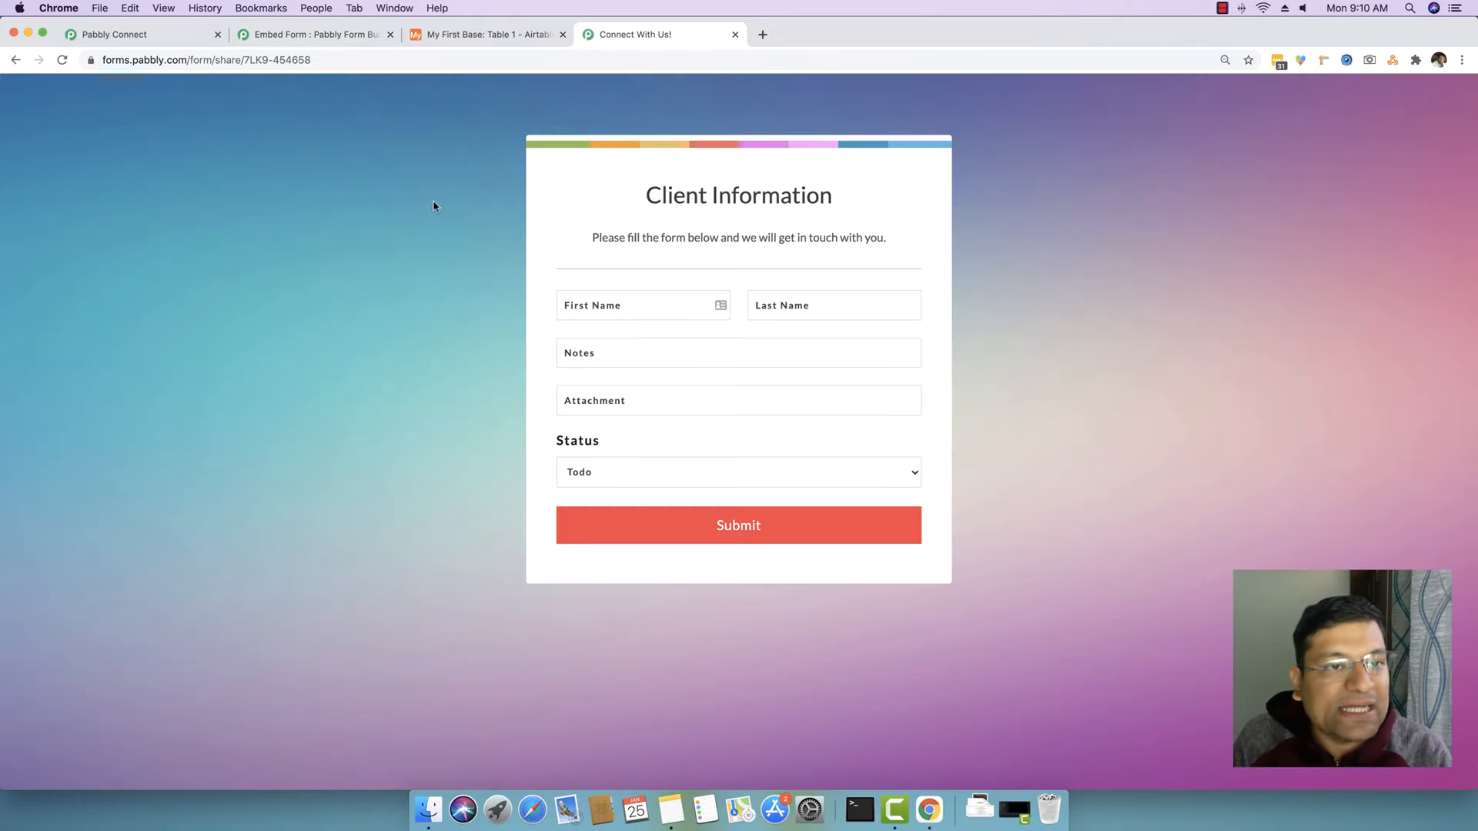
# Switch to Pabbly Connect and create a workflow named "Form to AirTable Entry"
pyautogui.click(320, 40)
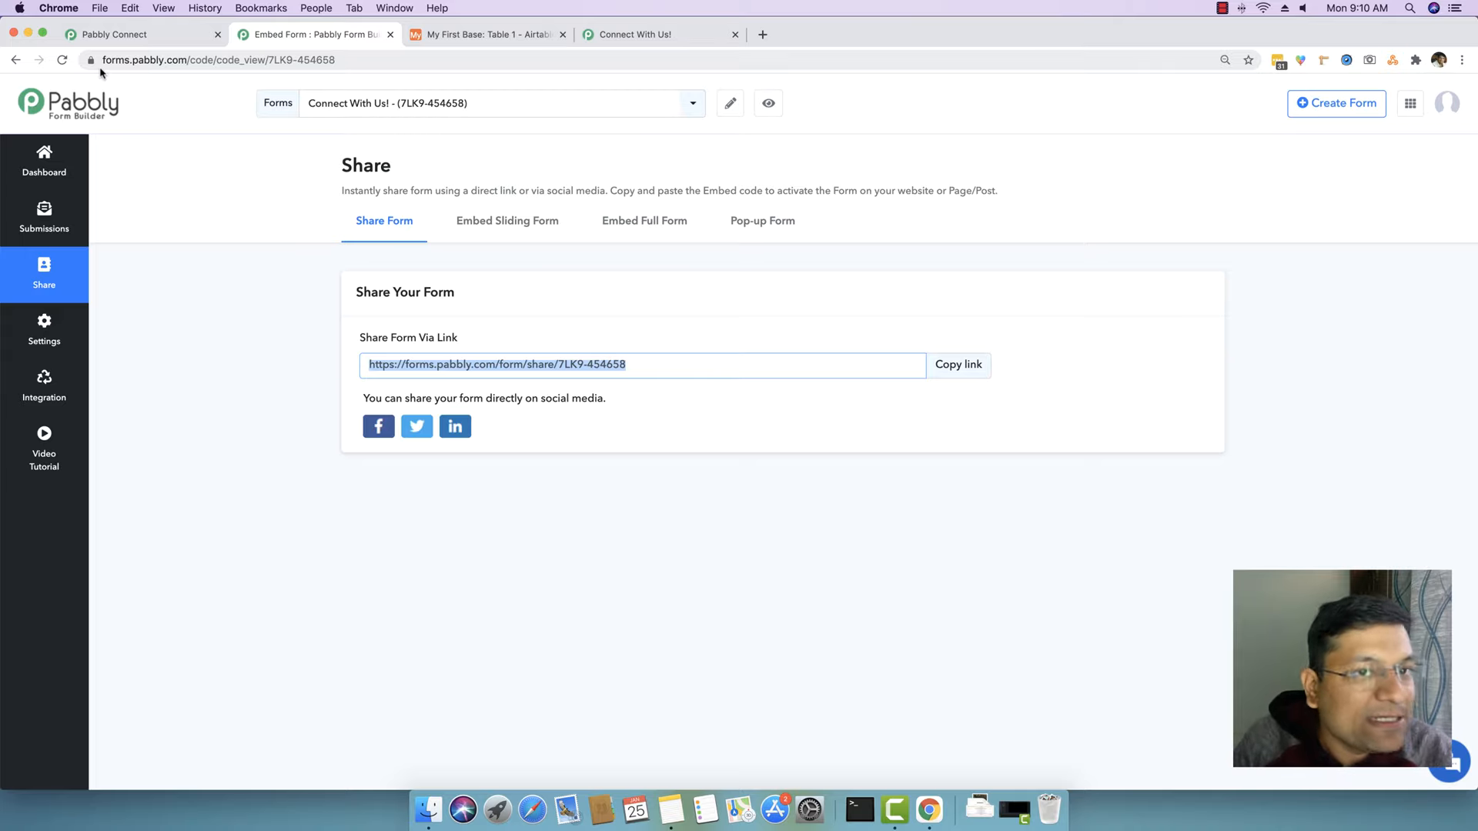
pyautogui.click(143, 39)
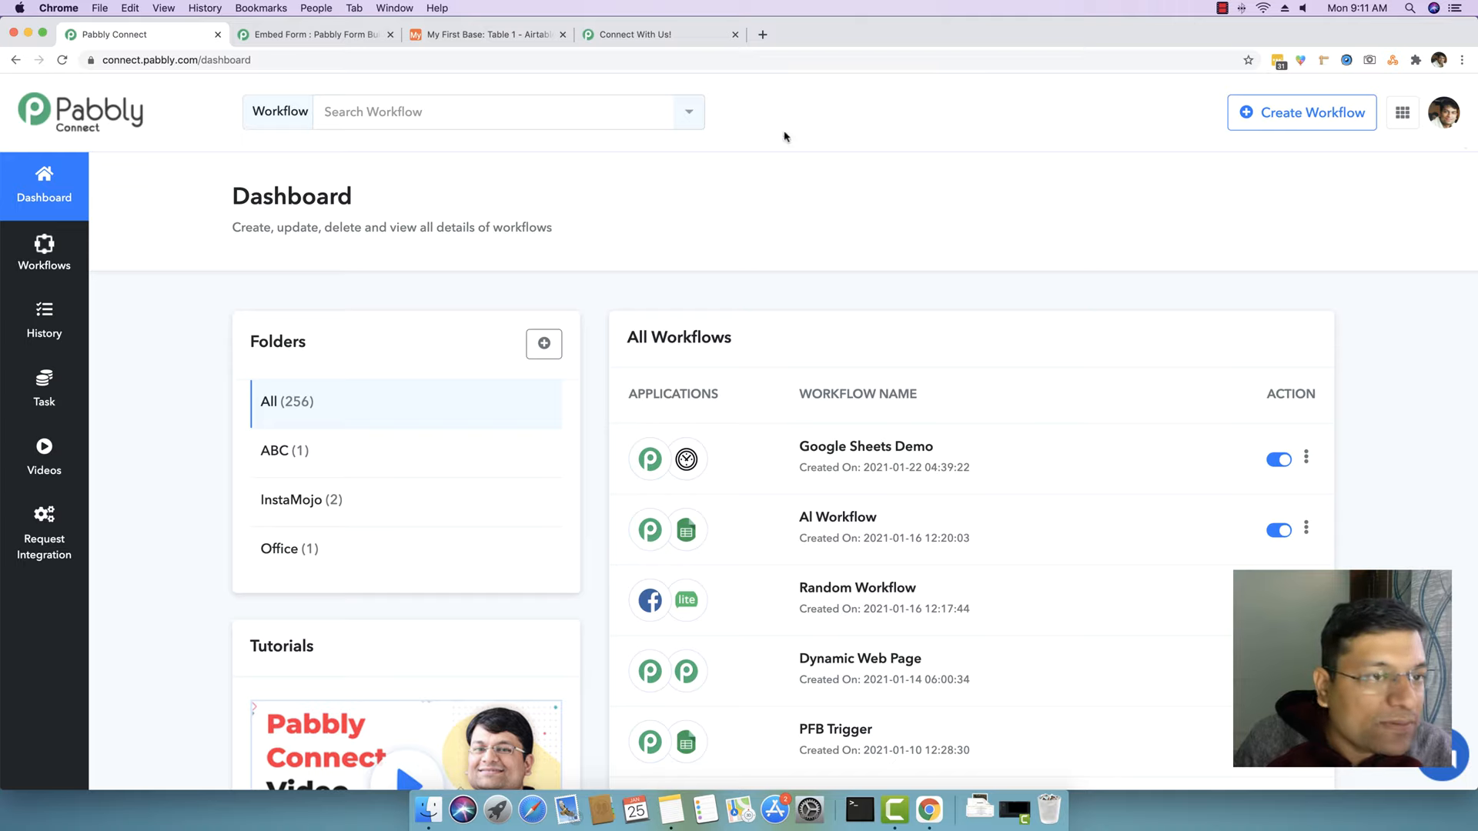
pyautogui.click(1311, 112)
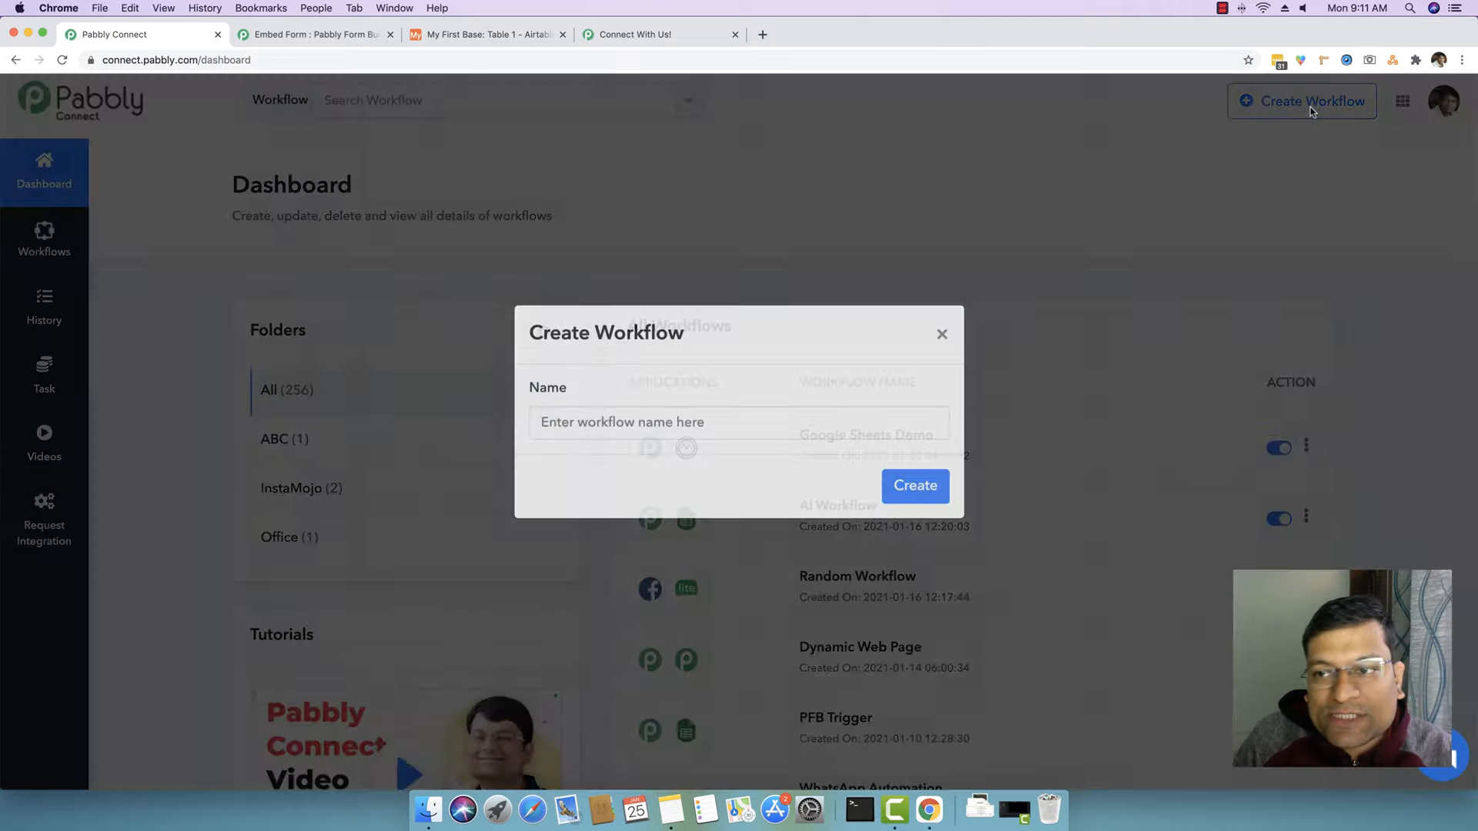
pyautogui.write('Form to A')
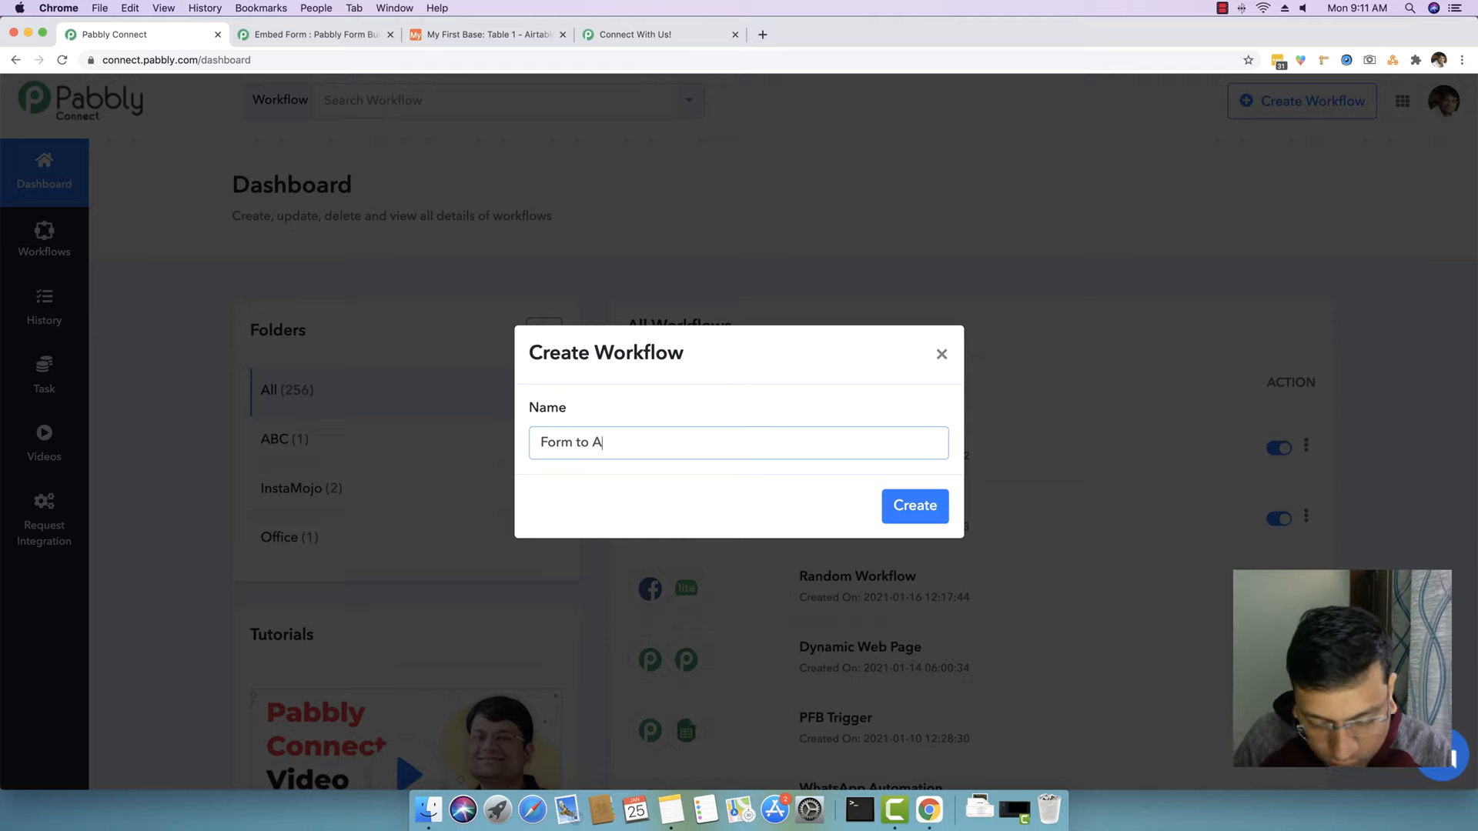
pyautogui.write('tery')
pyautogui.click(914, 506)
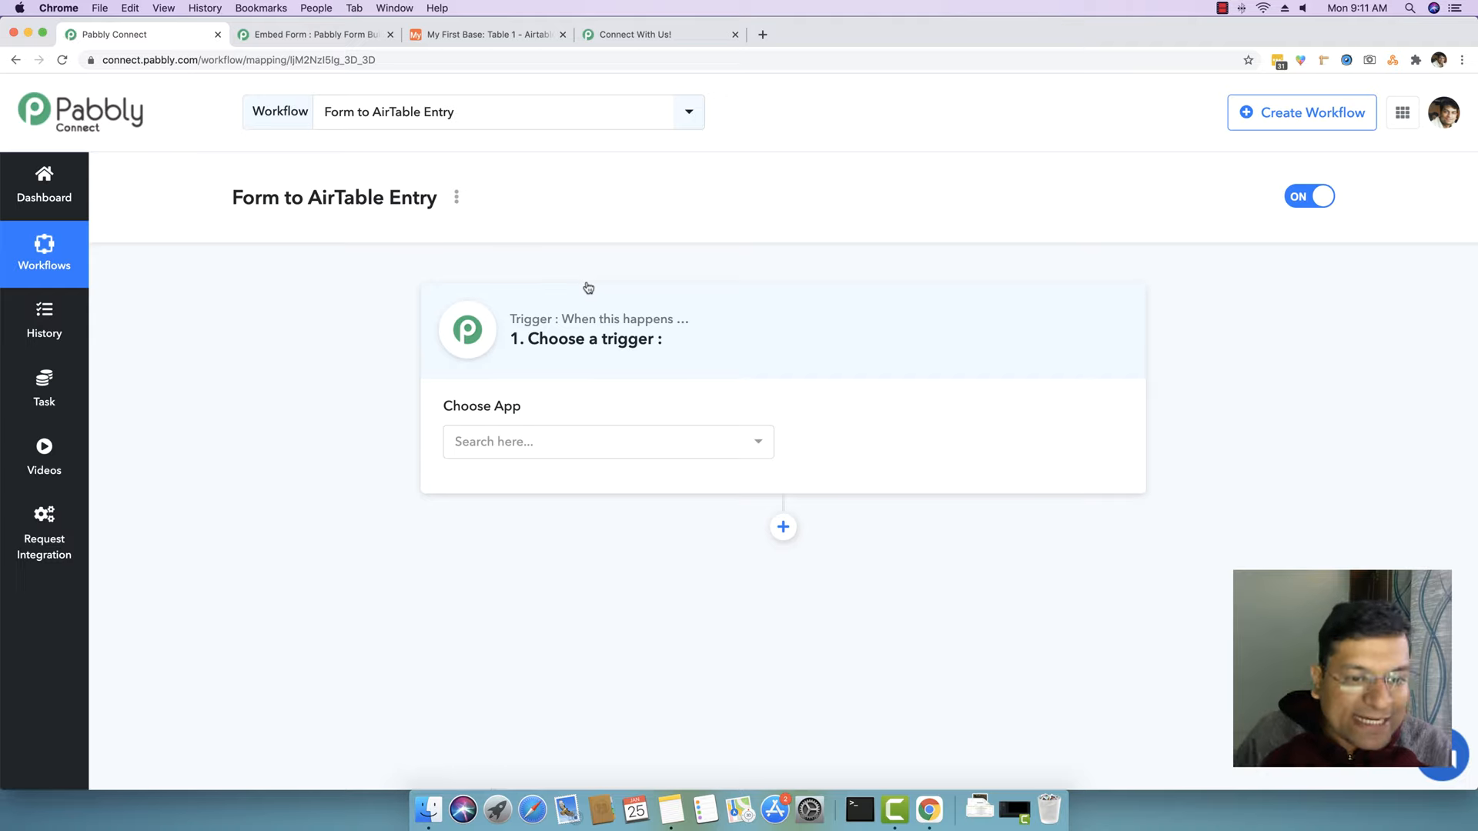
# Set the workflow's trigger app to Pabbly Form Builder with the New Form Submission event
pyautogui.click(555, 441)
pyautogui.write('pabbly form')
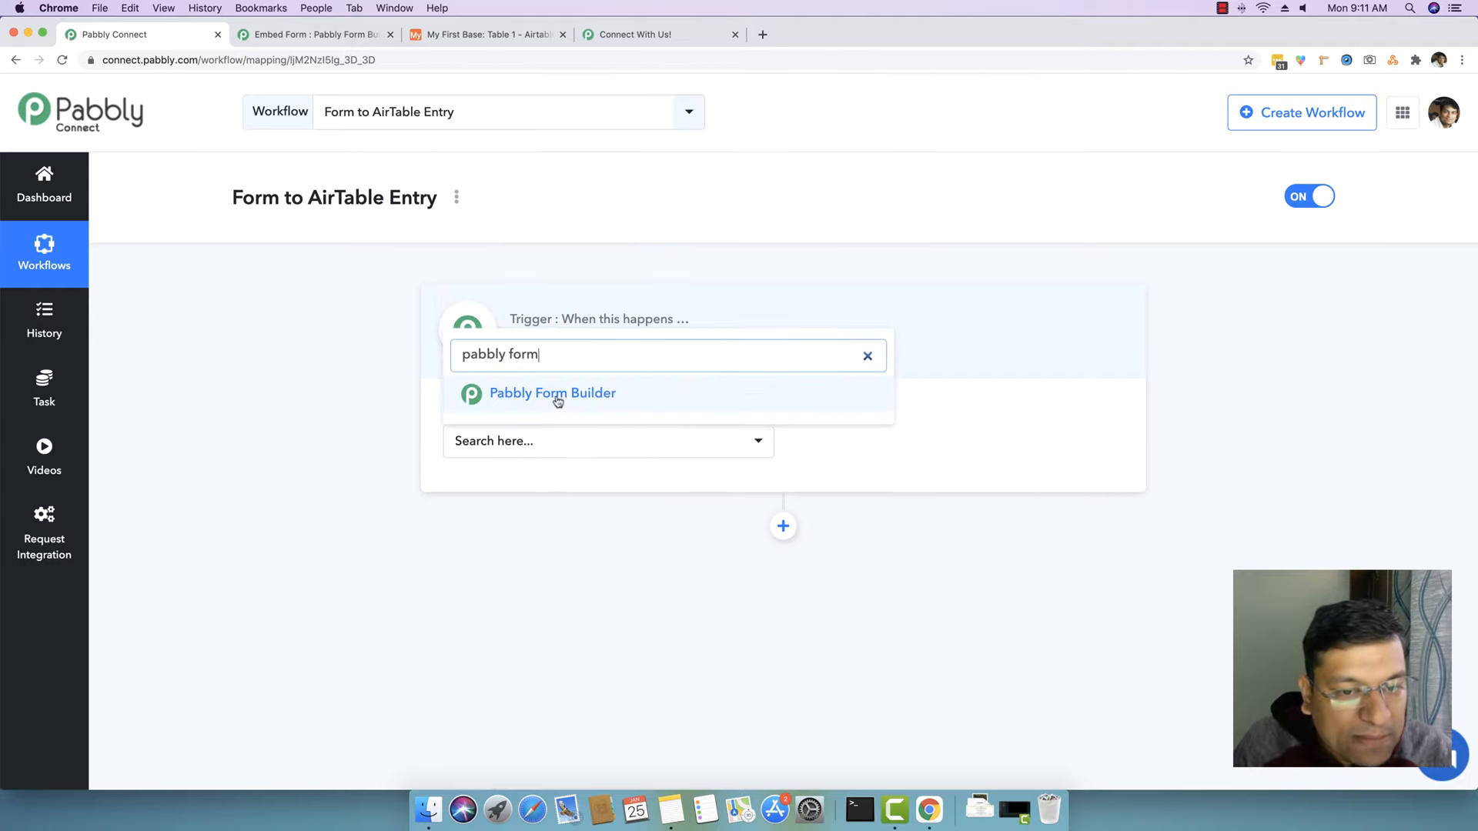
pyautogui.click(541, 395)
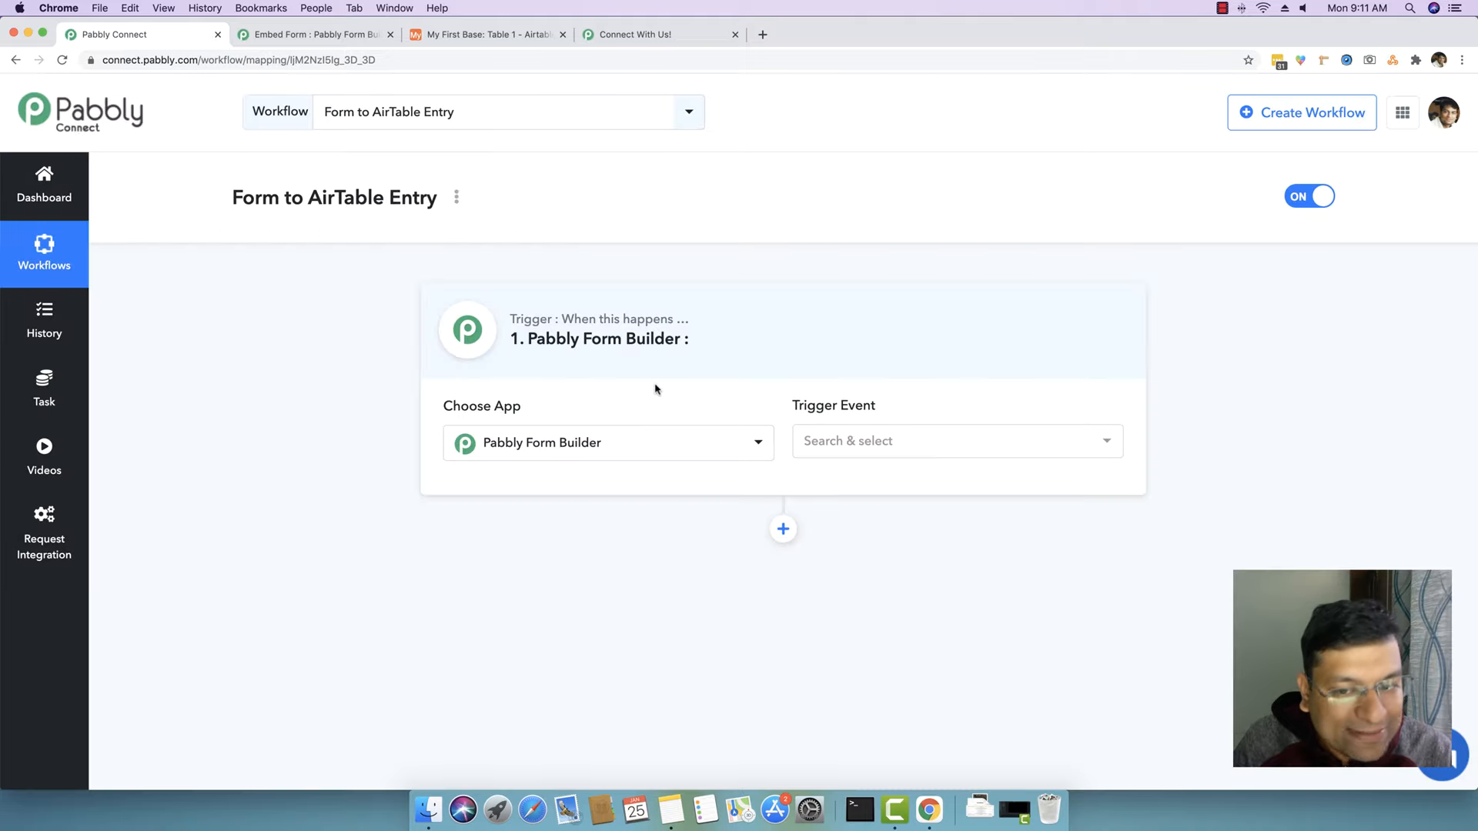
pyautogui.click(852, 437)
pyautogui.click(886, 555)
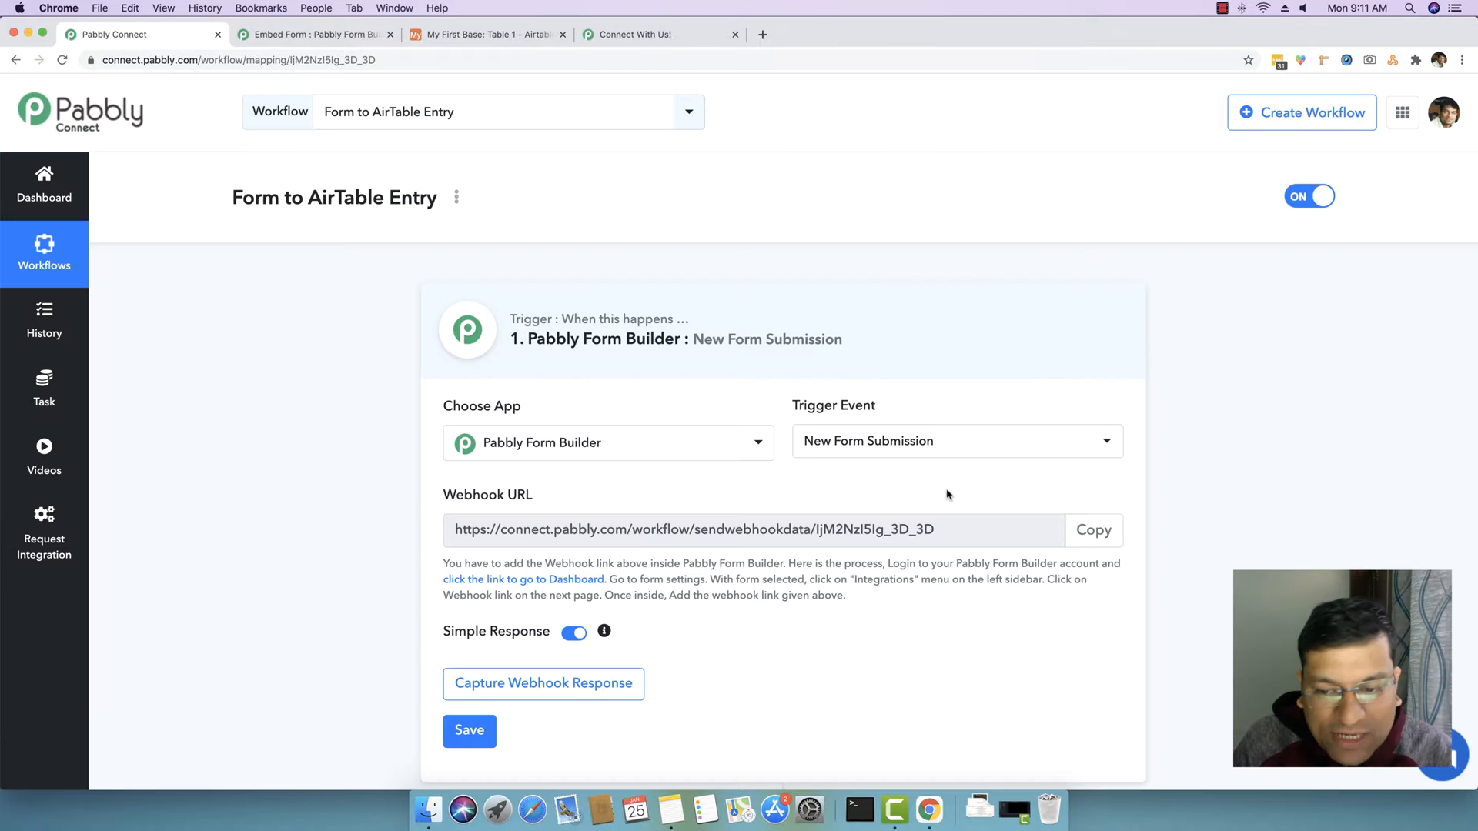
# Copy the trigger's webhook URL and save it as a new webhook in the form's integration settings in Pabbly Form Builder
pyautogui.scroll(-2, 967, 517)
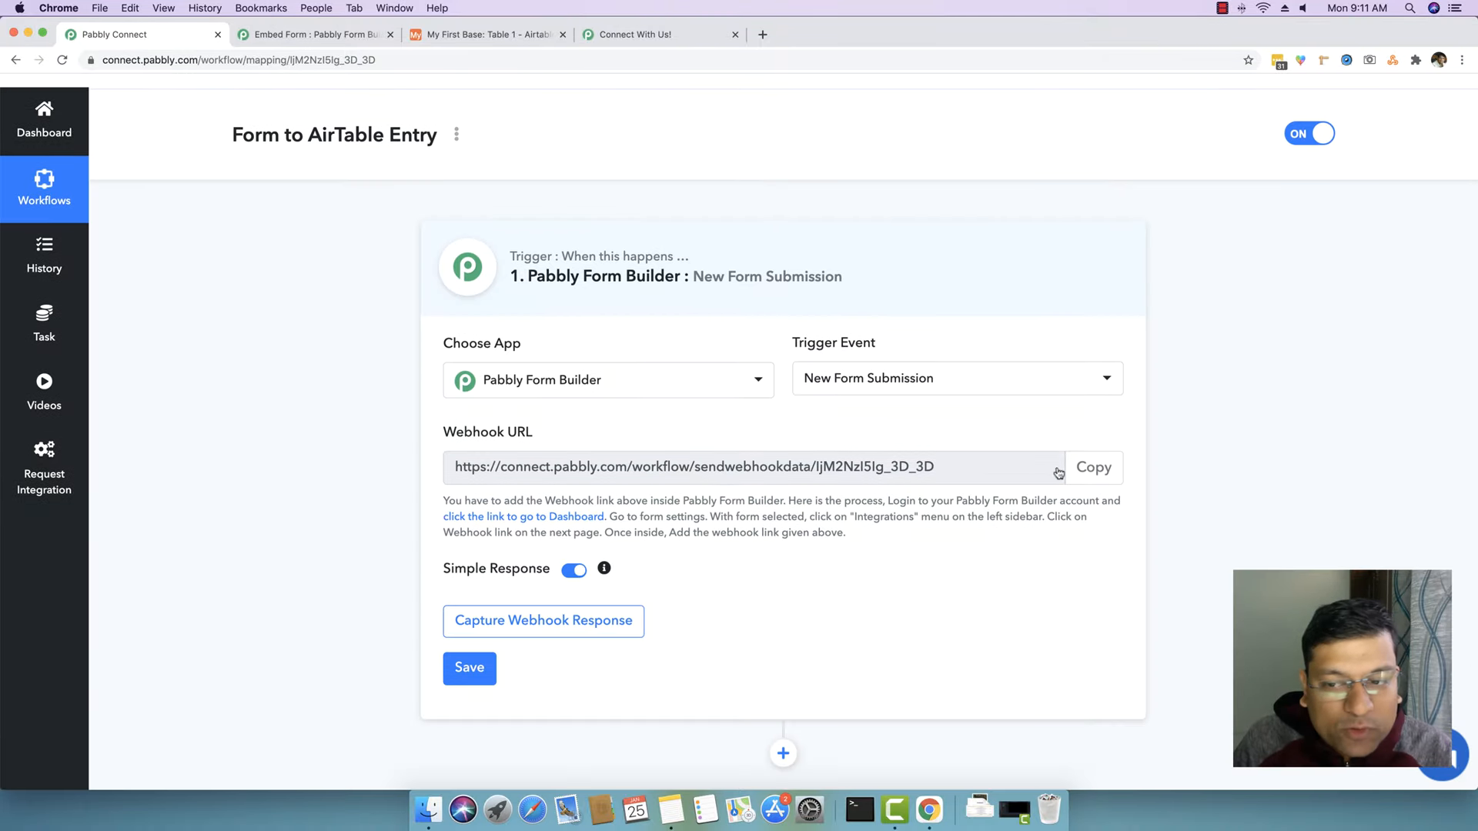
pyautogui.click(1107, 472)
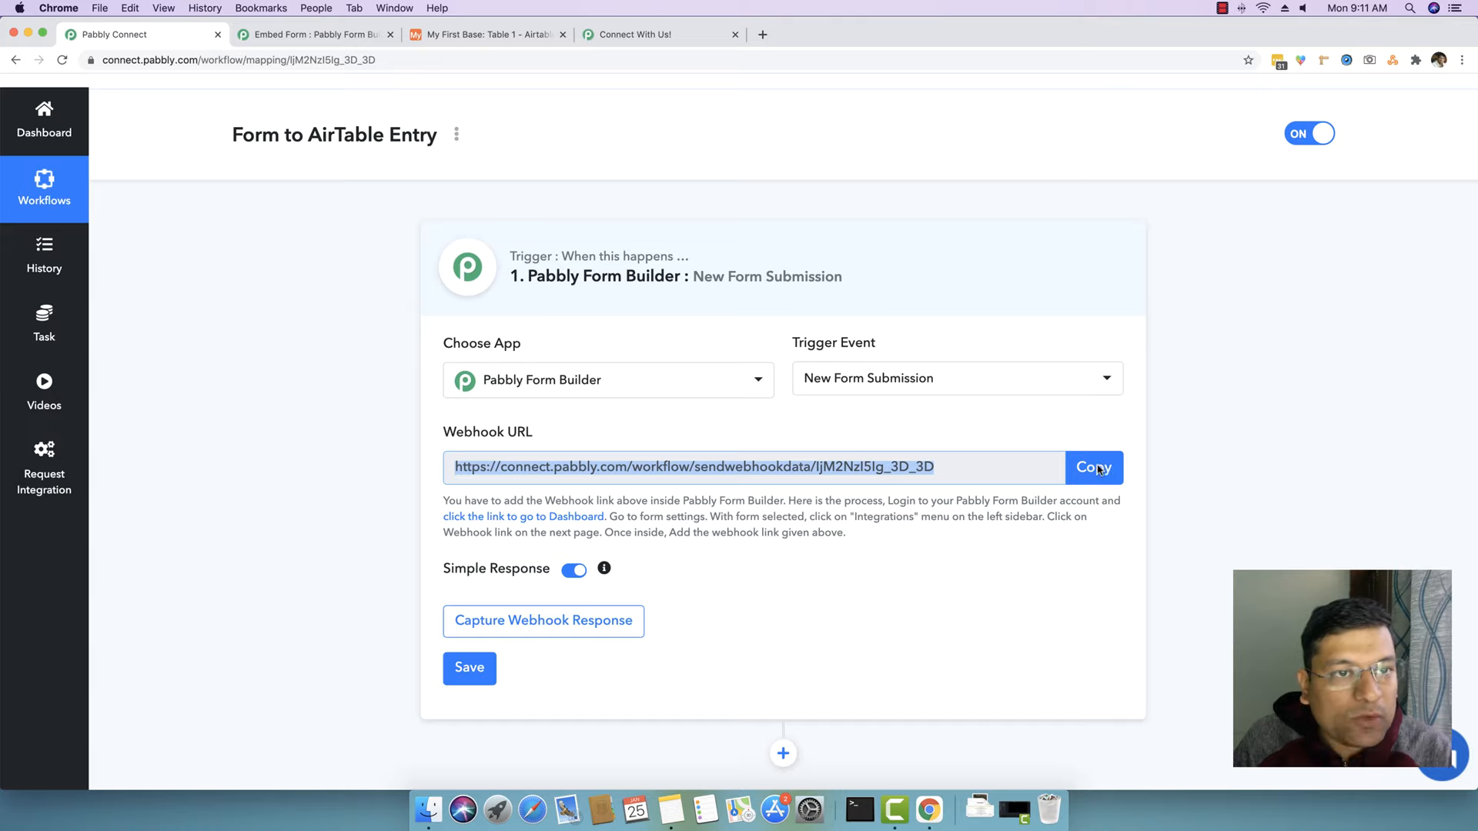
pyautogui.click(337, 36)
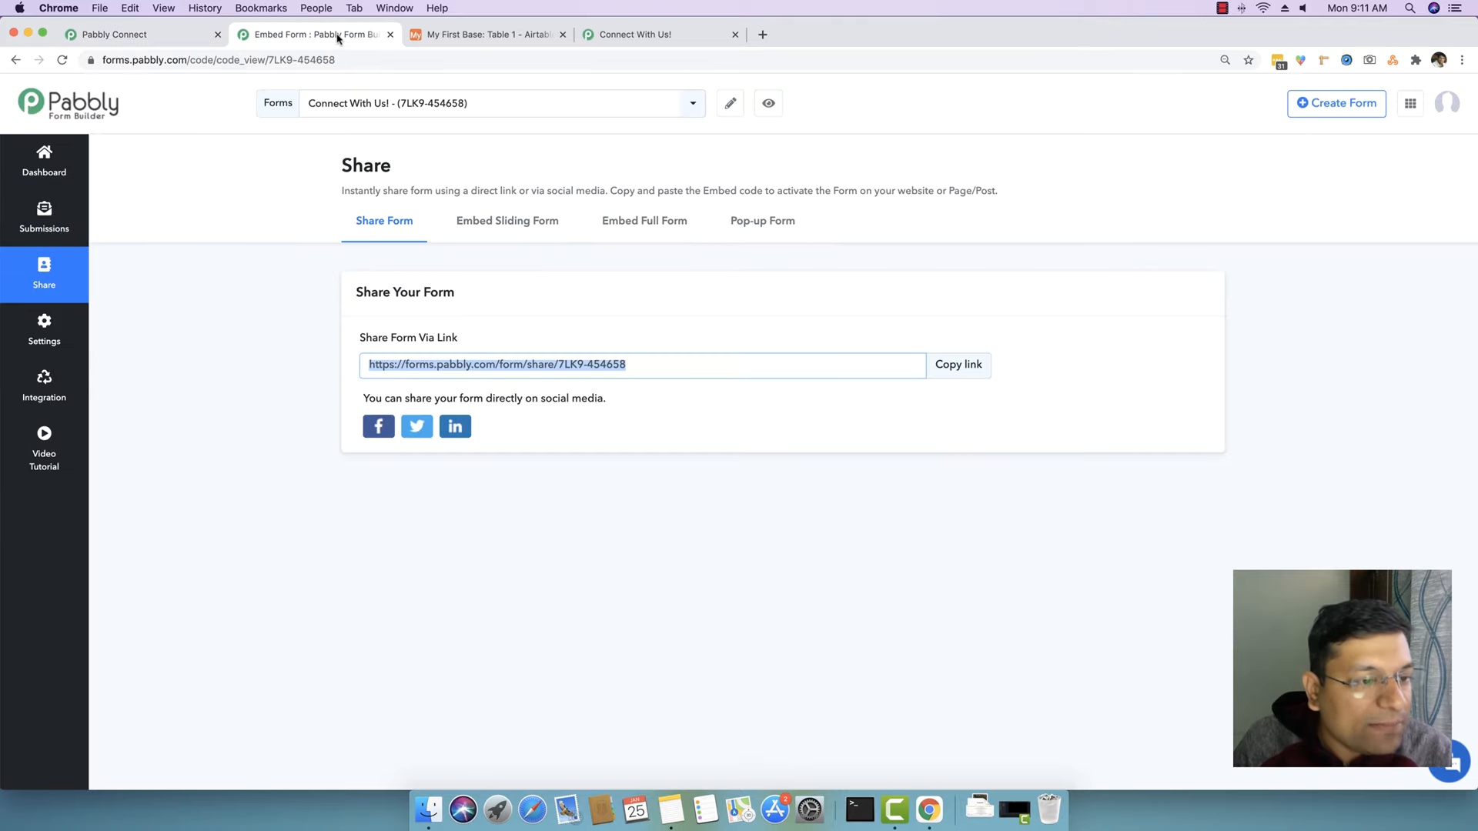
pyautogui.click(62, 394)
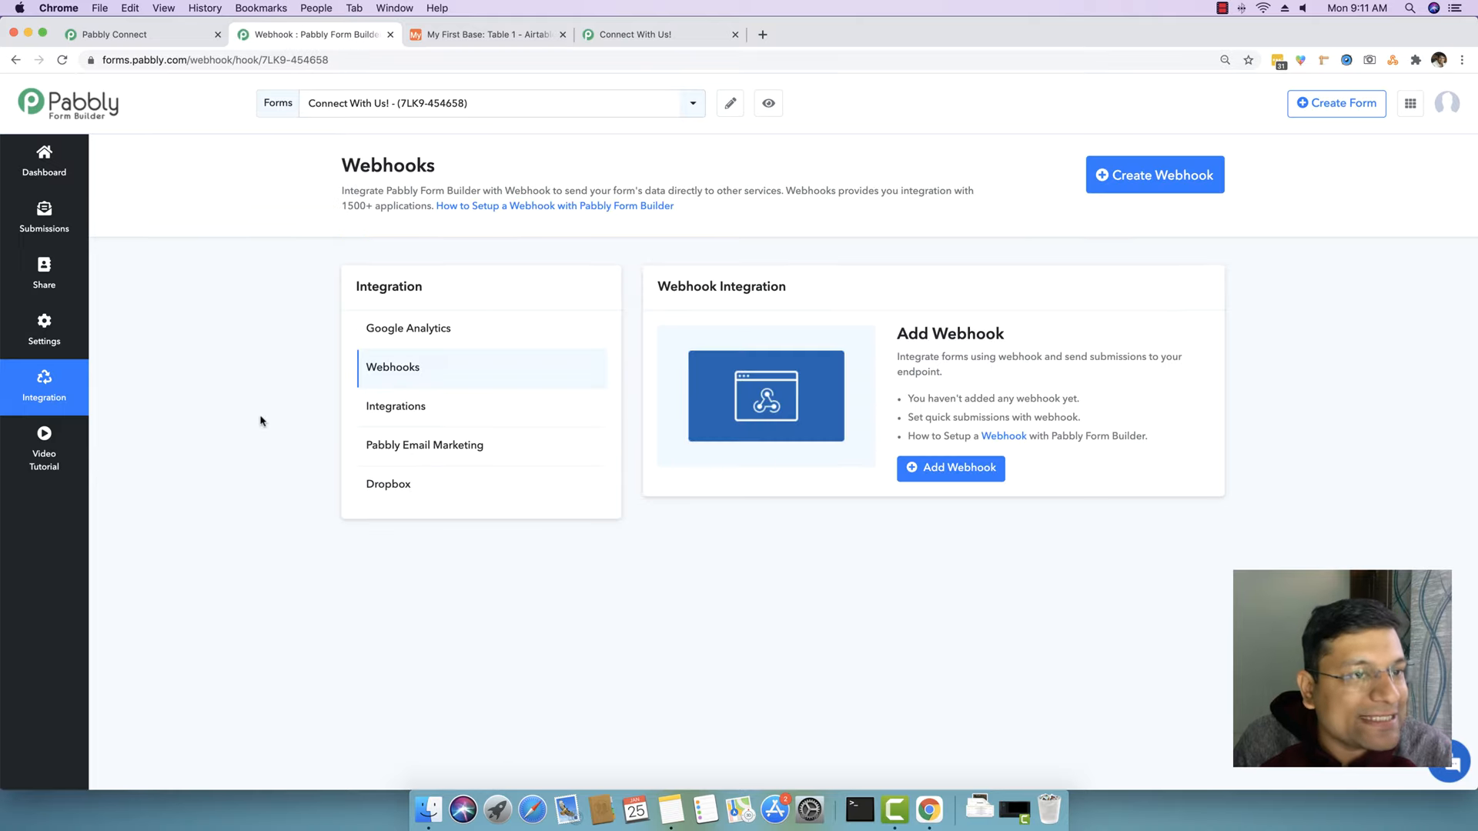
pyautogui.click(958, 471)
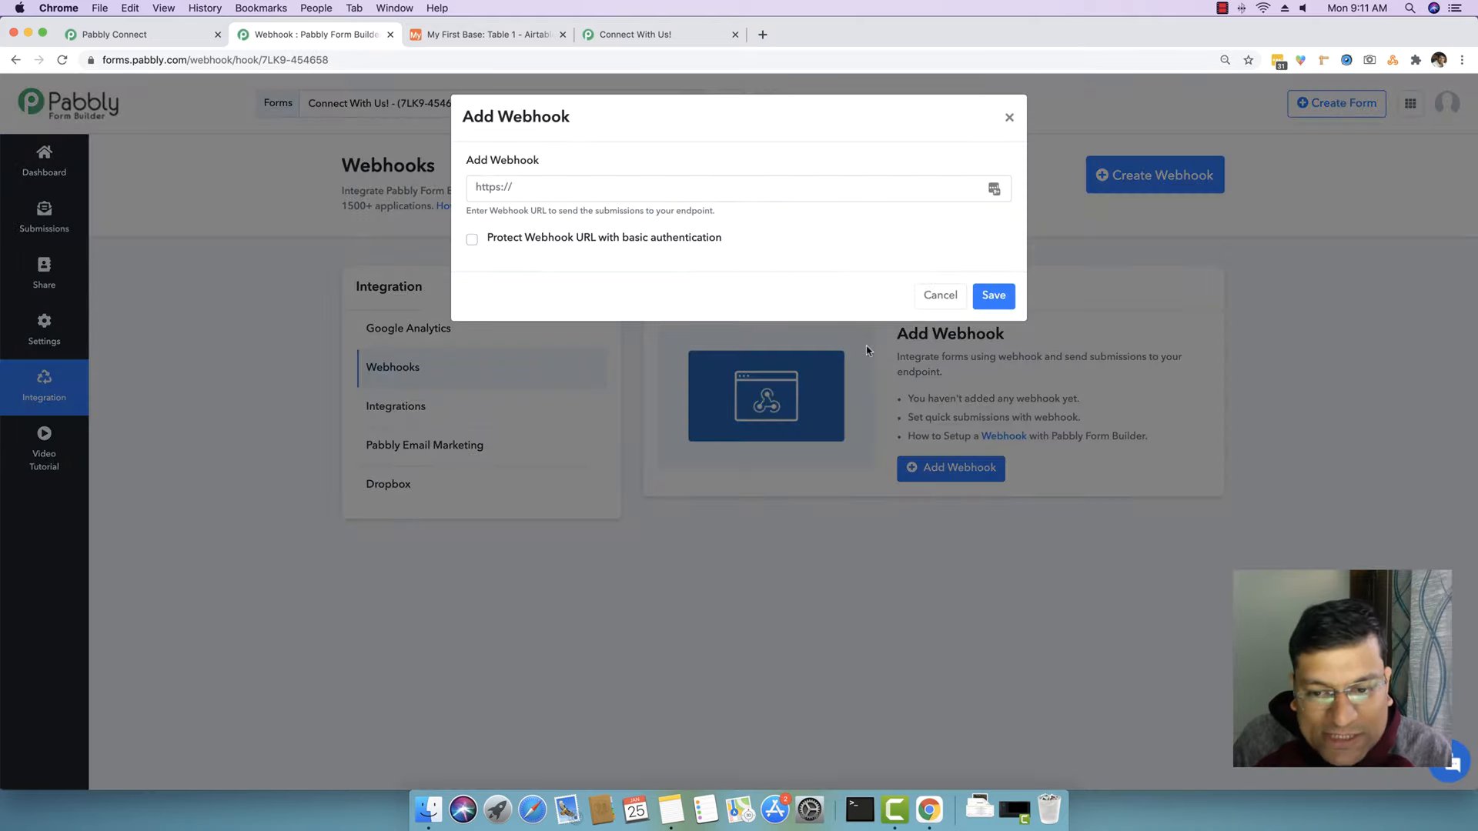
pyautogui.click(557, 191)
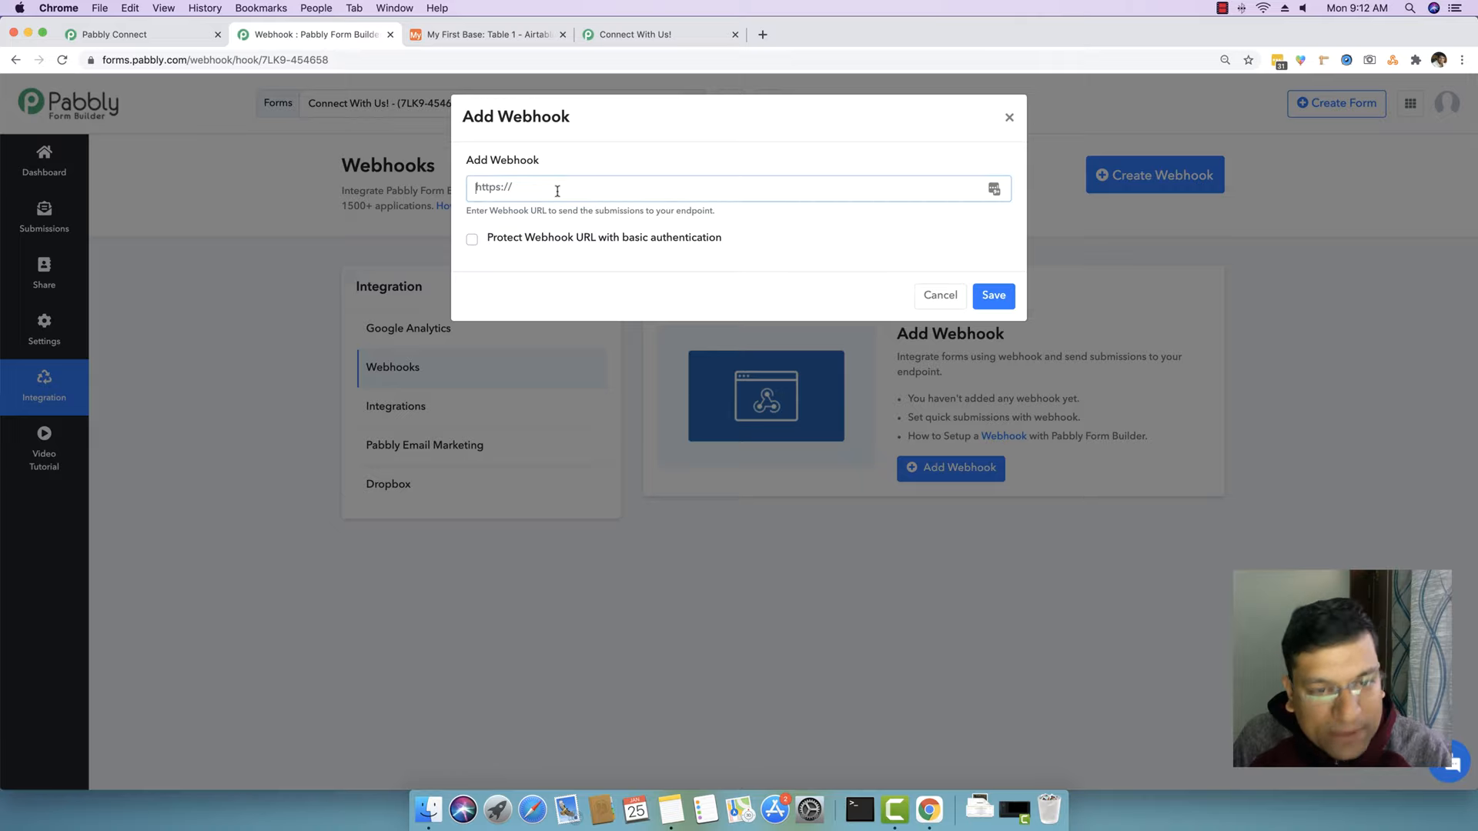
pyautogui.press('super+v')
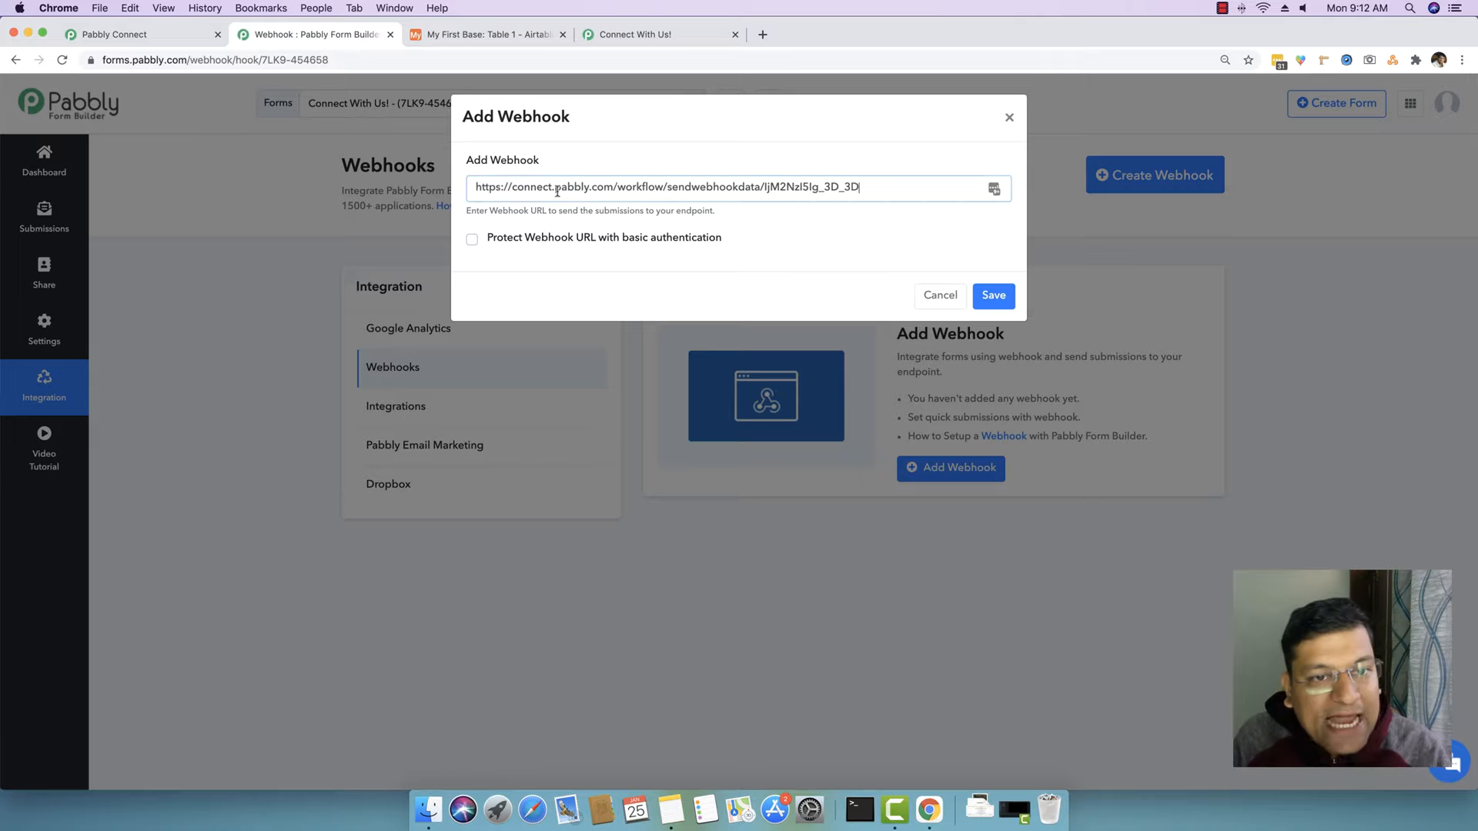
pyautogui.click(1000, 295)
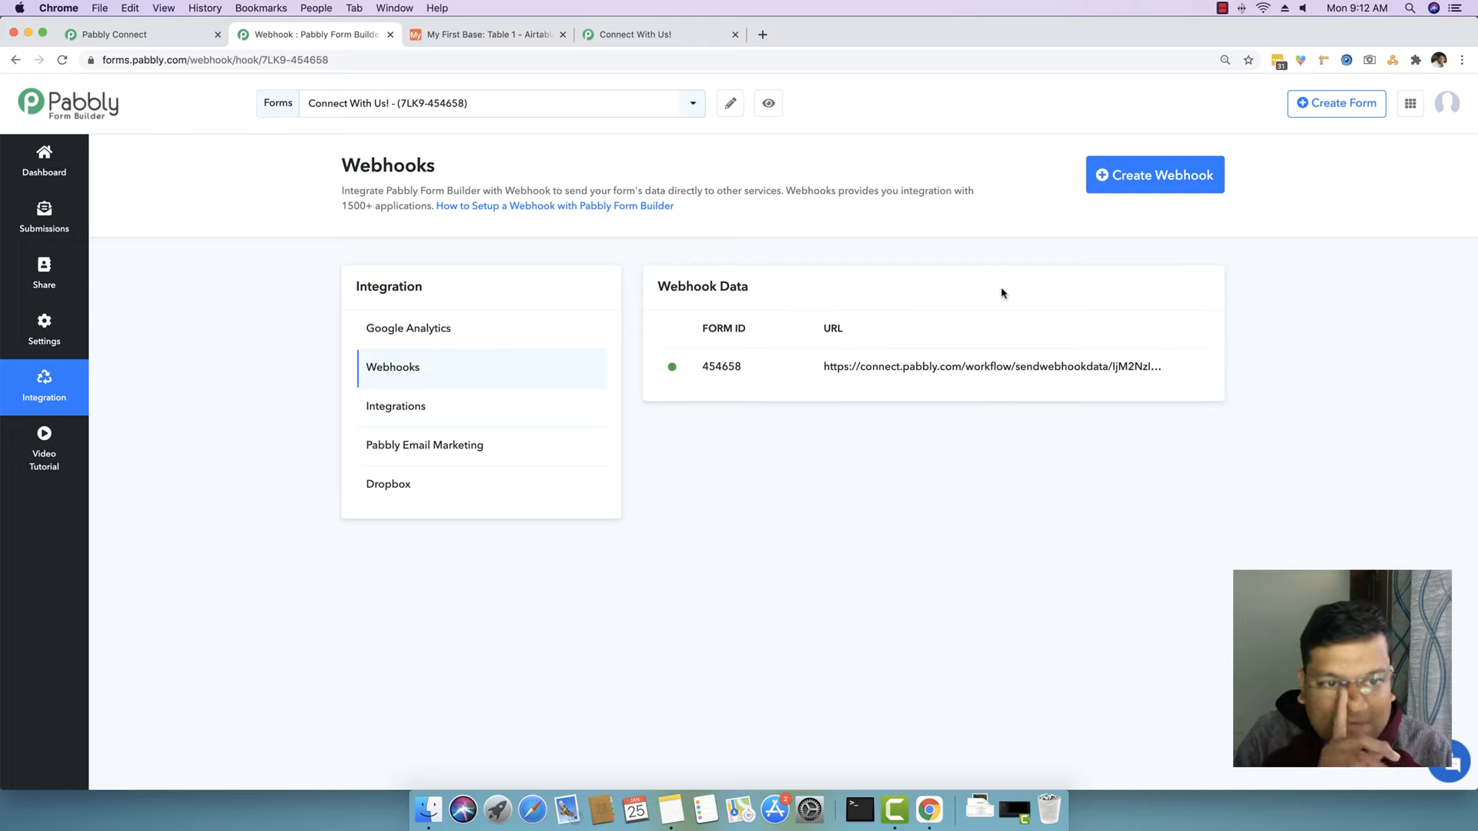
# Return to the Pabbly Connect workflow and start capturing the trigger's webhook response
pyautogui.click(165, 36)
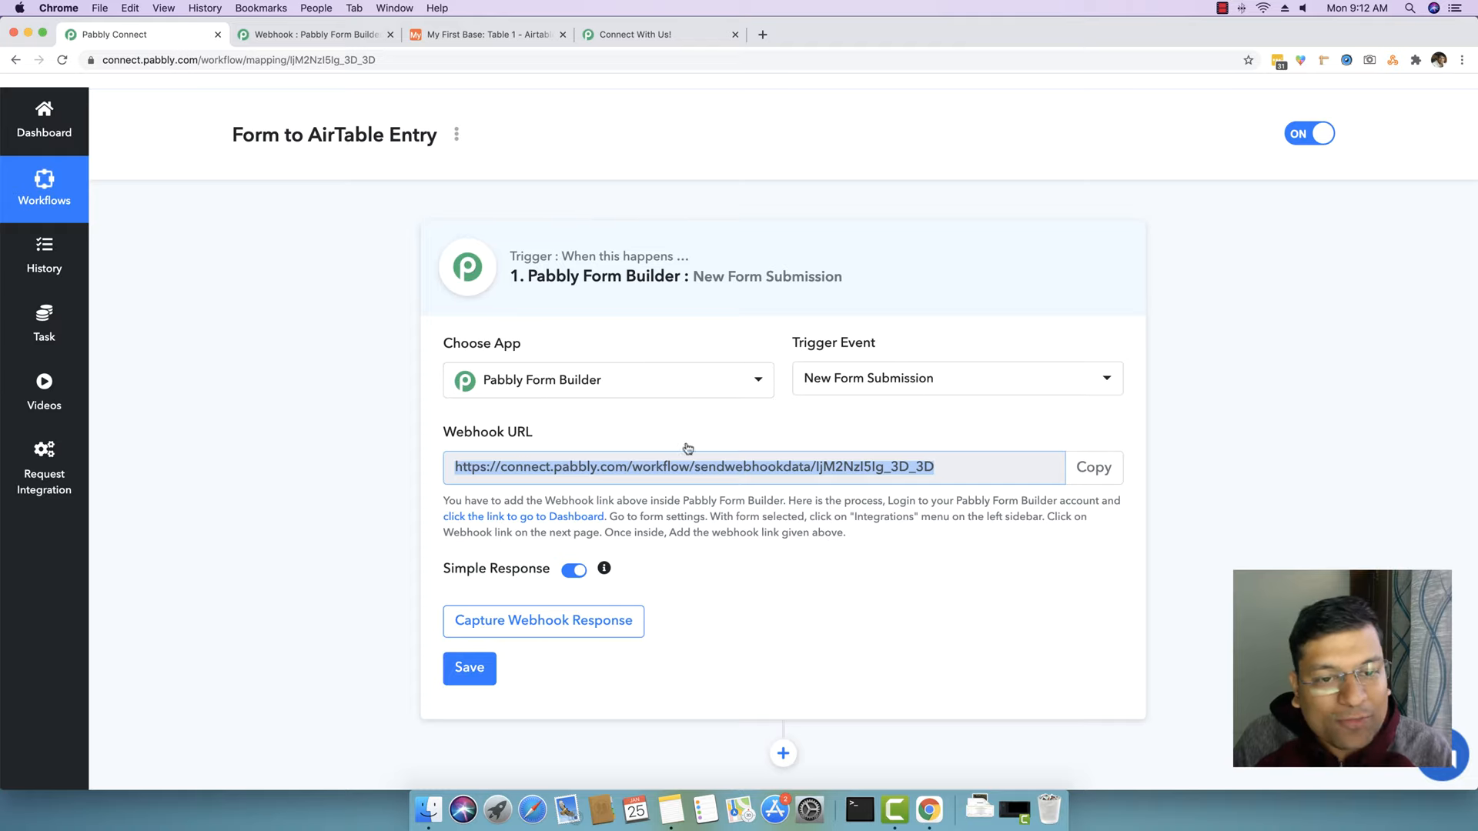
pyautogui.click(302, 325)
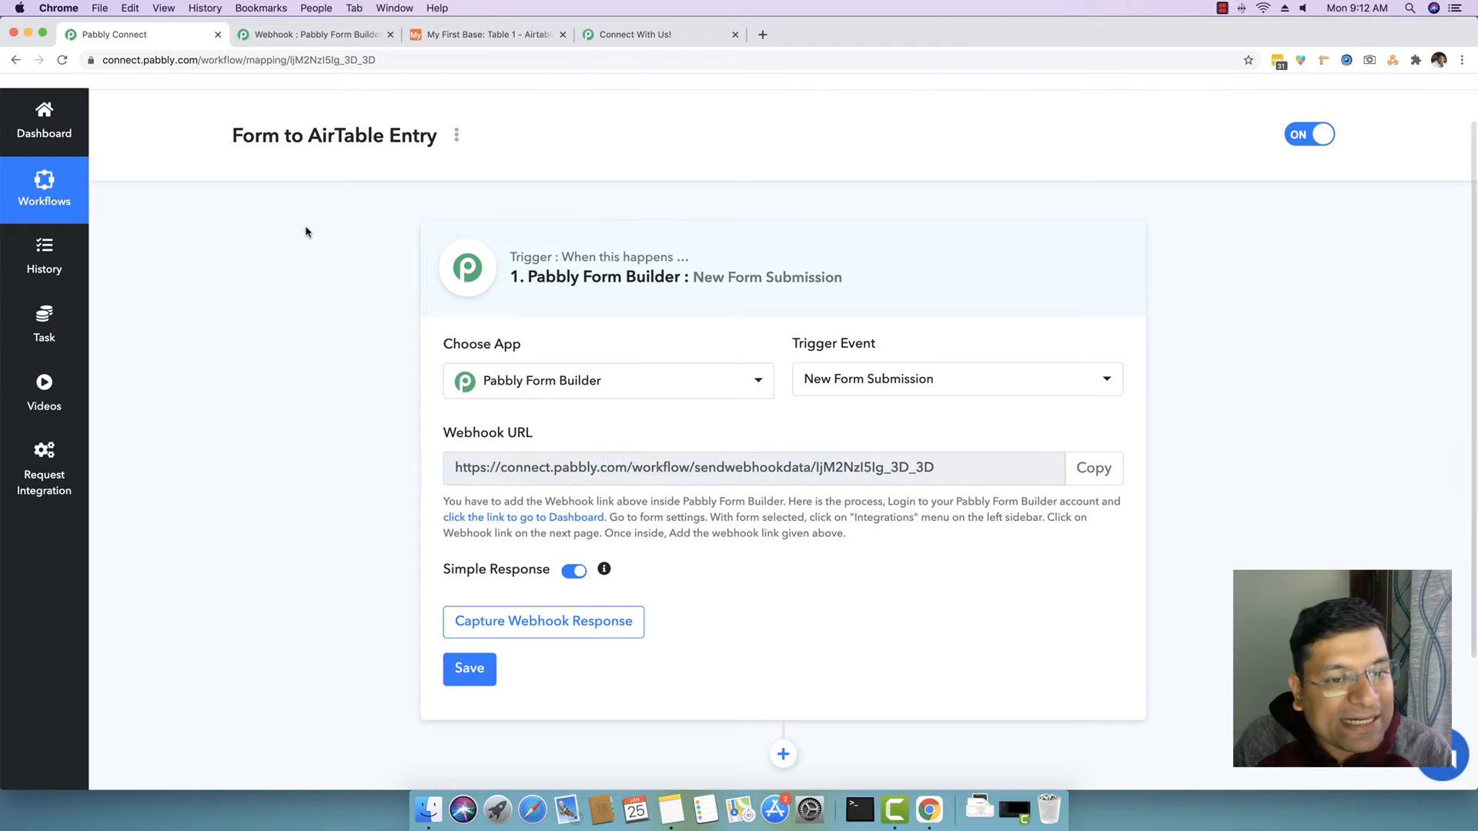
pyautogui.click(521, 628)
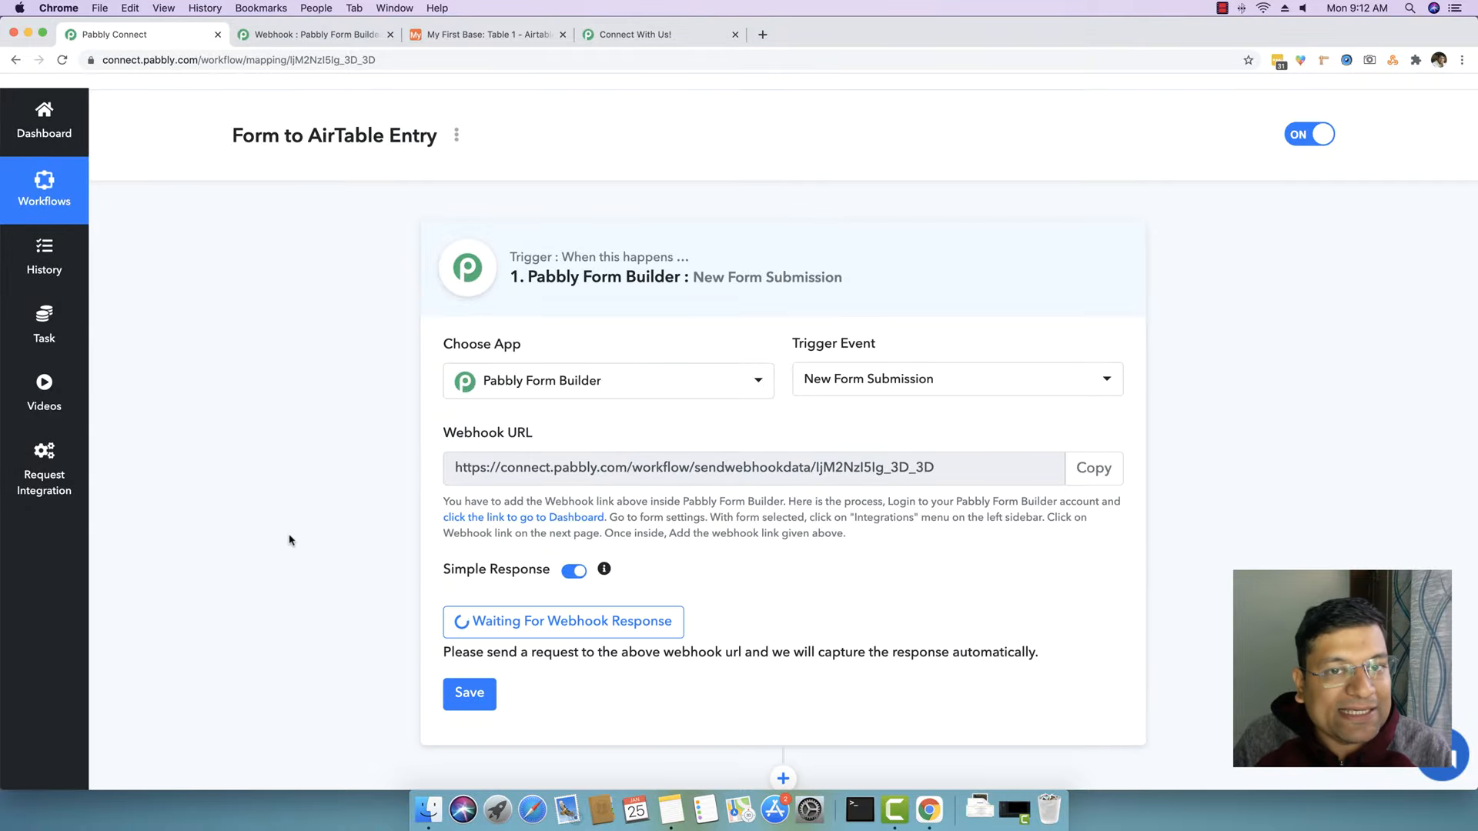
# In the live Client Information form, enter the client's first and last name and the note "This is my first submission."
pyautogui.click(614, 35)
pyautogui.click(637, 311)
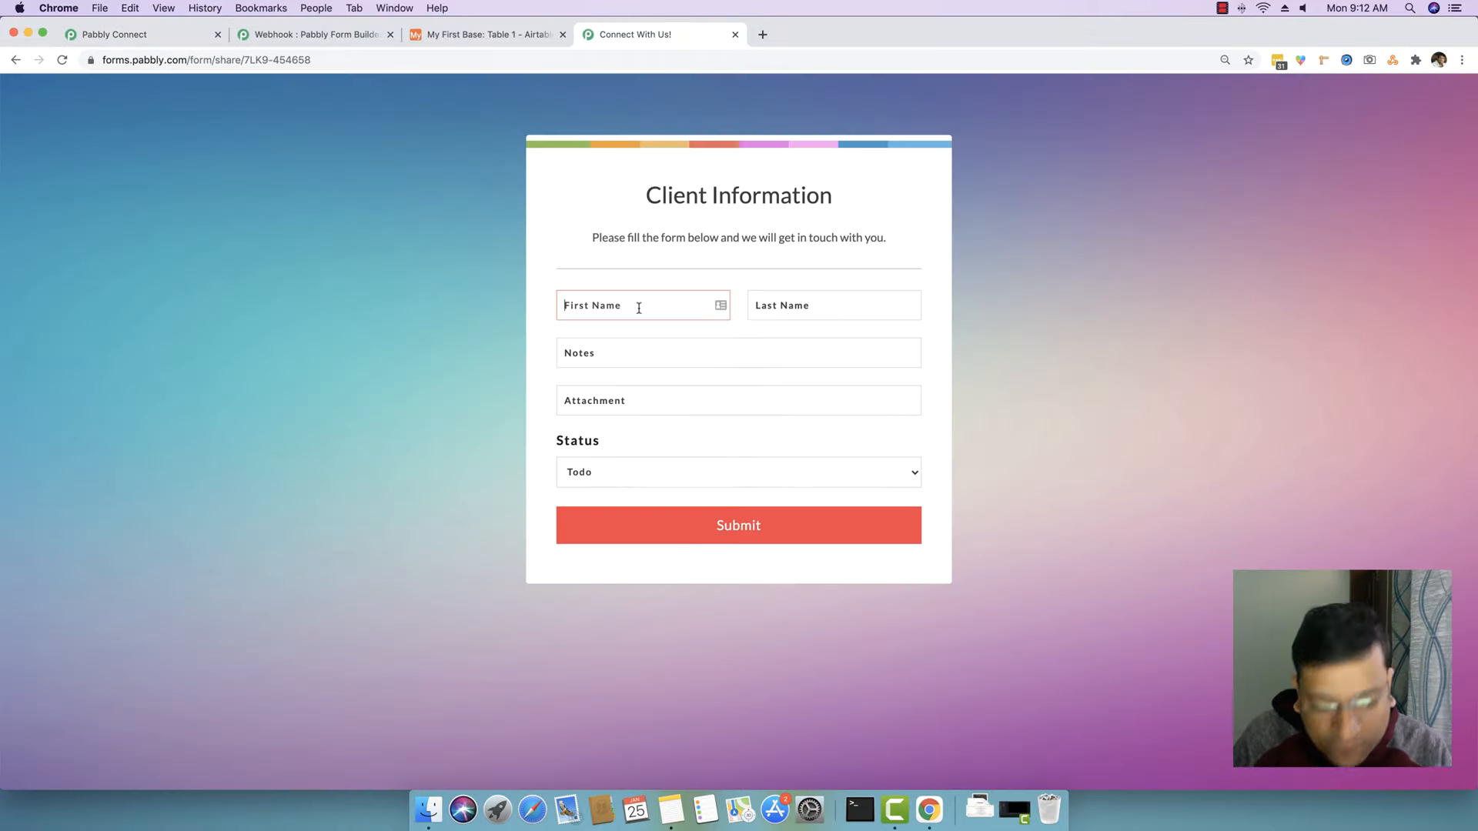
pyautogui.write('Ne')
pyautogui.write('Agarwalq')
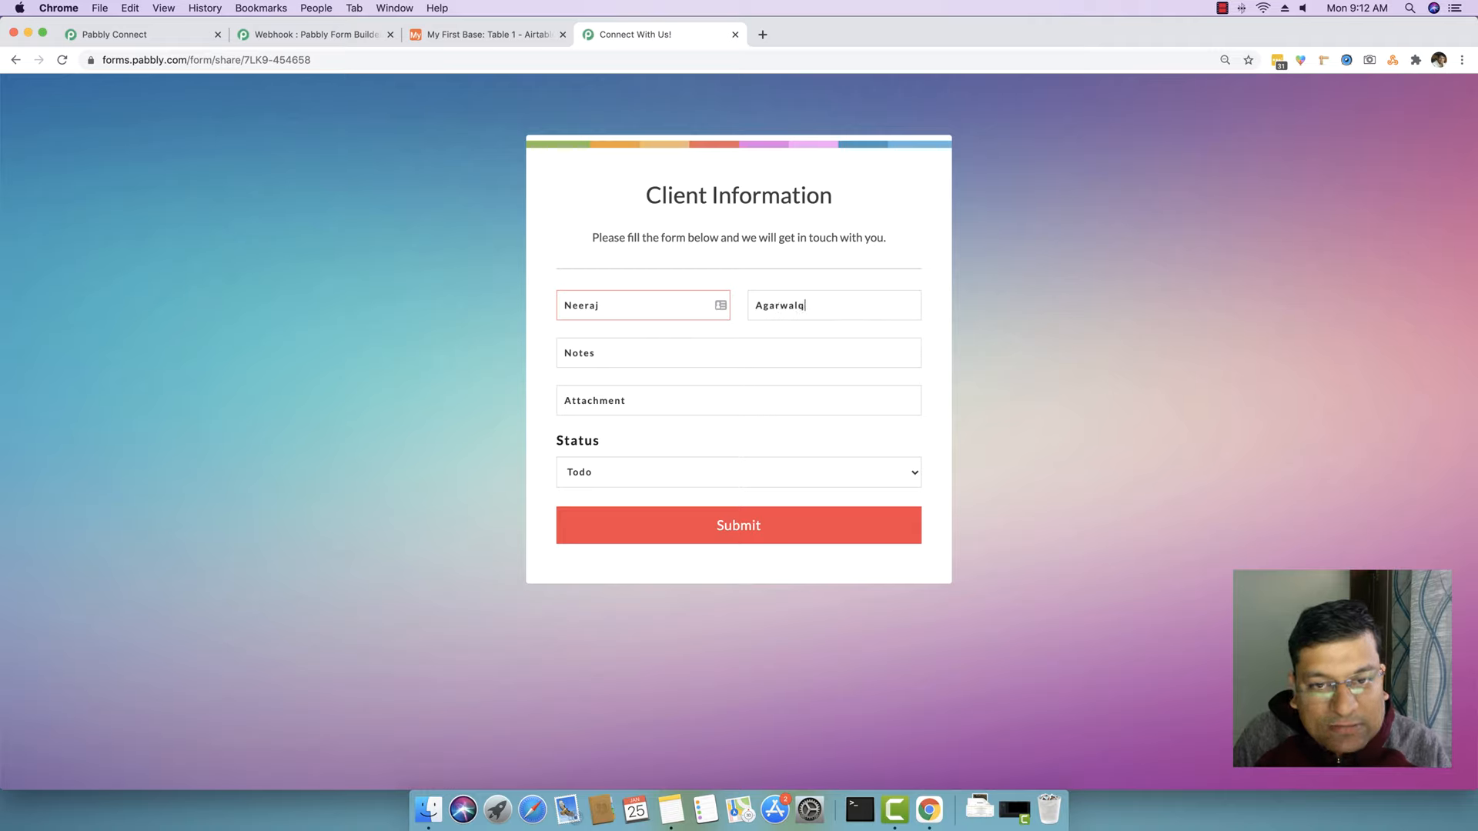
pyautogui.write('This is my first submission.')
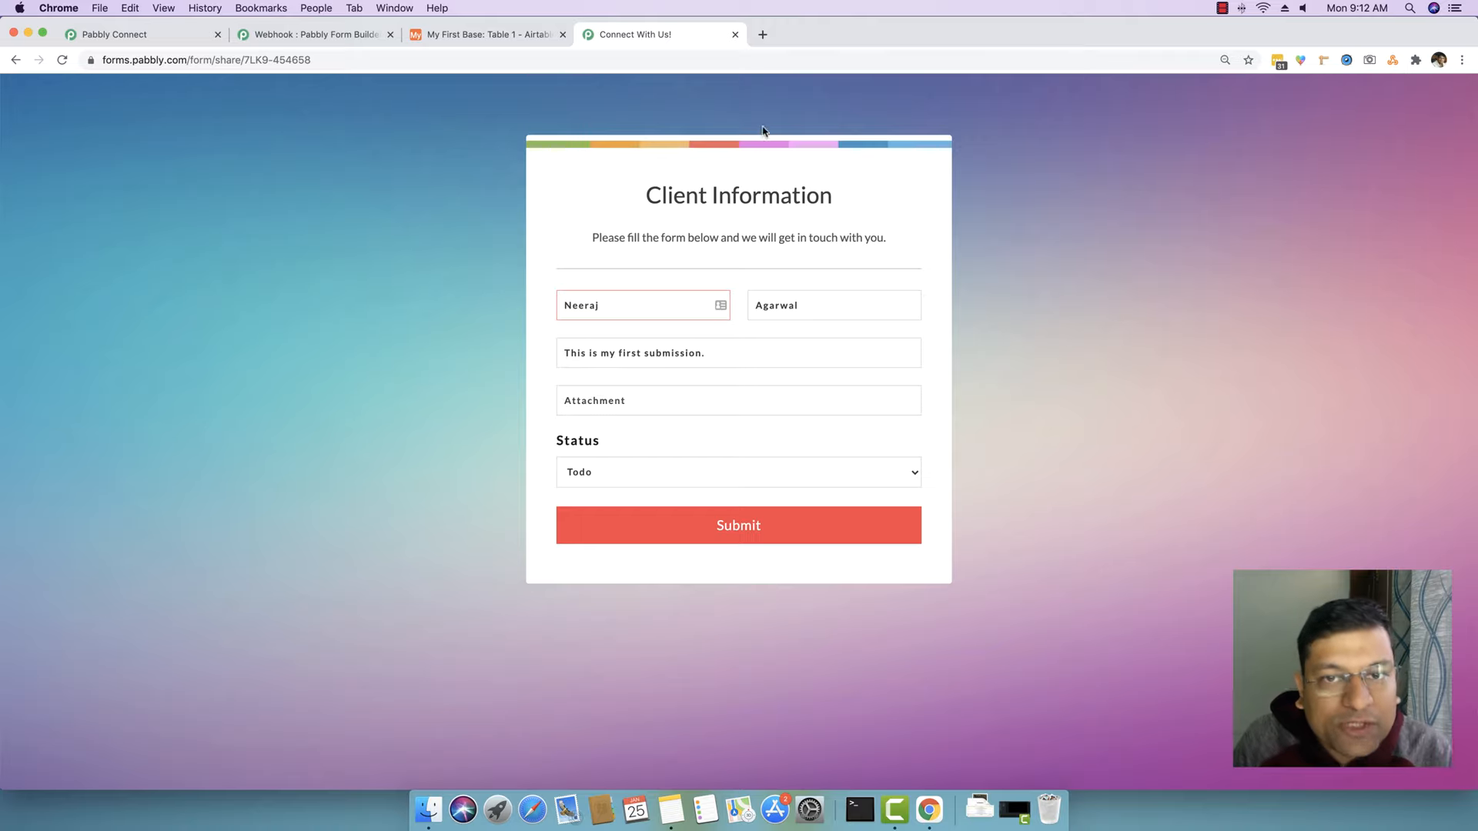
# Open pabbly.com in a new tab, open its logo image separately and copy the image's URL
pyautogui.click(762, 34)
pyautogui.write('pabbly')
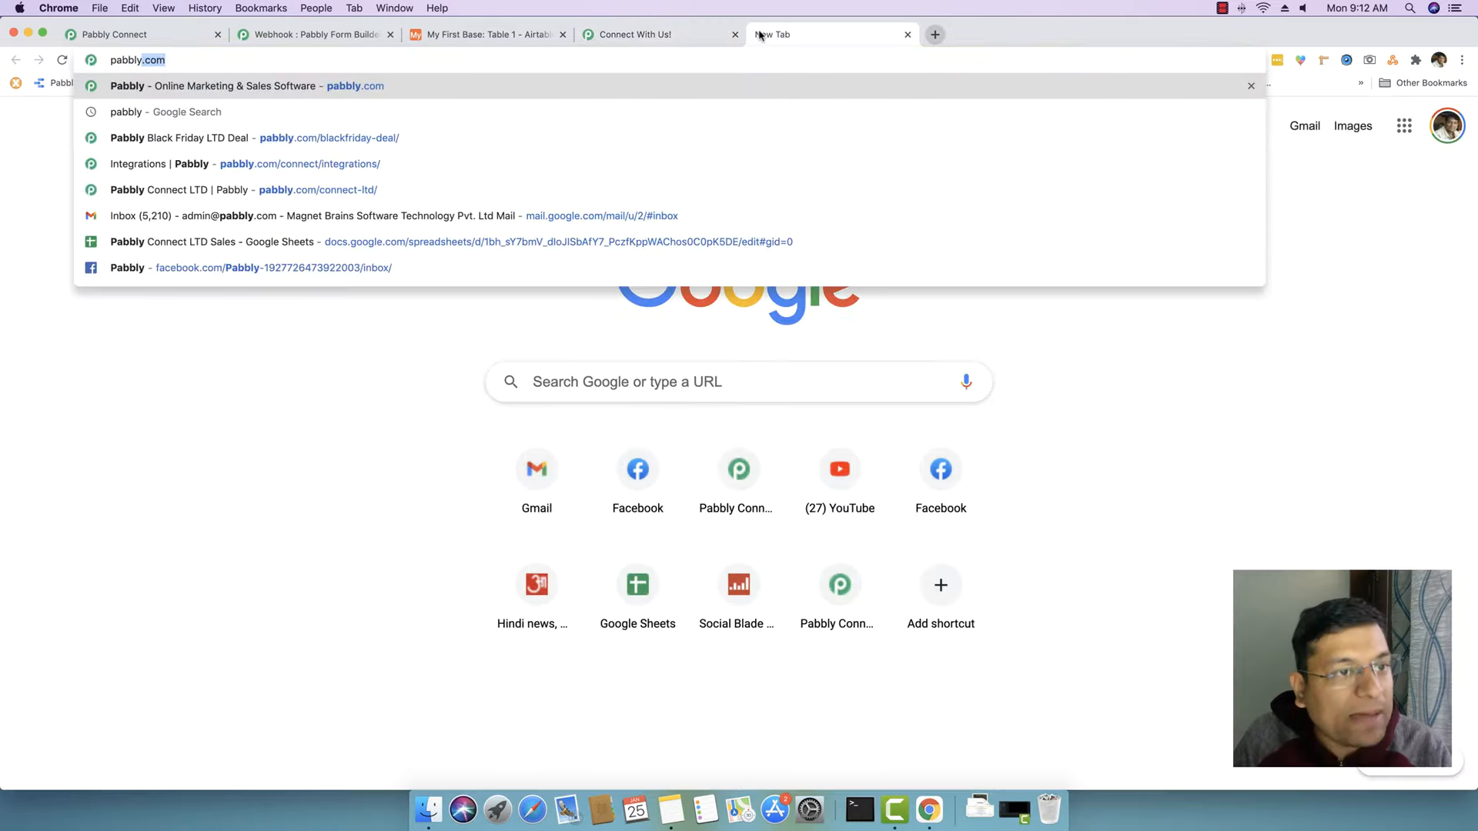
pyautogui.press('Return')
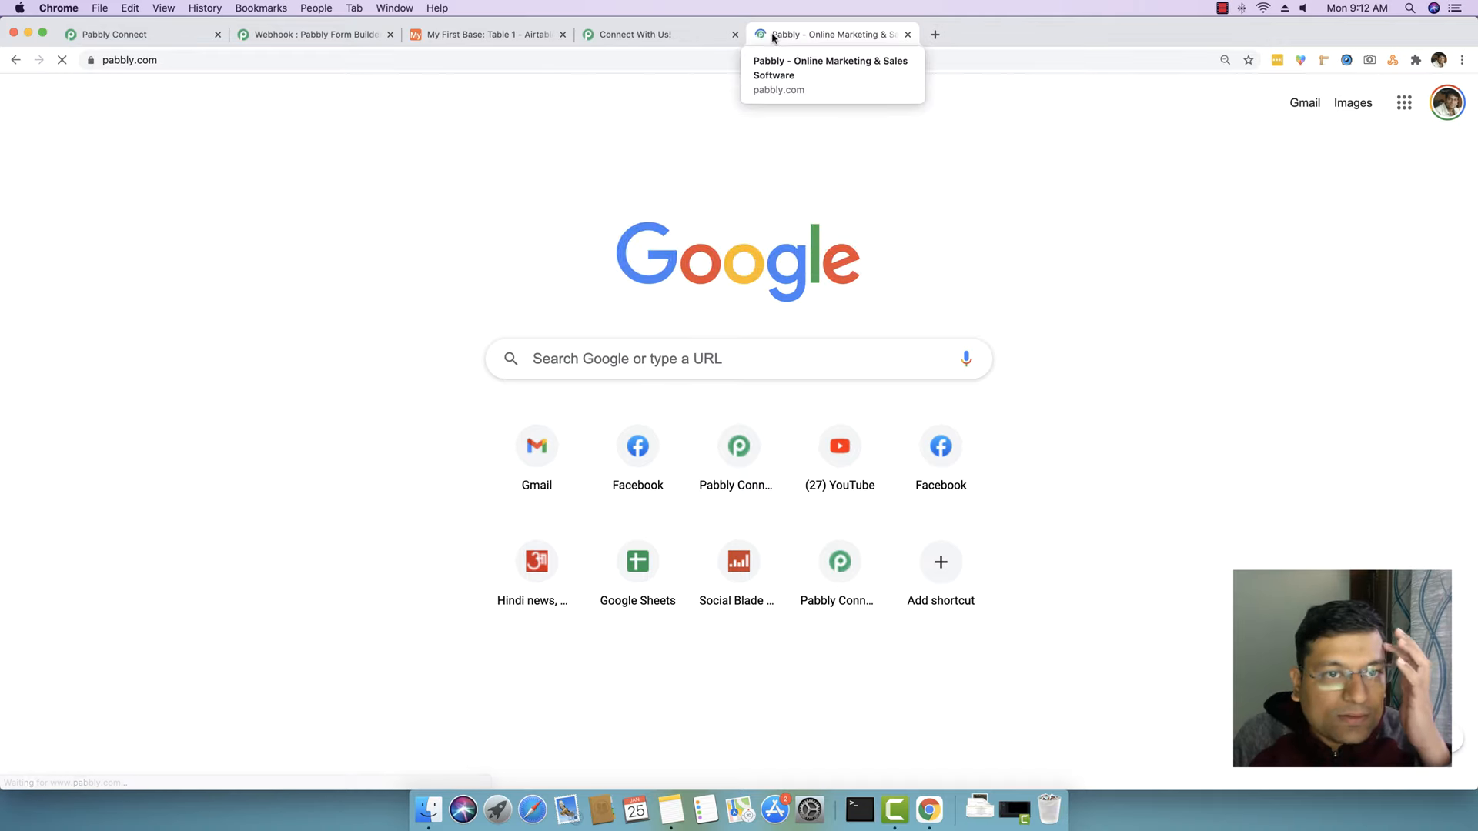
pyautogui.rightClick(344, 104)
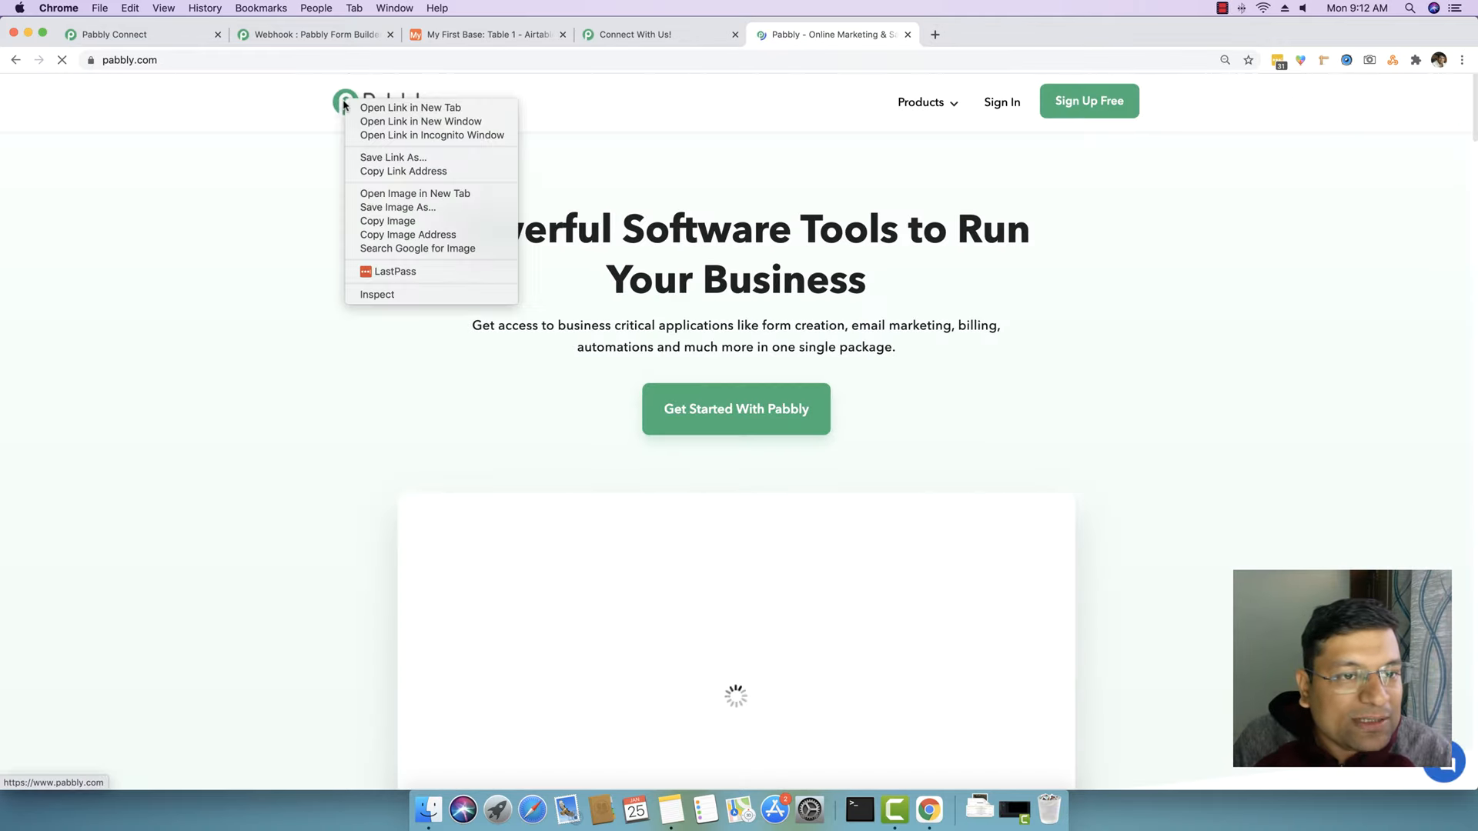
pyautogui.click(381, 195)
pyautogui.click(964, 36)
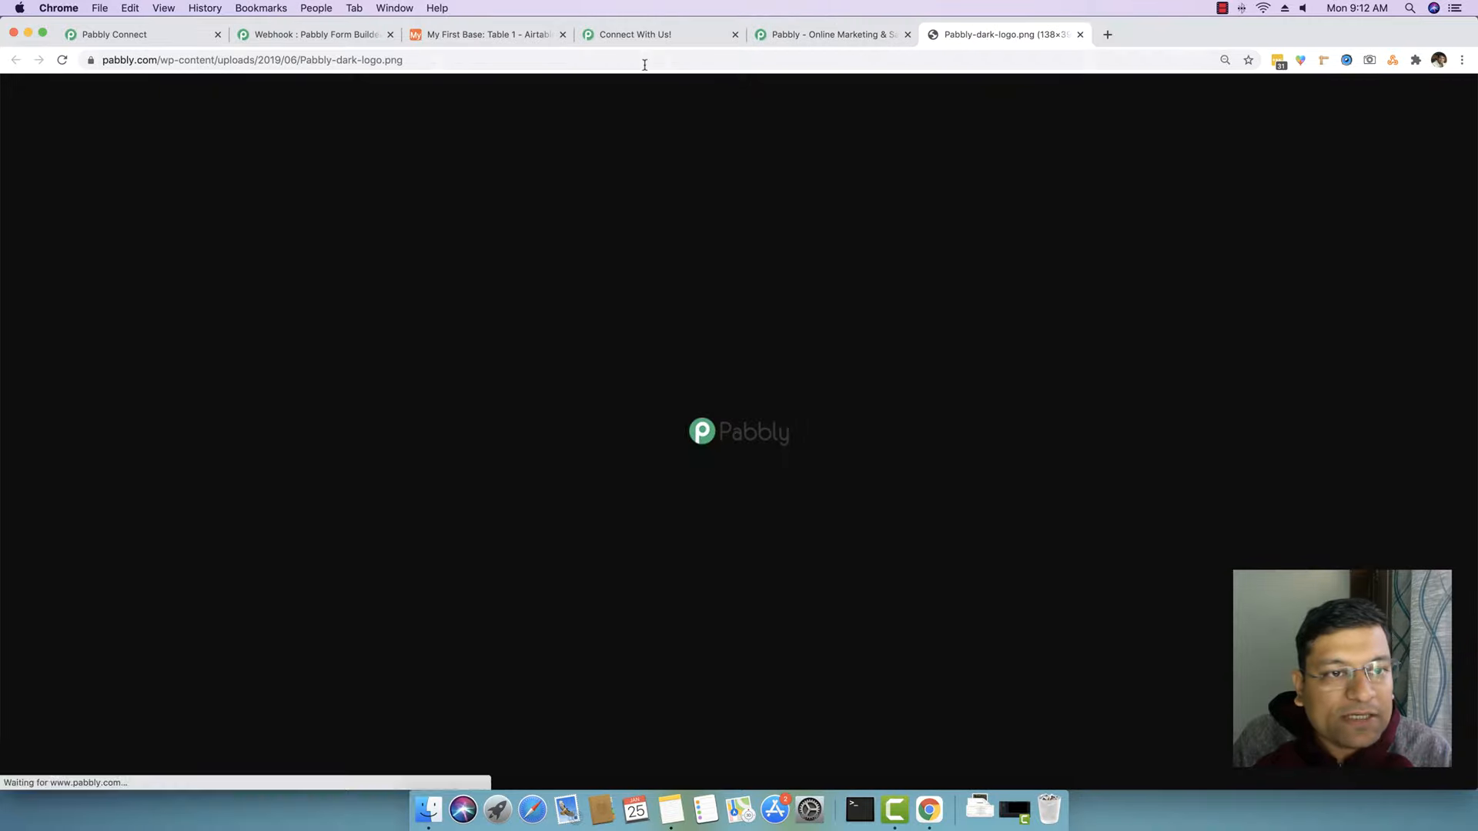
pyautogui.rightClick(385, 64)
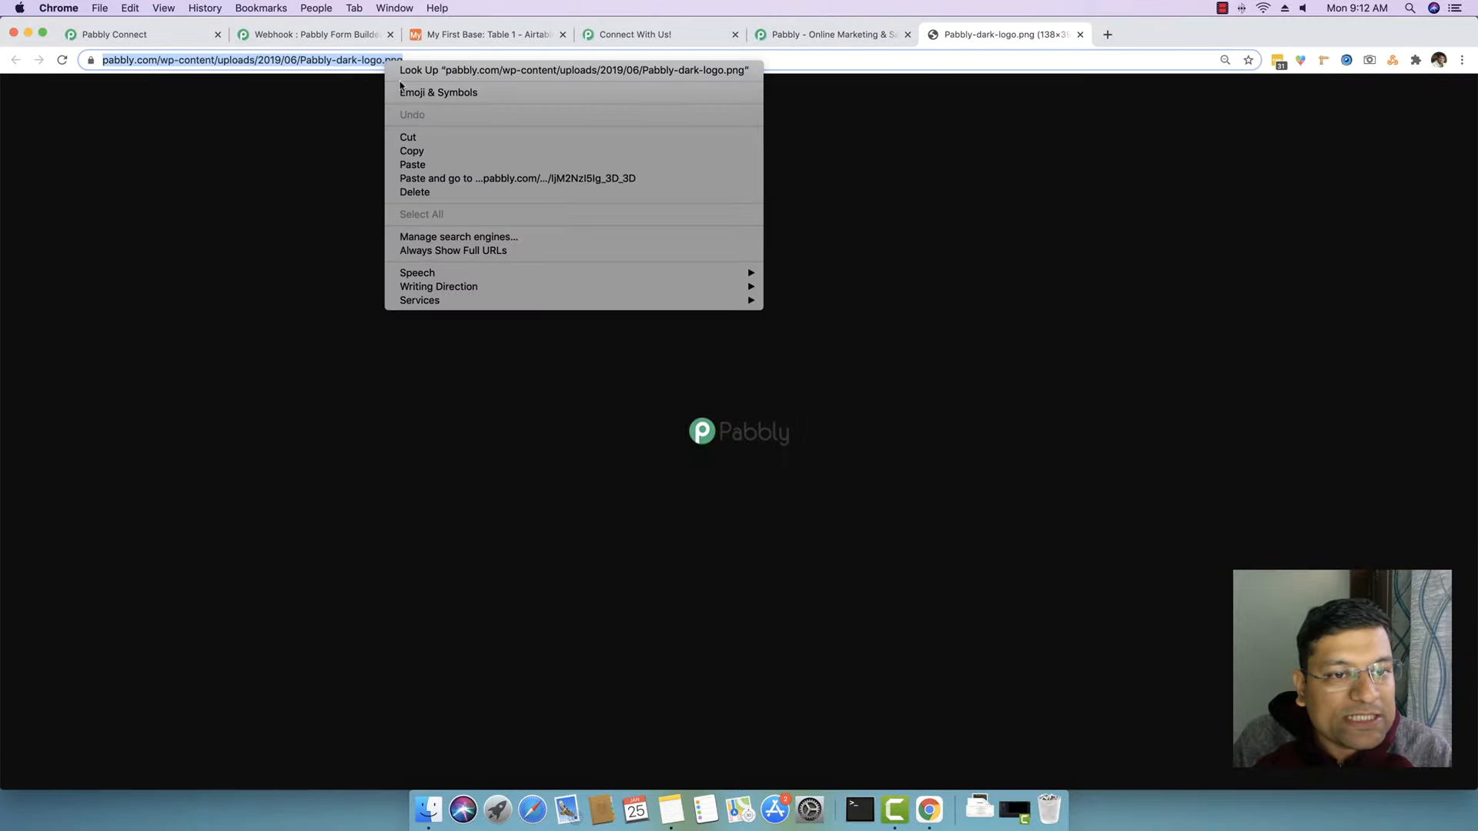
pyautogui.click(419, 151)
pyautogui.click(805, 35)
pyautogui.scroll(-15, 772, 231)
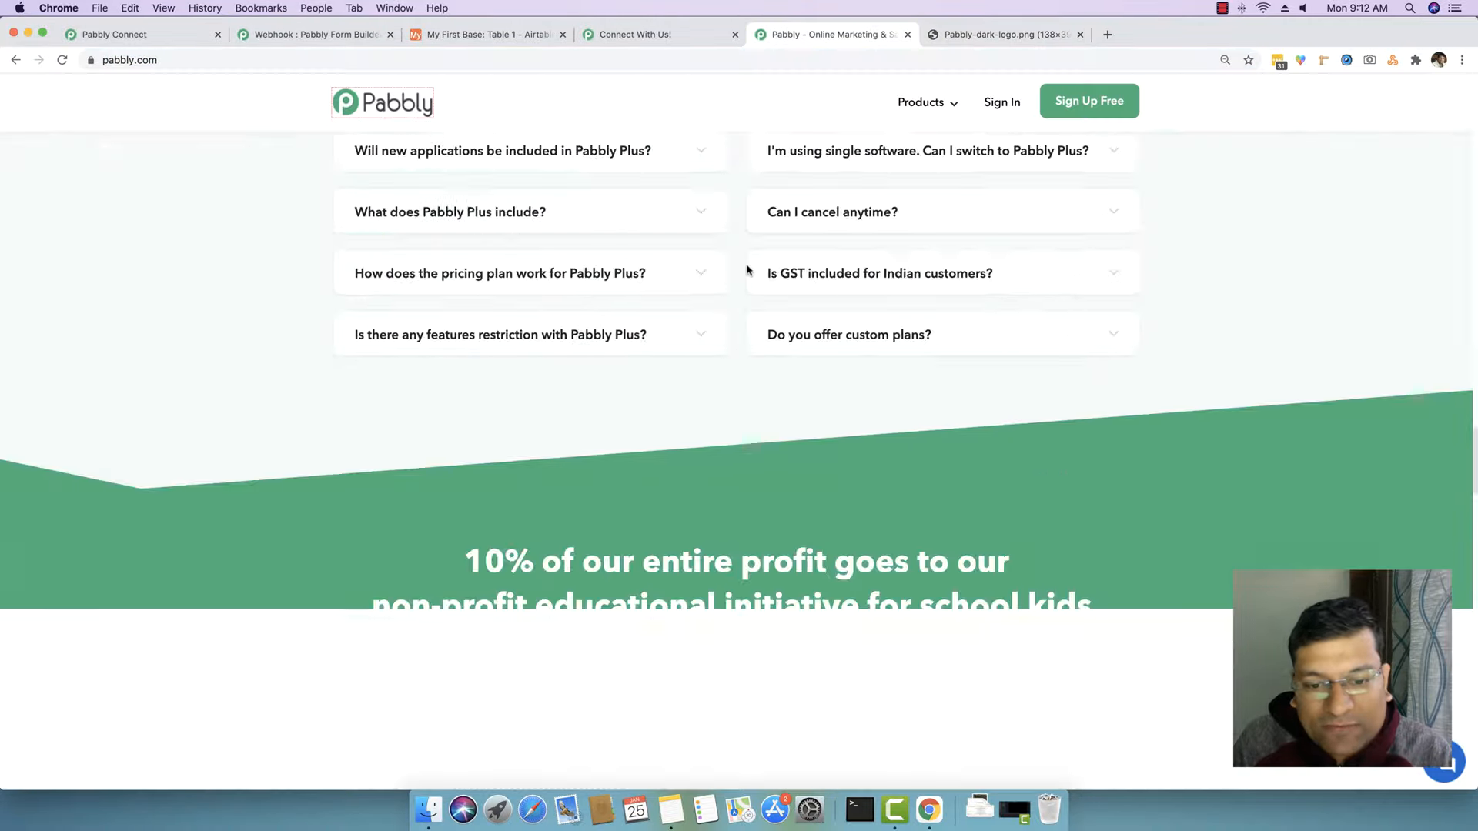
pyautogui.scroll(-15, 762, 277)
pyautogui.scroll(10, 1077, 647)
pyautogui.scroll(20, 1044, 552)
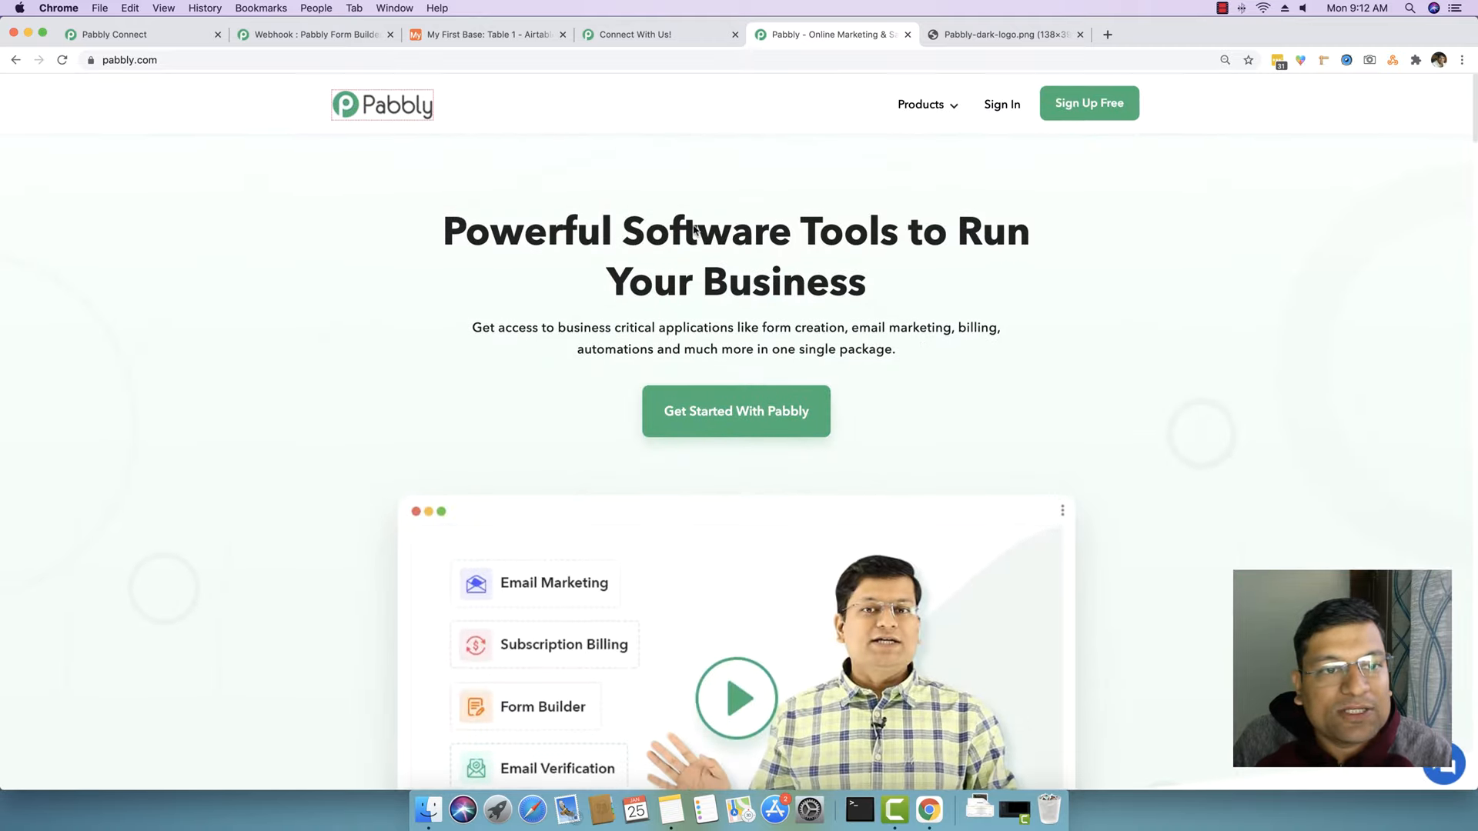
# Copy the Pabbly logo image's URL again and paste it into the Attachment field of the Client Information form
pyautogui.click(954, 36)
pyautogui.rightClick(900, 60)
pyautogui.click(955, 140)
pyautogui.click(616, 36)
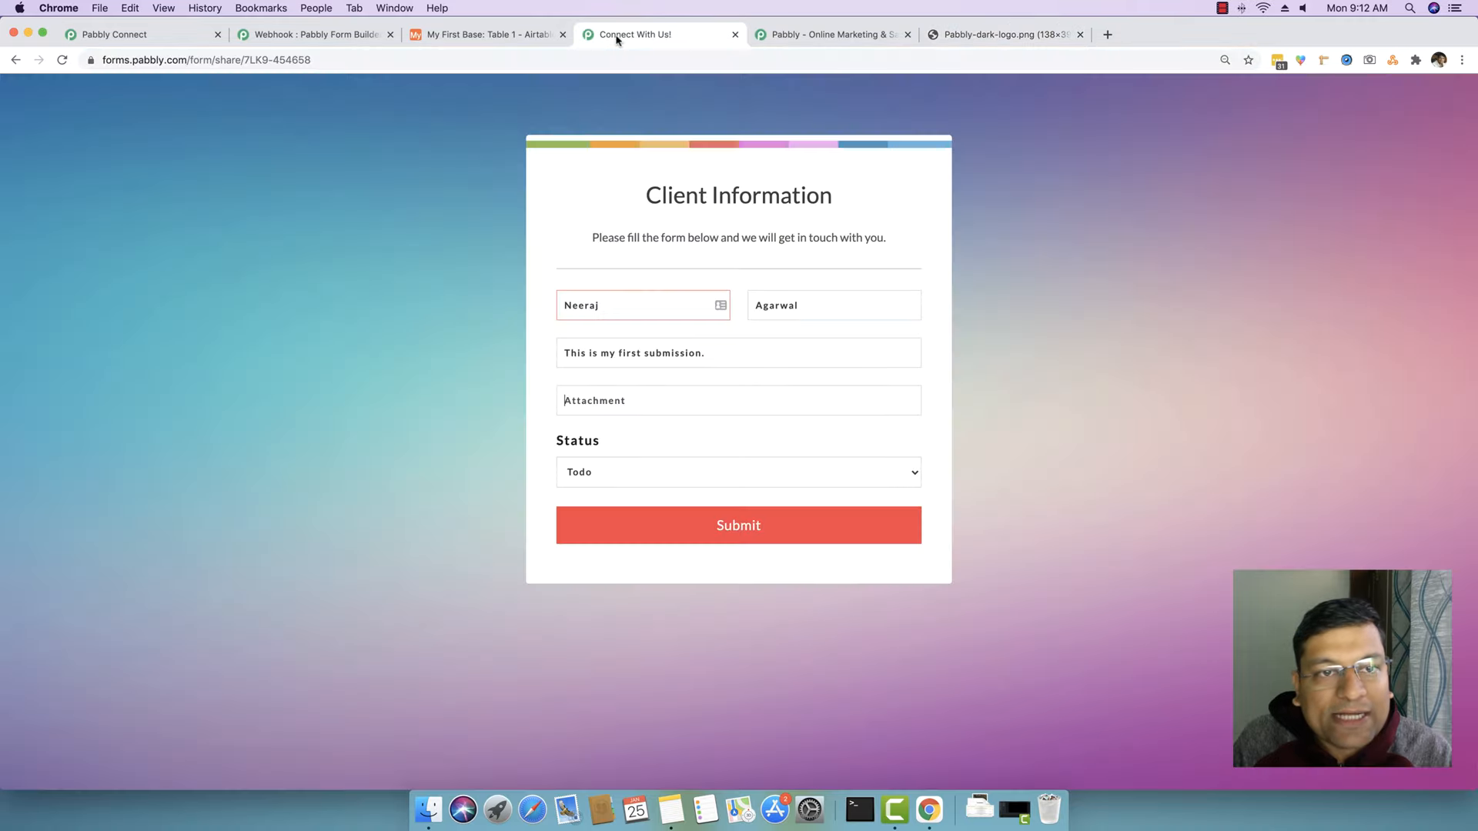
pyautogui.click(688, 402)
pyautogui.press('super+v')
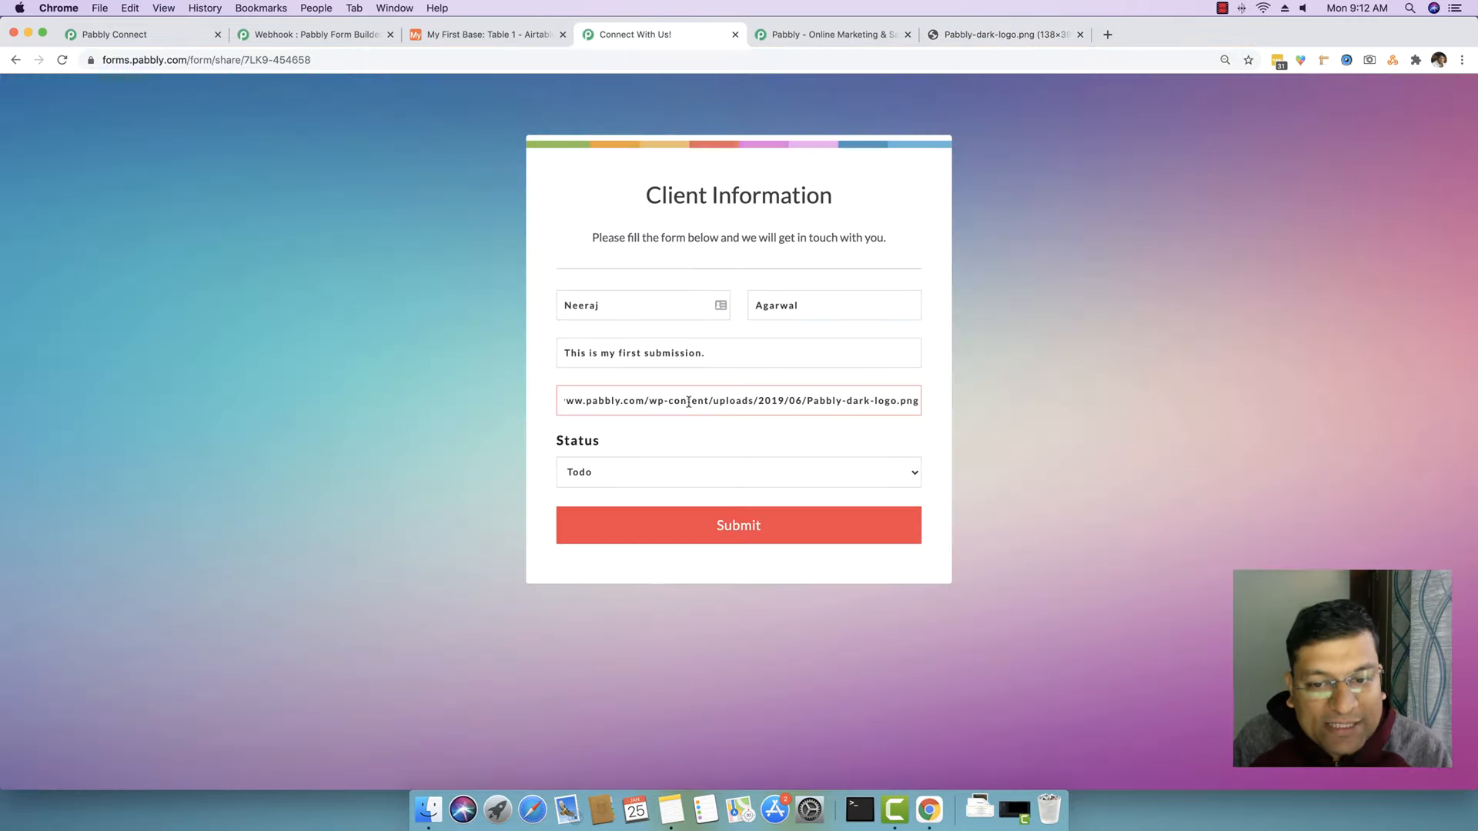
pyautogui.press('super+Left')
# Set the form's status to Todo and submit the Client Information form
pyautogui.click(630, 471)
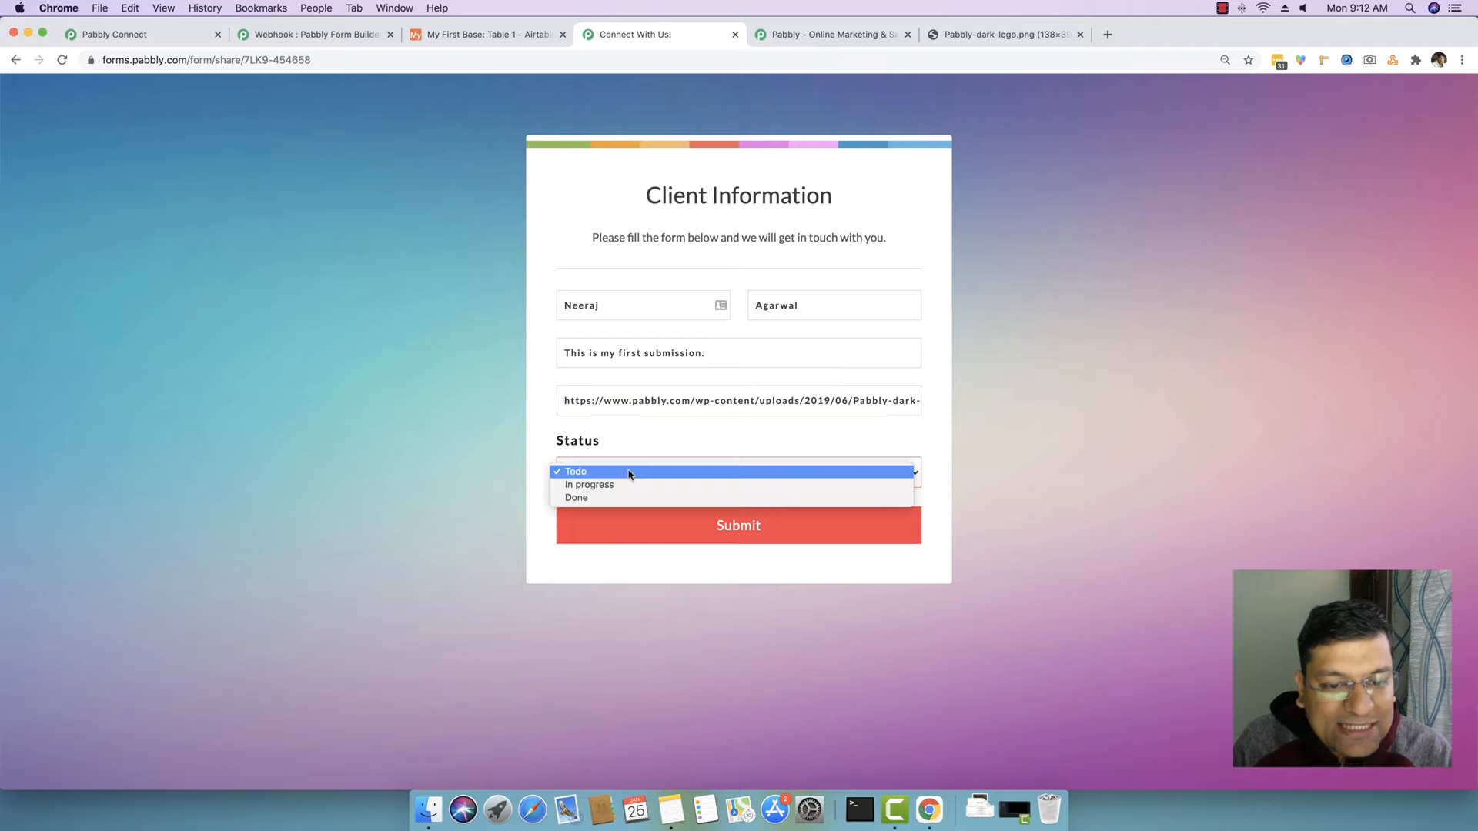
pyautogui.click(598, 473)
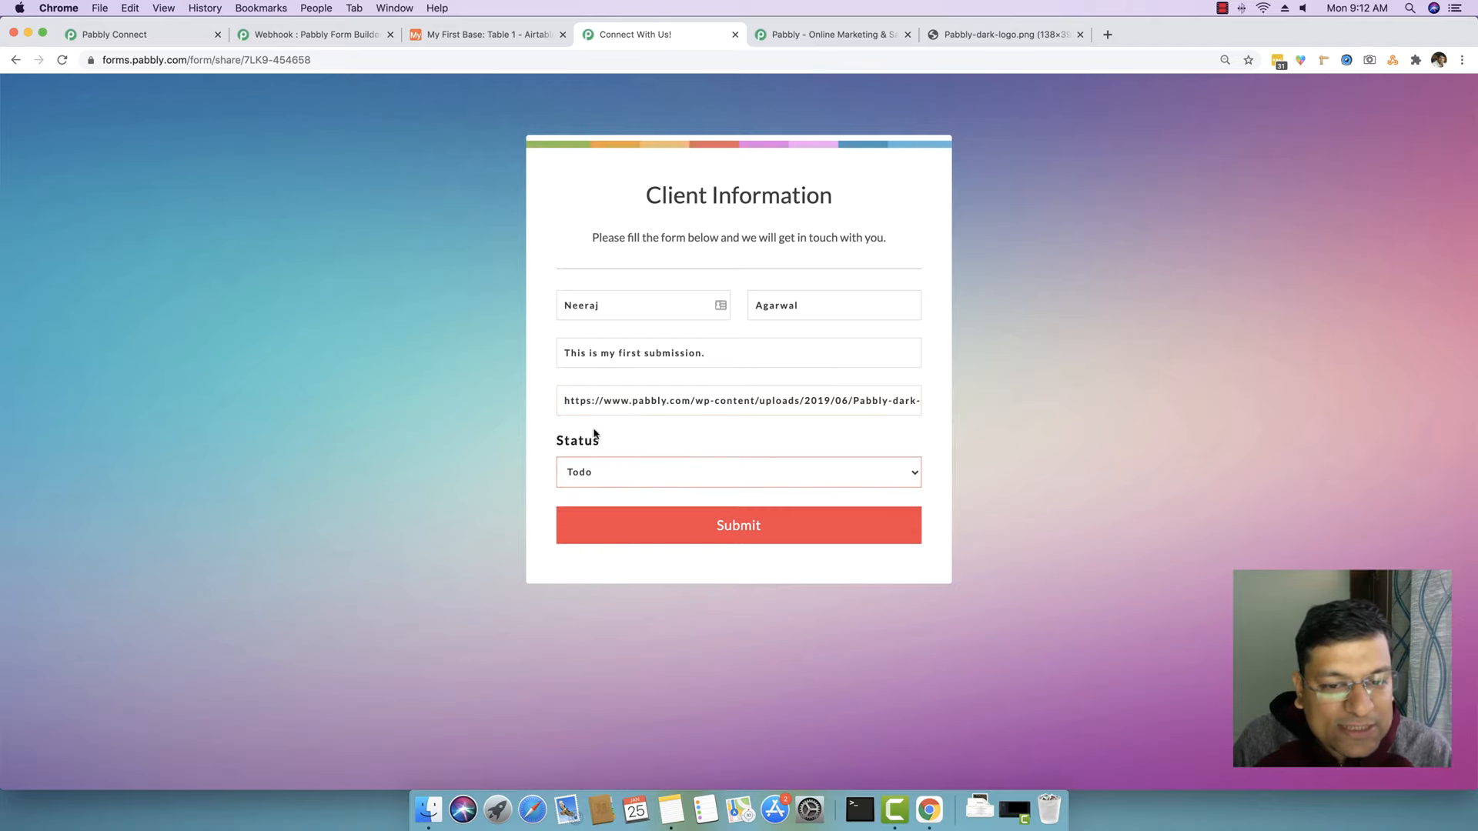
pyautogui.click(696, 527)
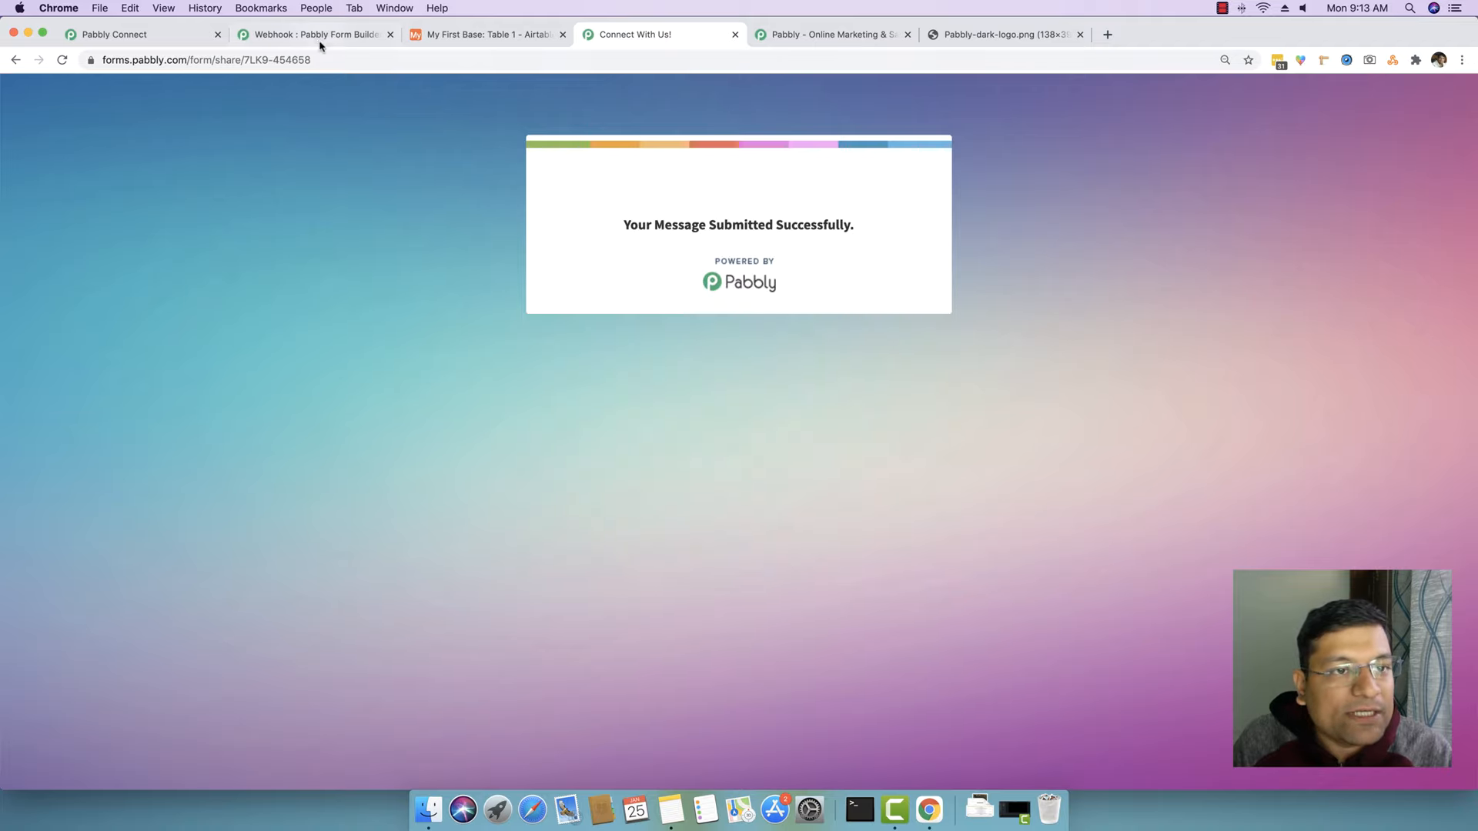
# Return to the Pabbly Connect workflow and check the First Name, Last Name, Notes, Attachment and Status fields in the captured webhook response
pyautogui.click(185, 34)
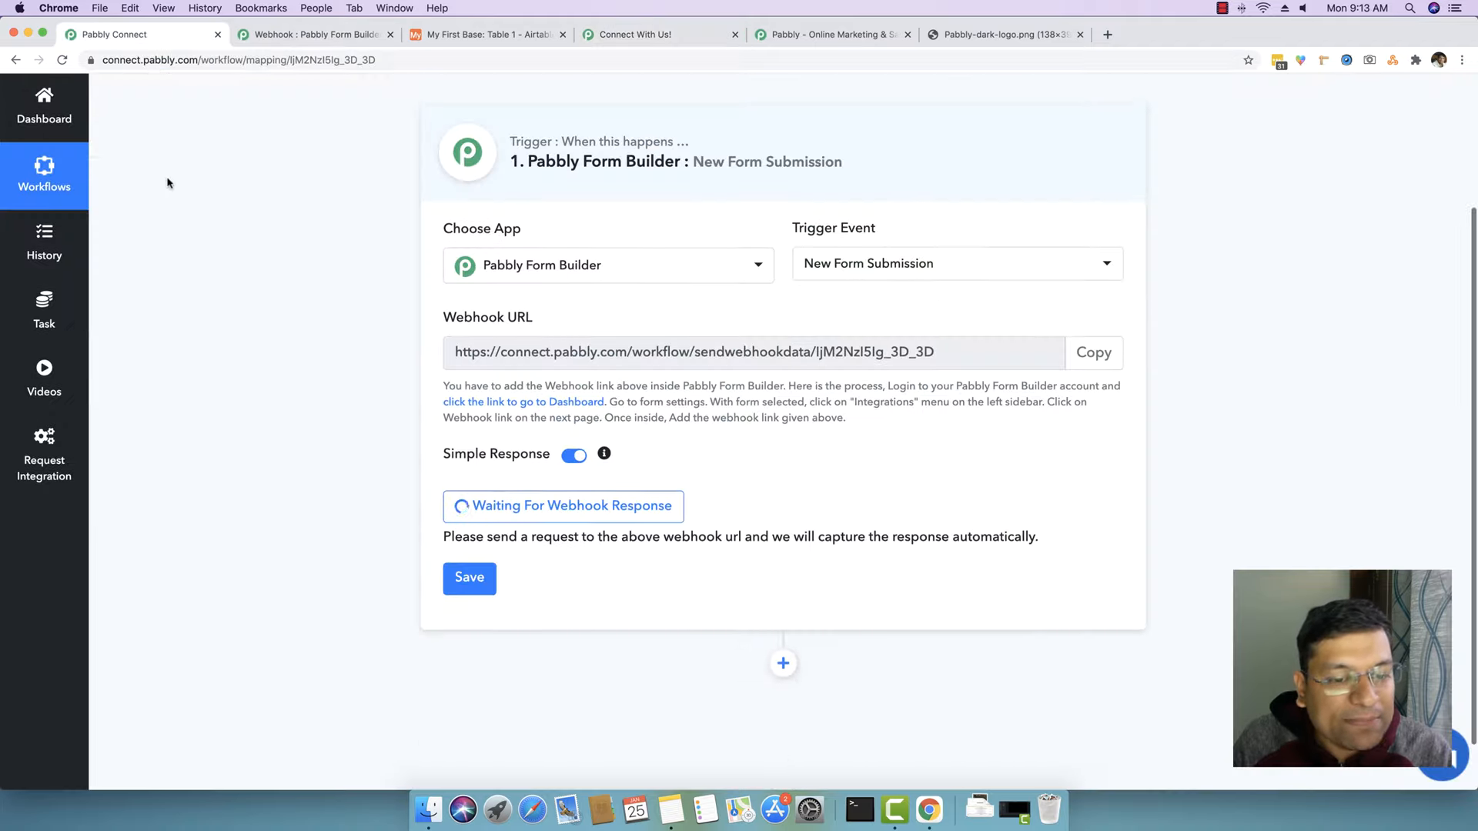
pyautogui.scroll(-3, 167, 182)
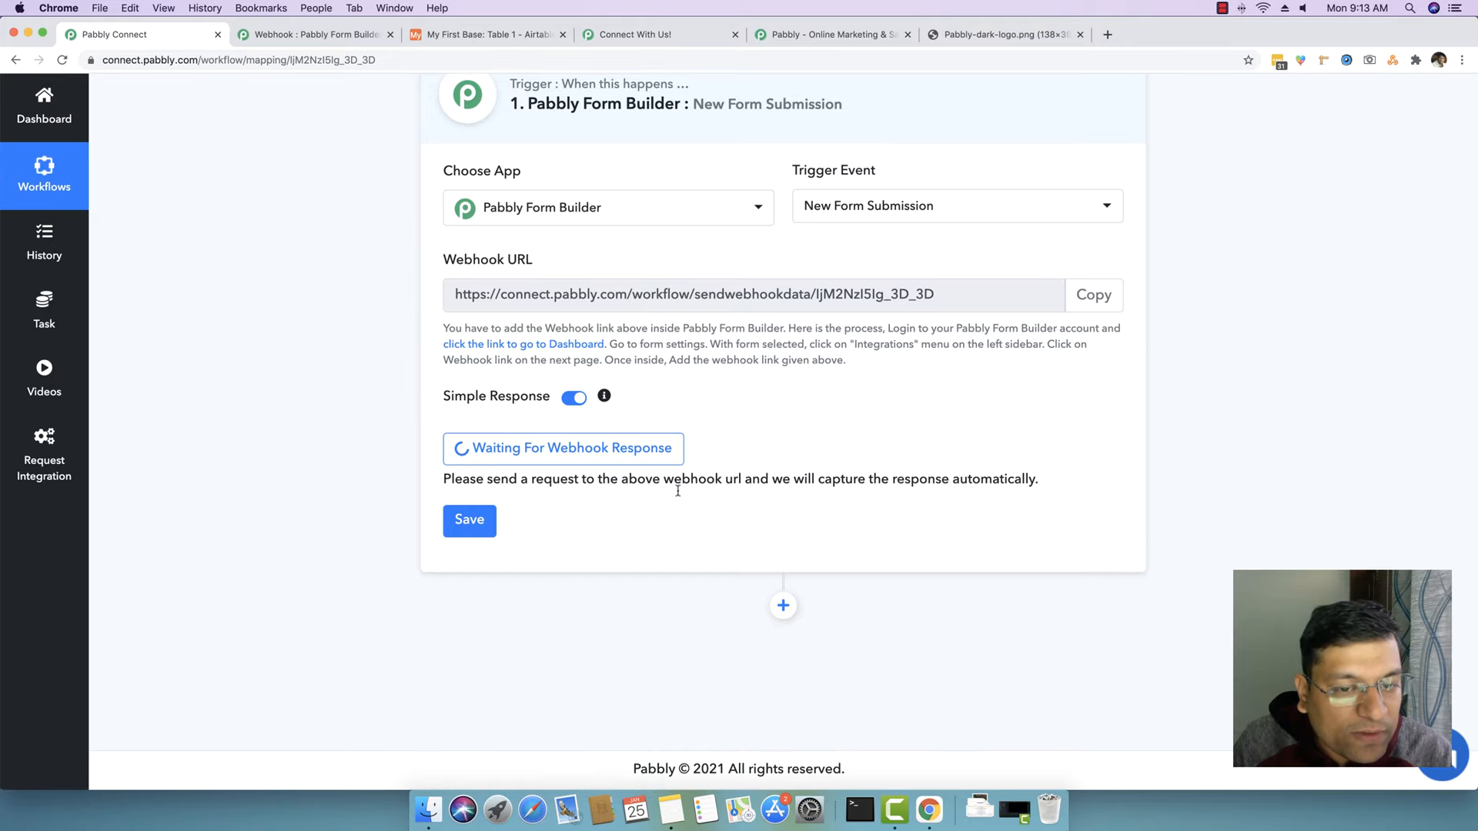
pyautogui.scroll(-5, 763, 408)
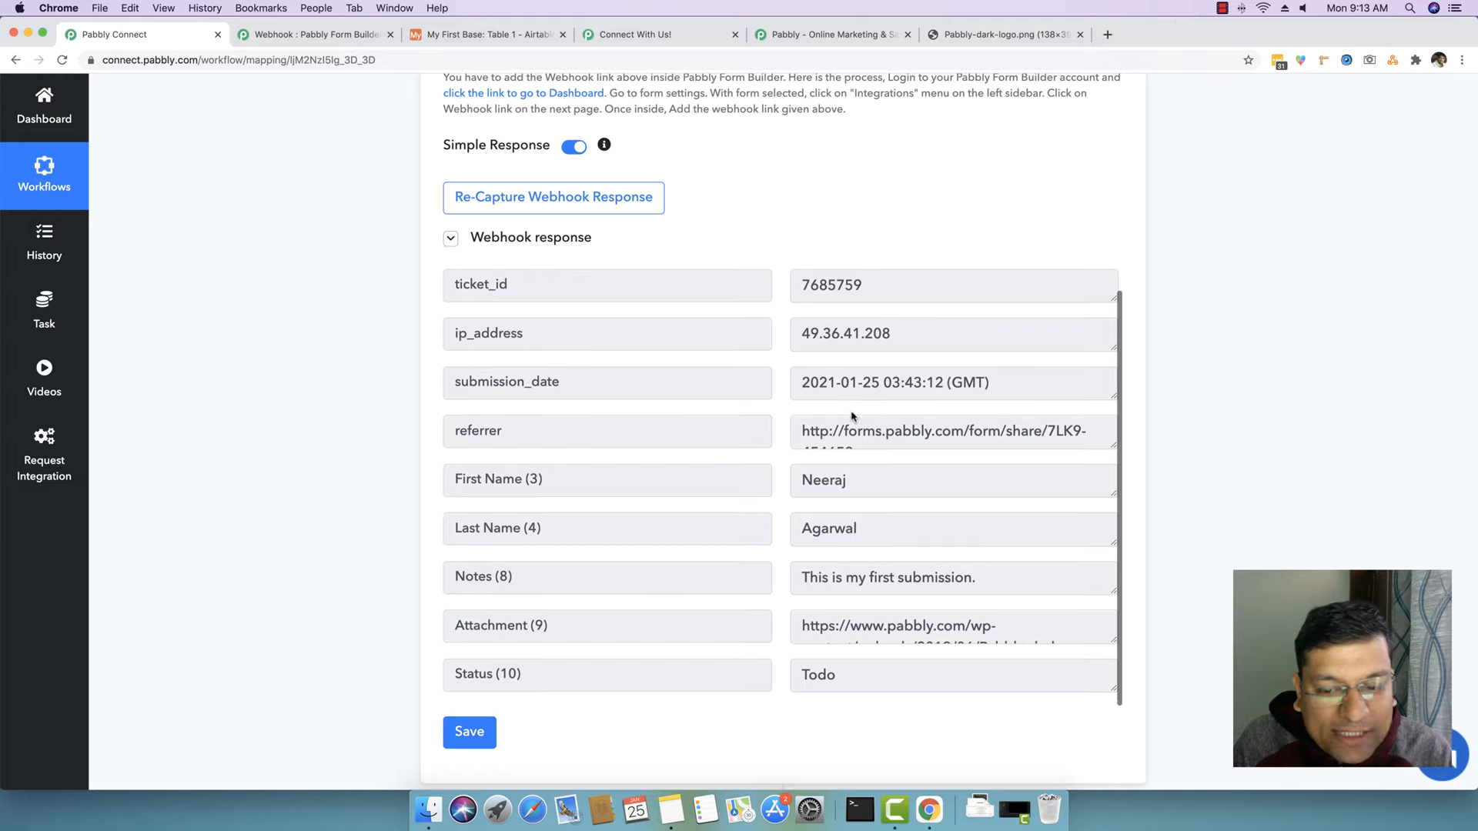
pyautogui.moveTo(583, 491); pyautogui.dragTo(443, 485)
pyautogui.moveTo(598, 528); pyautogui.dragTo(449, 531)
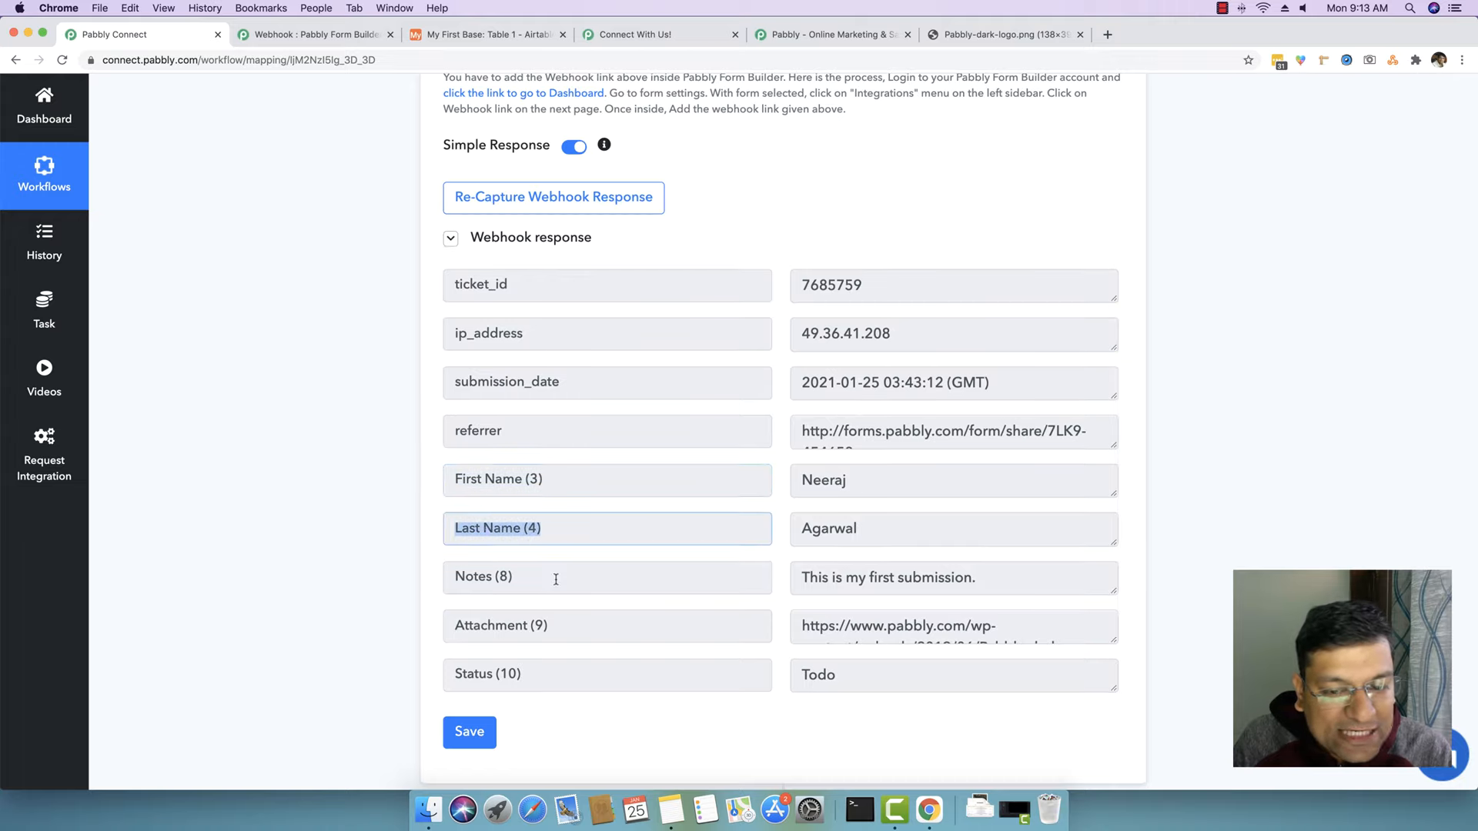
pyautogui.moveTo(556, 579); pyautogui.dragTo(419, 585)
pyautogui.moveTo(574, 627); pyautogui.dragTo(398, 631)
pyautogui.moveTo(534, 673); pyautogui.dragTo(417, 675)
pyautogui.click(357, 623)
pyautogui.scroll(-3, 360, 624)
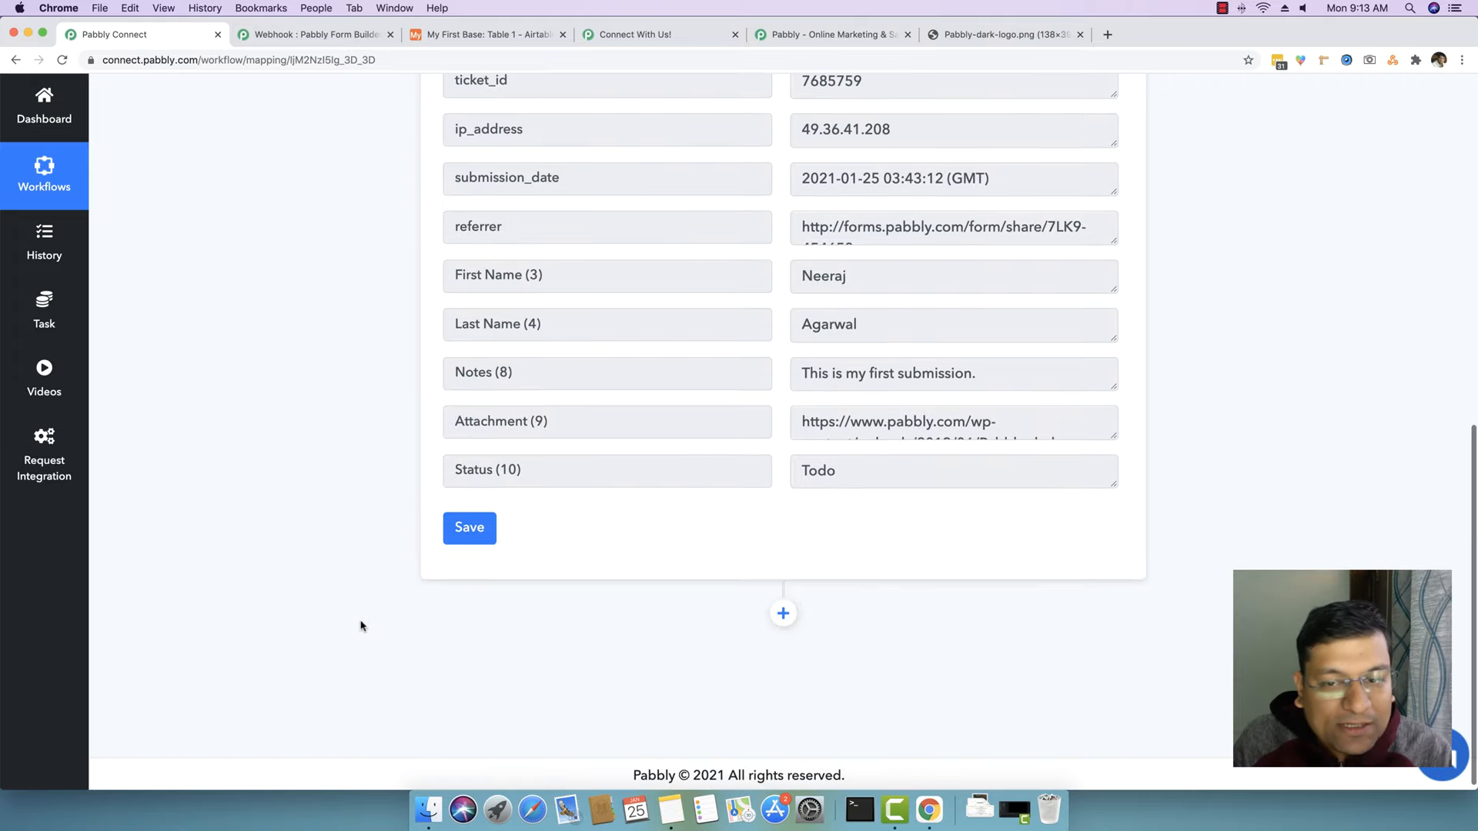
# Reorder the browser tabs so the Pabbly Connect workflow sits beside the Airtable base, ending on the workflow
pyautogui.moveTo(163, 36); pyautogui.dragTo(331, 36)
pyautogui.click(485, 34)
pyautogui.click(329, 34)
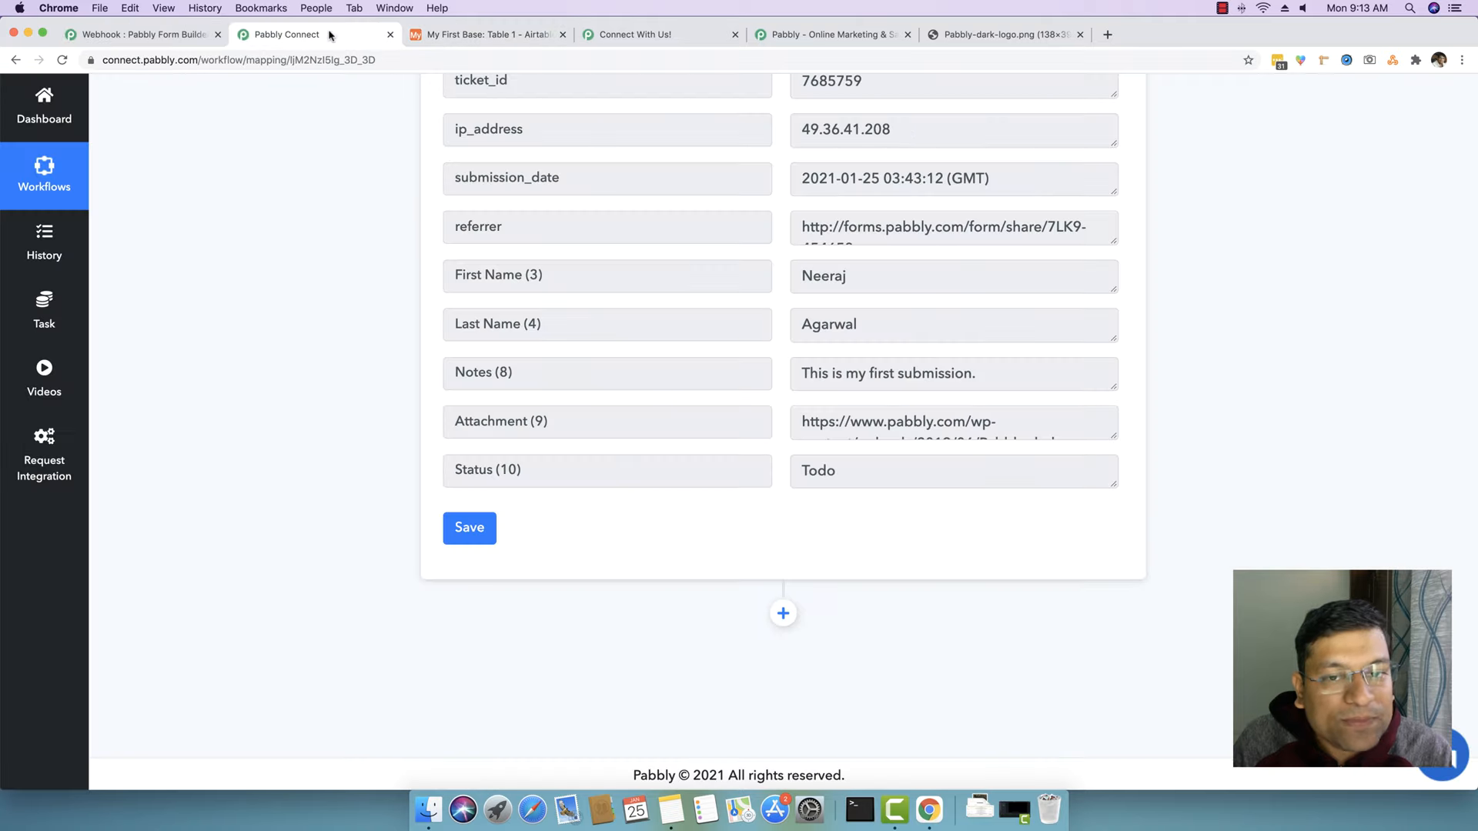
# Add an action step after the trigger, using Airtable as the app and Create Record as the action event
pyautogui.scroll(-1, 868, 464)
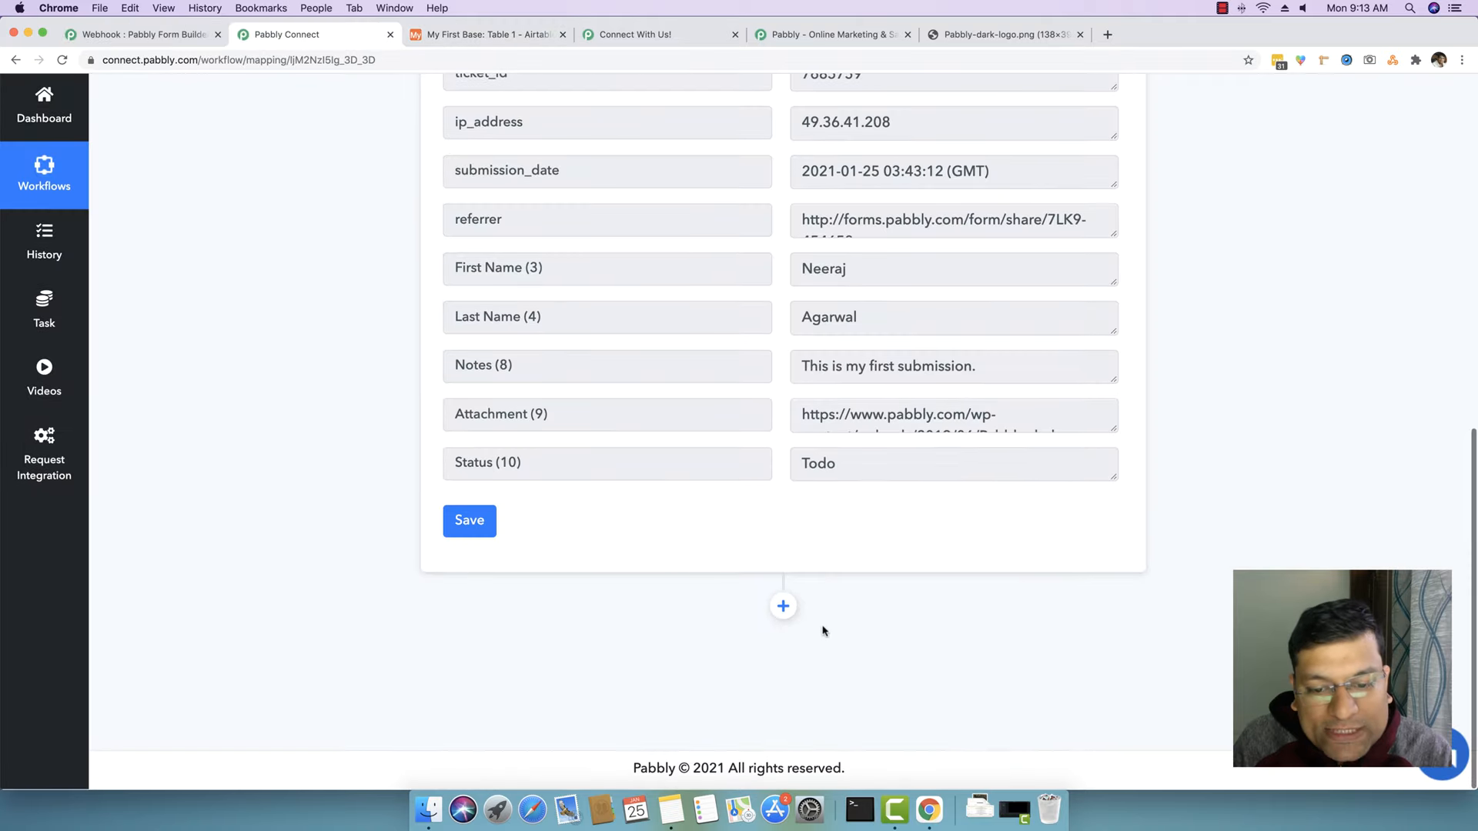
pyautogui.click(784, 608)
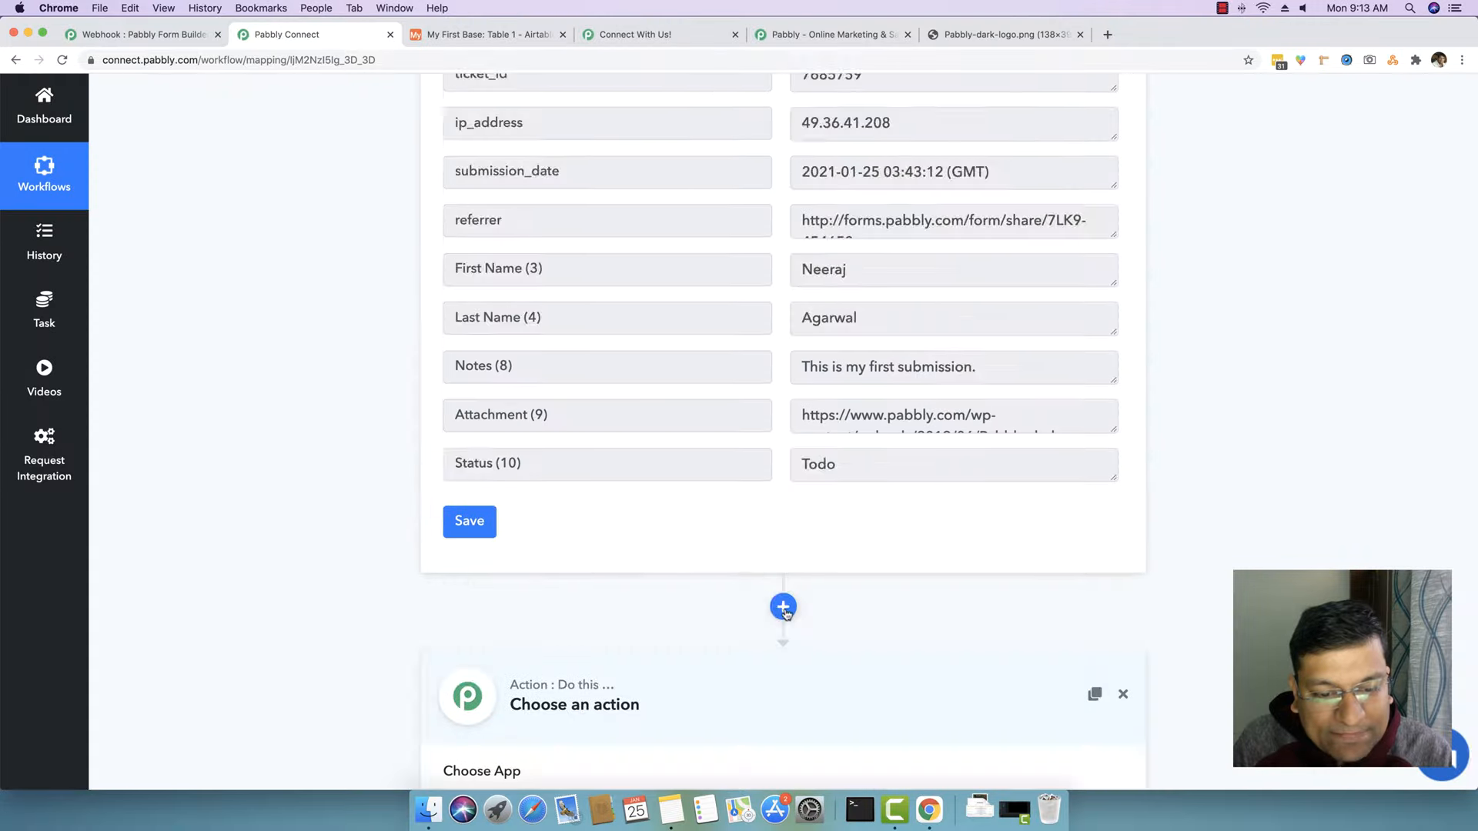
pyautogui.click(693, 526)
pyautogui.write('airta')
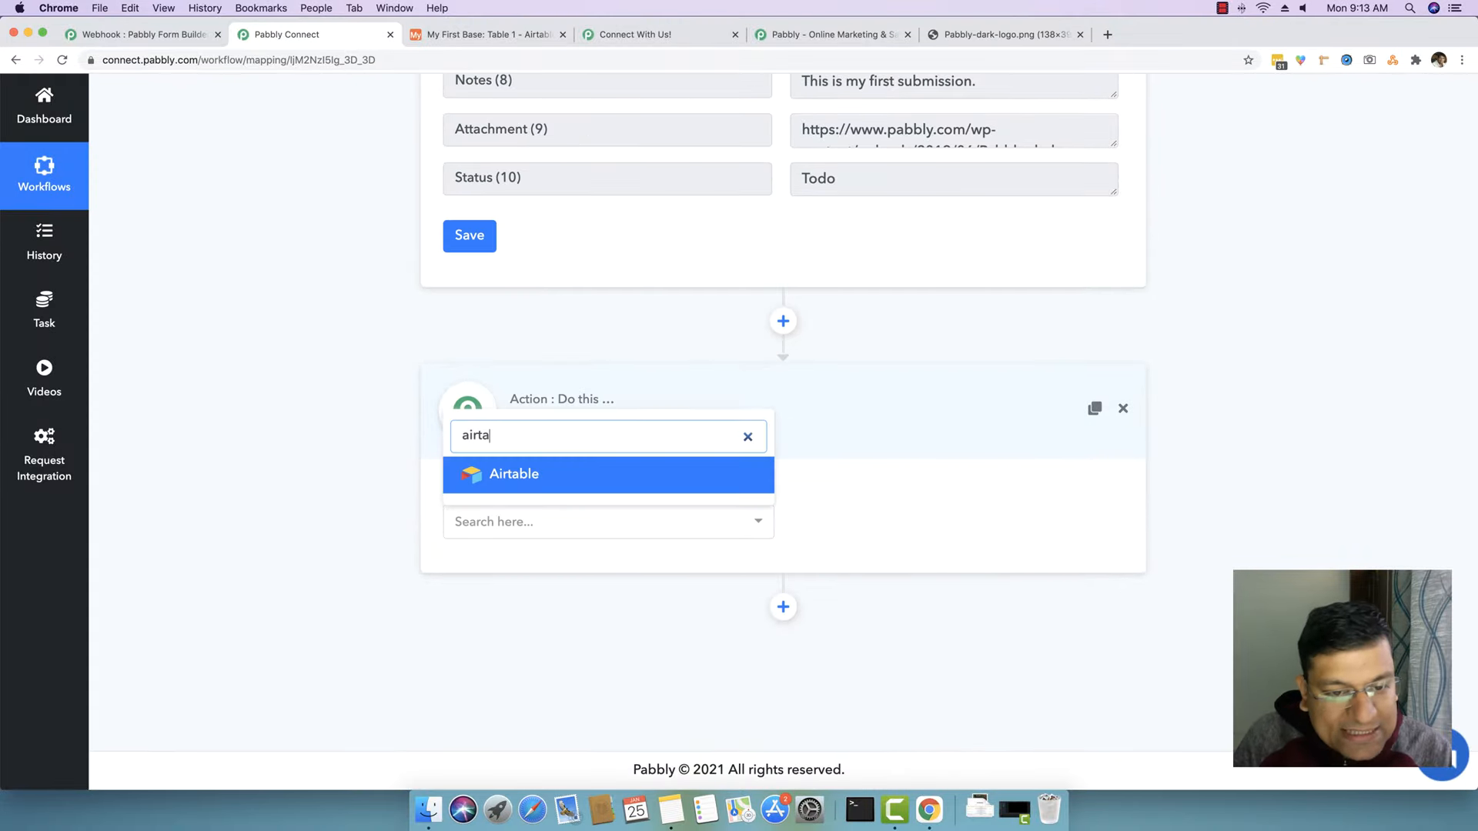
pyautogui.click(670, 483)
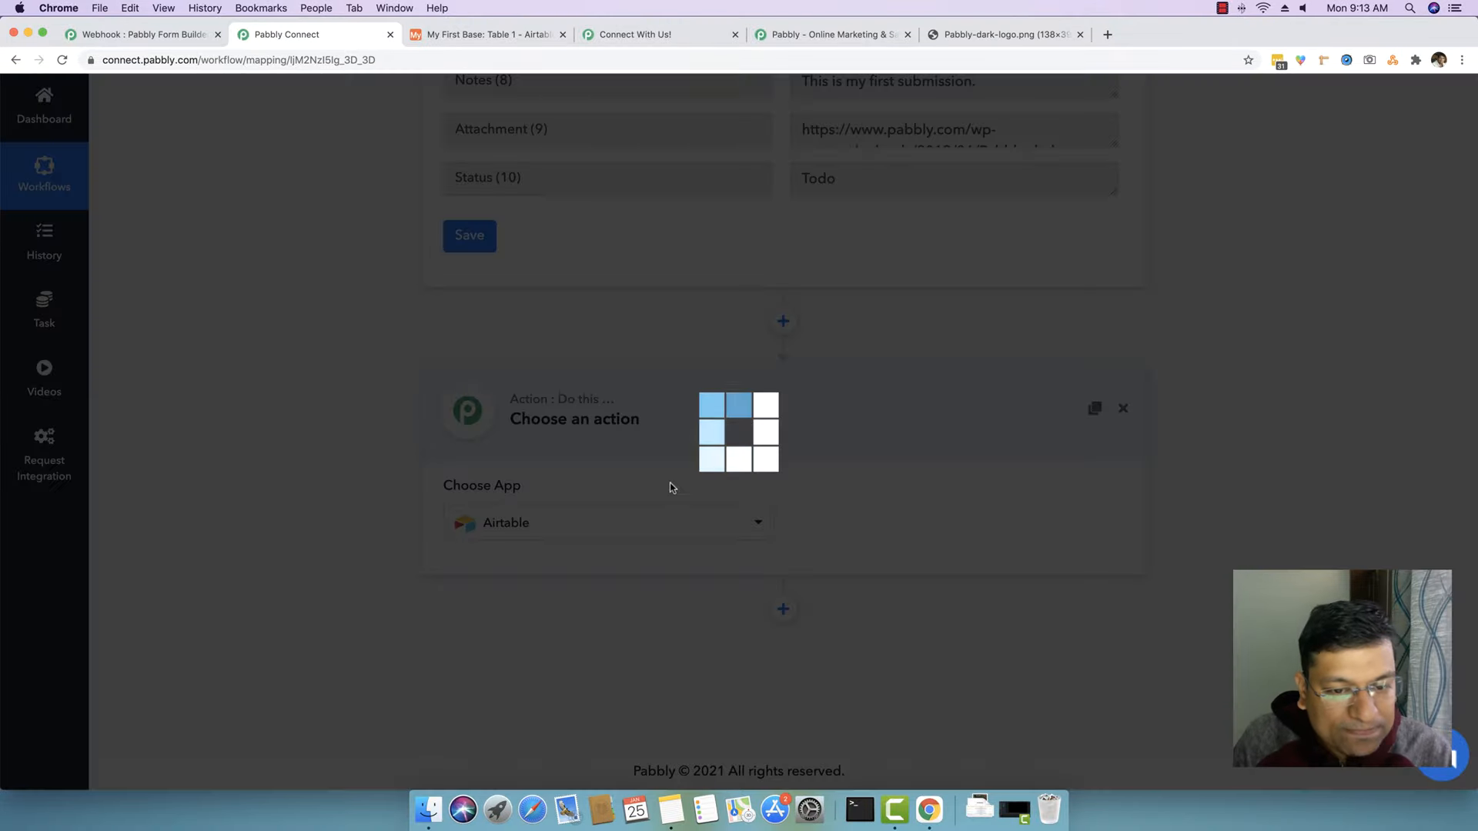
pyautogui.click(851, 521)
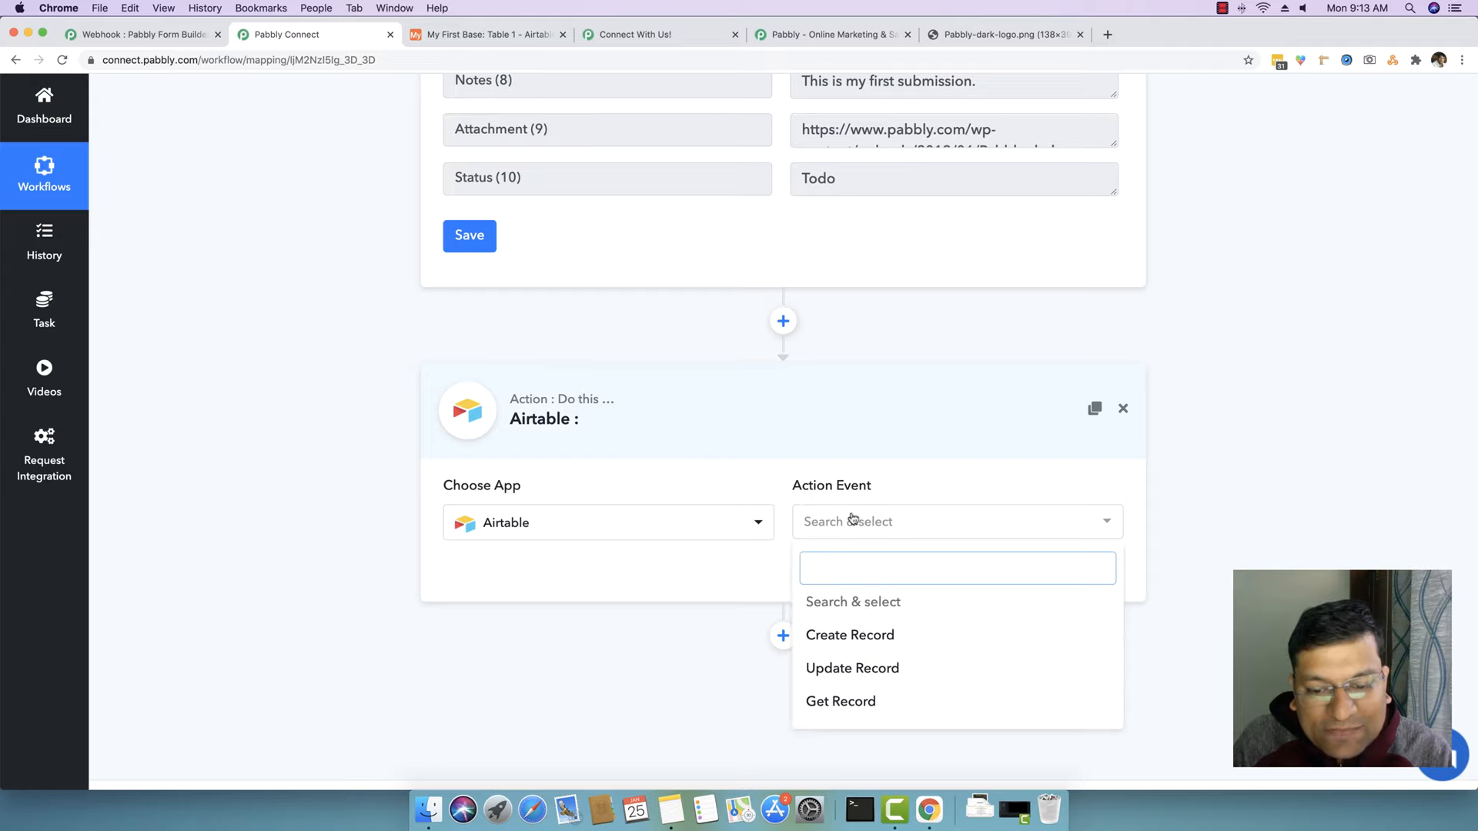
pyautogui.click(850, 635)
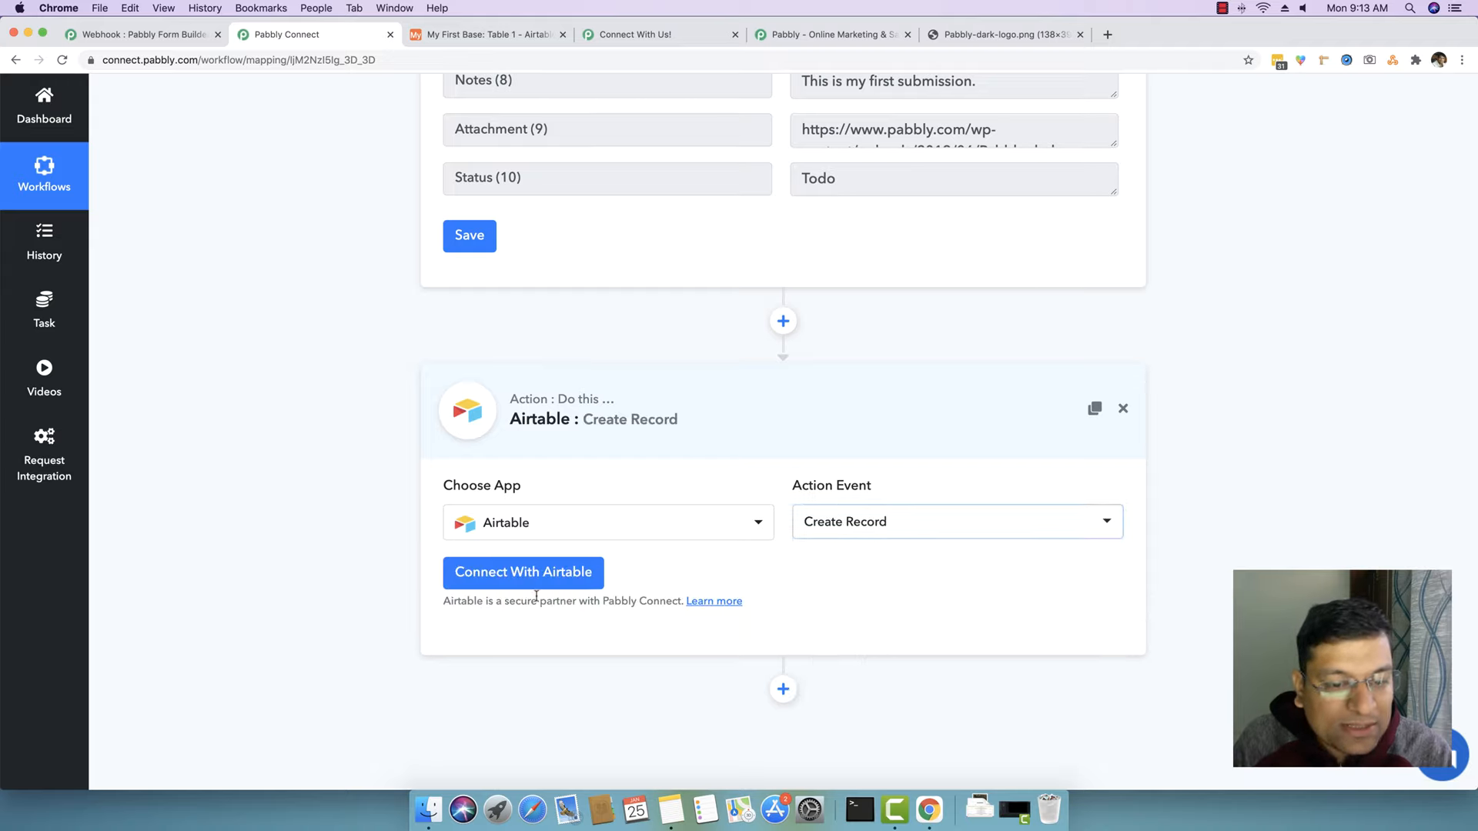
# Start new Airtable credentials for the action, open the linked Airtable account page in a new tab and copy the personal API key
pyautogui.click(512, 577)
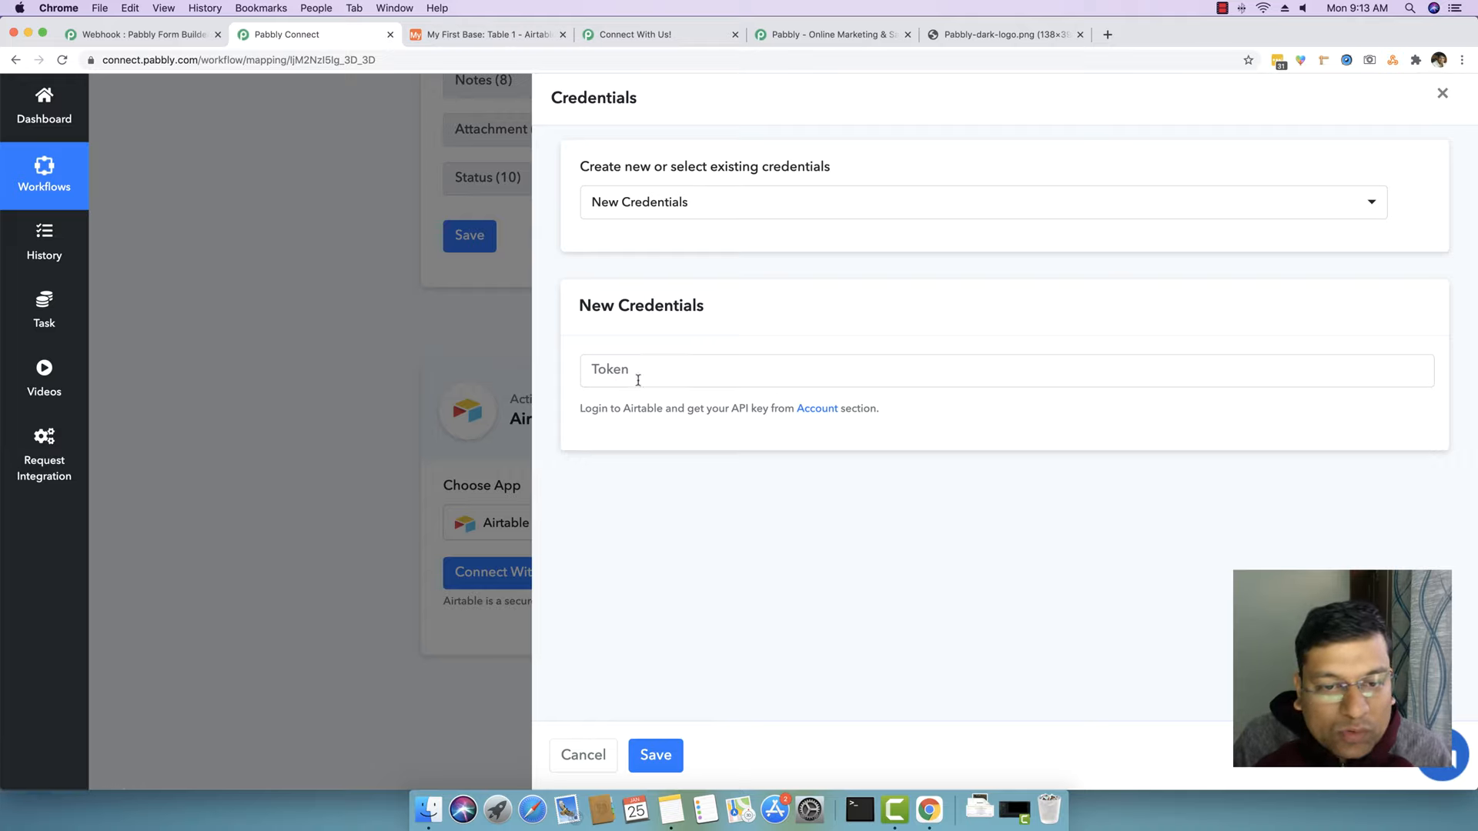
pyautogui.keyDown('super'); pyautogui.click(812, 408); pyautogui.keyUp('super')
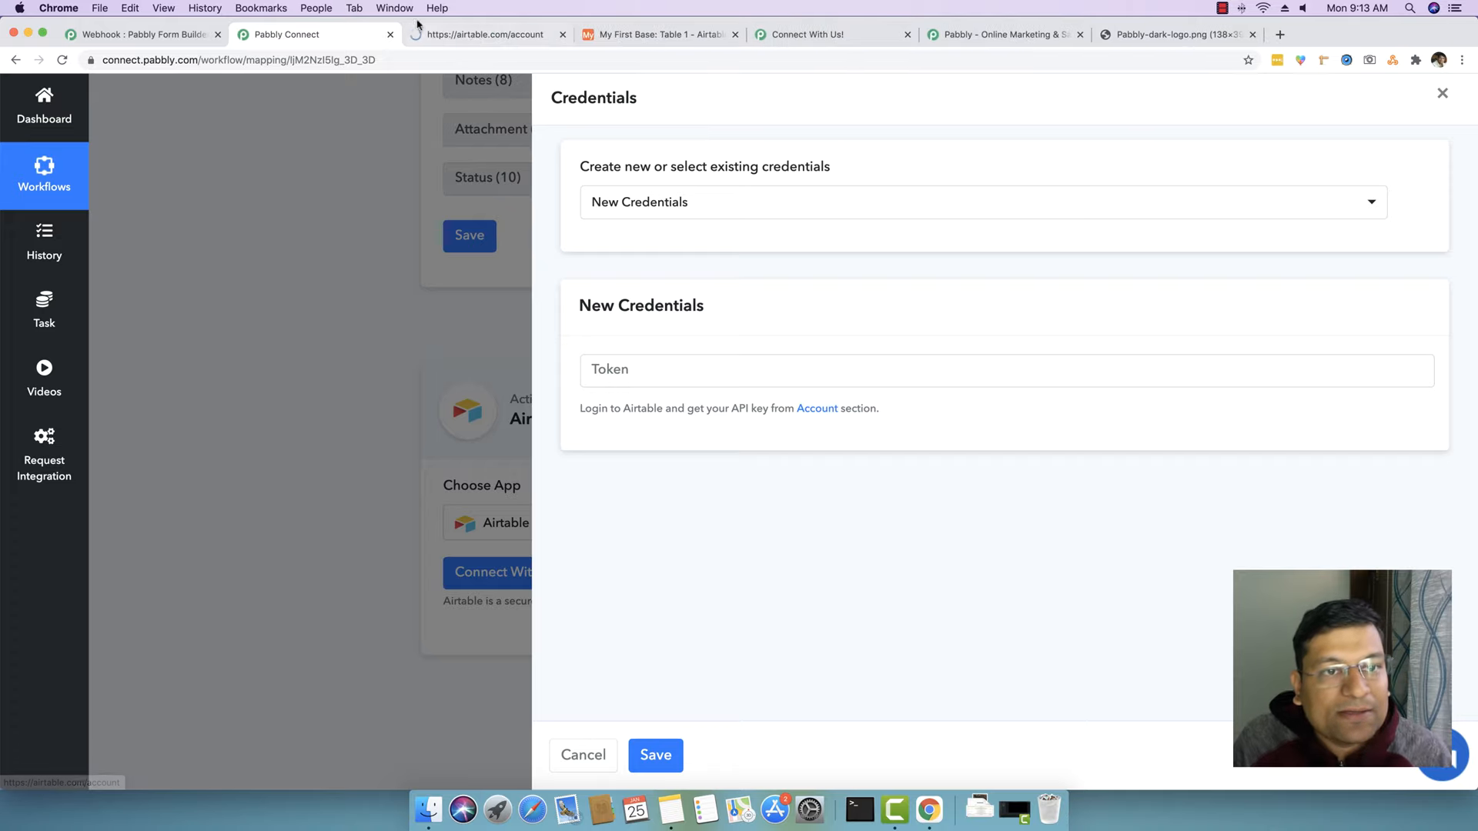
pyautogui.click(477, 35)
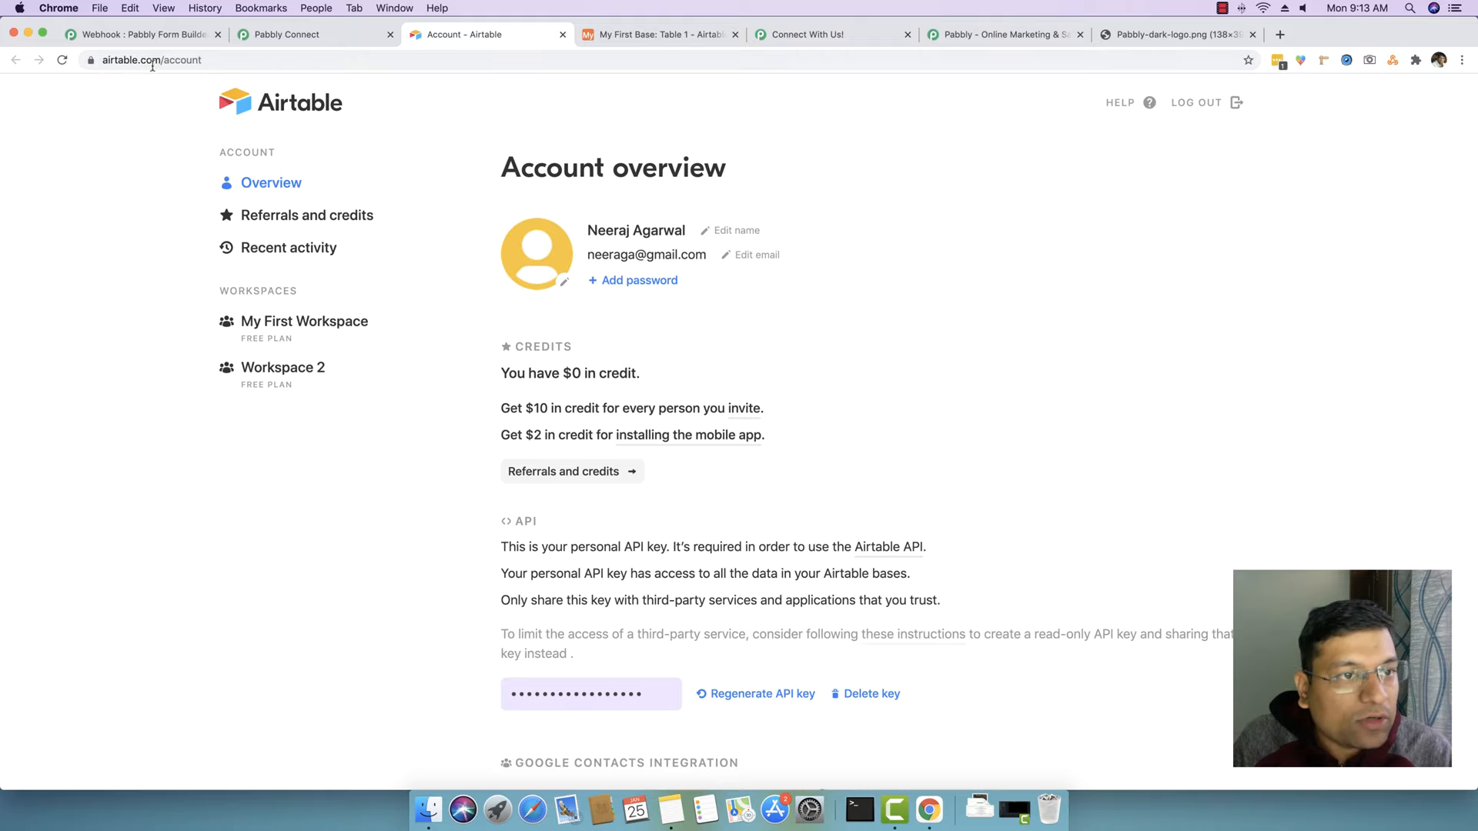
pyautogui.scroll(-4, 431, 462)
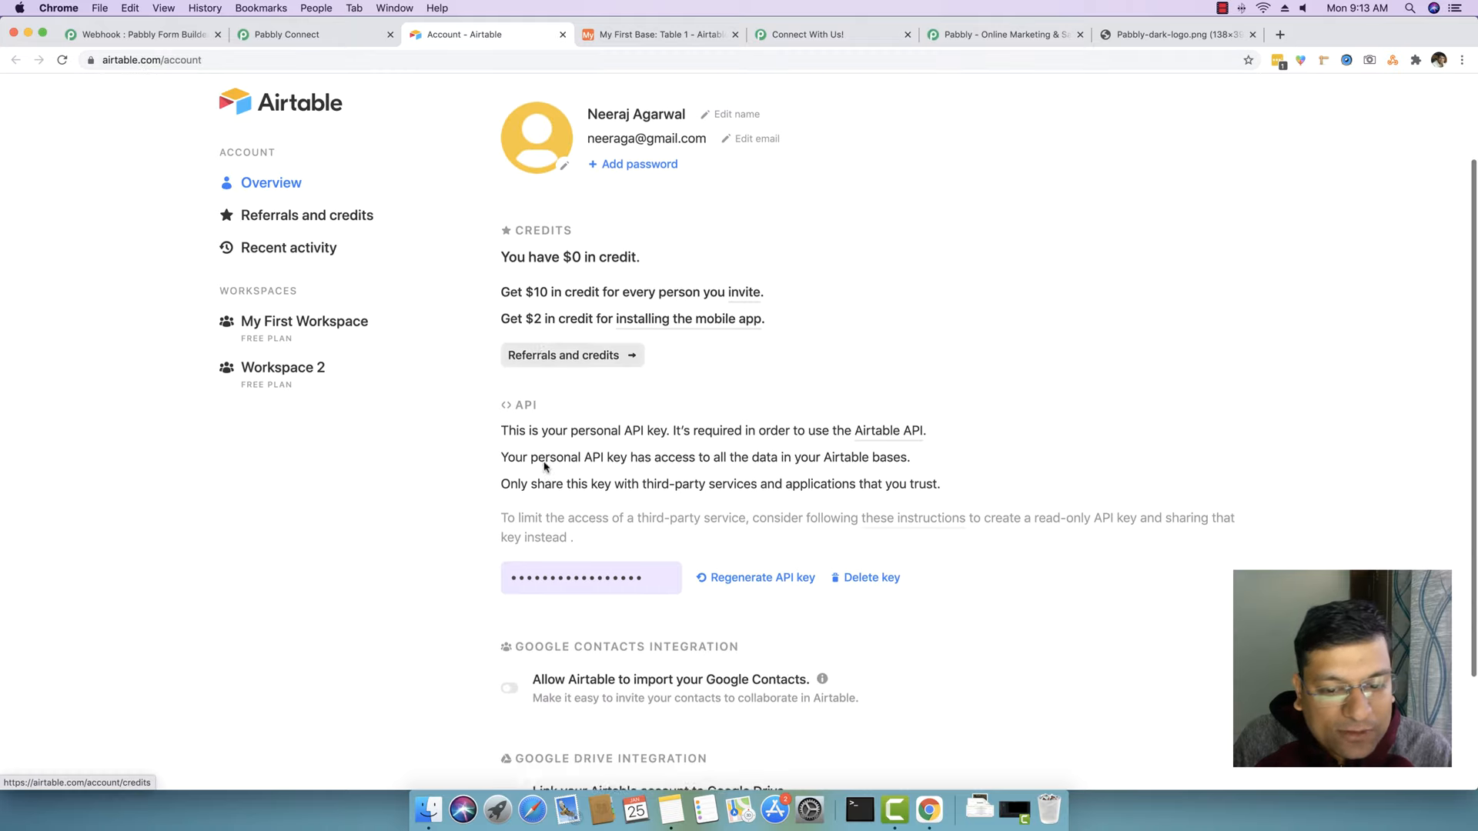
pyautogui.click(647, 560)
pyautogui.press('super+c')
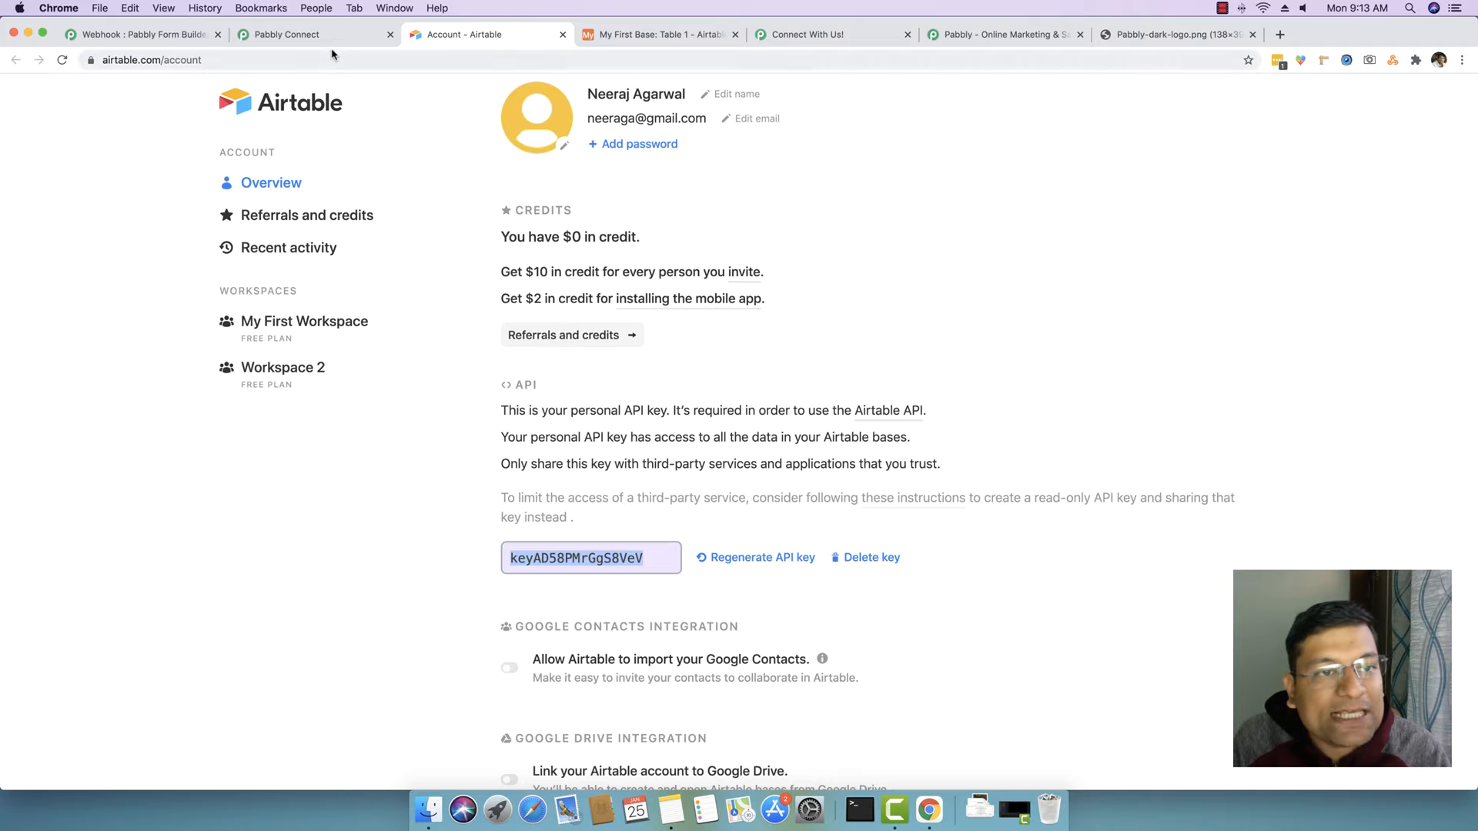
# Back in the Pabbly Connect workflow, paste the Airtable API key as the token and save the new credentials
pyautogui.click(334, 37)
pyautogui.click(705, 368)
pyautogui.press('super+v')
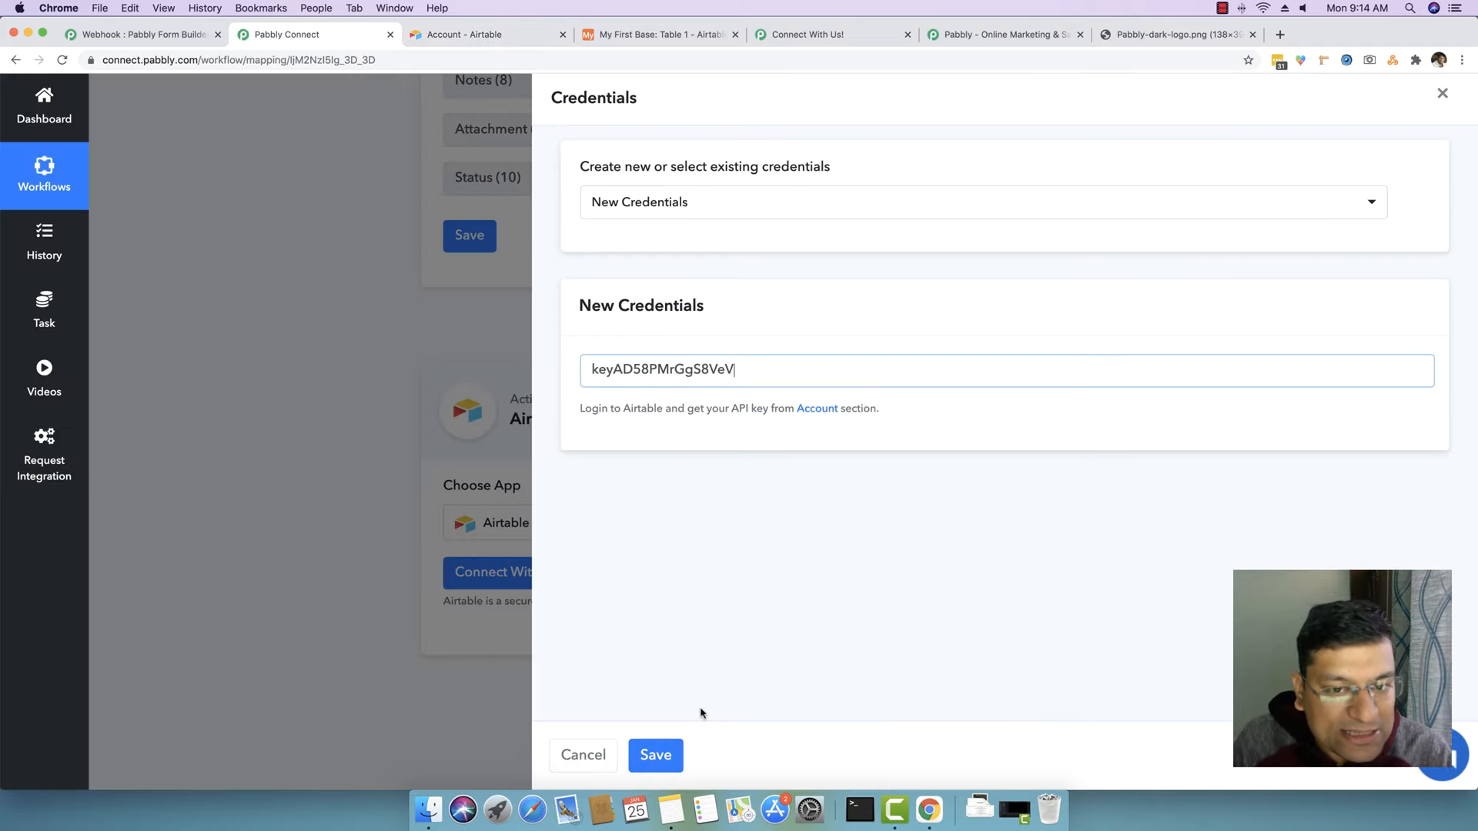
pyautogui.click(656, 756)
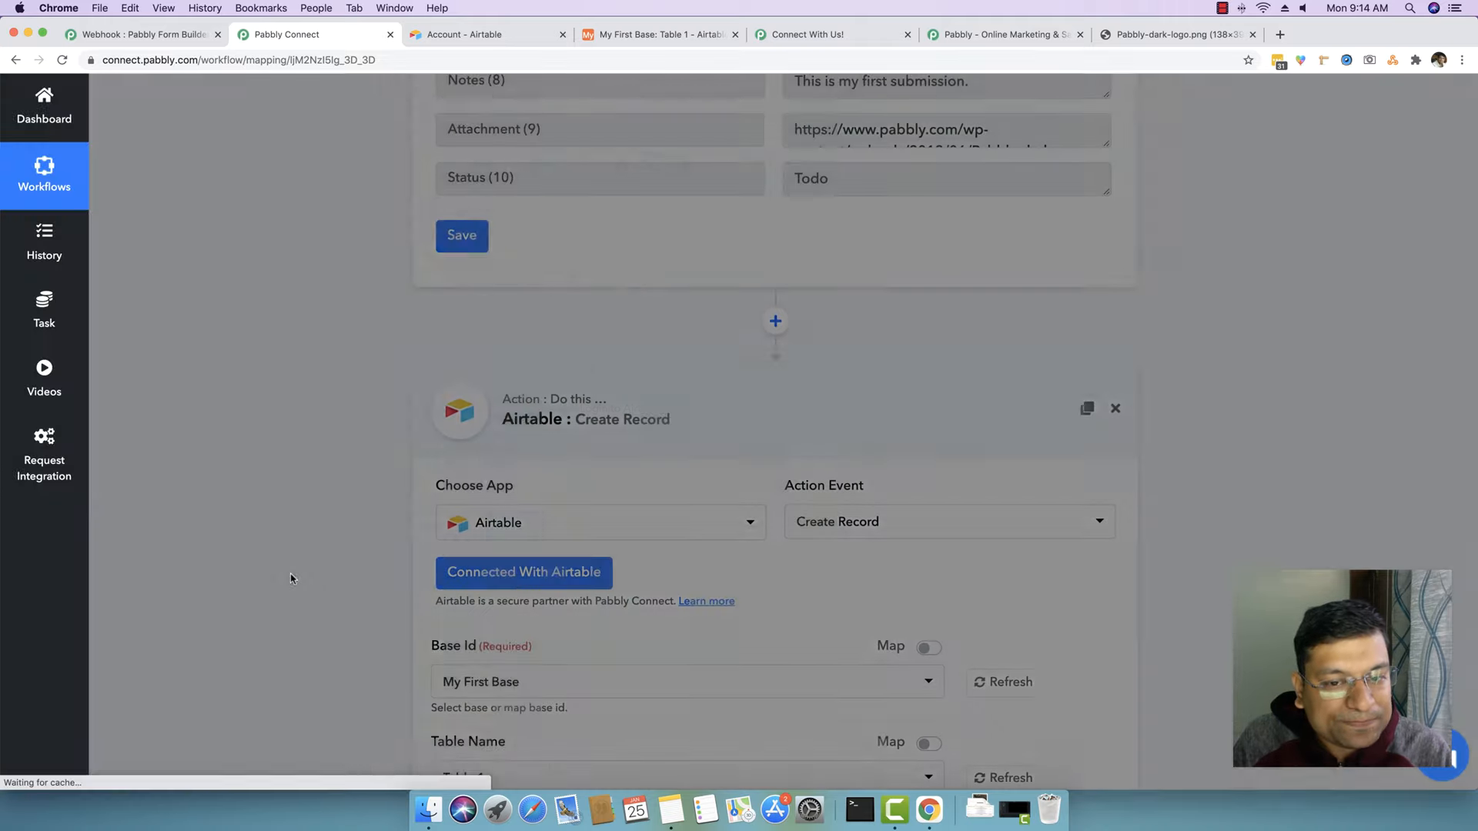
pyautogui.scroll(-5, 289, 575)
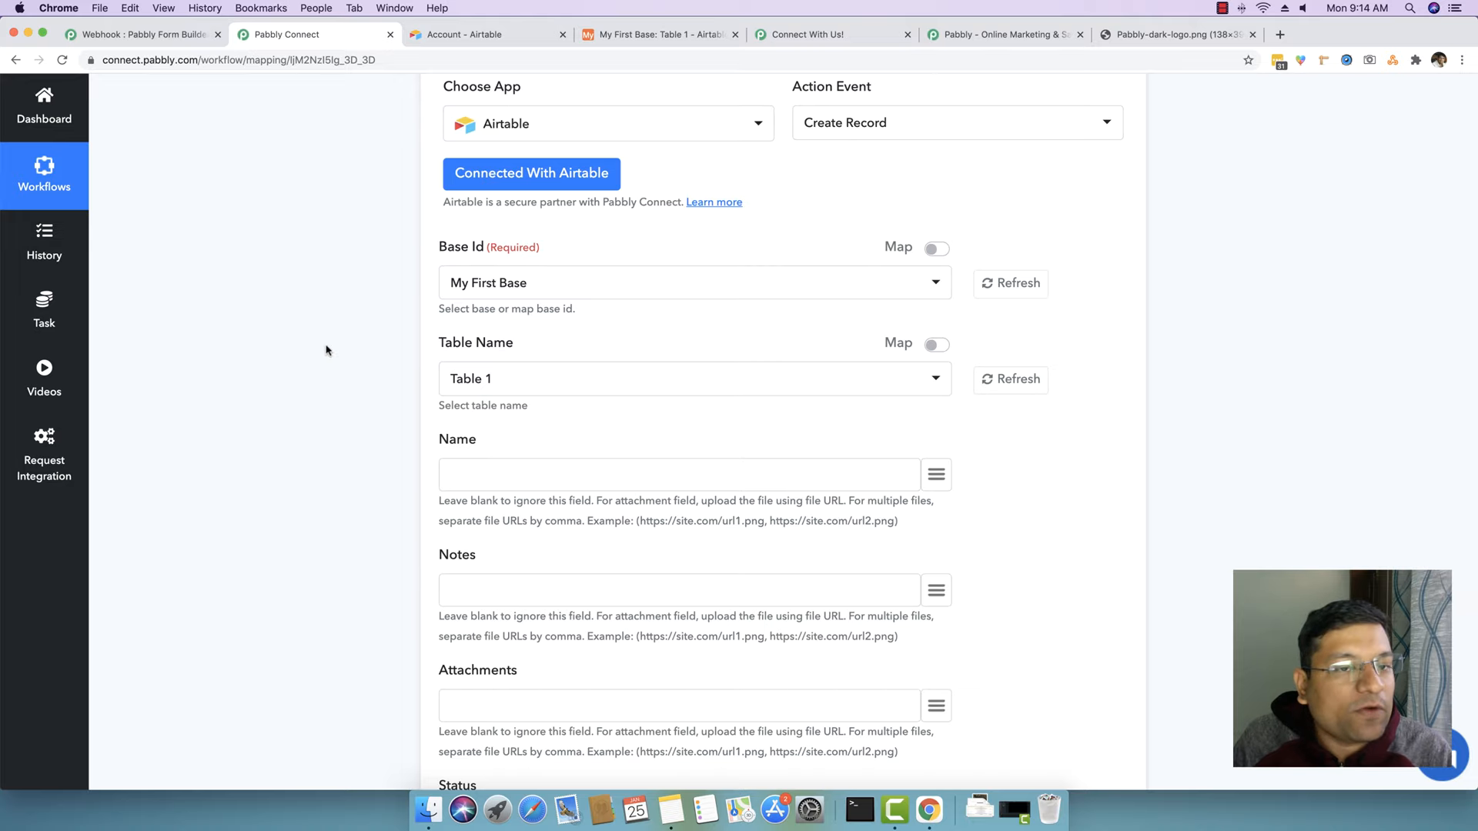
# Go from the Airtable account page to the airtable.com home page to view the workspaces and their bases
pyautogui.click(471, 37)
pyautogui.doubleClick(215, 59)
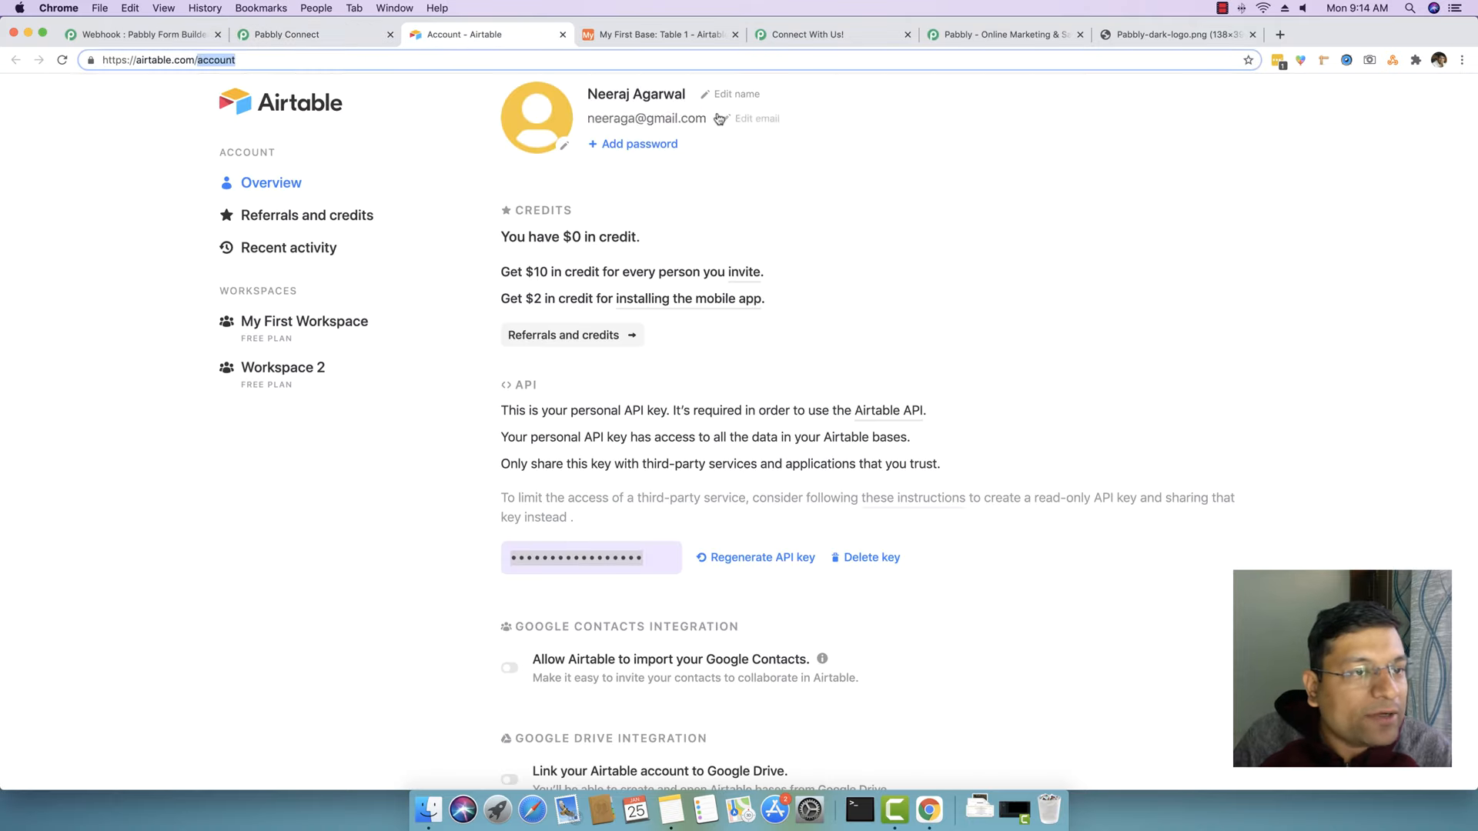
pyautogui.press('BackSpace')
pyautogui.press('Return')
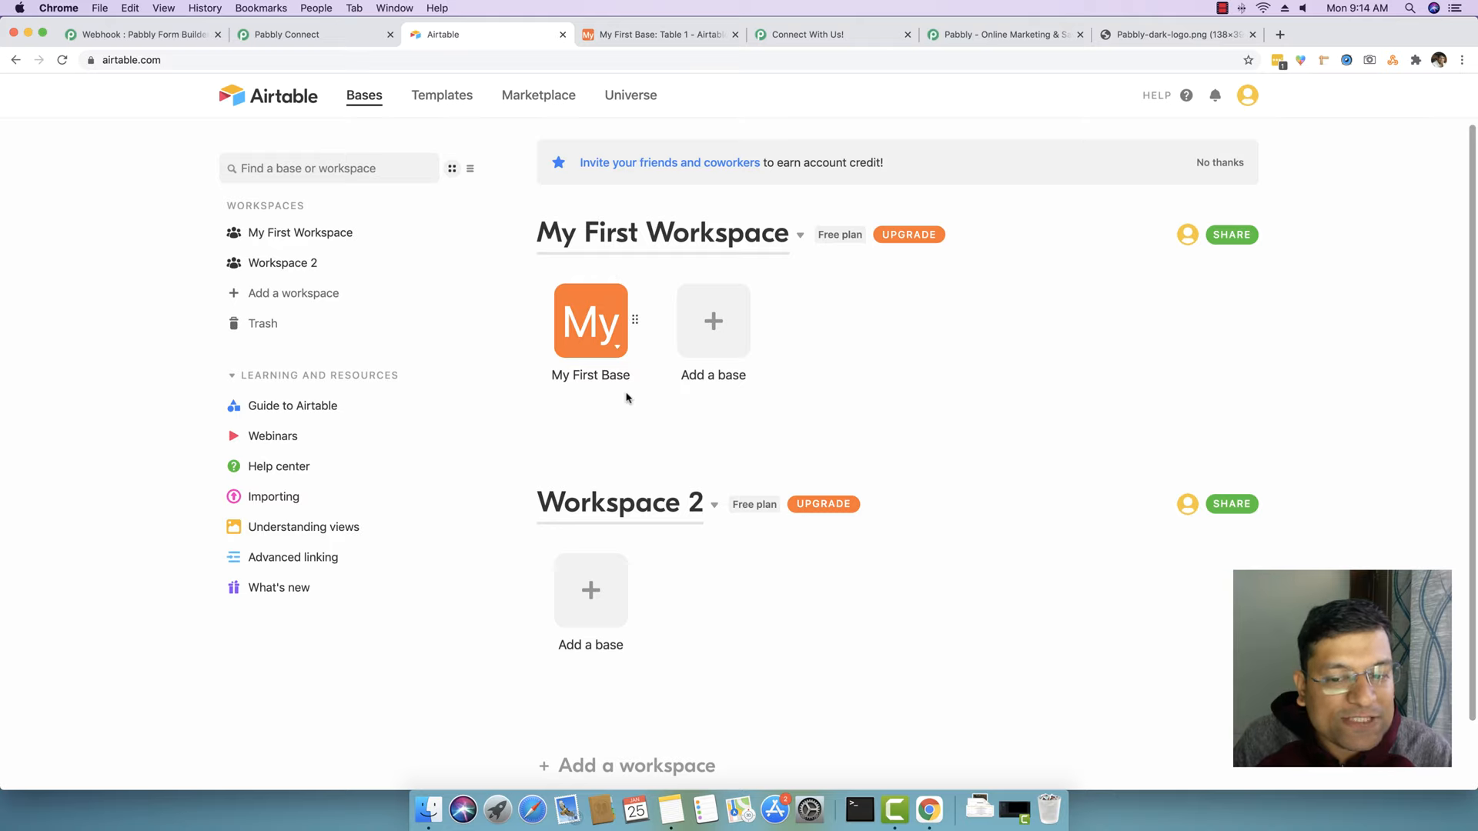
# Return to the Pabbly Connect workflow and choose My First Base as the Airtable action's base
pyautogui.click(323, 35)
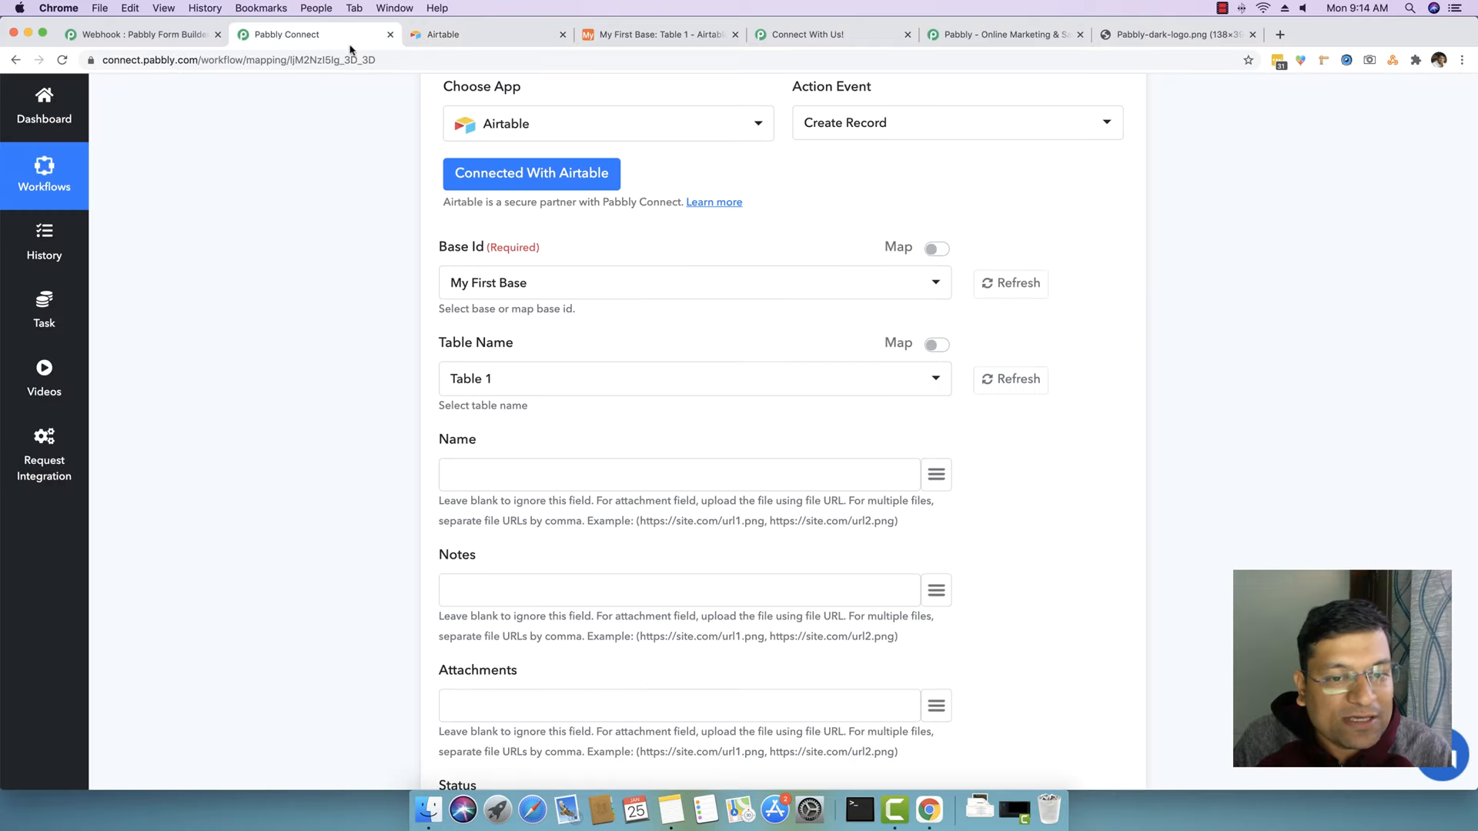
pyautogui.click(539, 291)
pyautogui.click(538, 288)
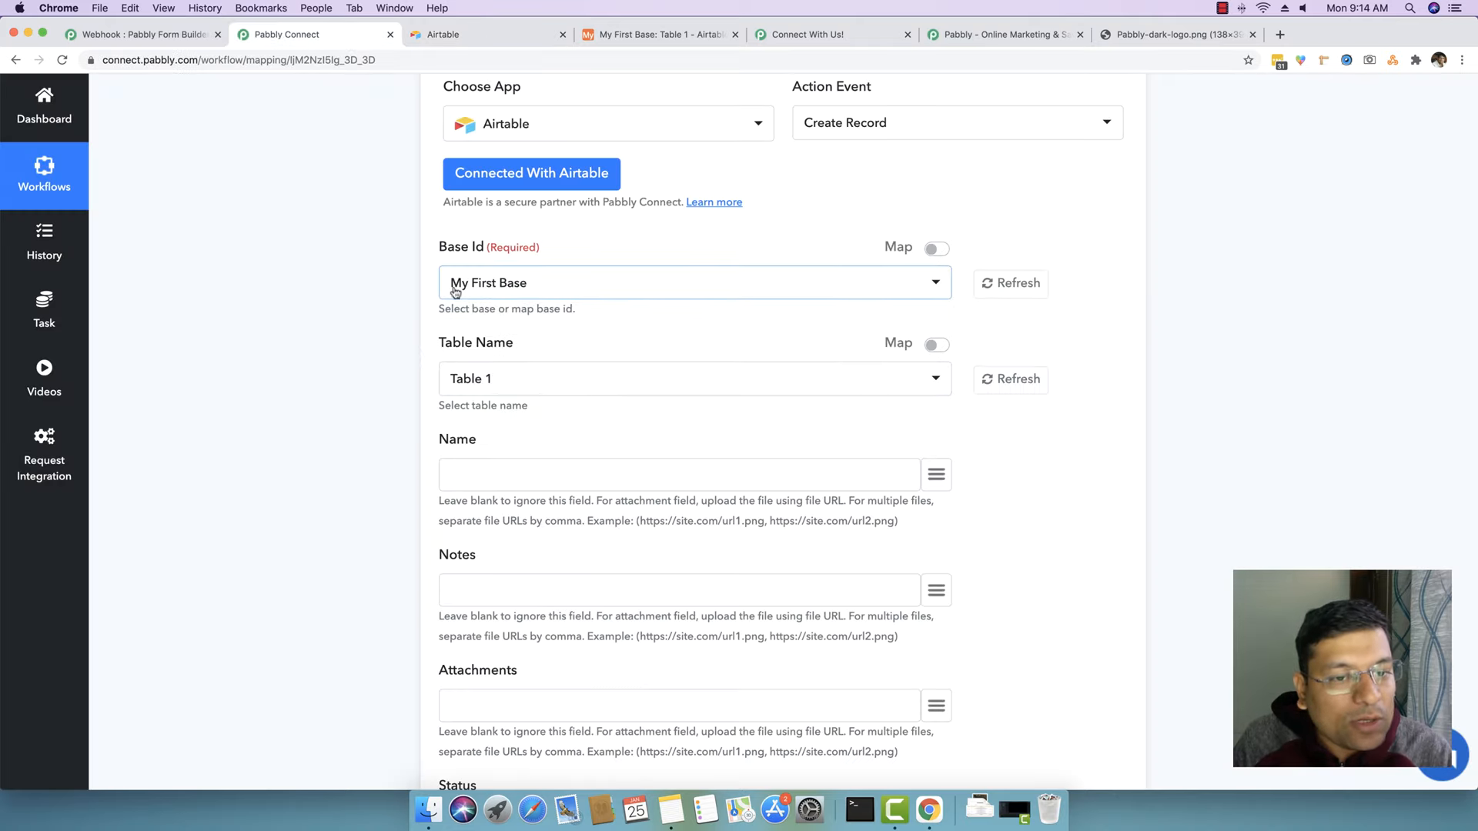
pyautogui.click(532, 290)
pyautogui.click(531, 291)
# Open My First Base in Airtable to check its tables, and select Table 1 as the table in the Pabbly Connect action
pyautogui.click(472, 36)
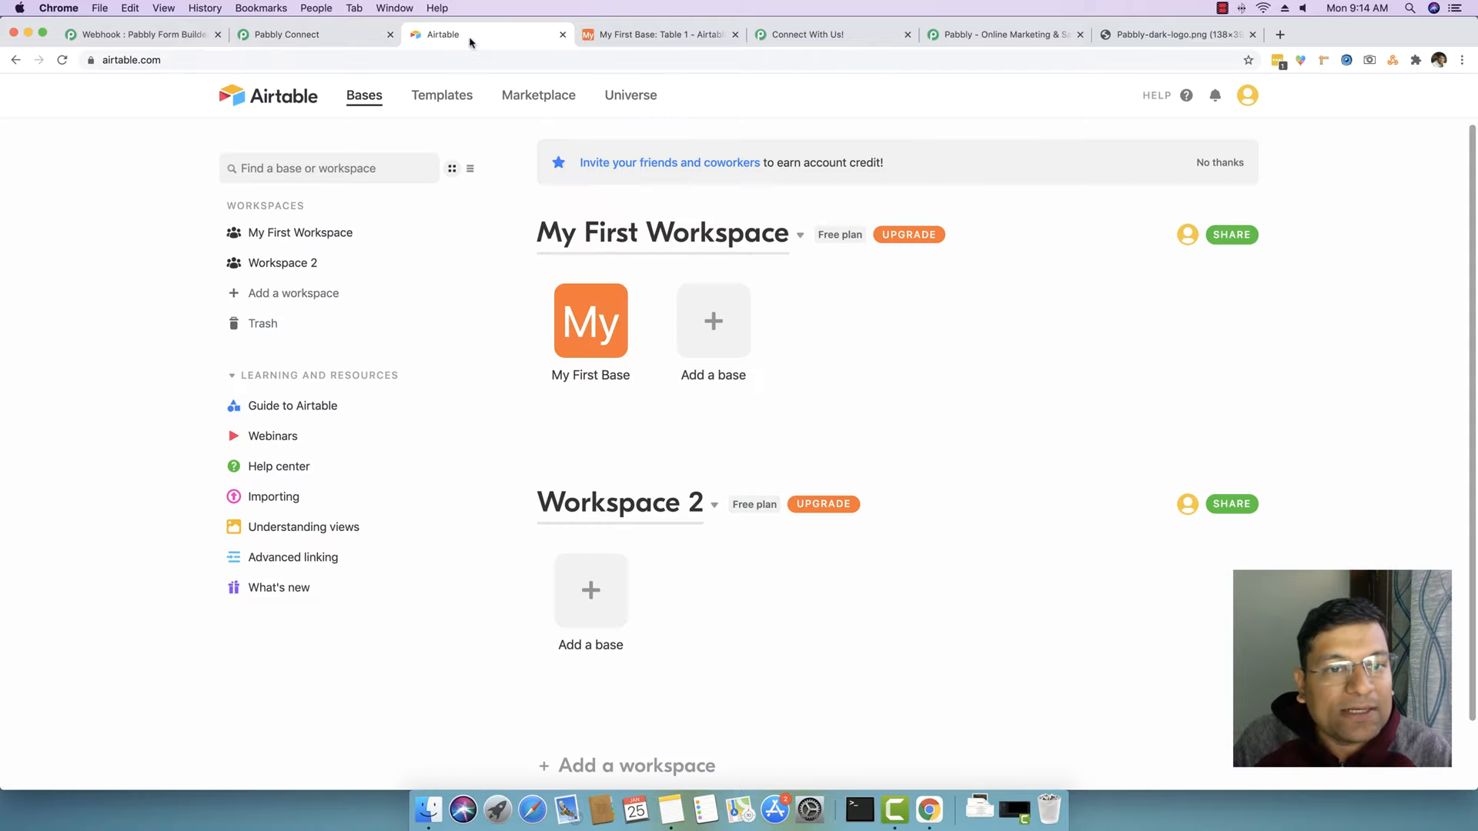
pyautogui.click(601, 322)
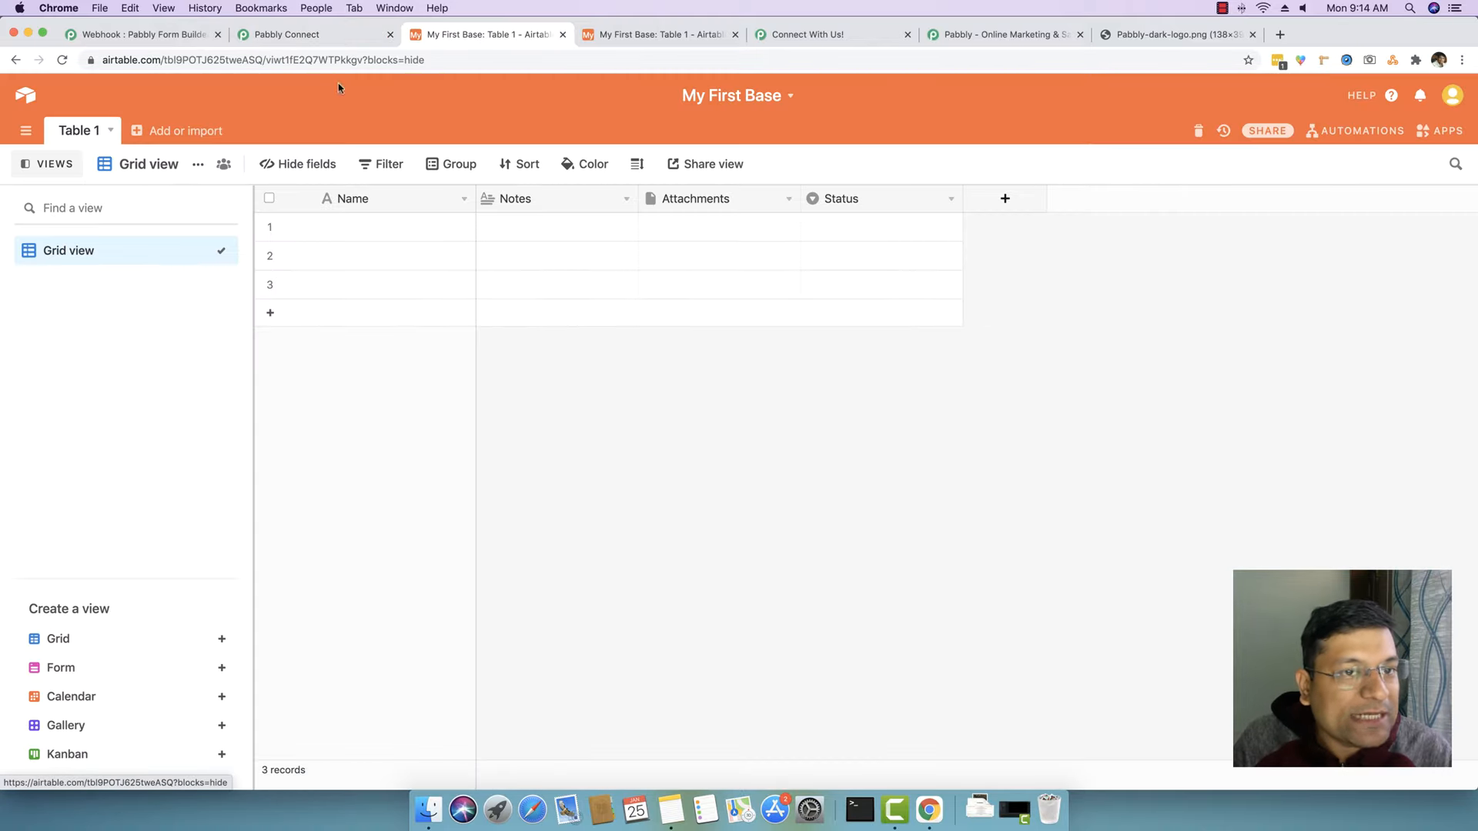
pyautogui.click(345, 36)
pyautogui.click(539, 385)
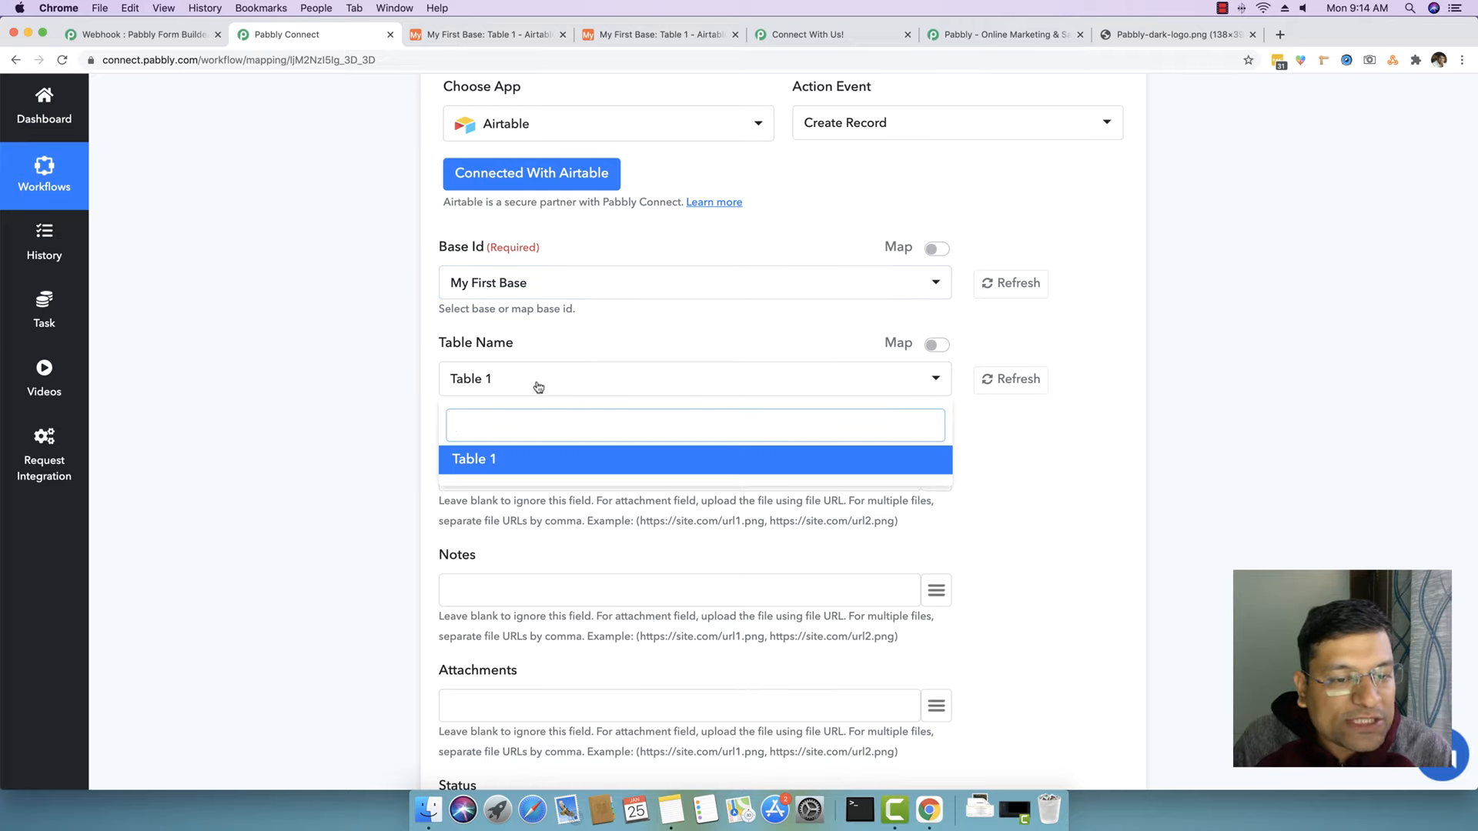
pyautogui.click(471, 459)
# Switch to My First Base in Airtable and add a second, empty table, keeping the default name
pyautogui.click(457, 32)
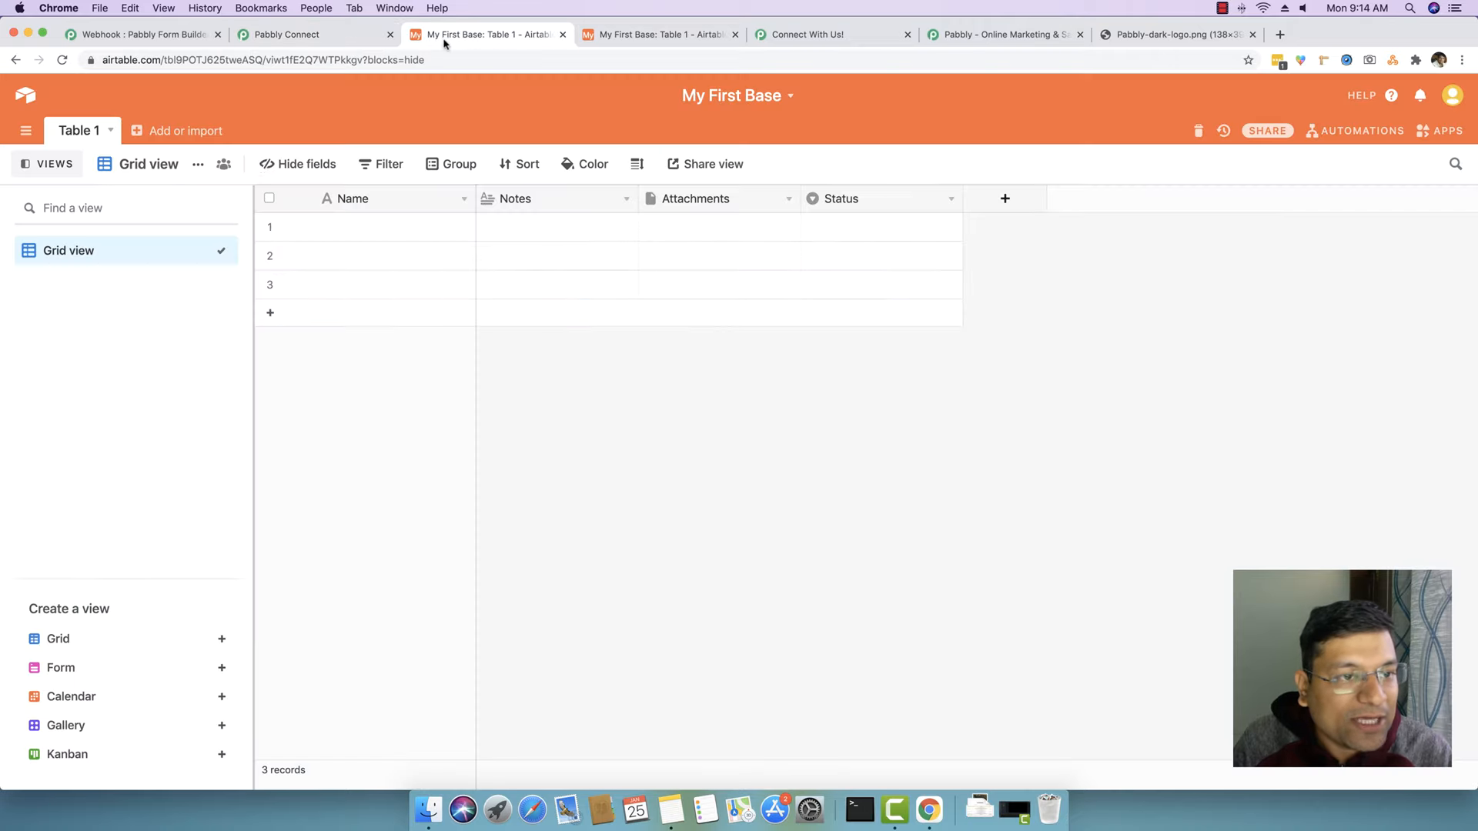
pyautogui.click(185, 131)
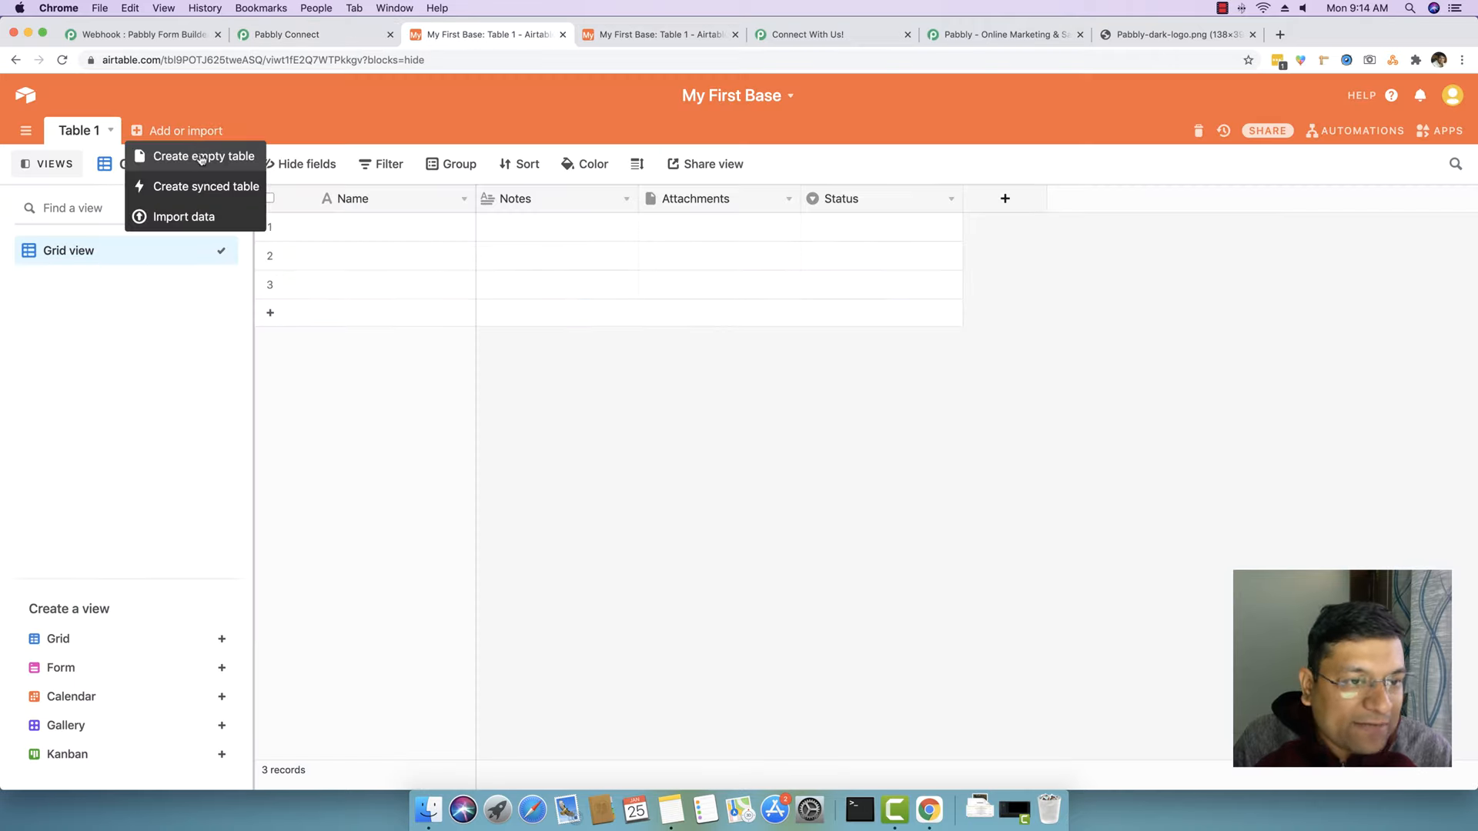
pyautogui.click(201, 158)
pyautogui.press('Return')
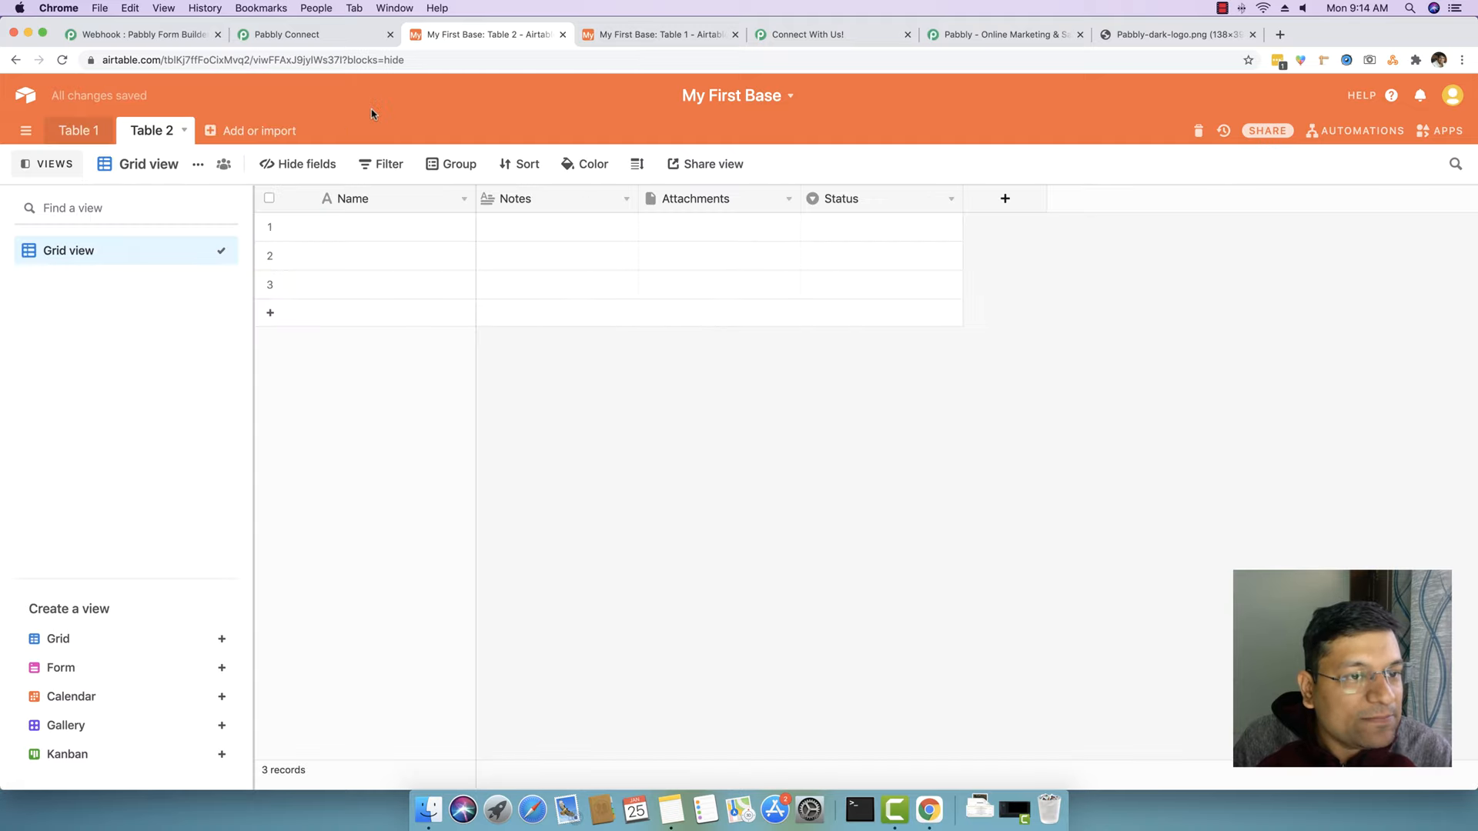
# Back in the Pabbly Connect workflow, refresh the Airtable action's table list and choose Table 1
pyautogui.click(277, 34)
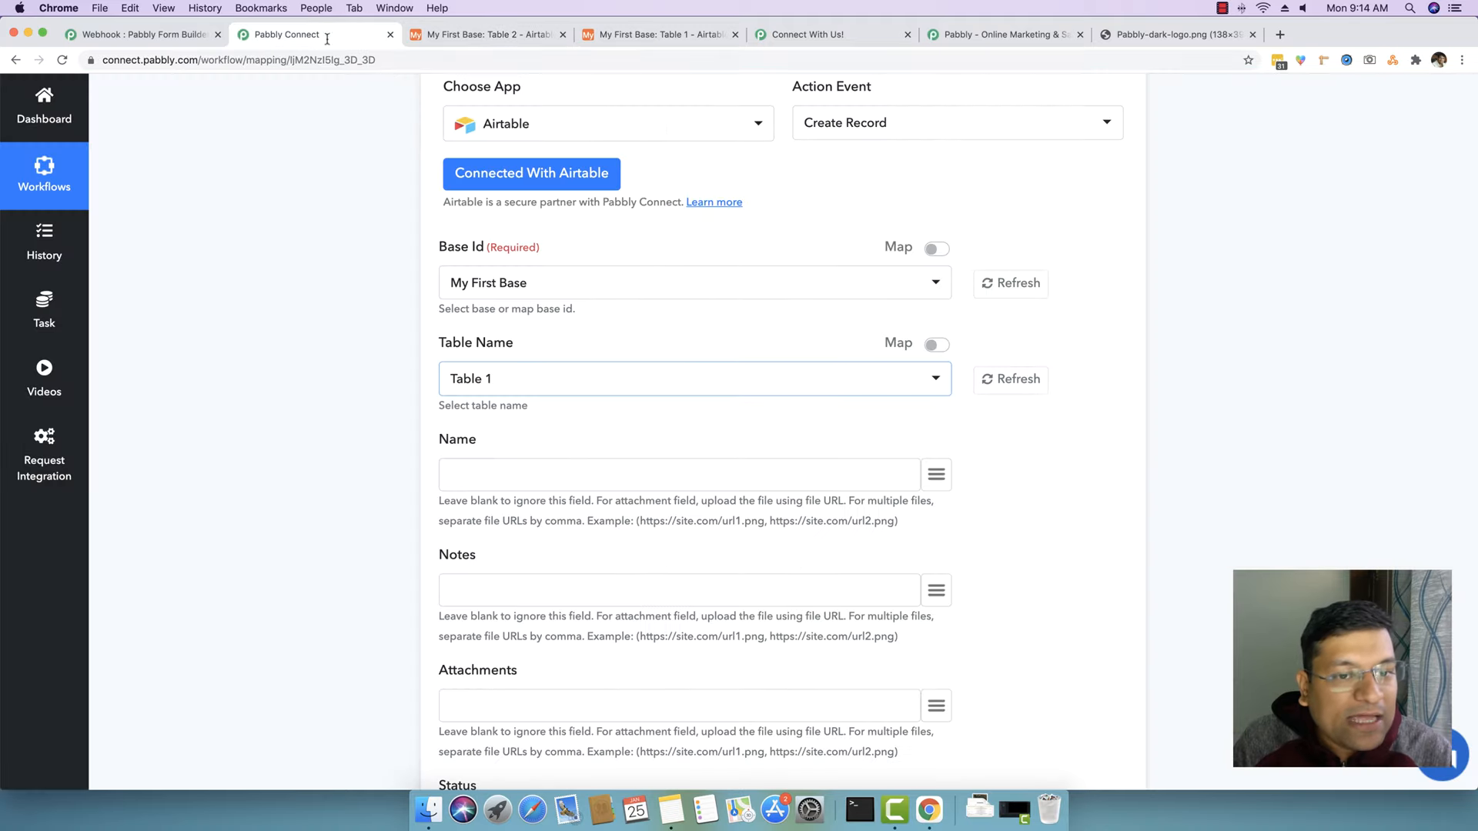
pyautogui.click(1013, 381)
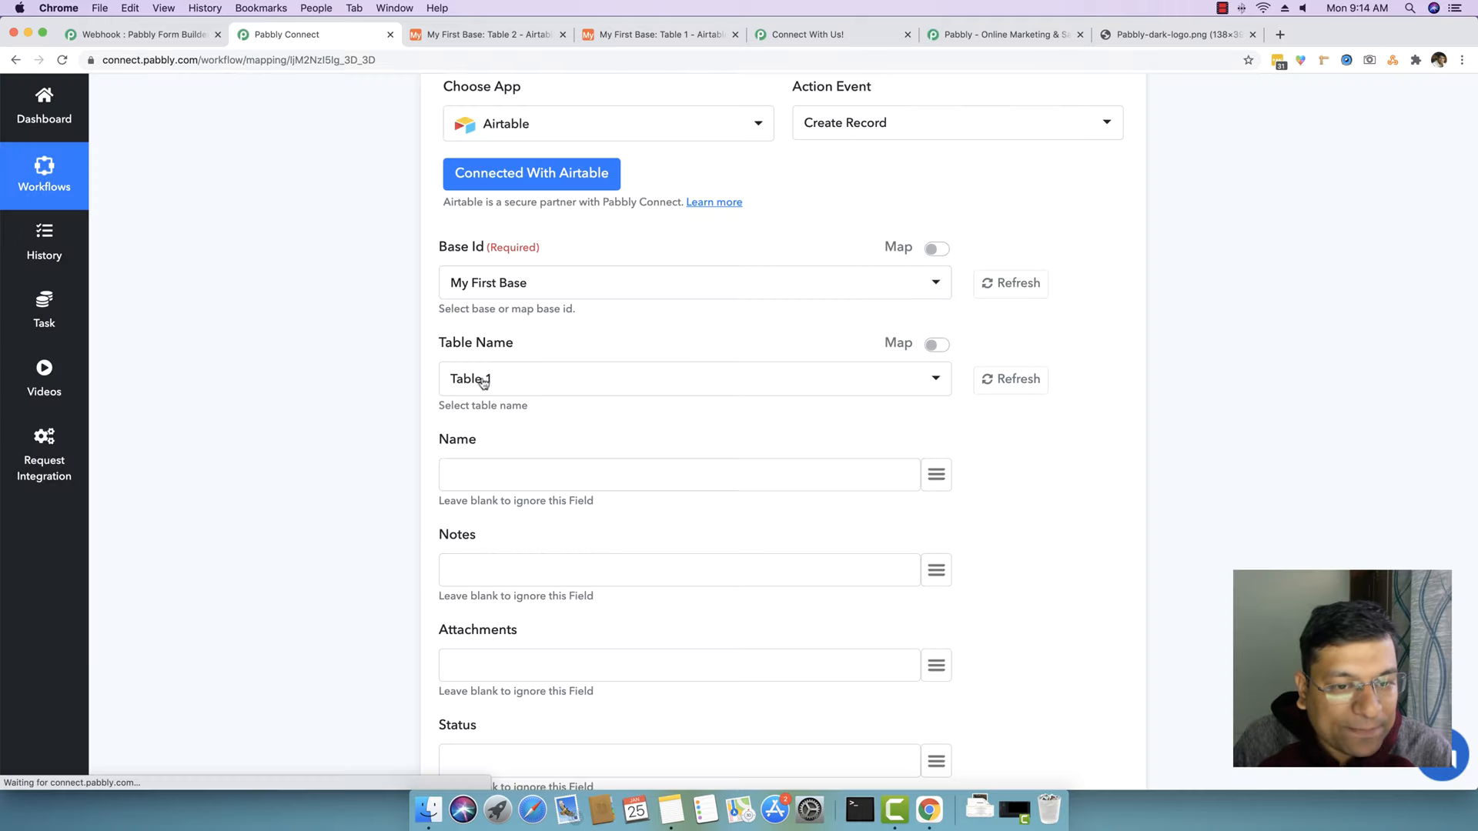
pyautogui.click(518, 380)
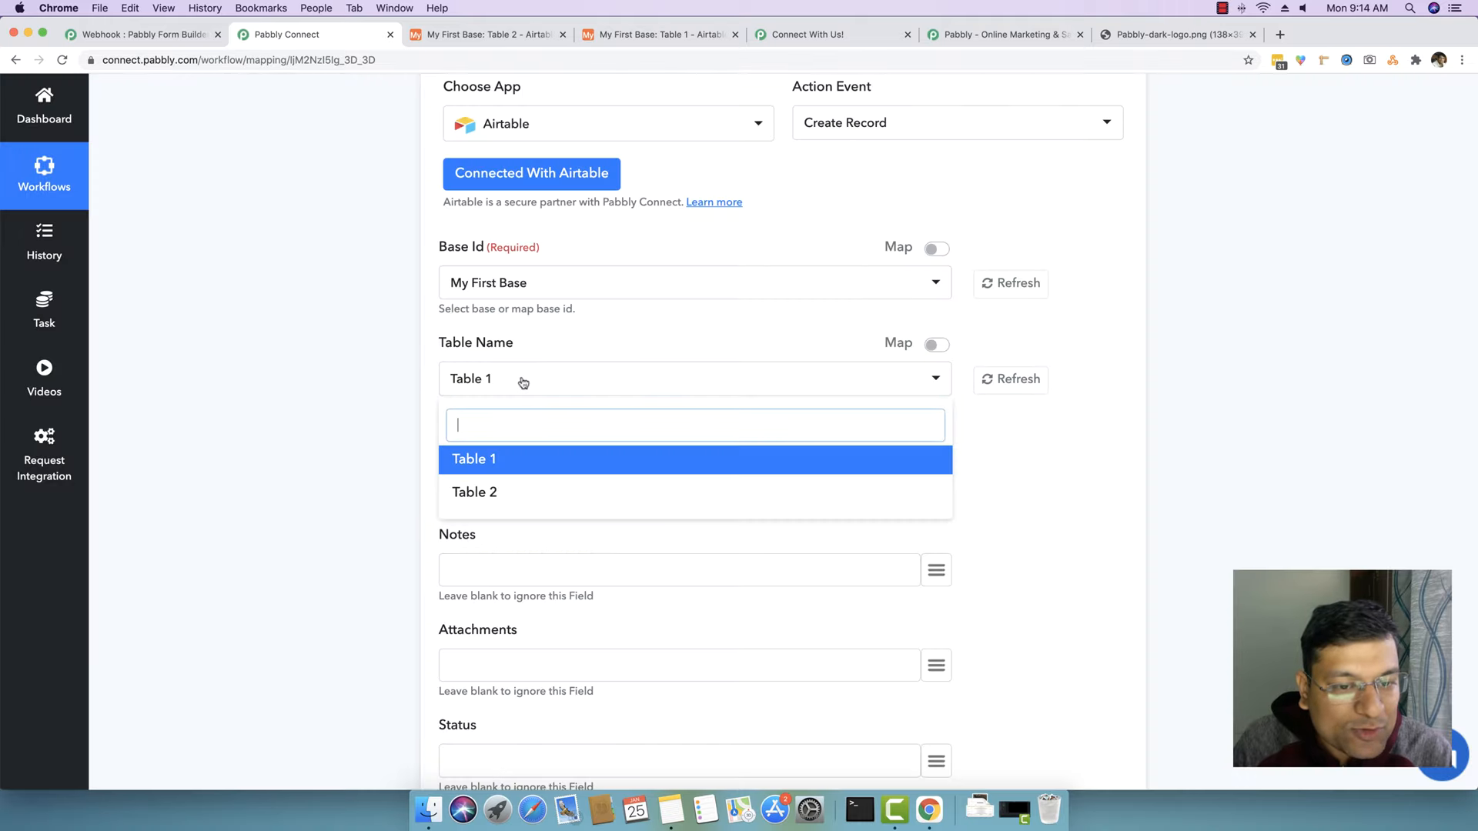
pyautogui.click(501, 464)
pyautogui.scroll(-3, 310, 441)
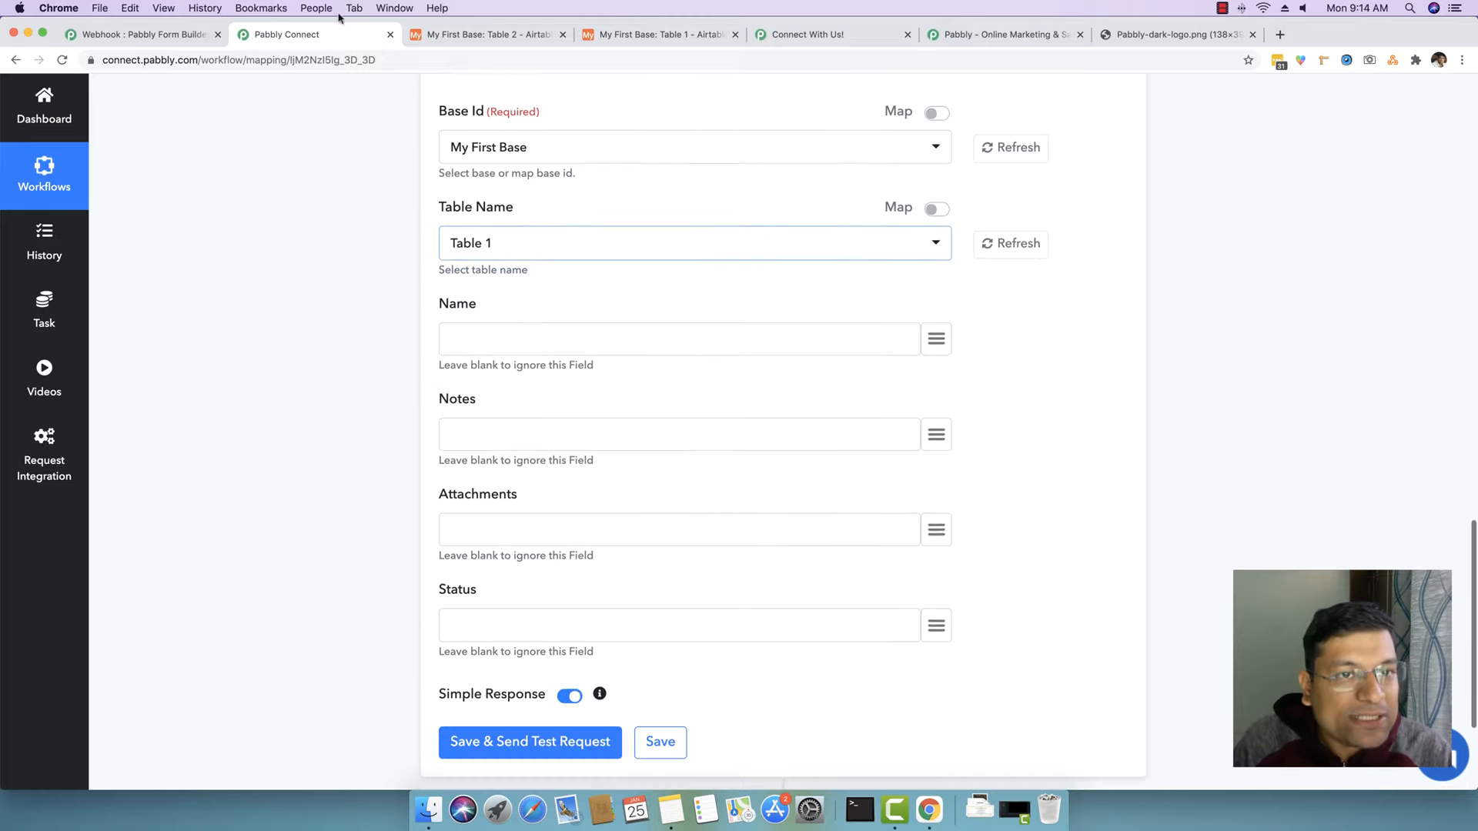
# Check the columns of Table 1 in Airtable, and return to the Pabbly Connect workflow
pyautogui.click(466, 36)
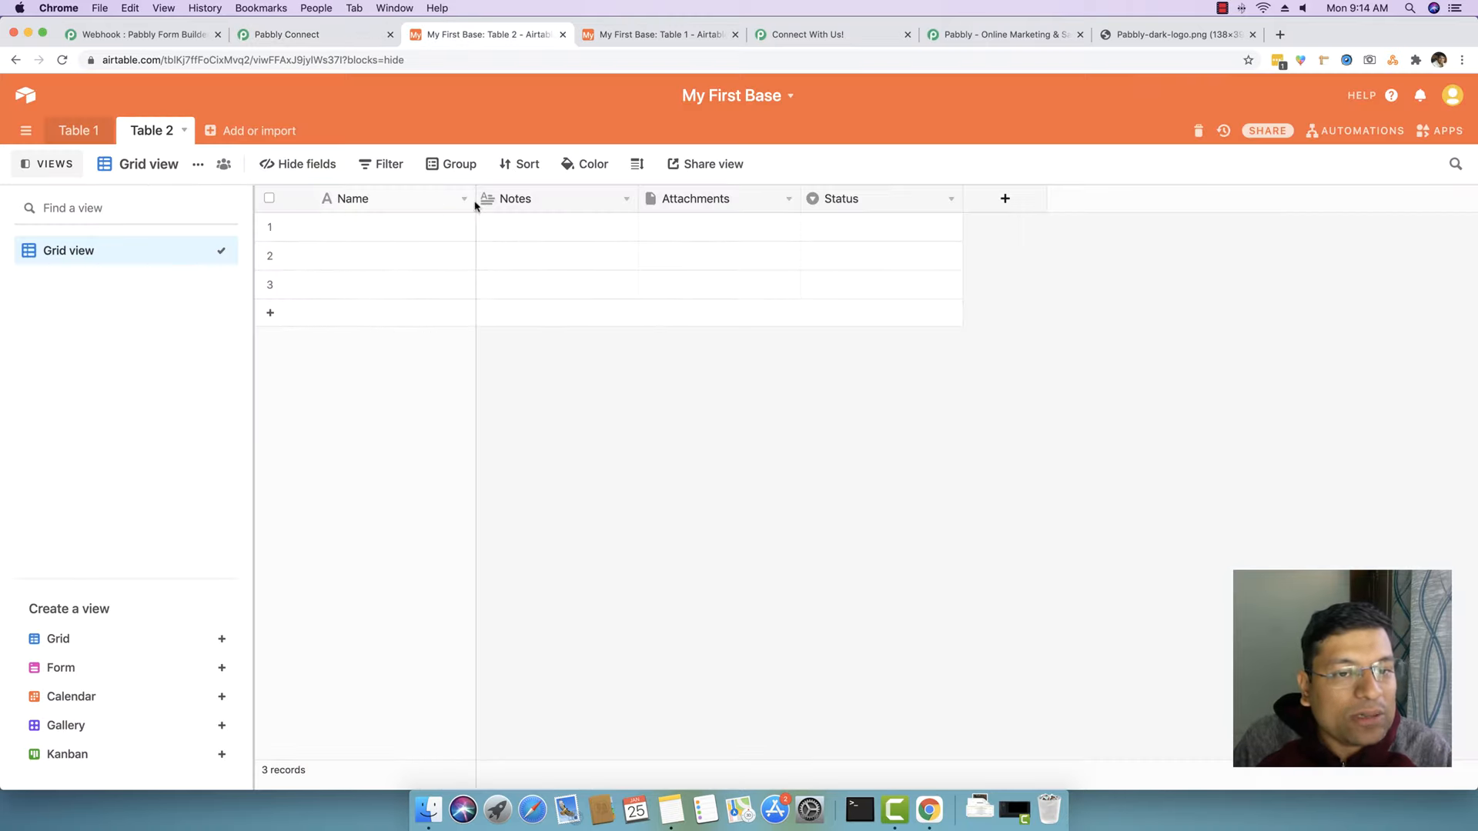
pyautogui.click(91, 133)
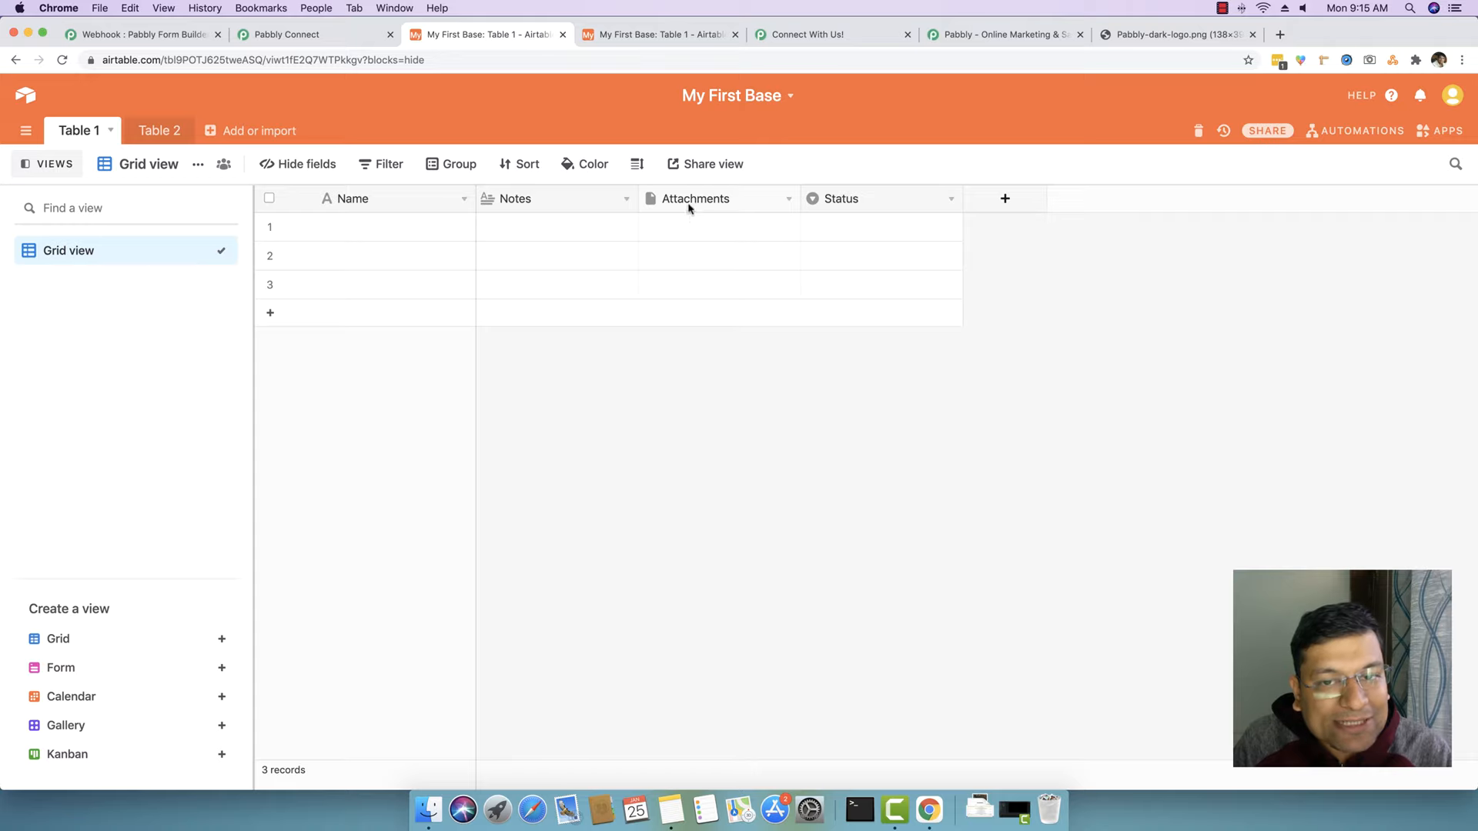
pyautogui.click(311, 34)
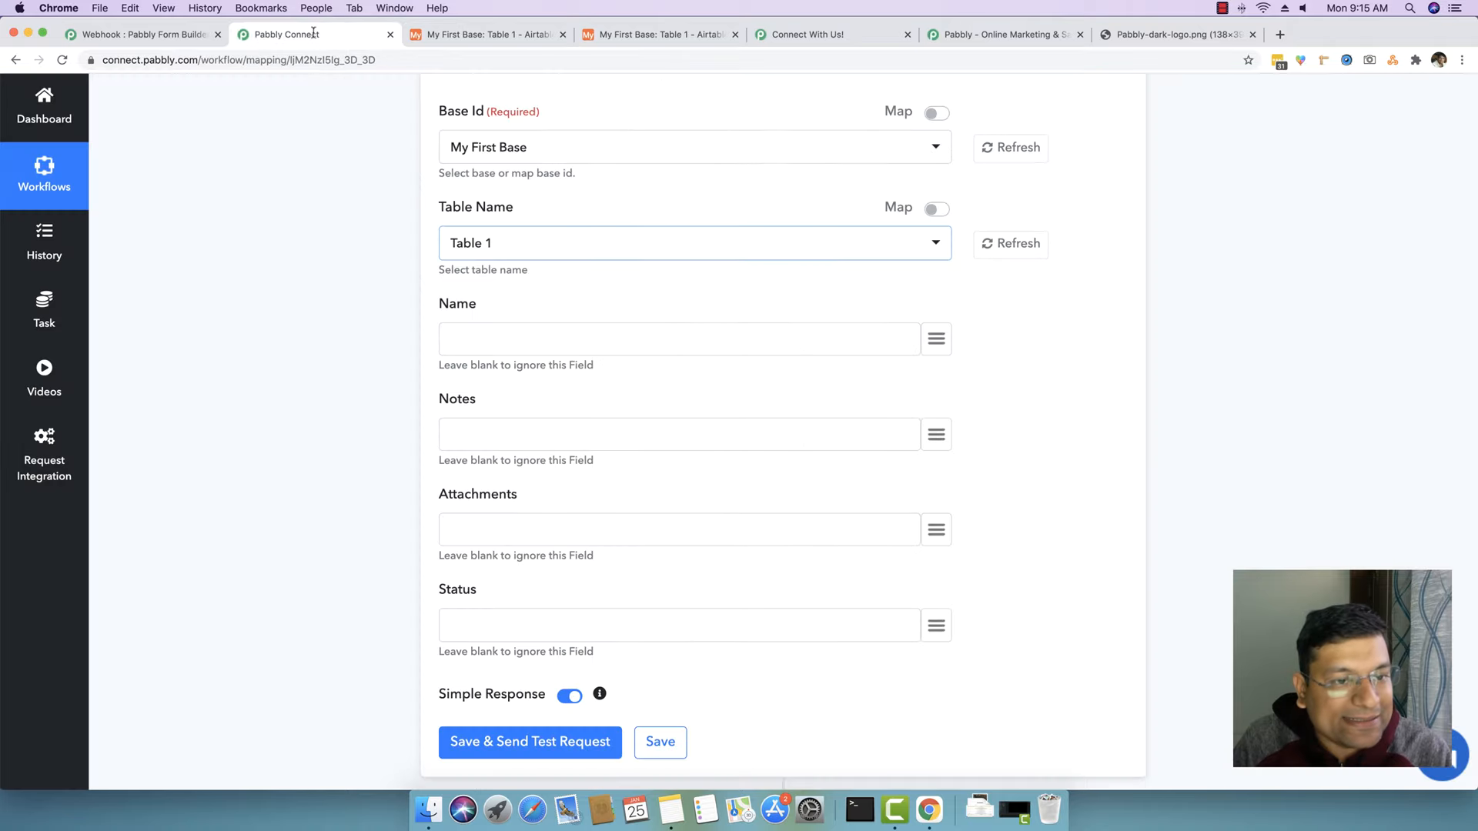
# Map the Airtable Name field to the trigger's First Name (3) followed by Last Name (4)
pyautogui.scroll(-2, 538, 354)
pyautogui.click(519, 293)
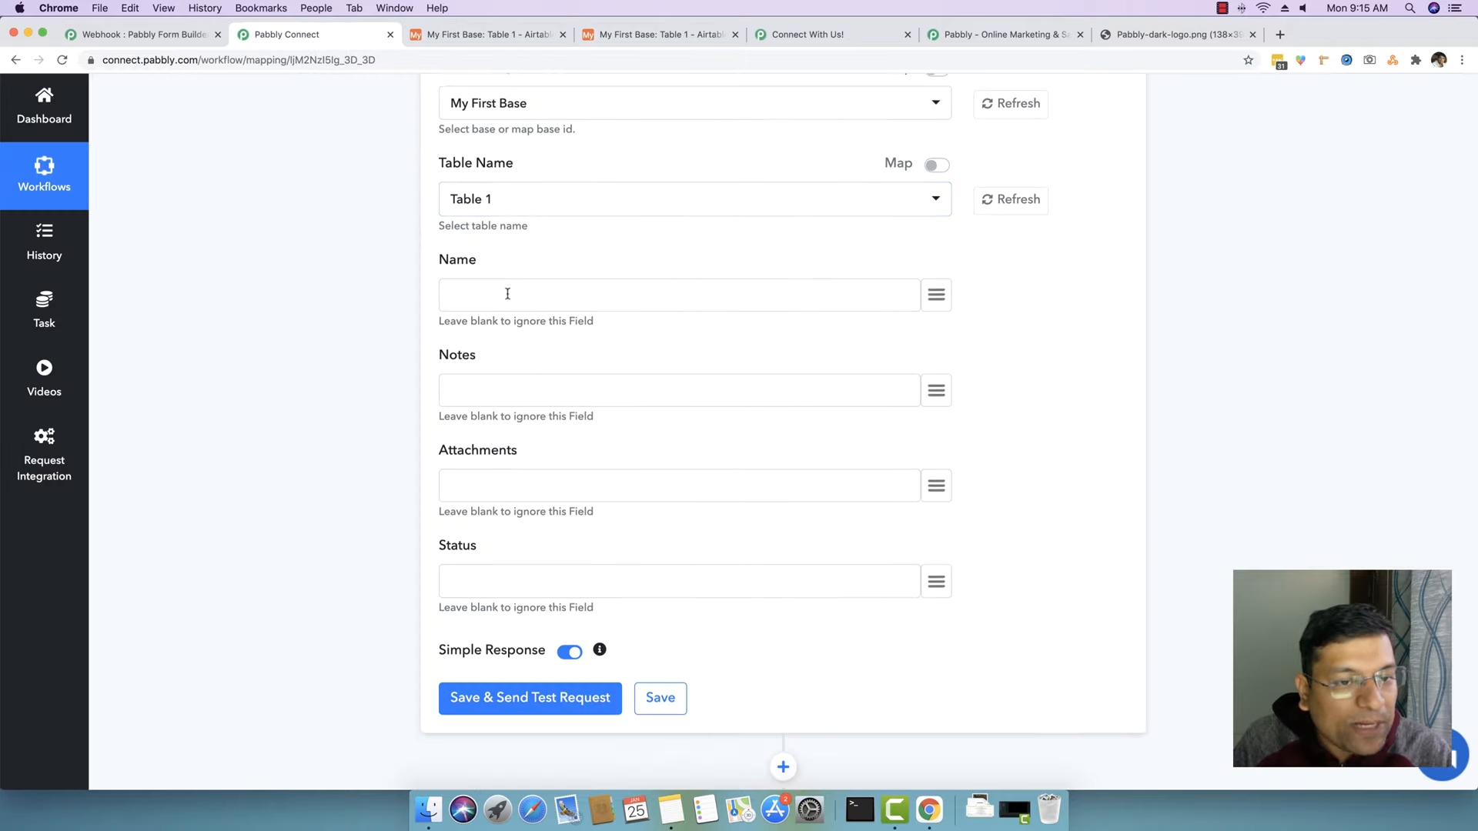
pyautogui.click(938, 302)
pyautogui.scroll(-2, 801, 562)
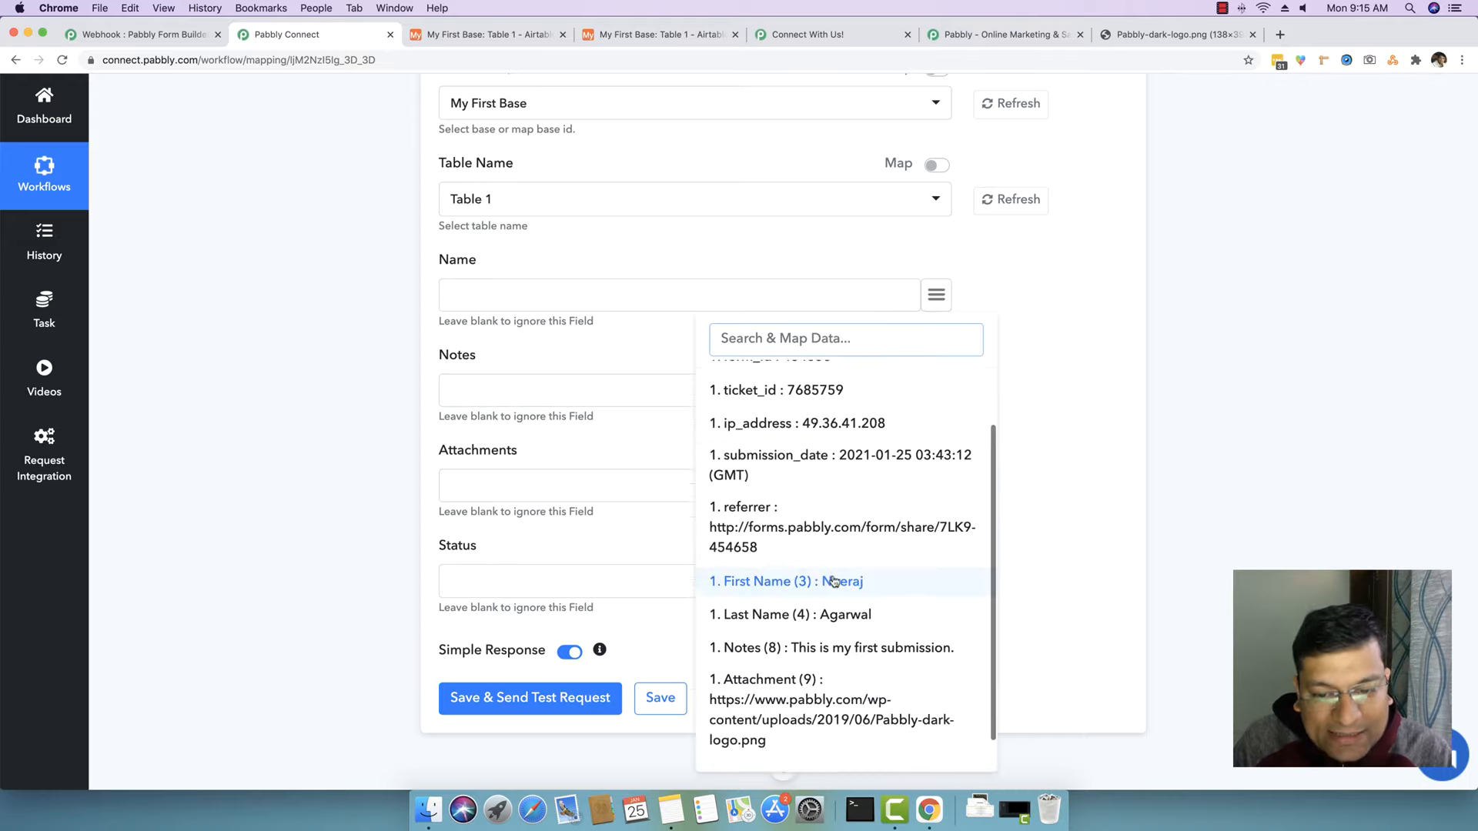
pyautogui.click(833, 583)
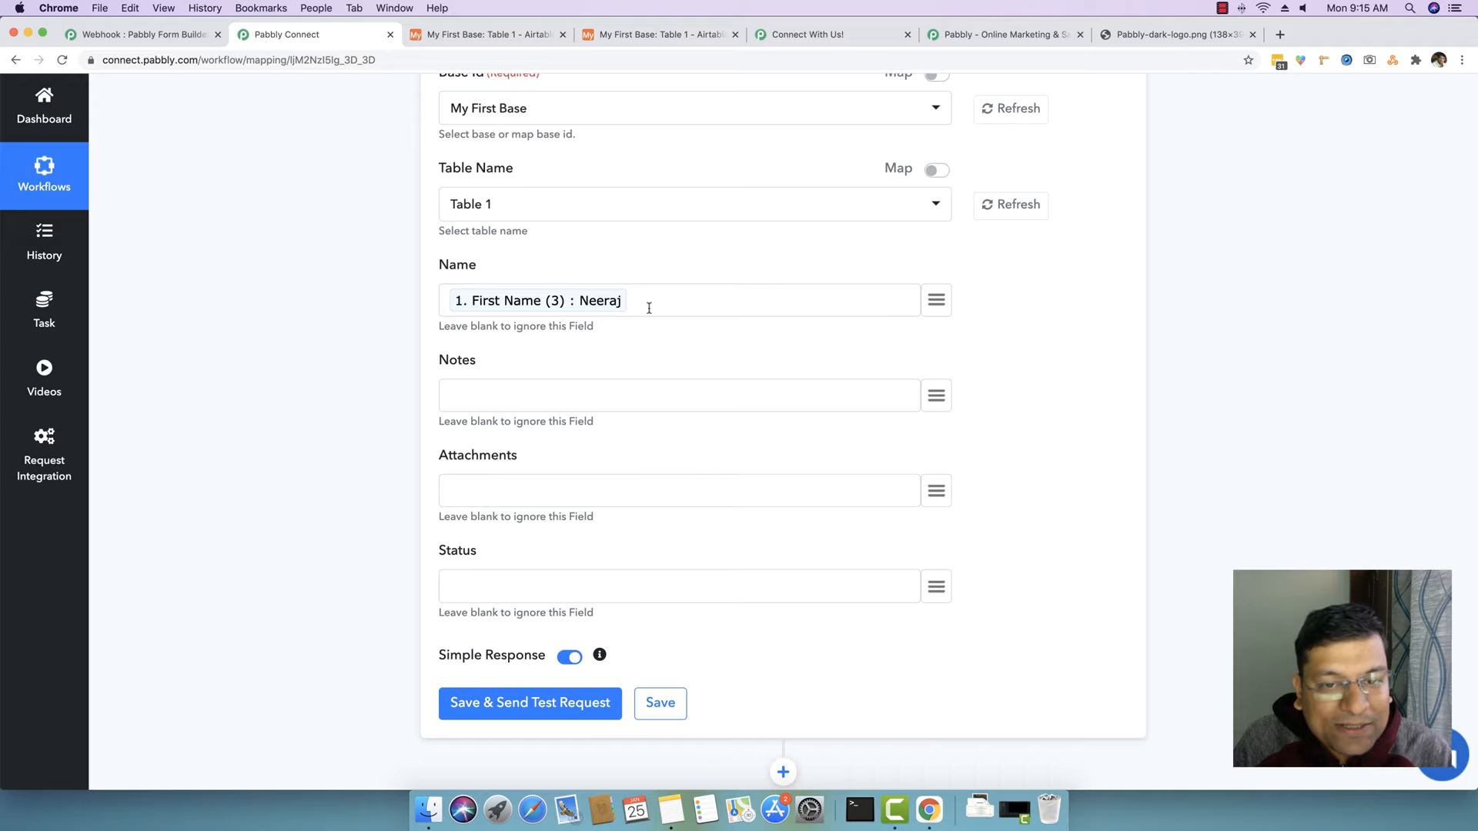
pyautogui.click(936, 299)
pyautogui.click(842, 702)
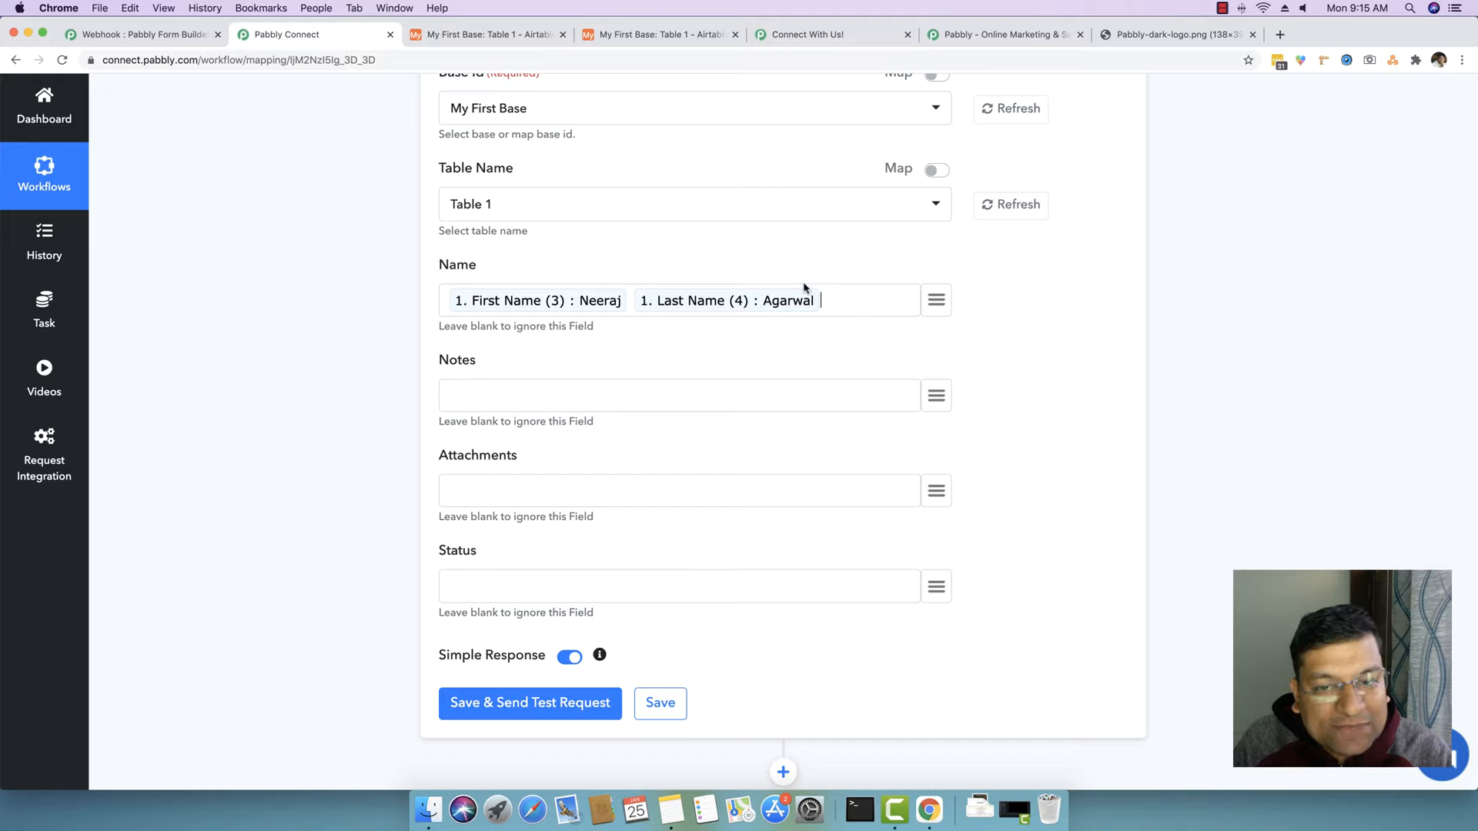
# Map the Airtable Notes field to the trigger's Notes (8) and the Attachments field to Attachment (9)
pyautogui.click(502, 394)
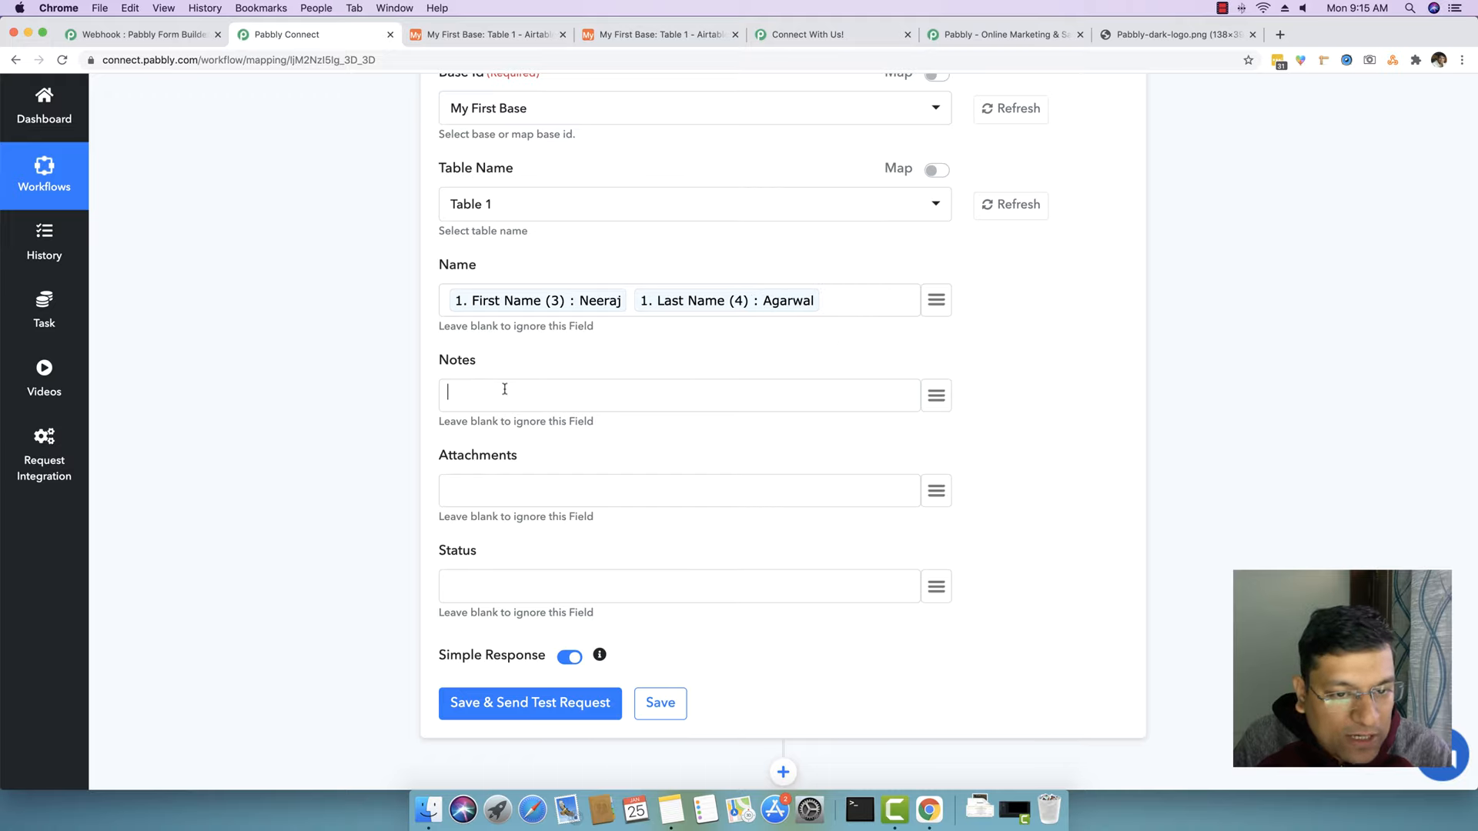
pyautogui.click(936, 395)
pyautogui.scroll(-1, 866, 628)
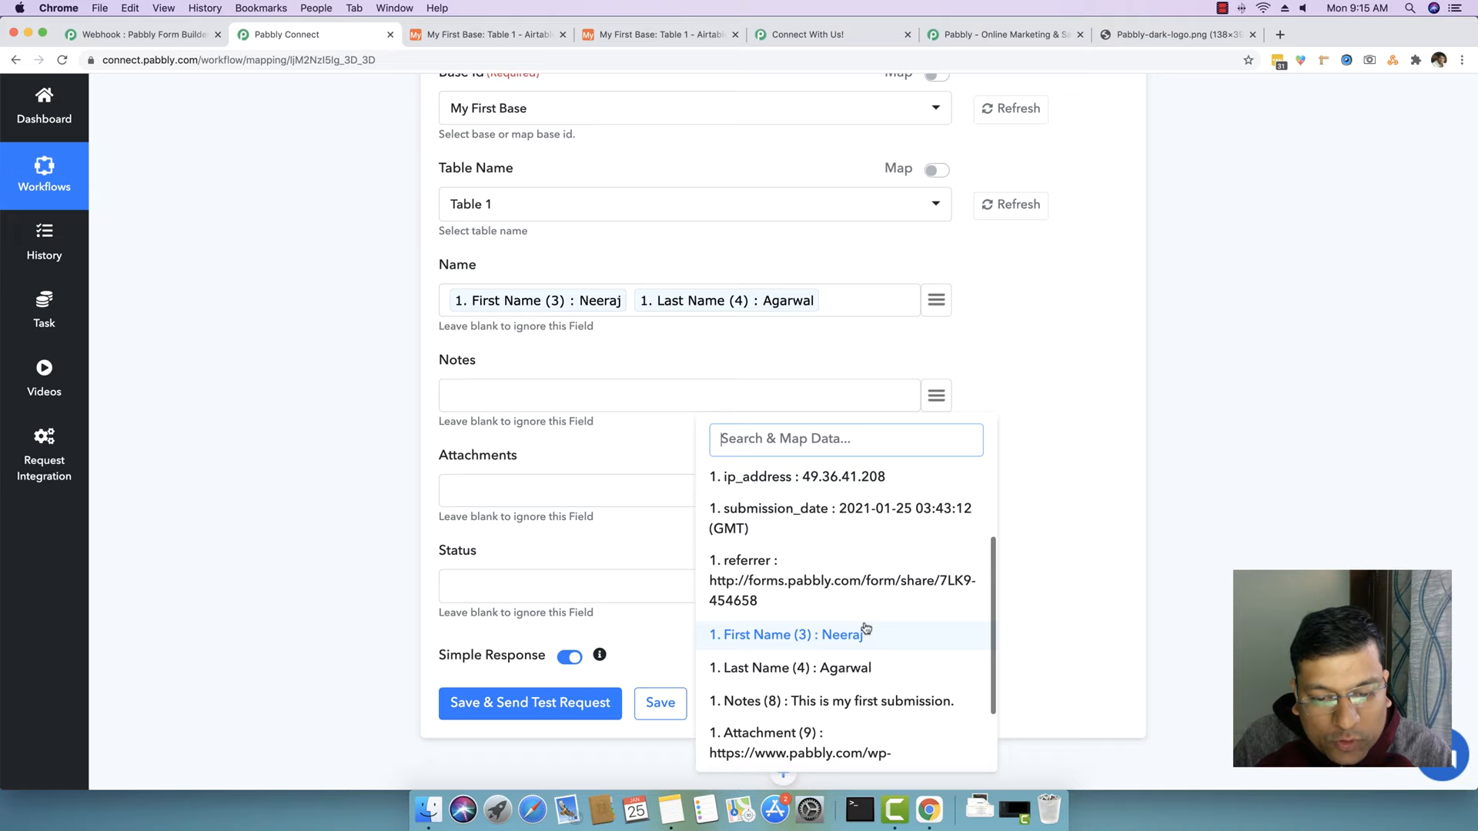
pyautogui.click(785, 701)
pyautogui.click(592, 486)
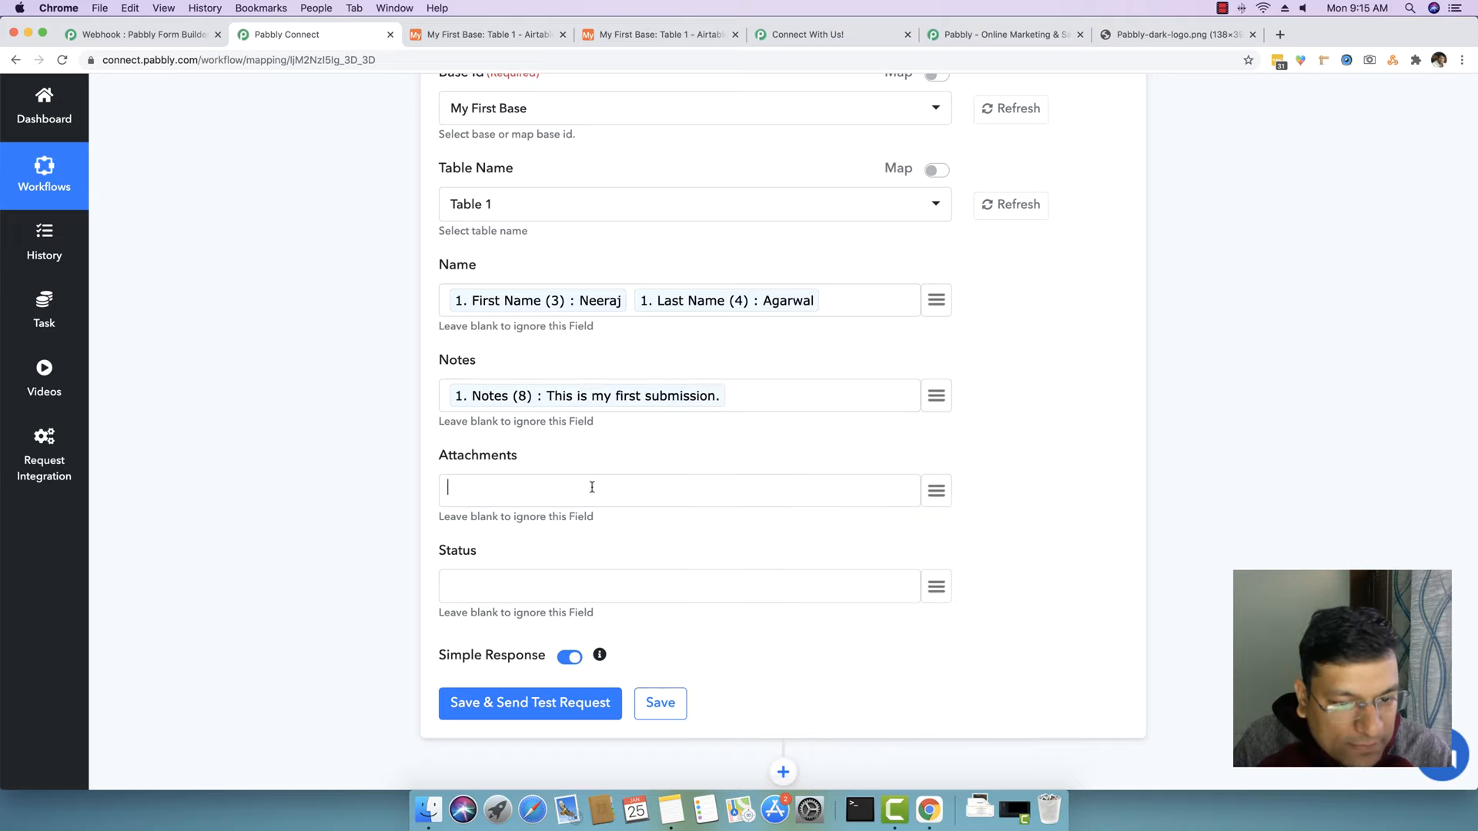
pyautogui.click(934, 489)
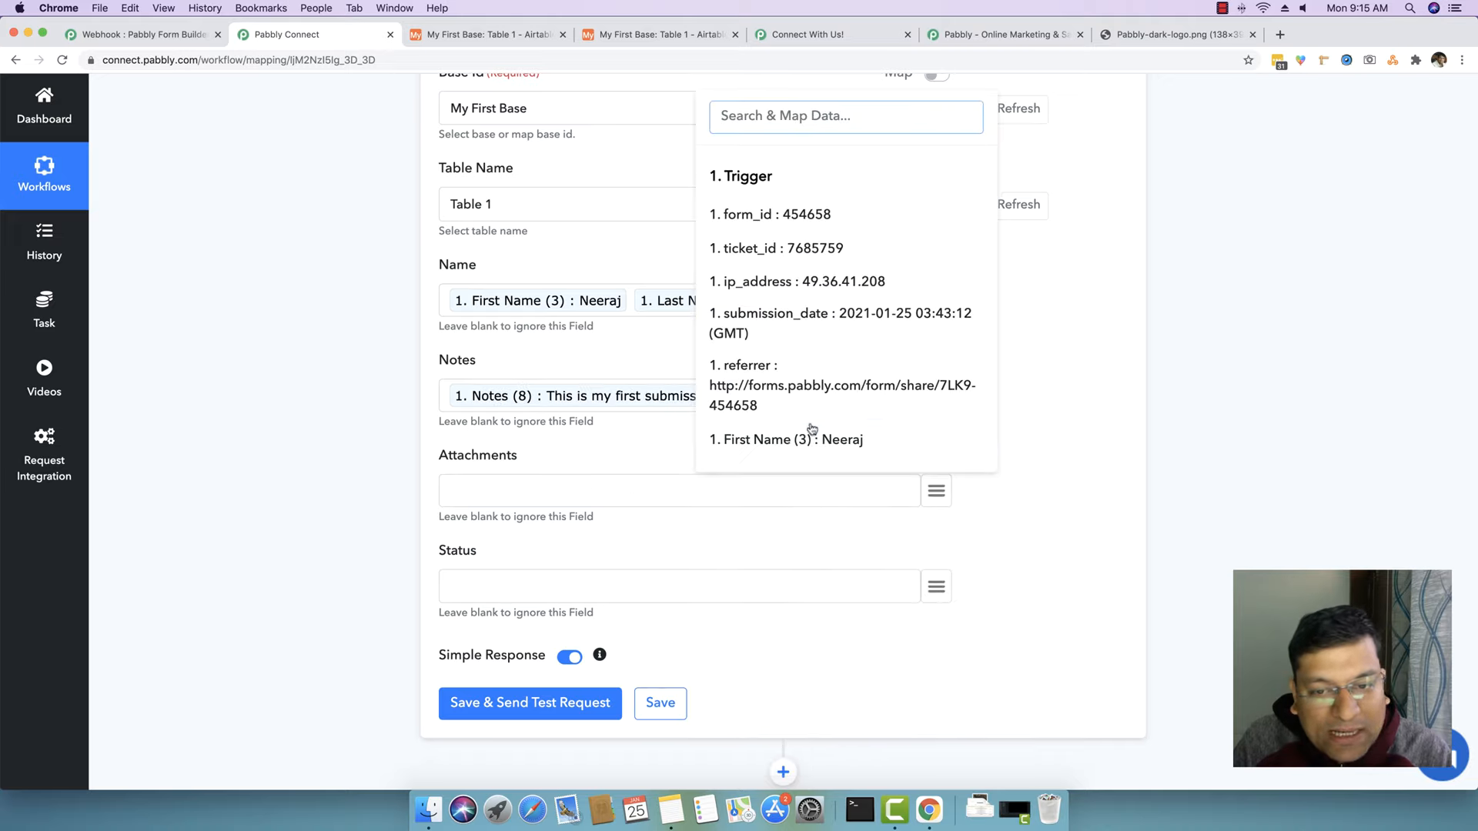
pyautogui.scroll(-3, 808, 401)
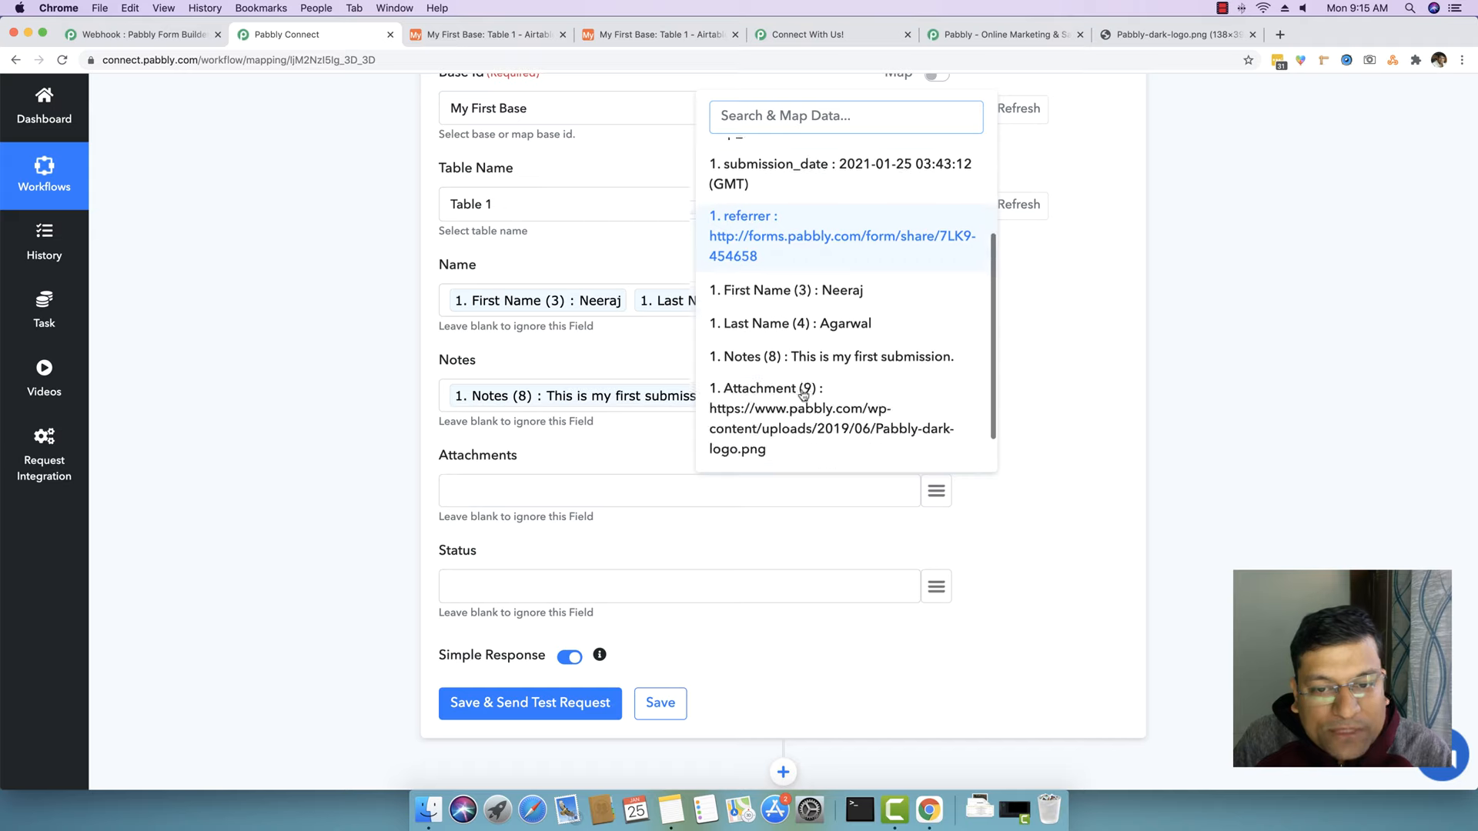
pyautogui.click(846, 418)
# Map the Airtable Status field to the trigger's Status (10)
pyautogui.scroll(-1, 846, 416)
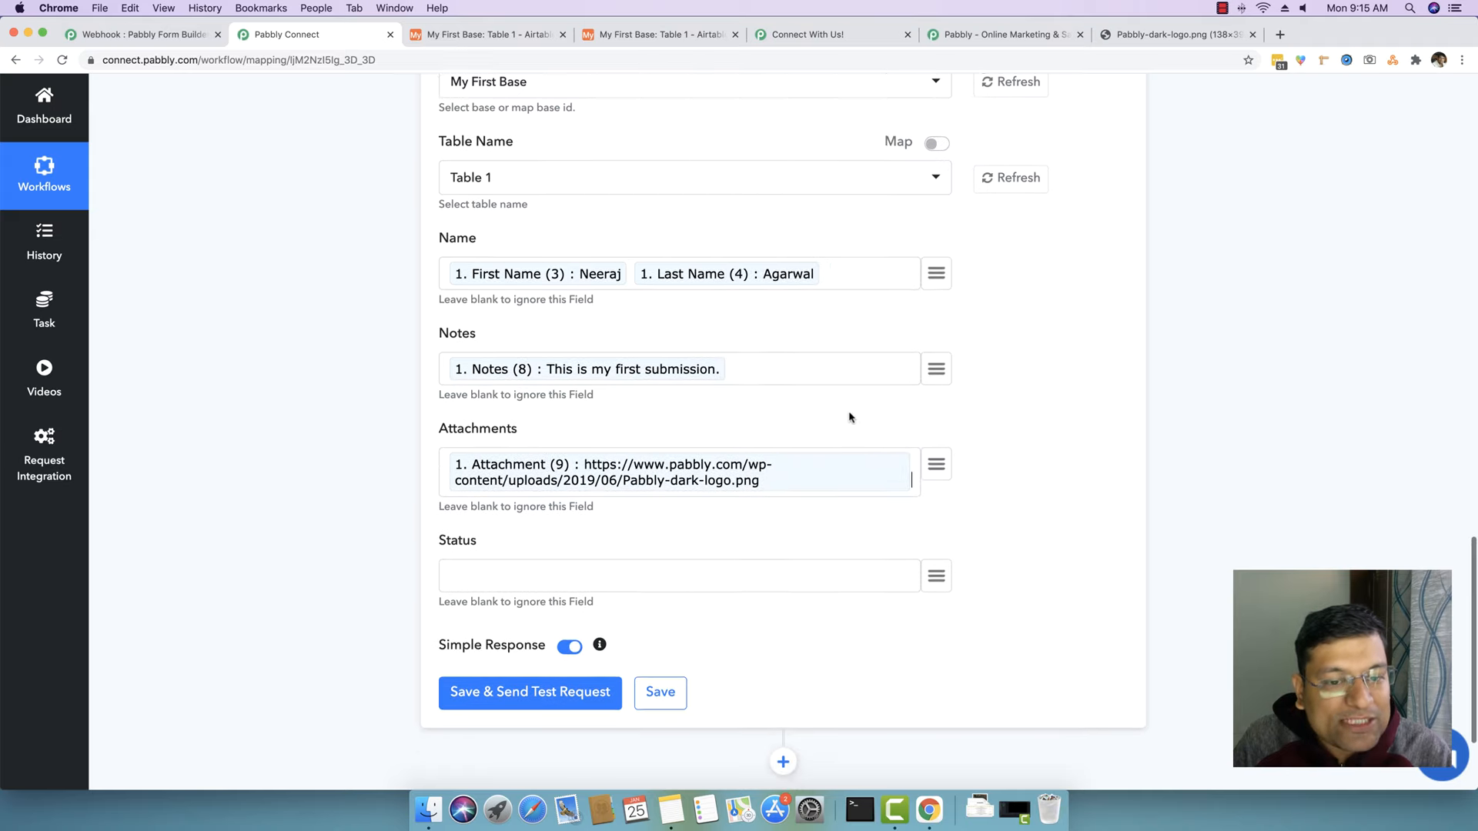
pyautogui.click(552, 561)
pyautogui.click(933, 570)
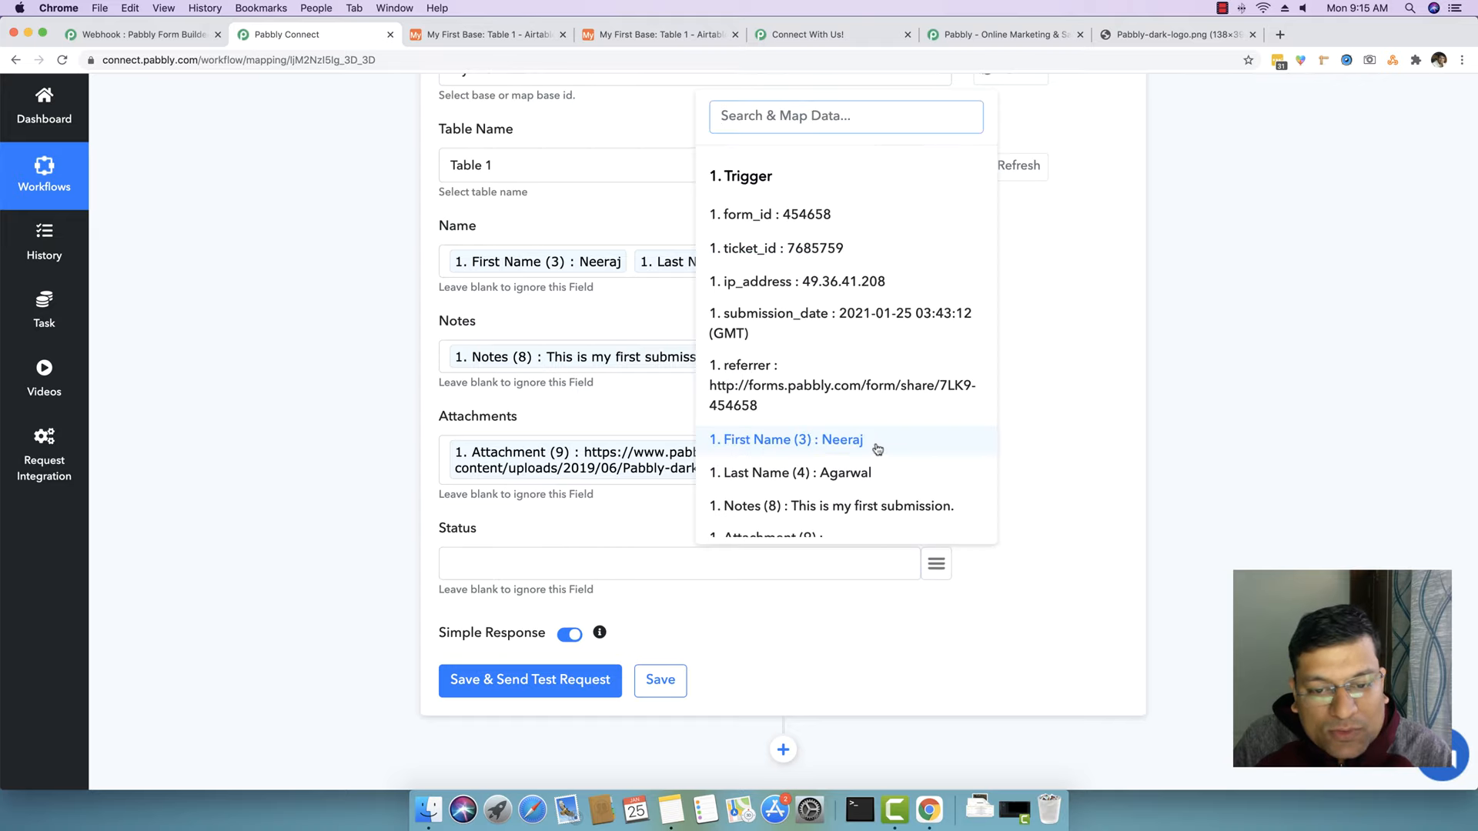
pyautogui.scroll(-3, 877, 449)
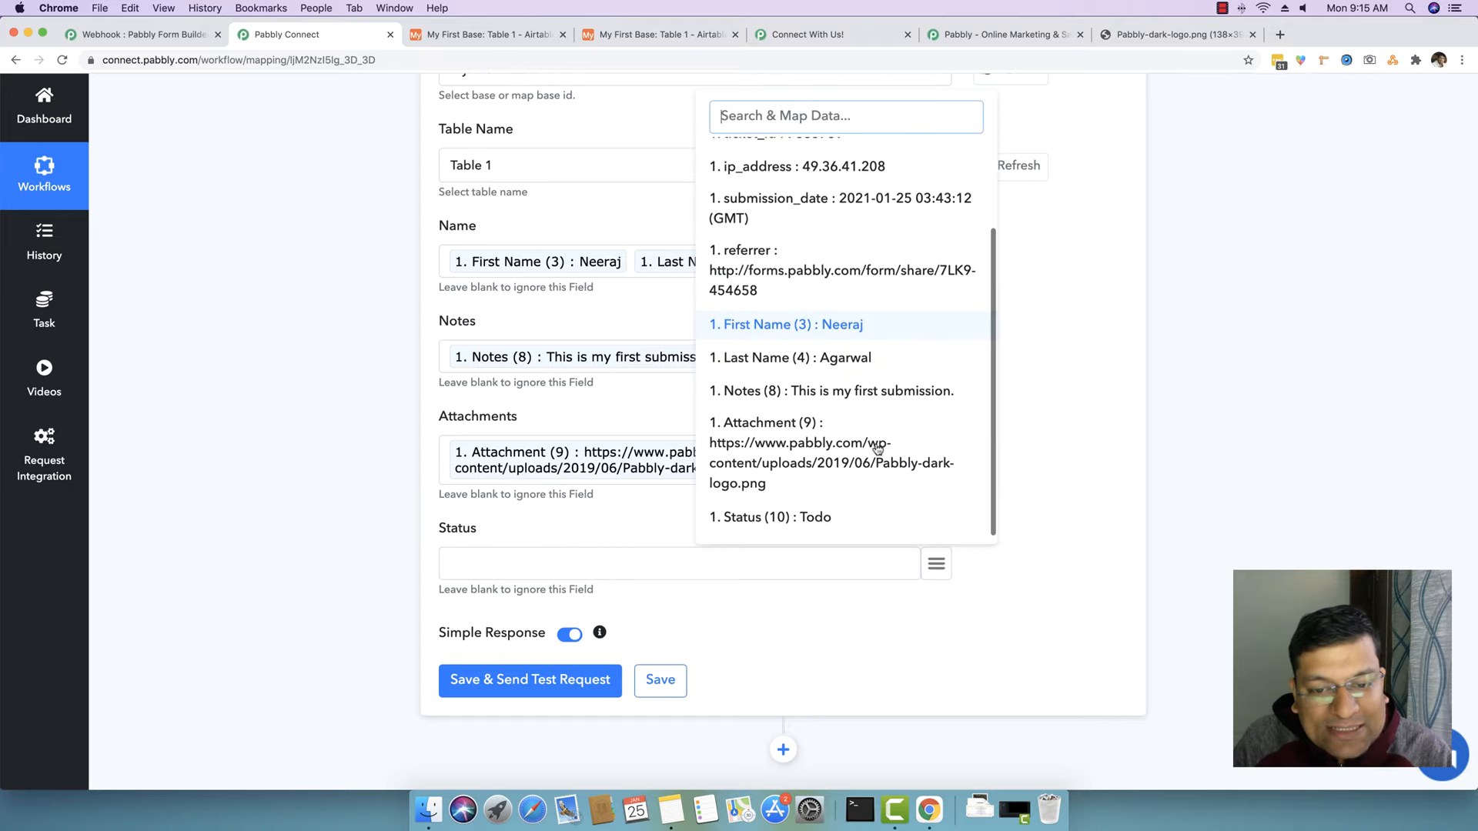
pyautogui.click(801, 518)
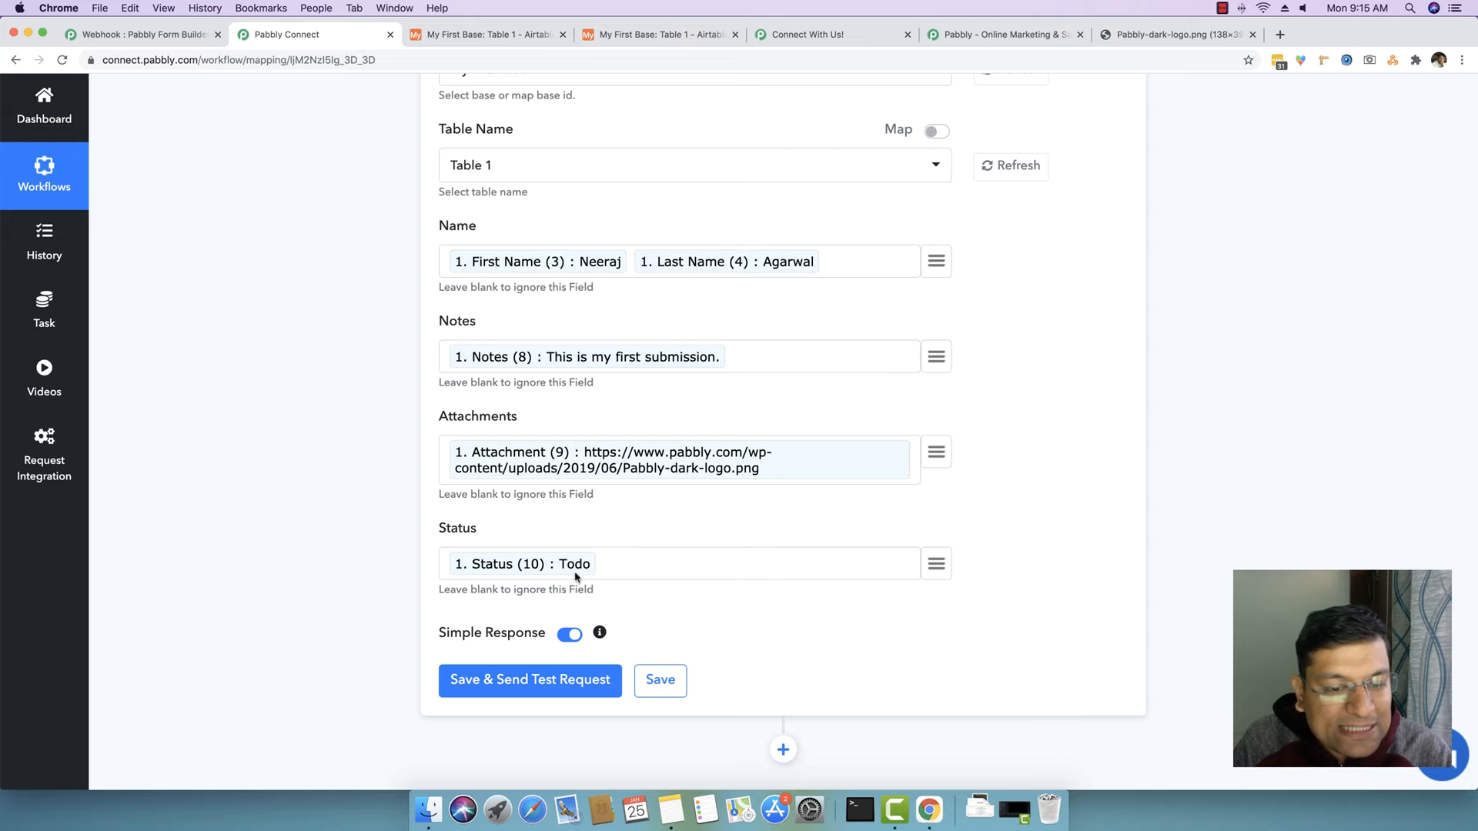
# Review the mapped fields, save the Airtable action with a test request, and check Table 1 in Airtable for the record
pyautogui.scroll(5, 565, 574)
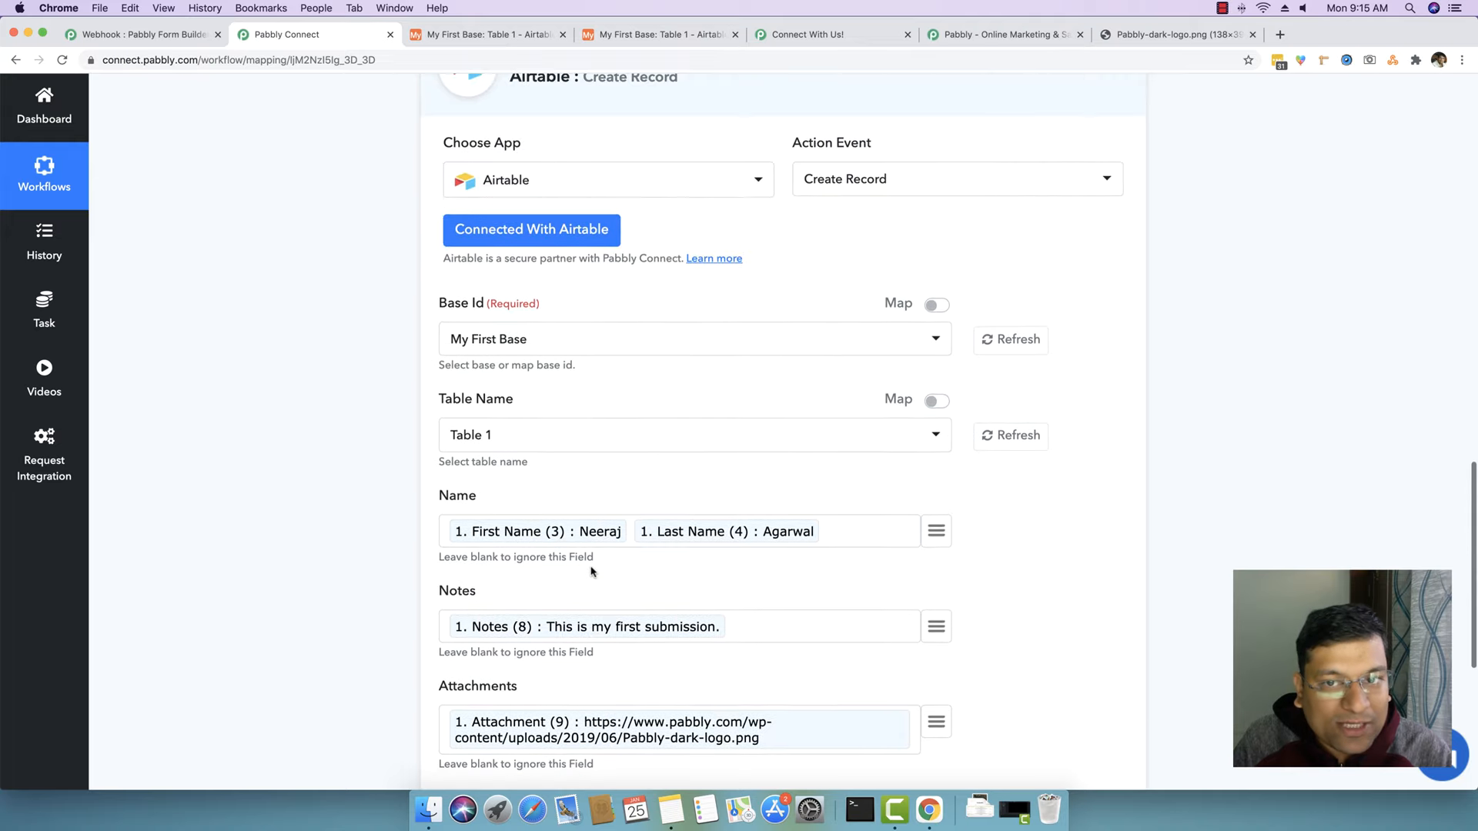
pyautogui.scroll(-5, 592, 570)
pyautogui.scroll(-1, 591, 569)
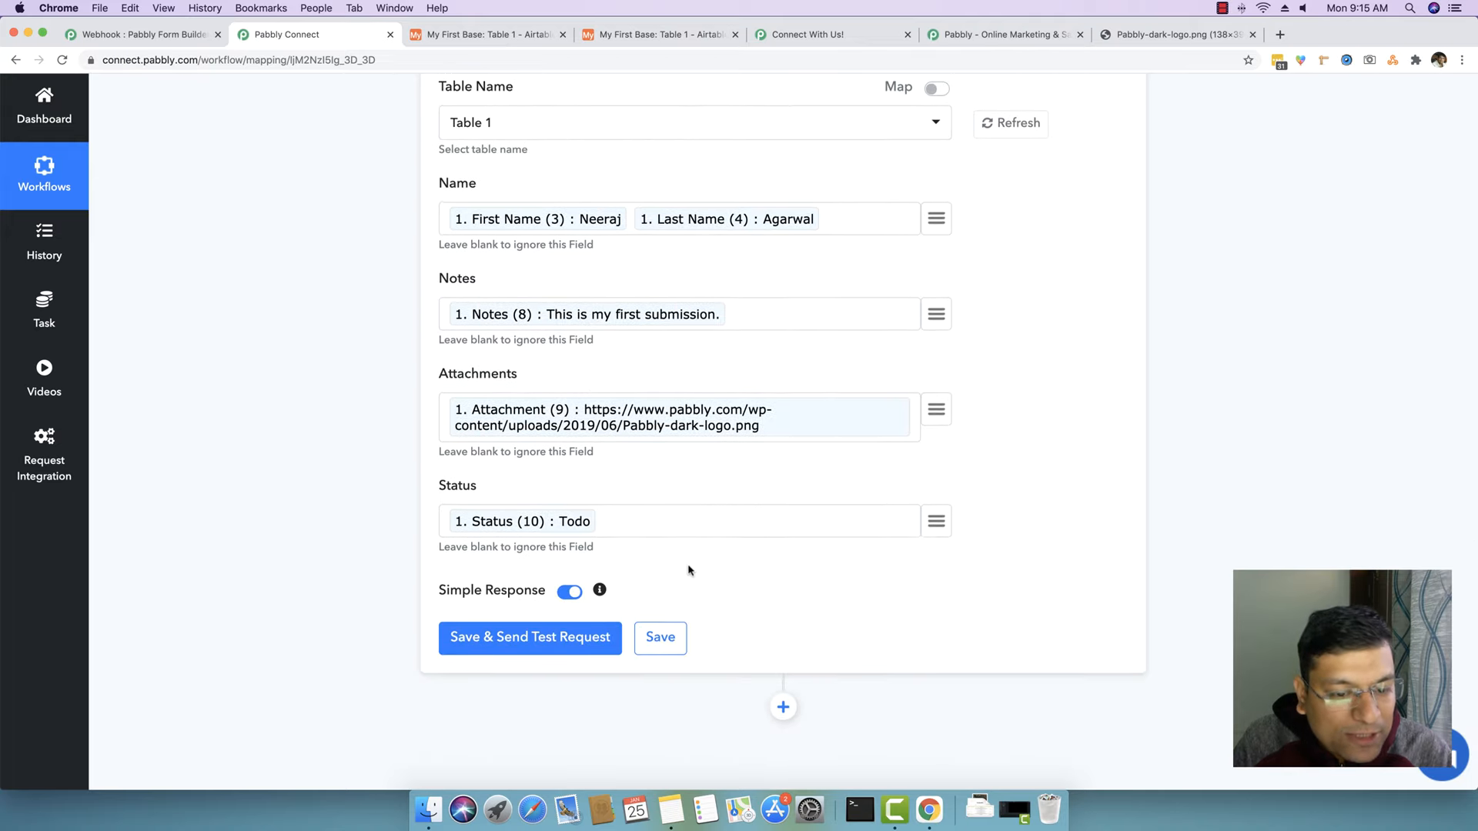
pyautogui.click(487, 640)
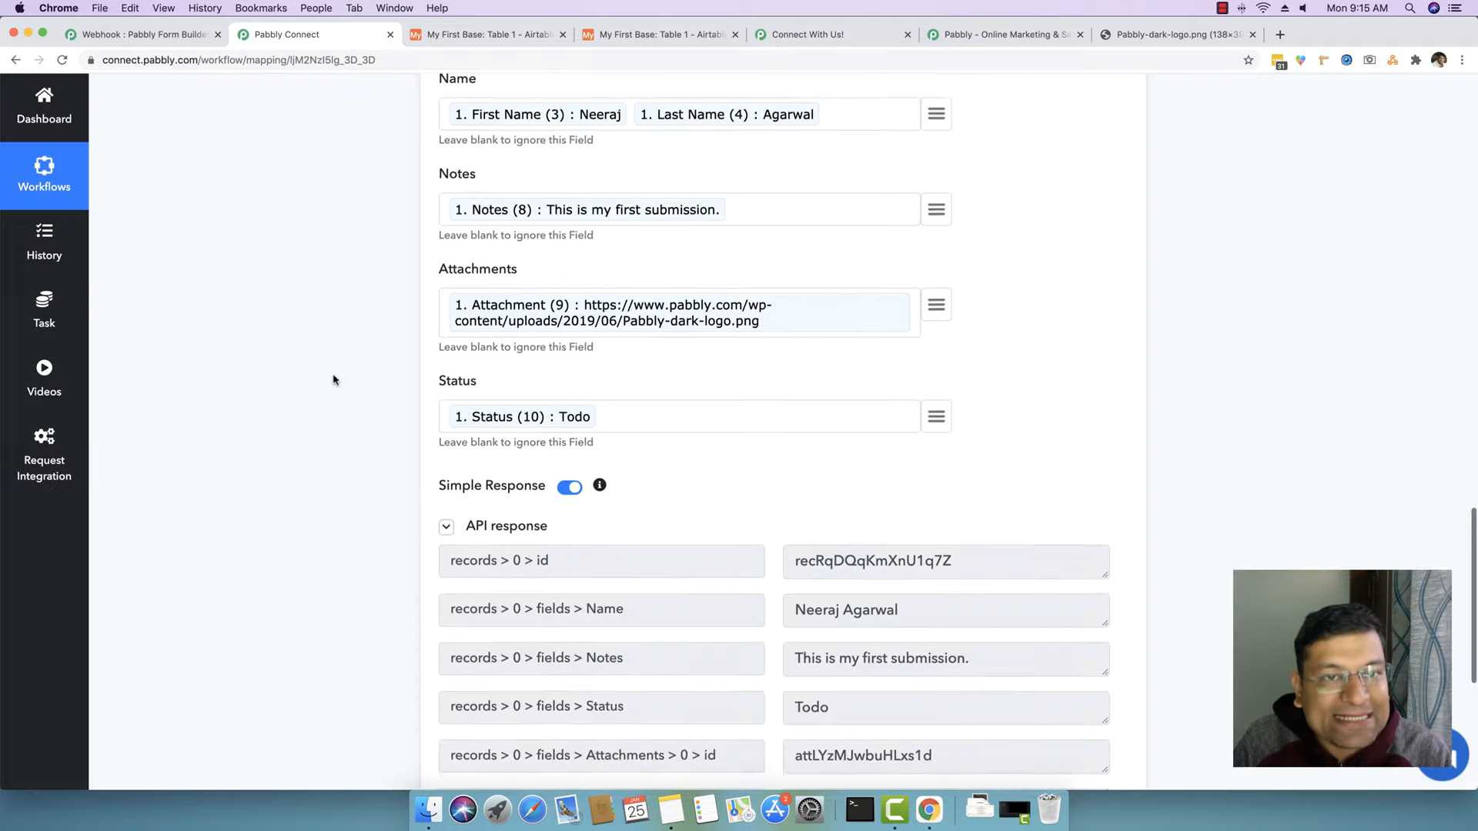
pyautogui.click(470, 34)
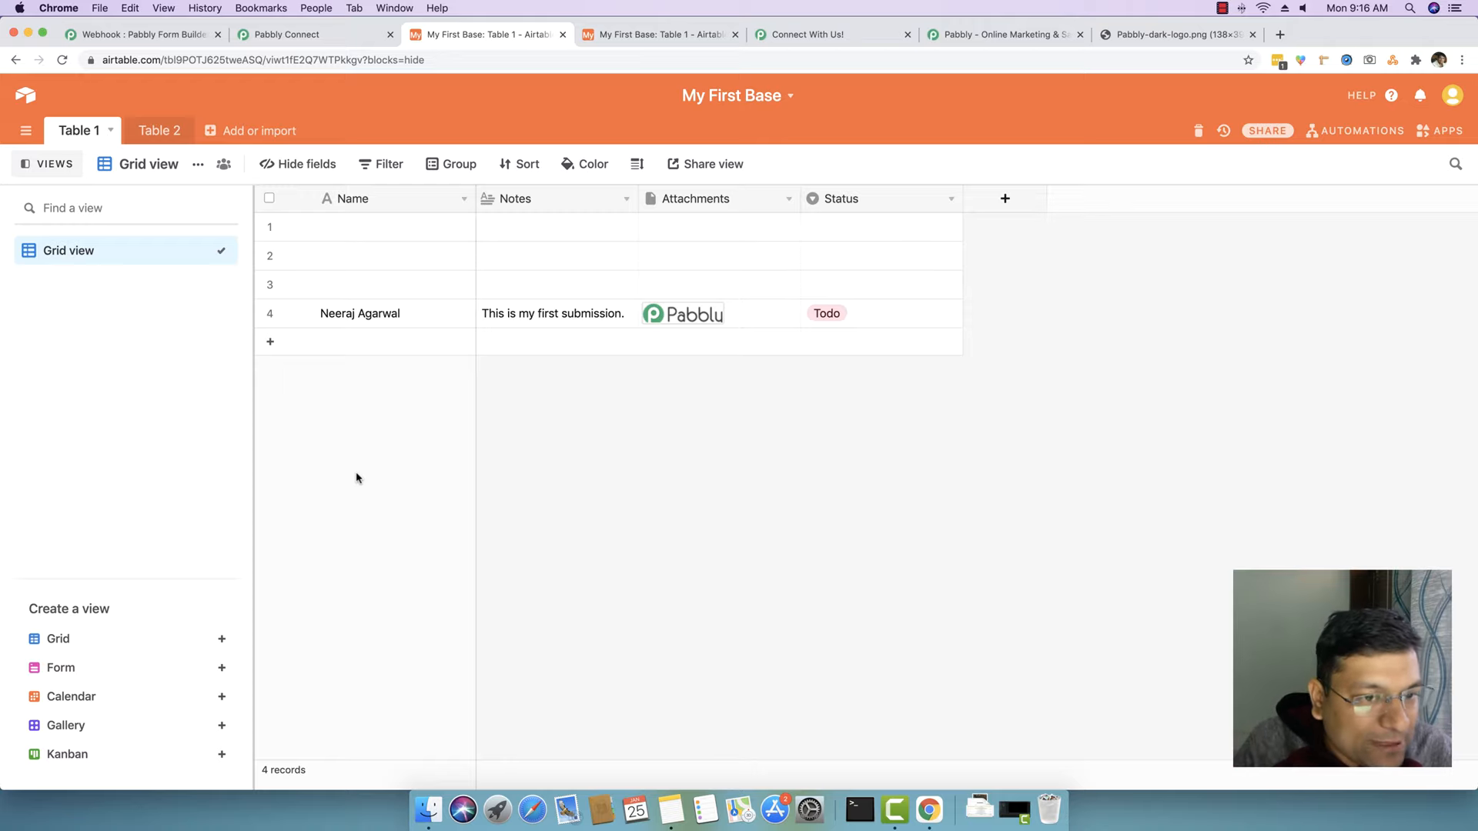
# Send a second test request from the Pabbly Connect workflow and check Table 1 in Airtable again
pyautogui.click(332, 33)
pyautogui.scroll(-6, 281, 369)
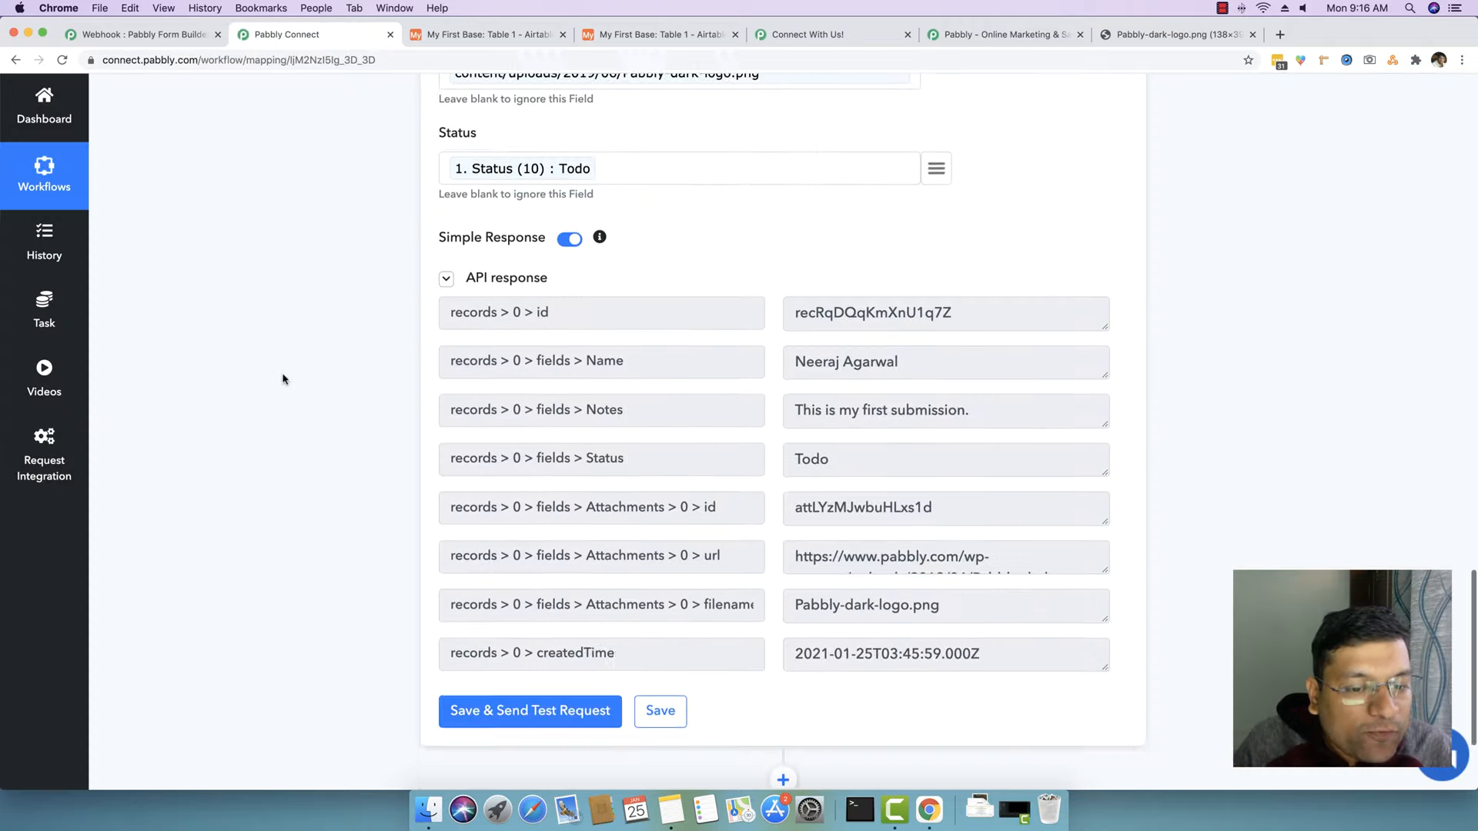
pyautogui.click(531, 642)
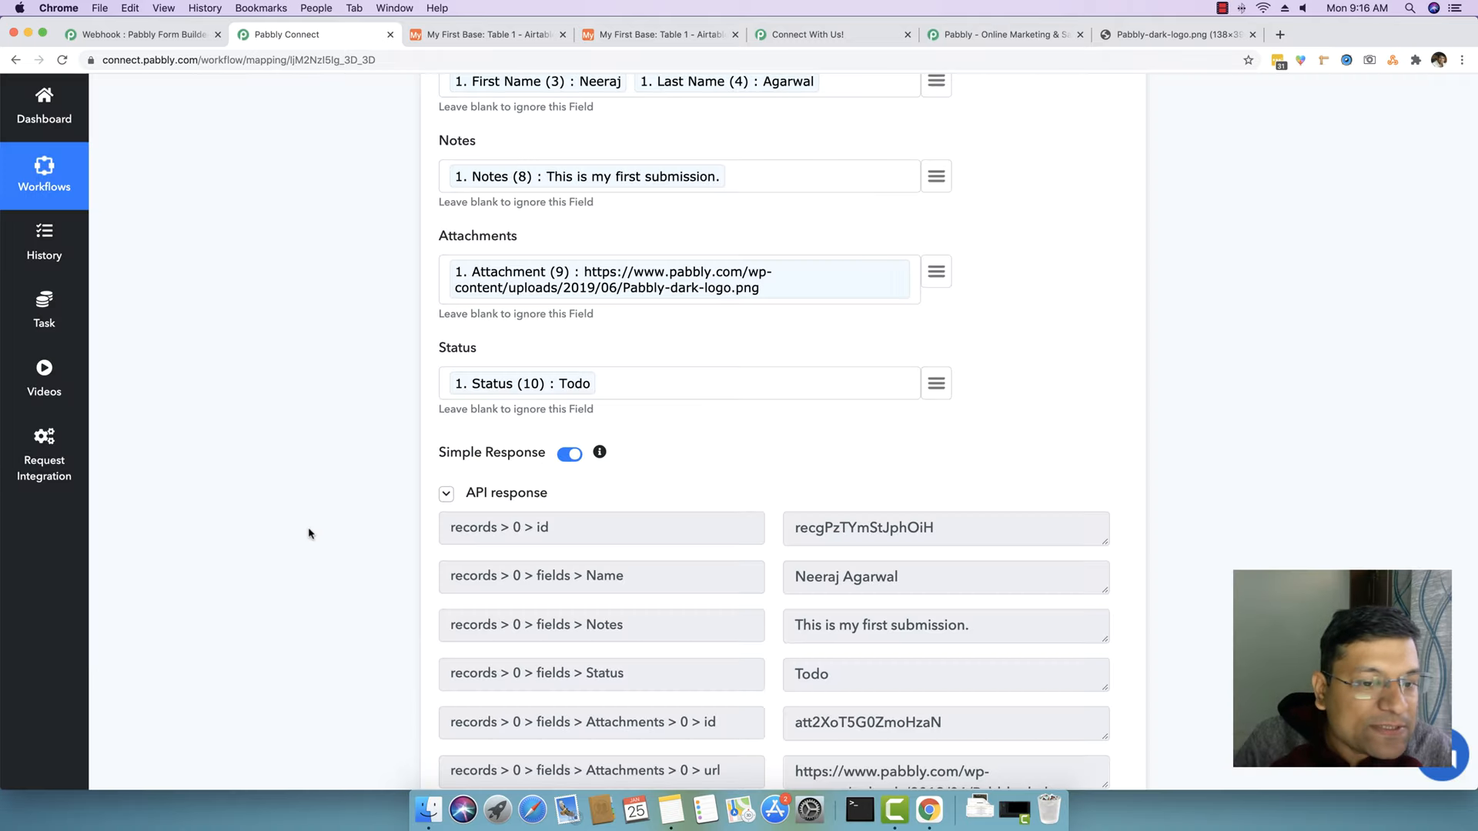
pyautogui.click(461, 35)
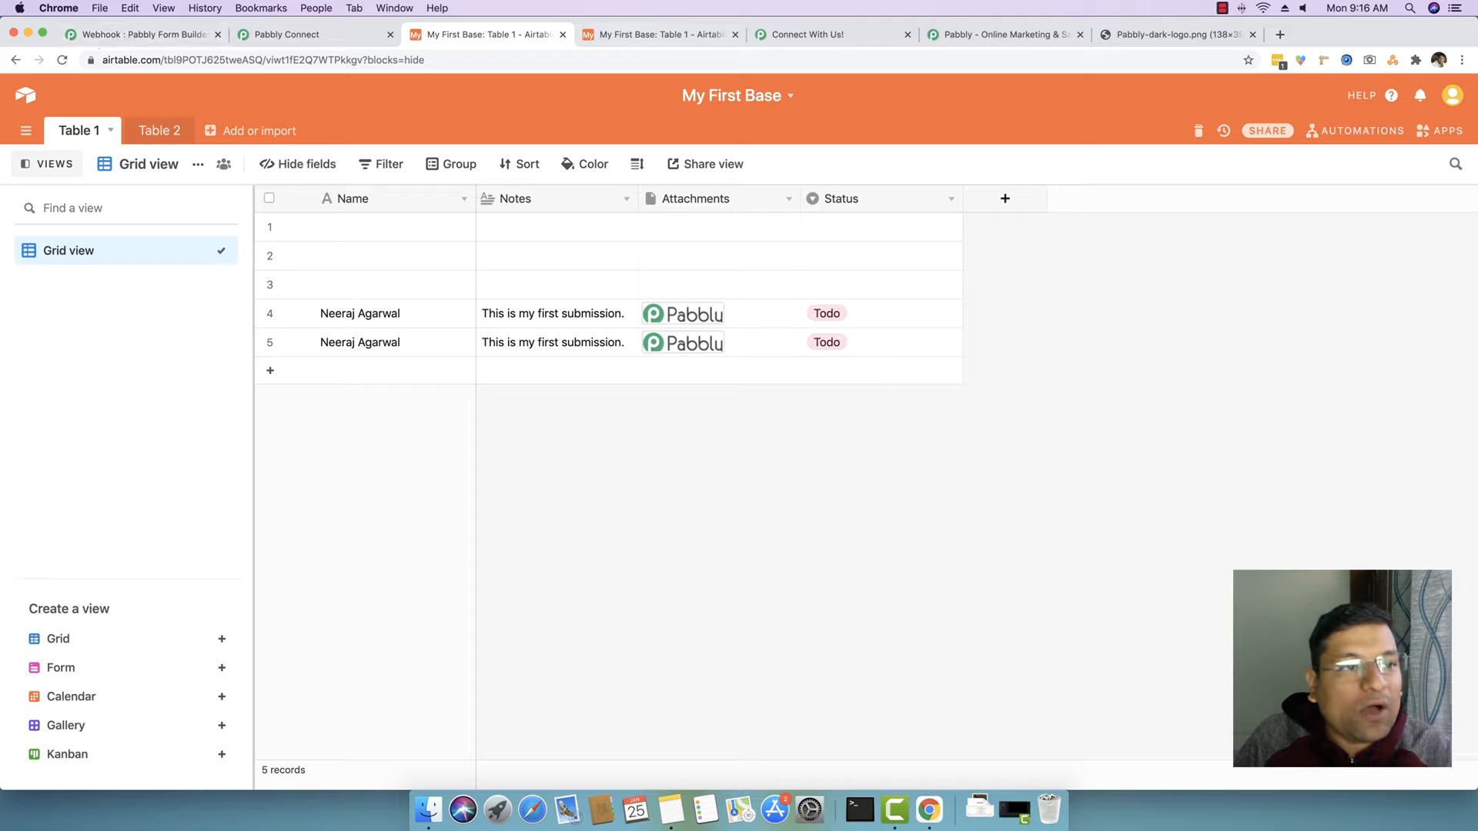
# Switch to the Connect With Us! form page and reload it to get a fresh form
pyautogui.click(829, 38)
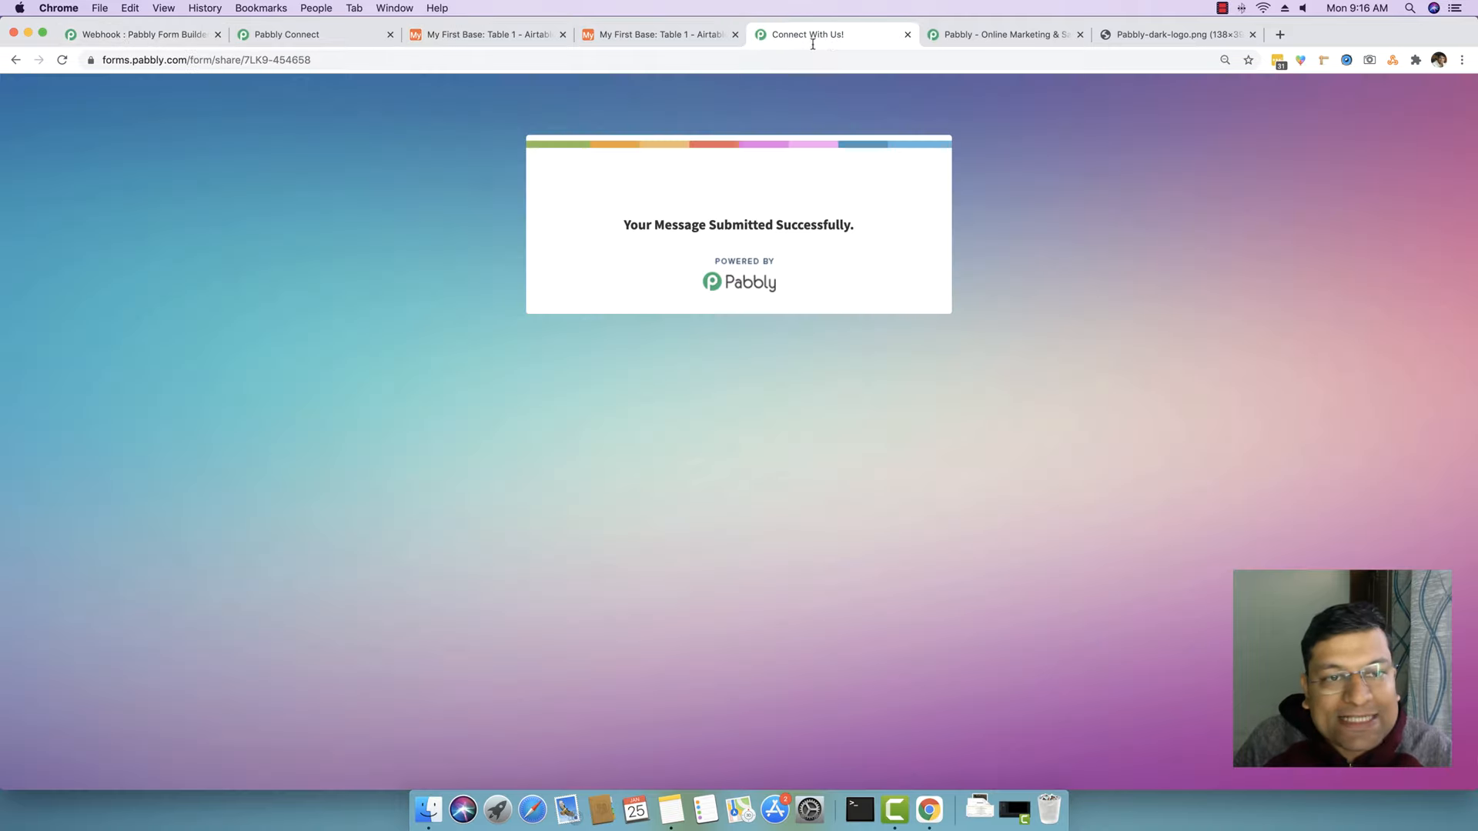
pyautogui.click(398, 61)
pyautogui.press('Return')
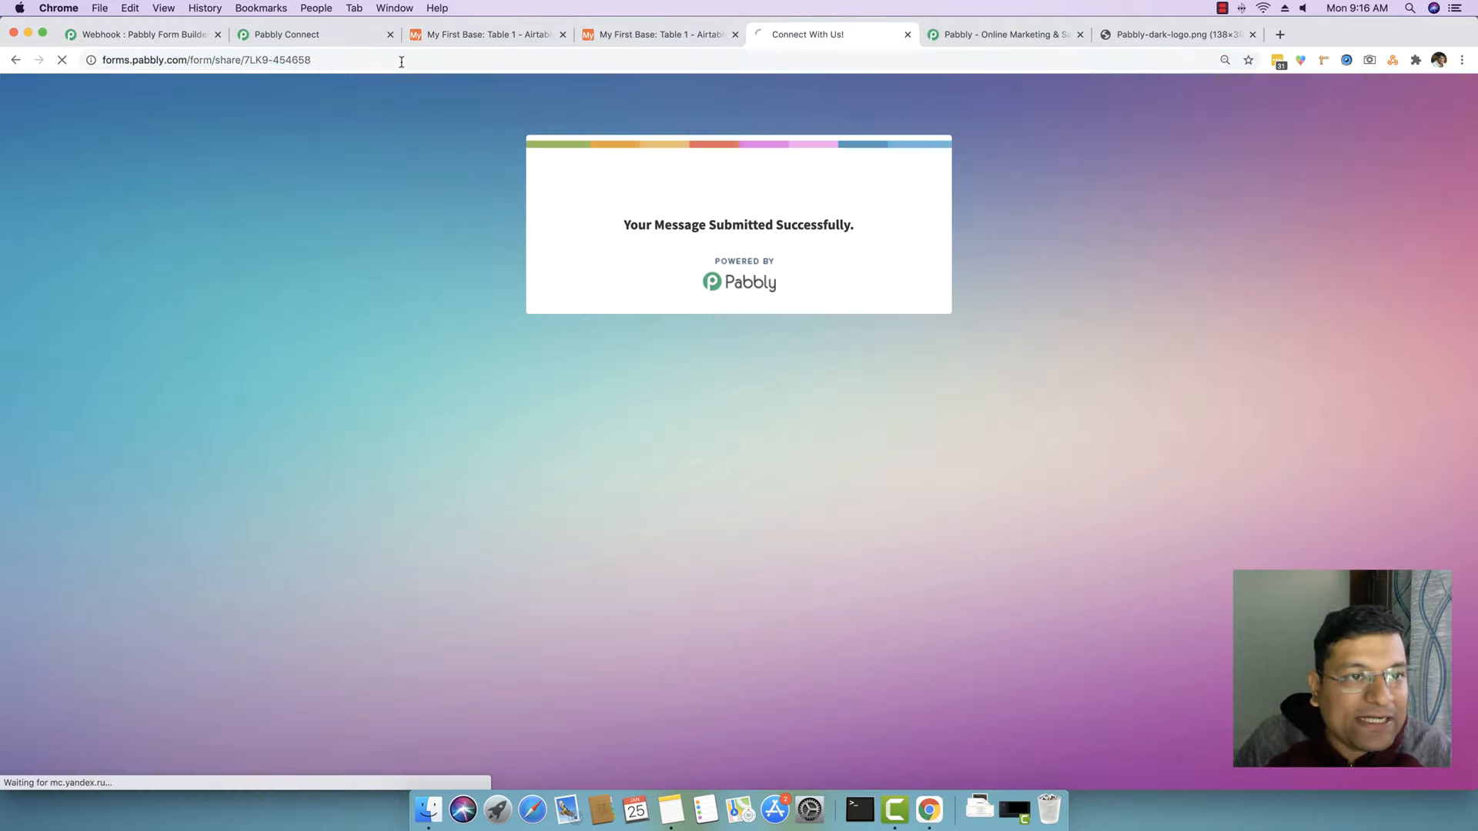
# Return to the Pabbly Connect workflow, collapse the Airtable action, and review the Pabbly Form Builder trigger
pyautogui.click(380, 29)
pyautogui.scroll(8, 784, 313)
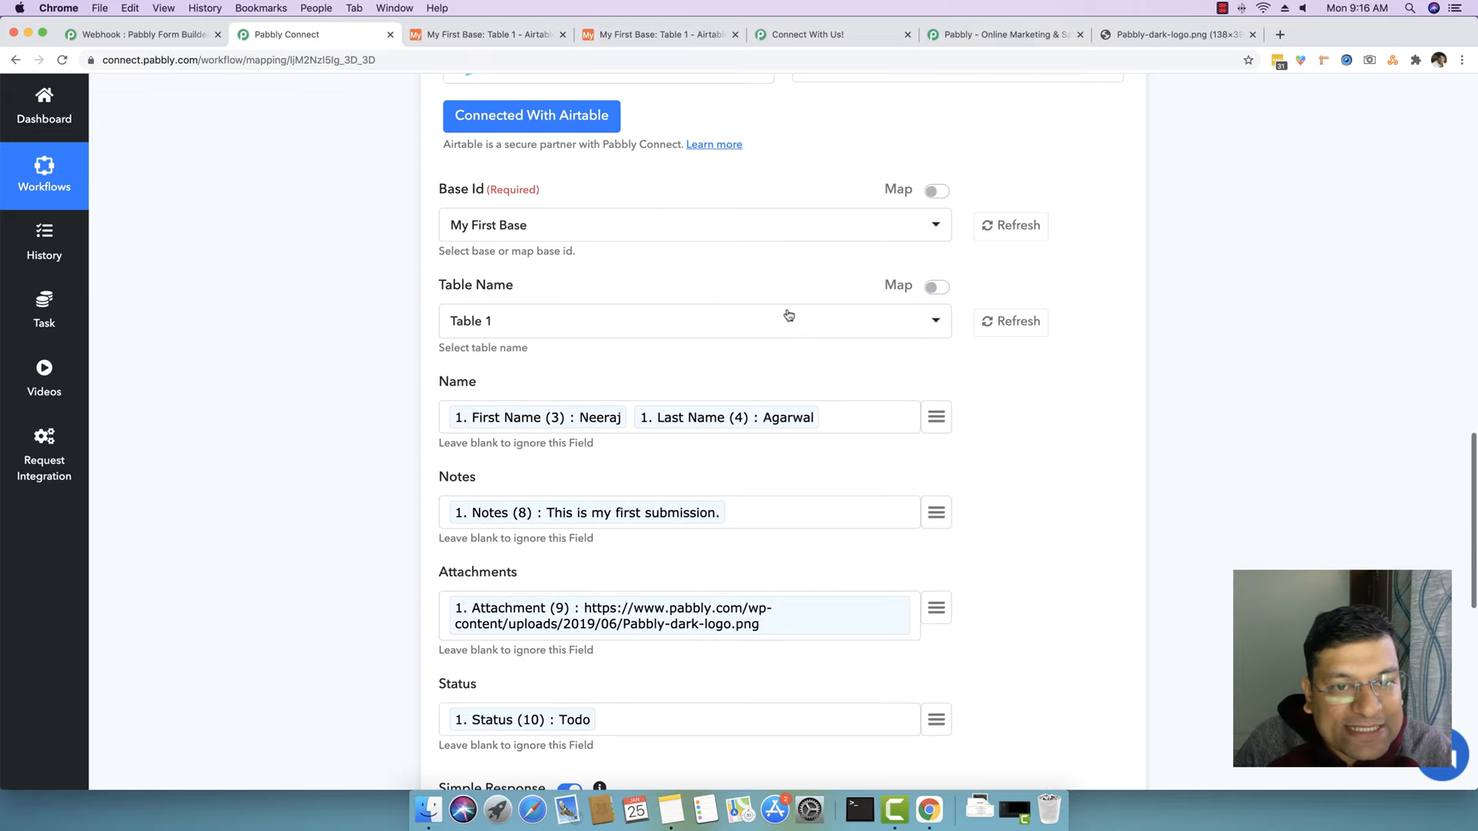
pyautogui.click(722, 235)
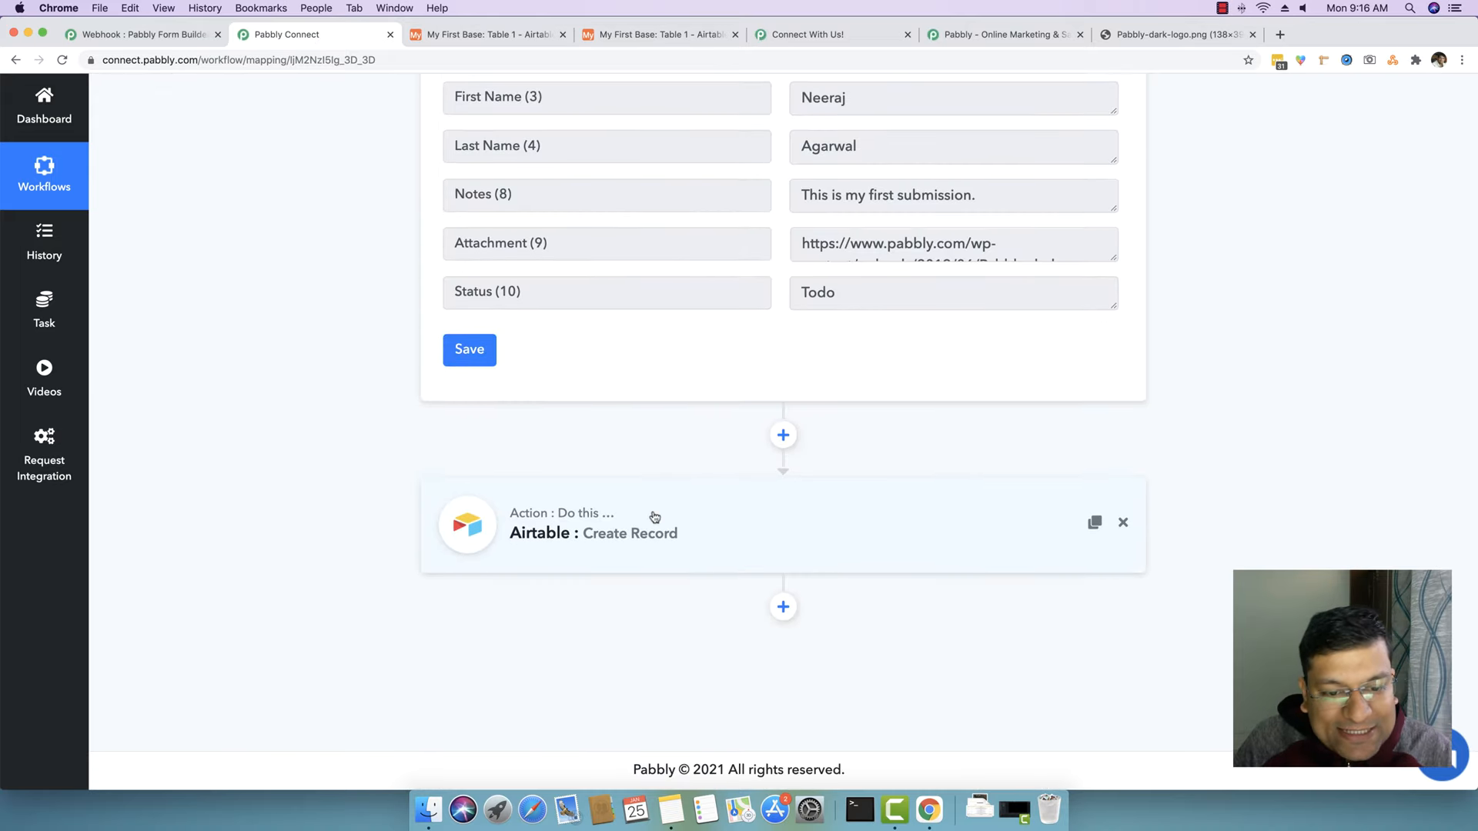
pyautogui.scroll(10, 518, 474)
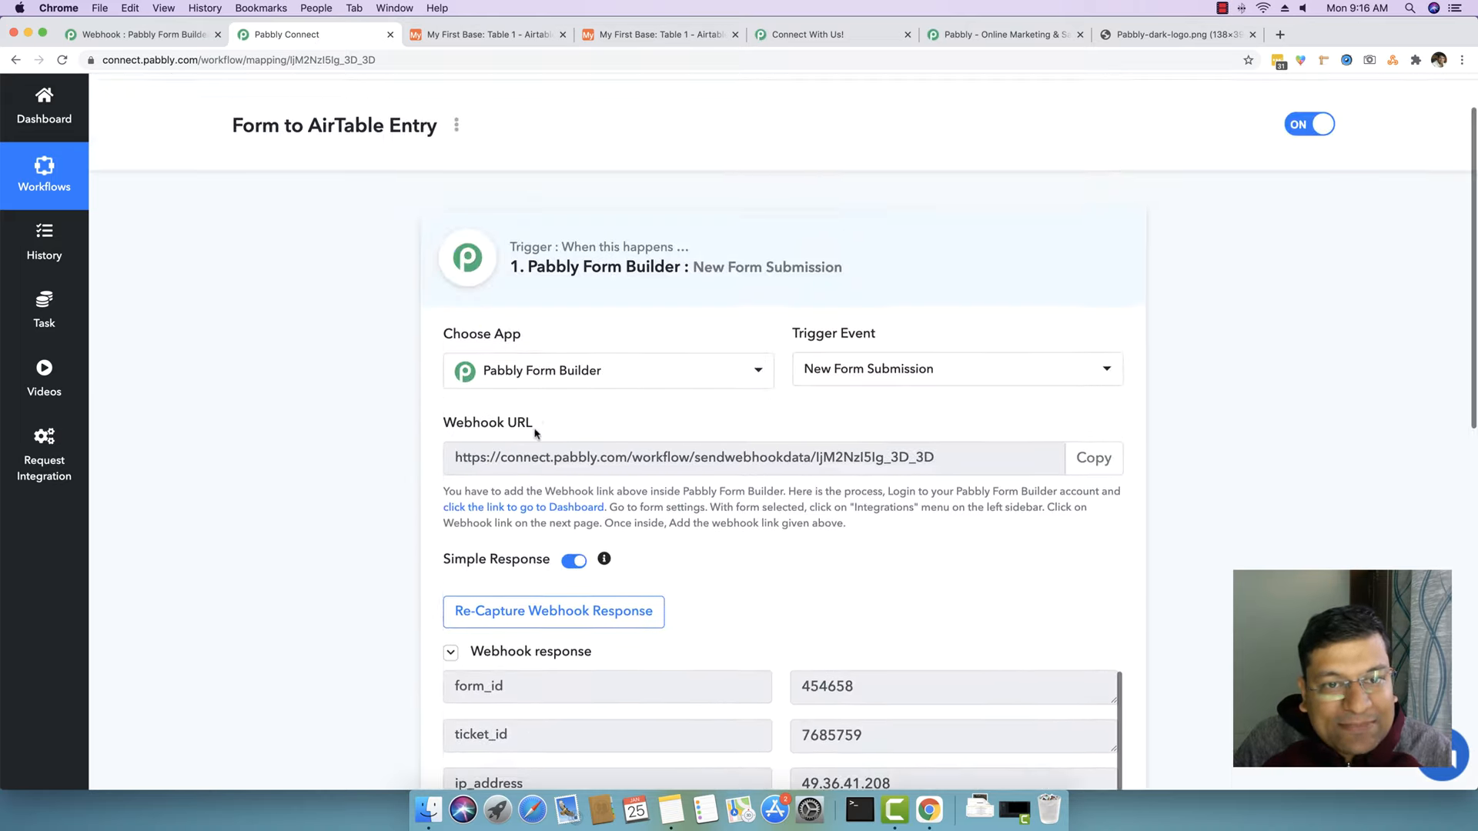
# Collapse the Pabbly Form Builder trigger and check the workflow's status switch
pyautogui.click(651, 285)
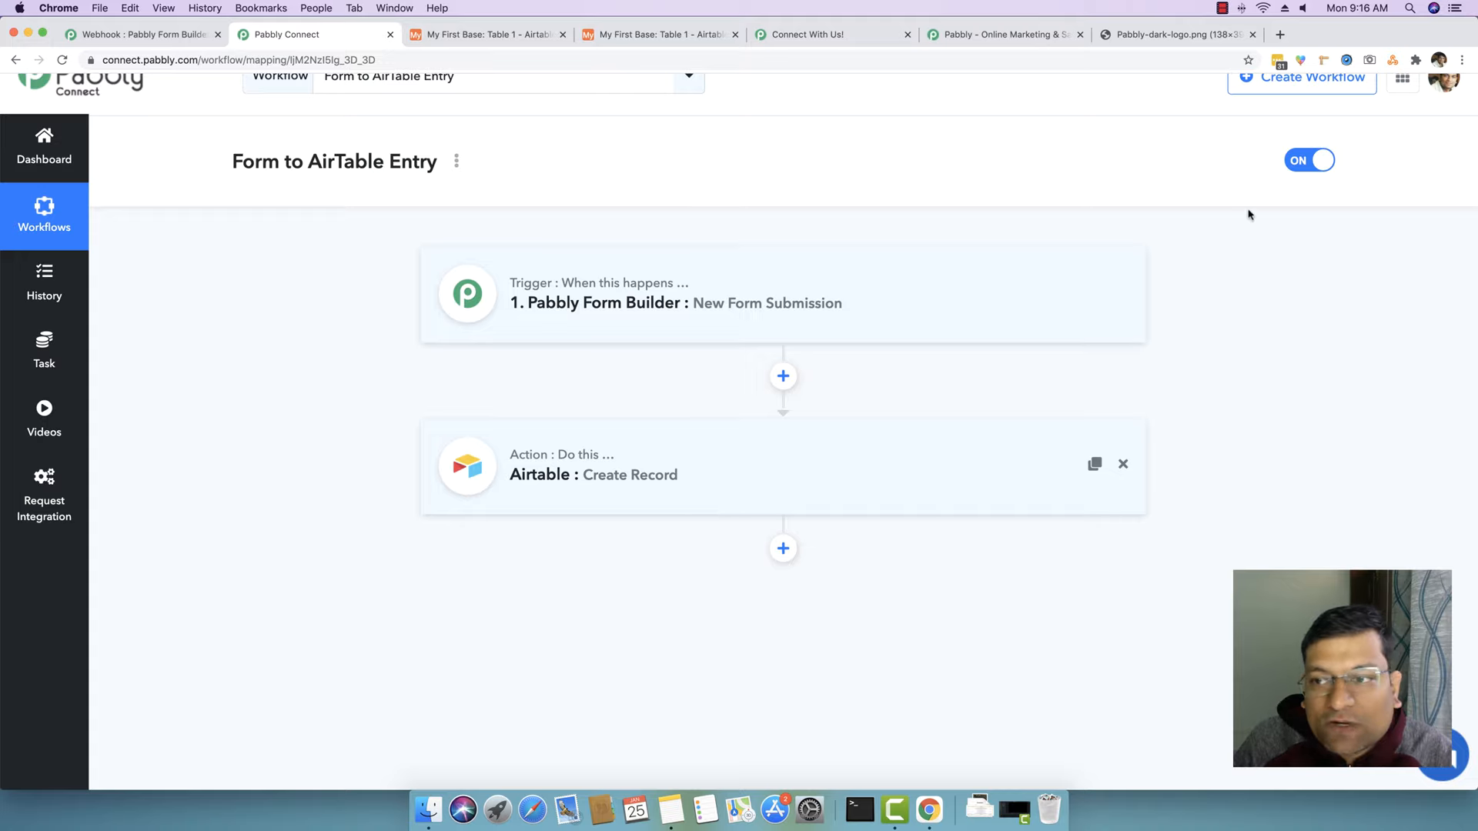
pyautogui.scroll(1, 1303, 198)
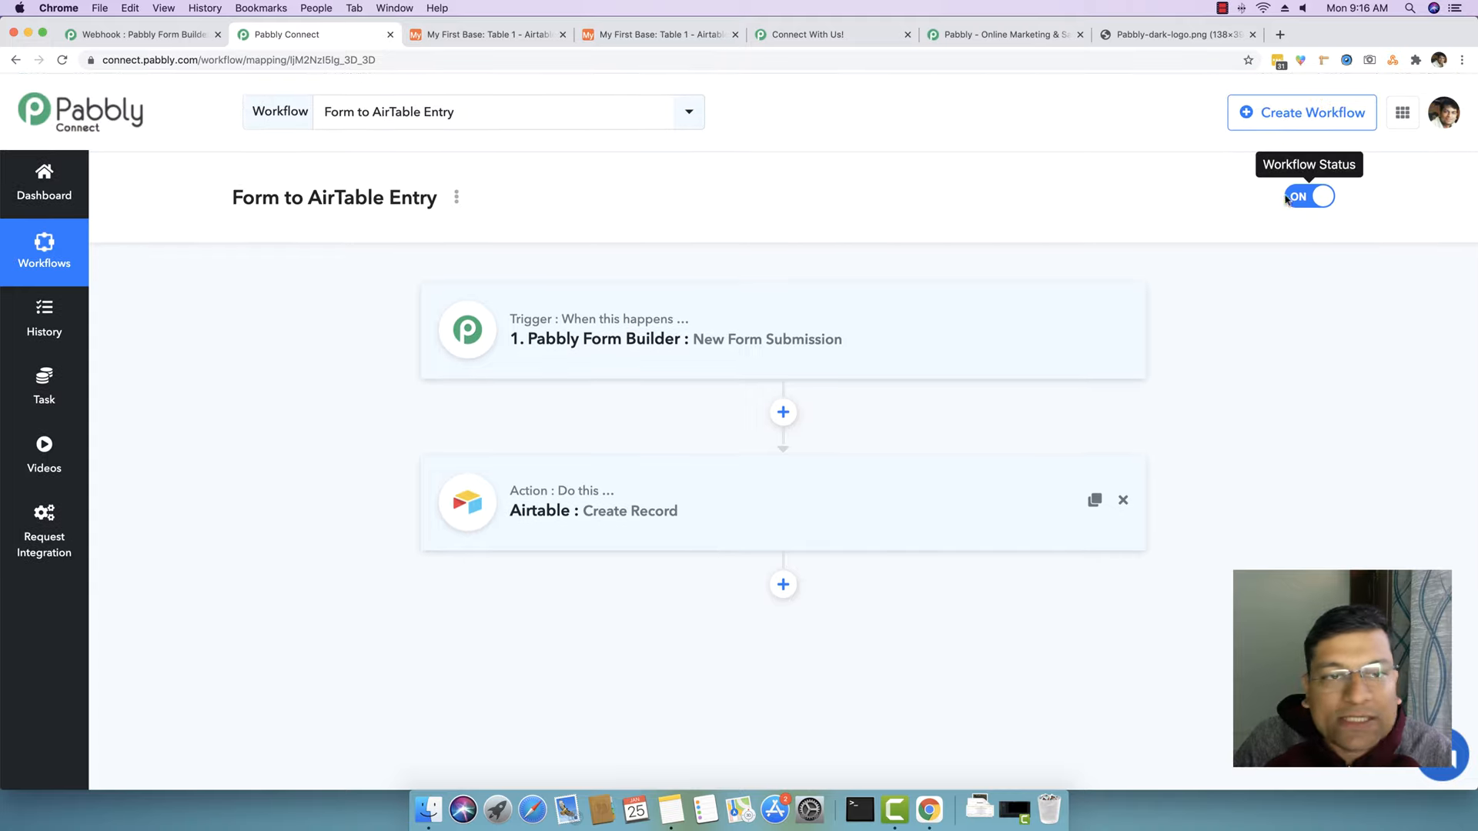
# Fill in the client's first and last name on the Connect With Us! form and enter the note "This is my another submission"
pyautogui.click(791, 38)
pyautogui.click(638, 300)
pyautogui.write('P')
pyautogui.write('Agarwal')
pyautogui.press('Tab')
pyautogui.write('This is my ano')
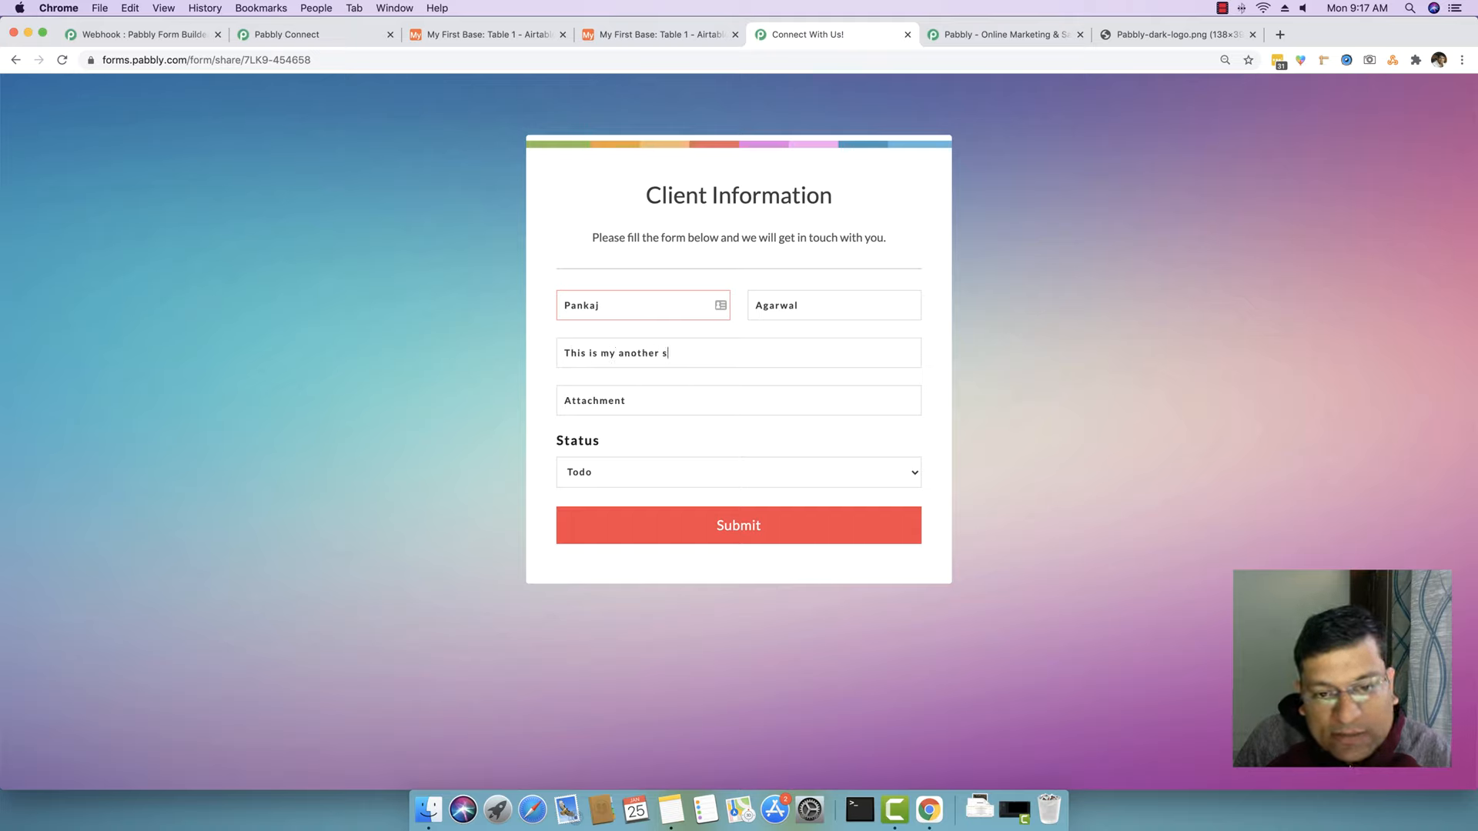
pyautogui.write('ther submission')
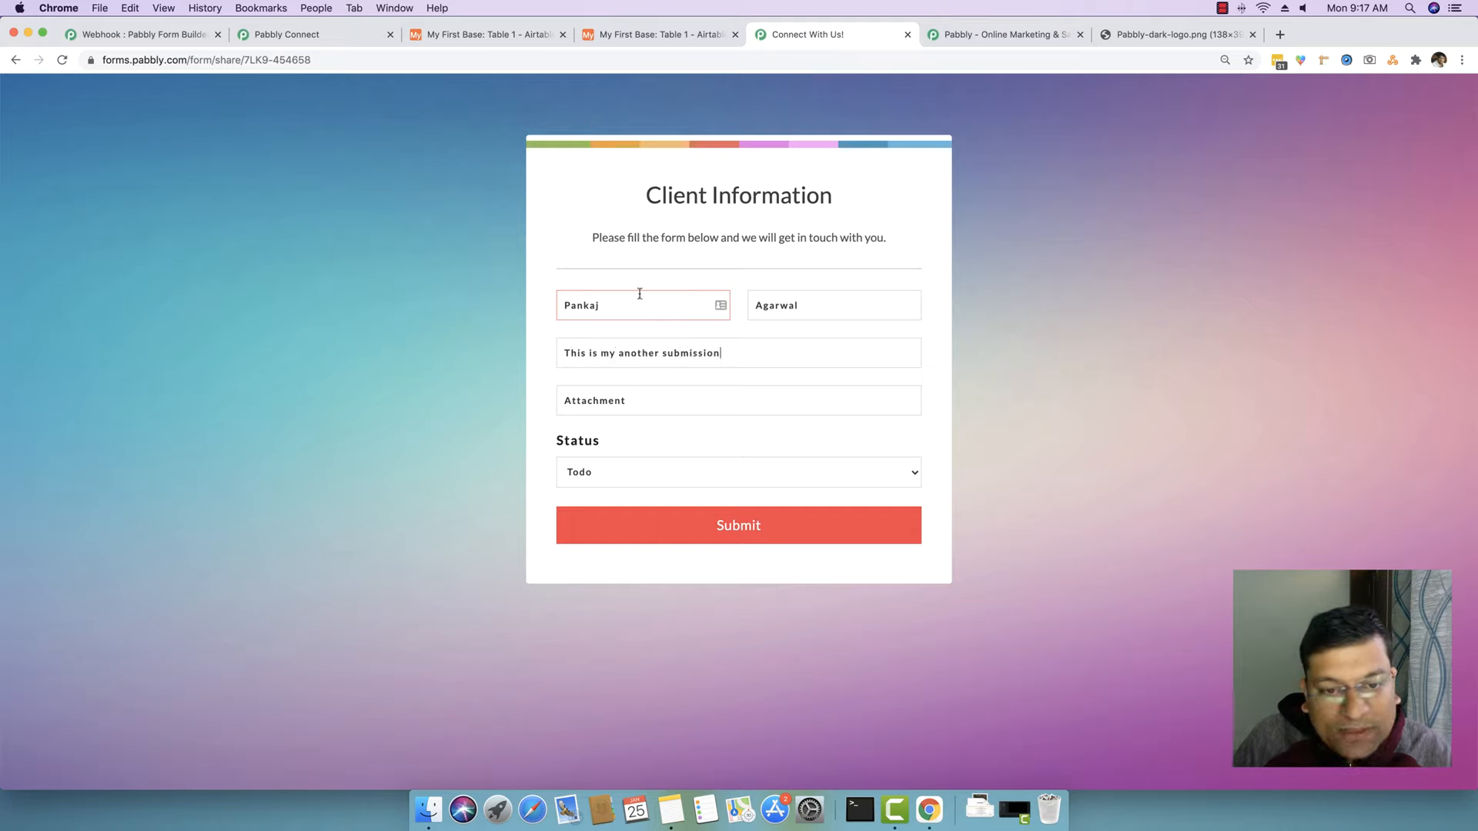
# Go to inkthemes.com in the browser tab that holds the Pabbly website, to find an image for the attachment
pyautogui.click(619, 388)
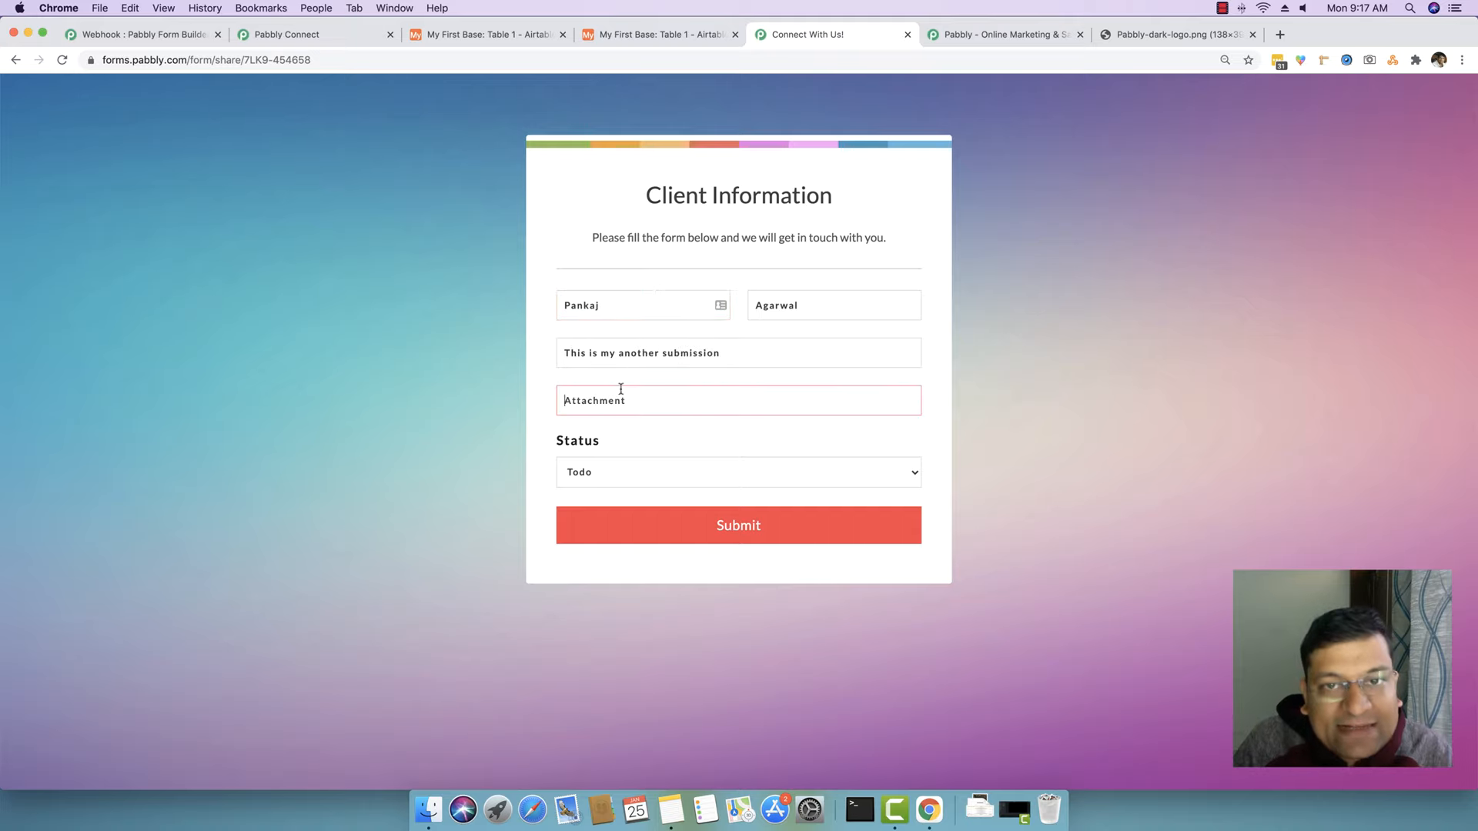
pyautogui.click(985, 39)
pyautogui.click(969, 55)
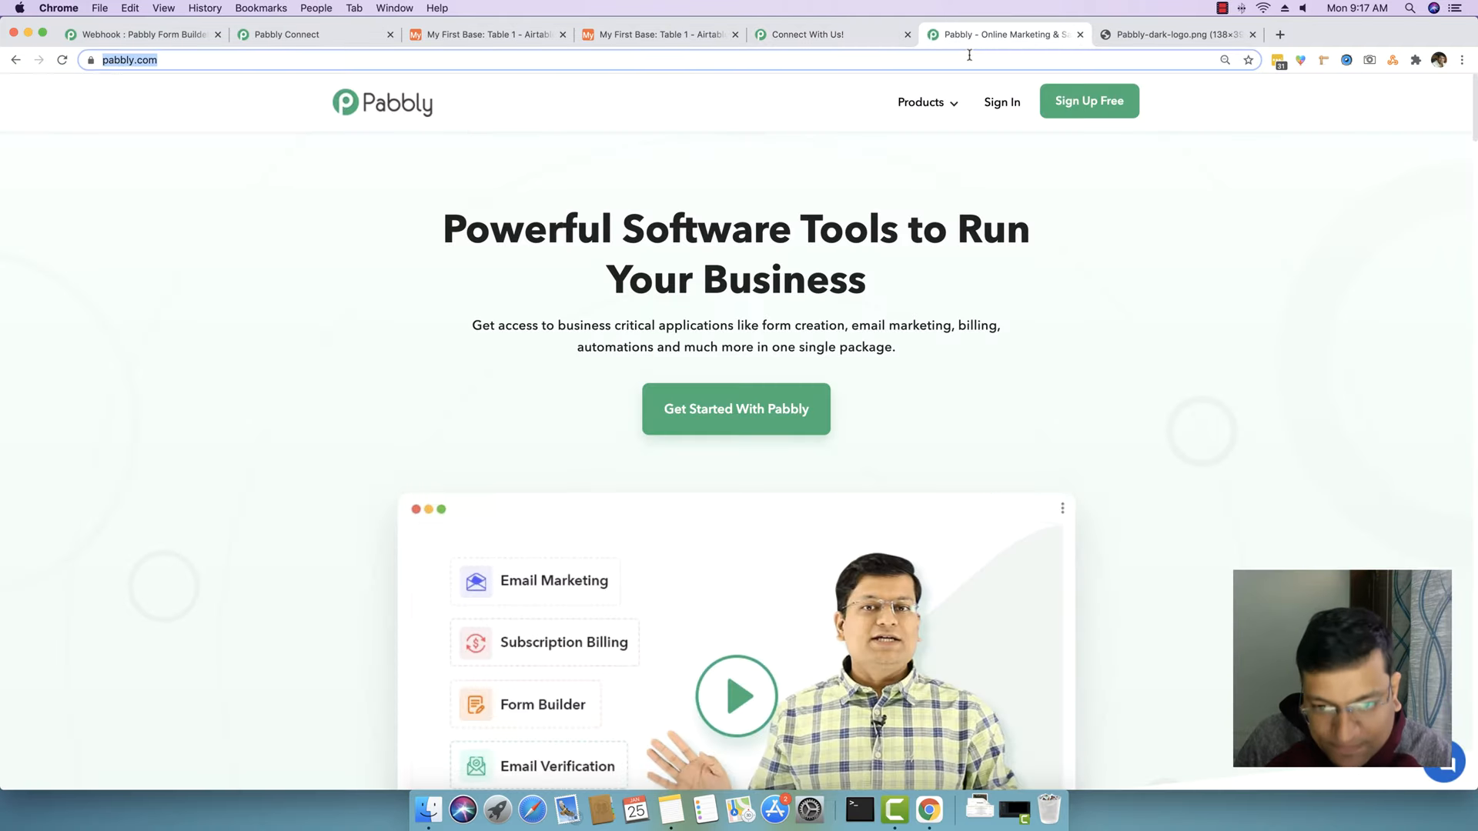
pyautogui.write('inkthemes')
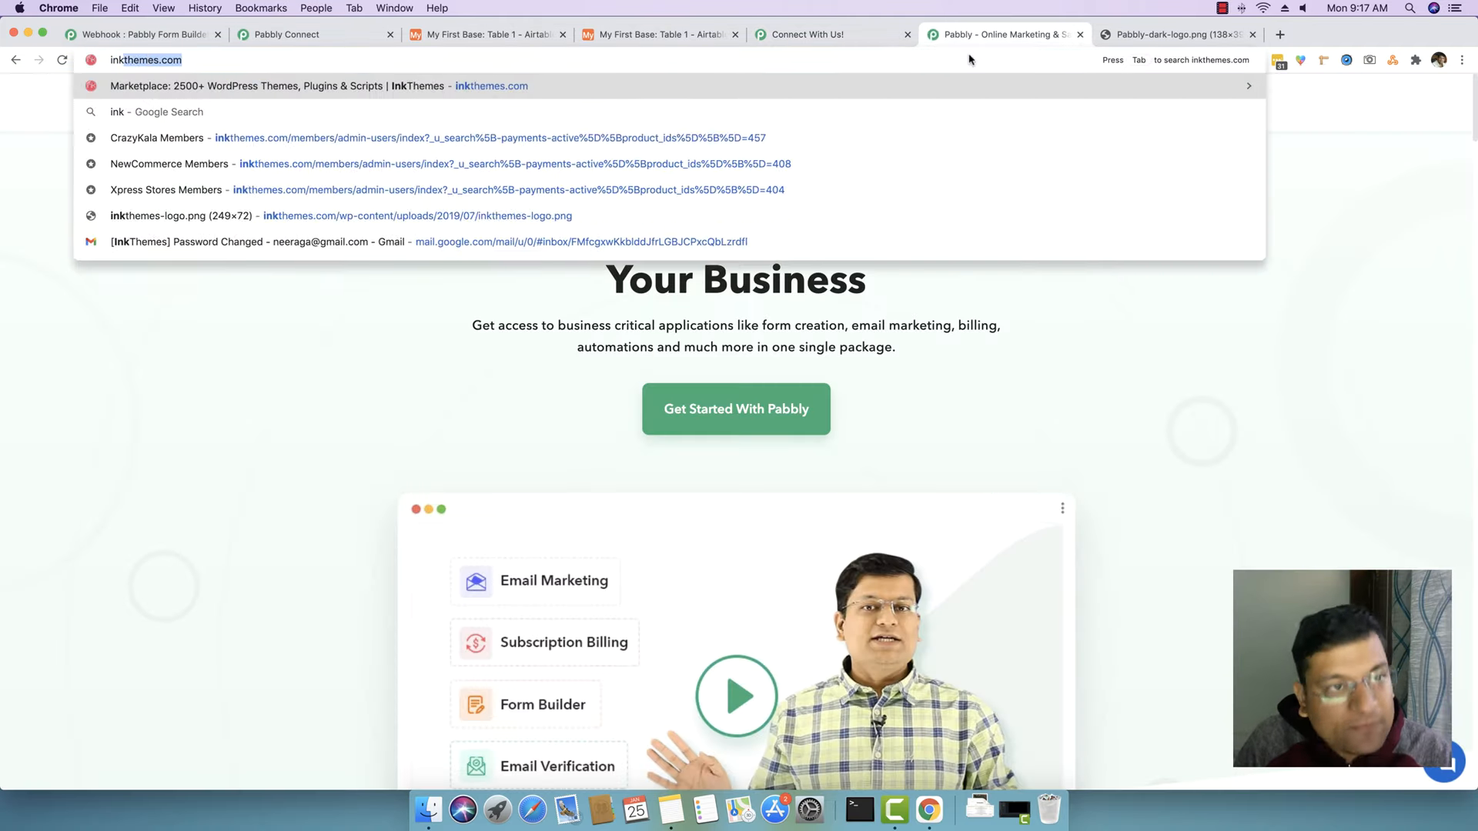
pyautogui.press('Return')
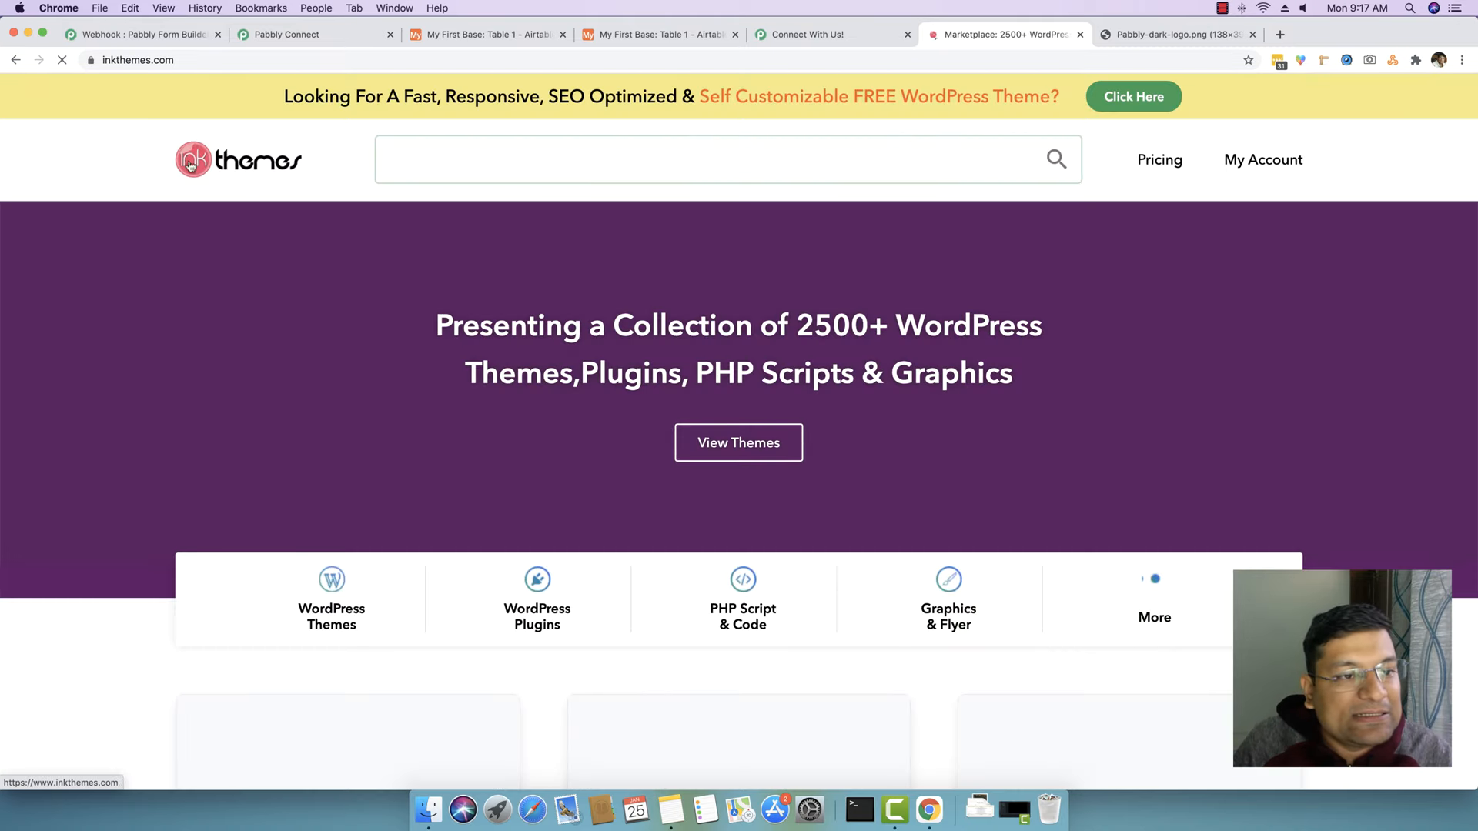
# Open the InkThemes logo image in a new tab and copy its URL
pyautogui.rightClick(192, 159)
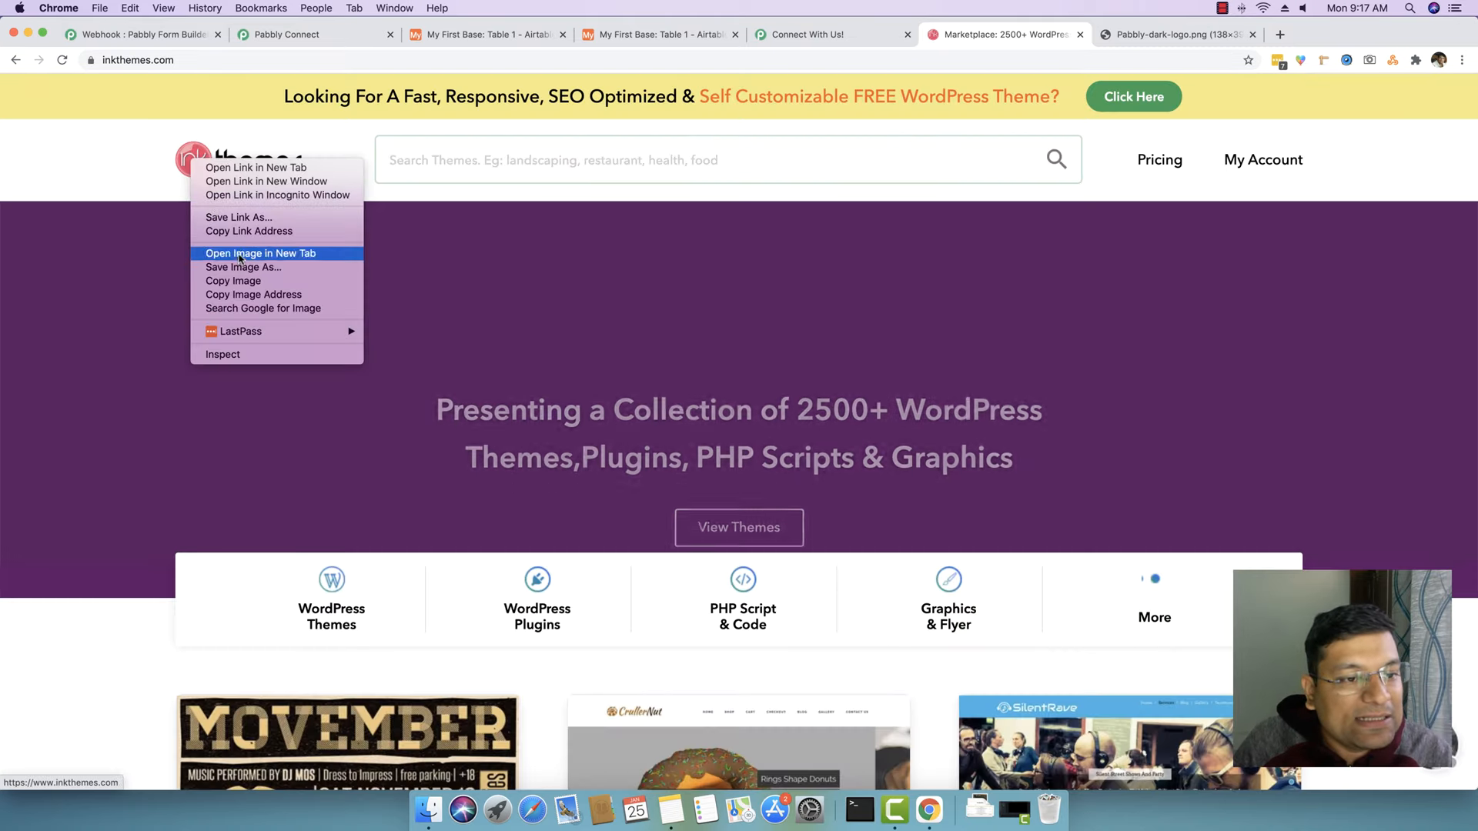
pyautogui.click(234, 254)
pyautogui.hotkey('ctrl', 'Tab')
pyautogui.rightClick(904, 63)
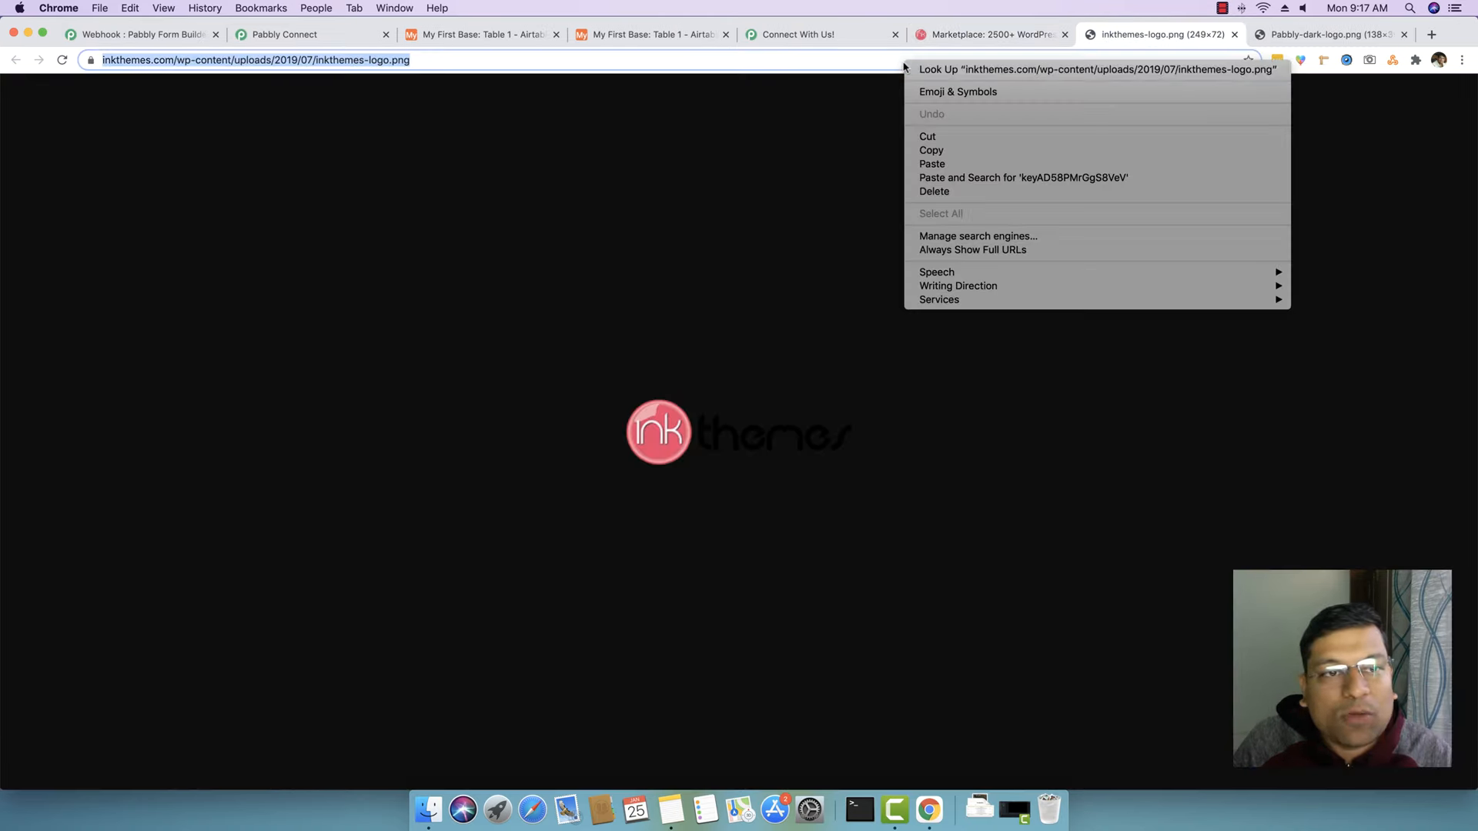
pyautogui.click(924, 151)
# Paste the InkThemes logo URL into the form's Attachment field and set Status to Done
pyautogui.click(826, 36)
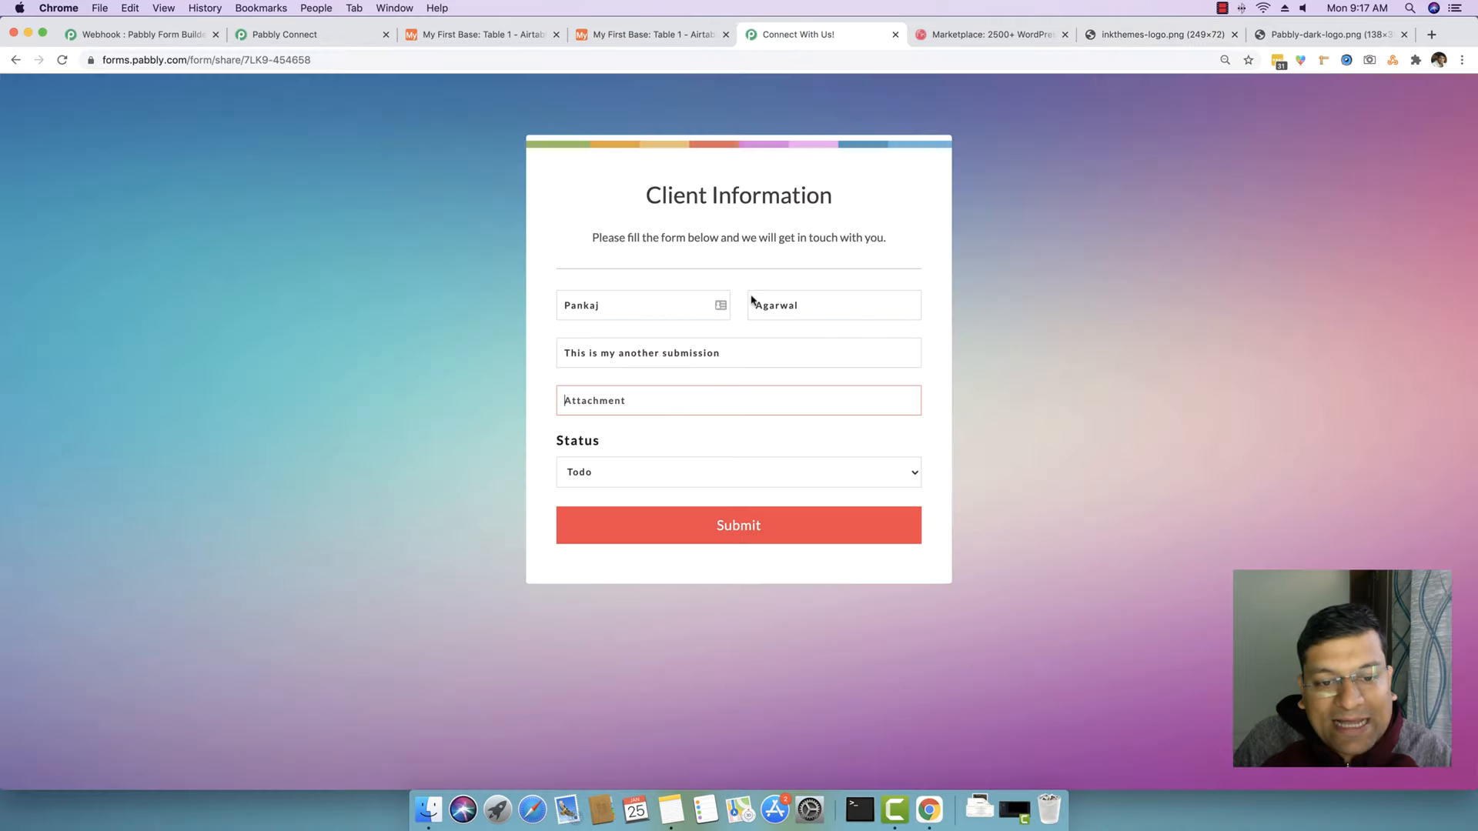
pyautogui.press('super+v')
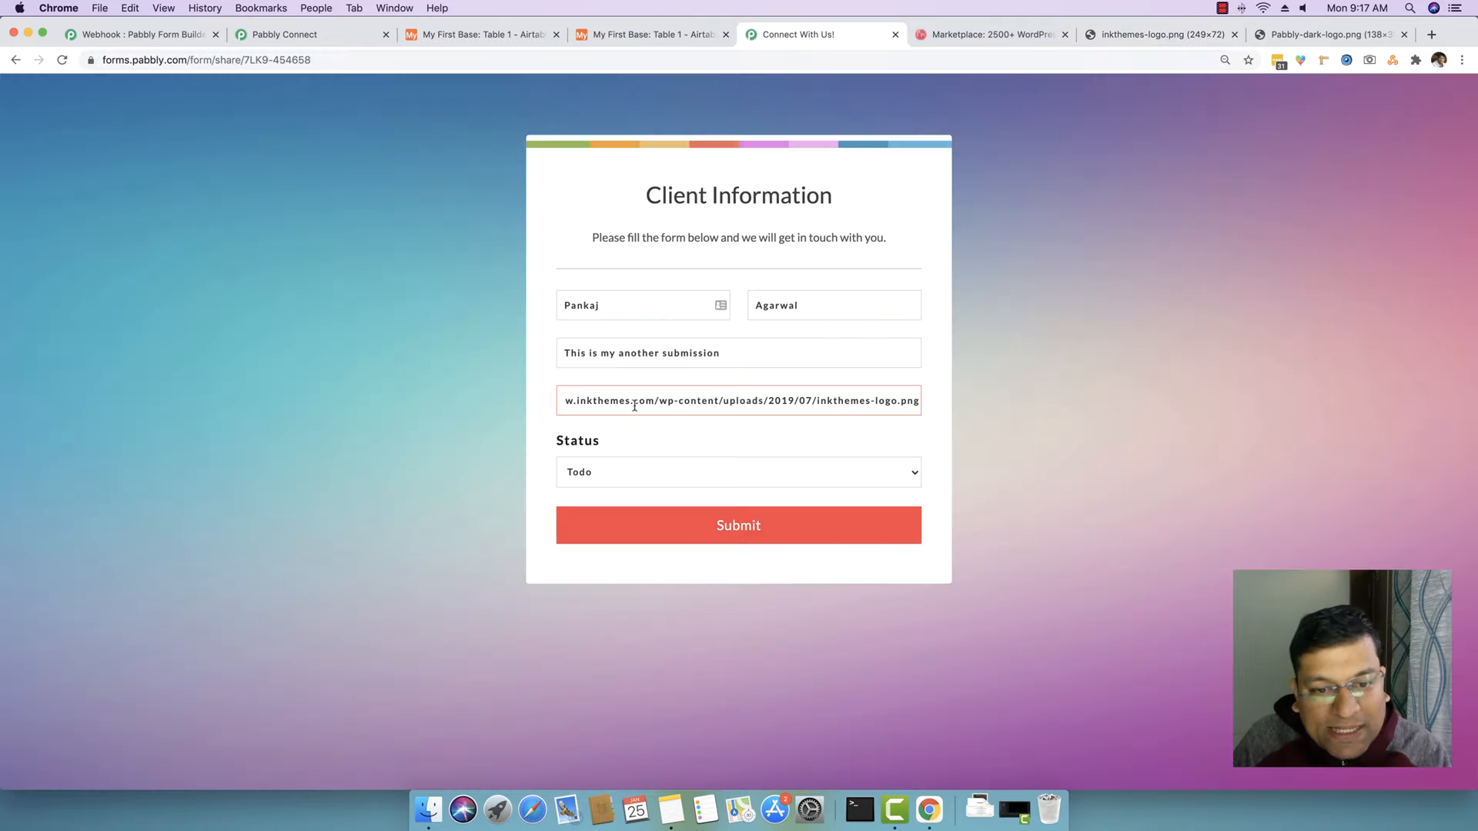
pyautogui.click(474, 451)
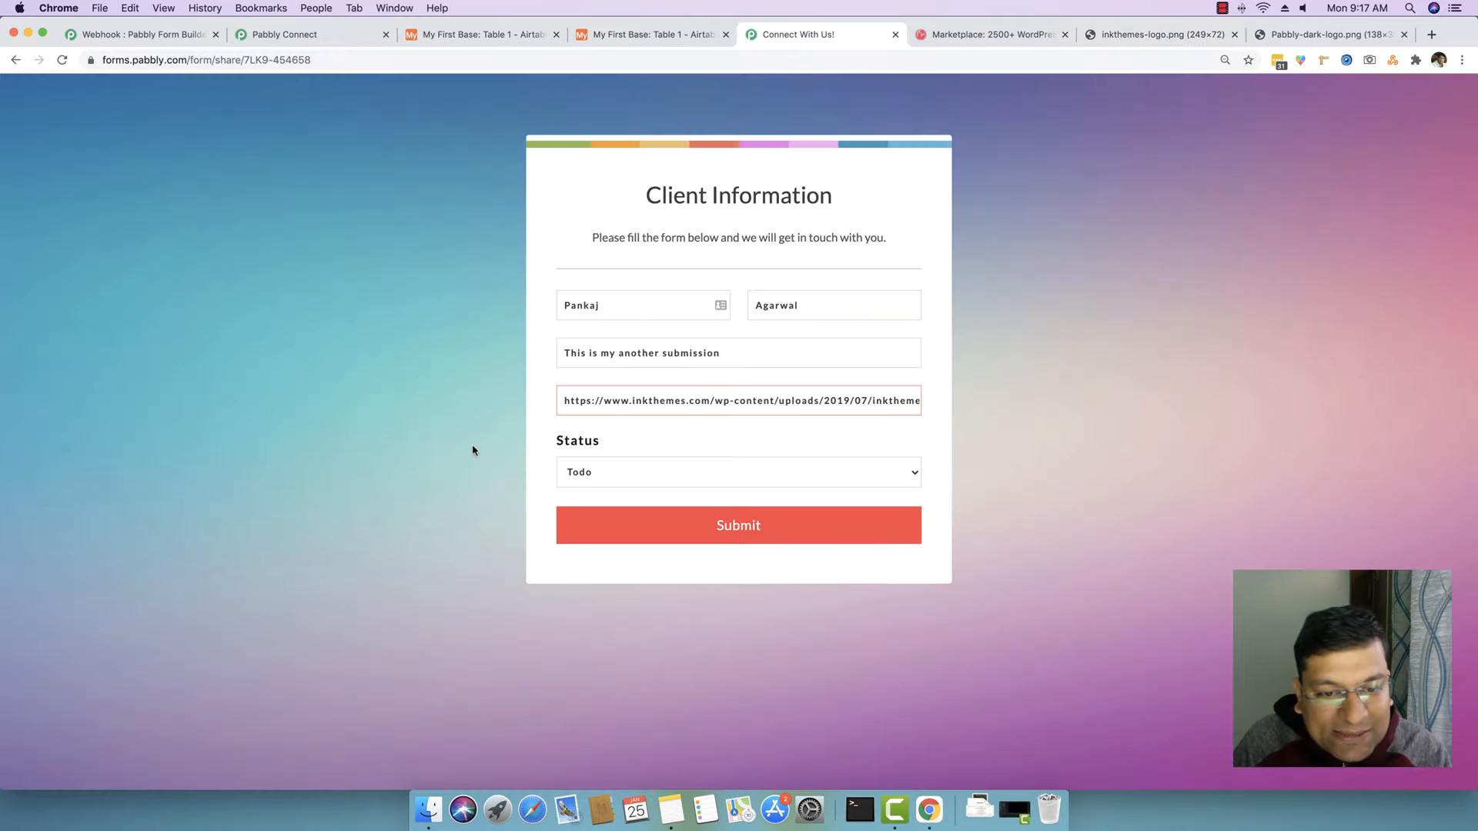
pyautogui.click(588, 472)
pyautogui.click(590, 498)
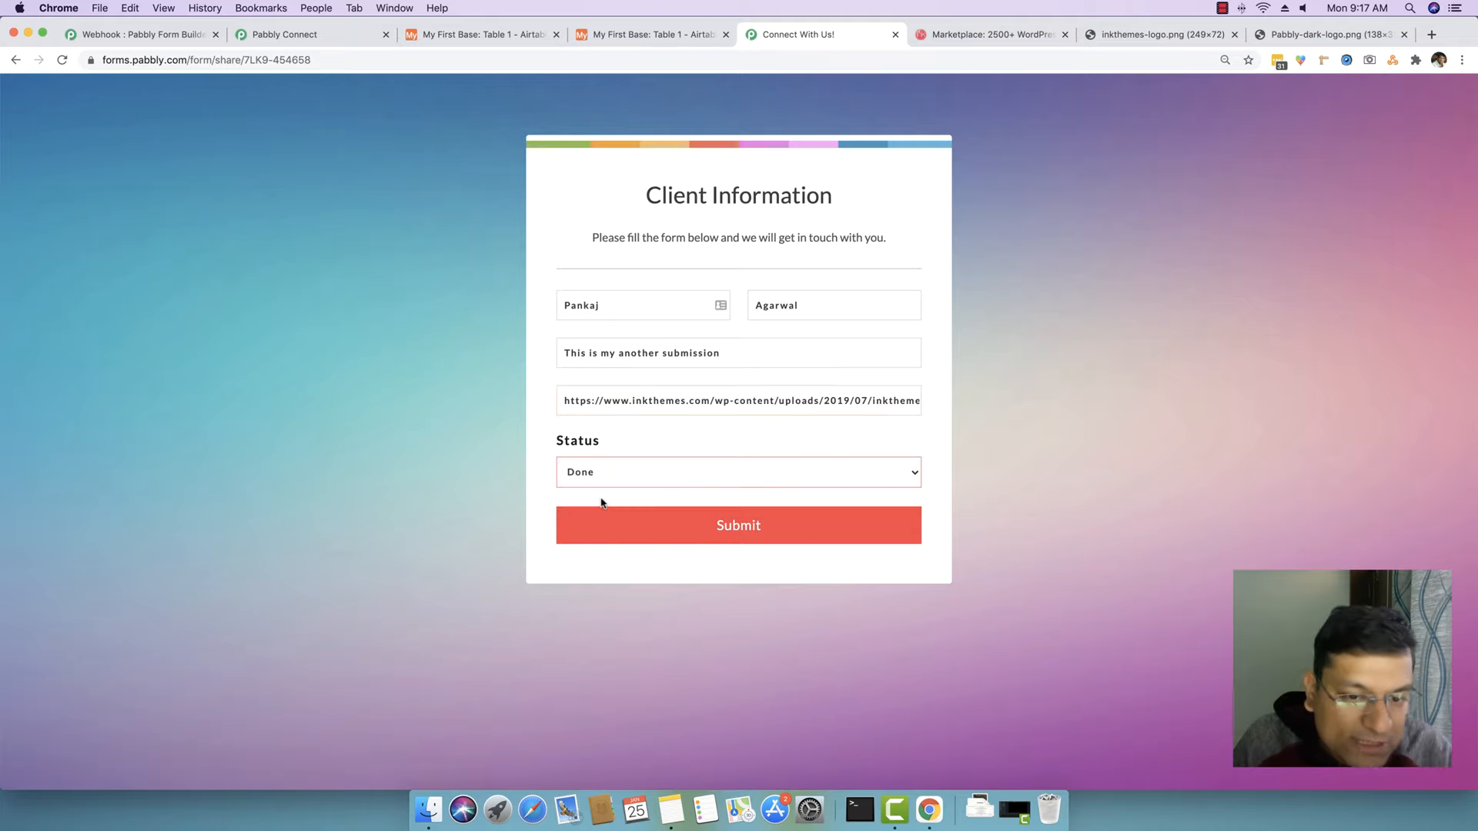
# Submit the form and check Table 1 of My First Base in Airtable for the new record
pyautogui.click(701, 524)
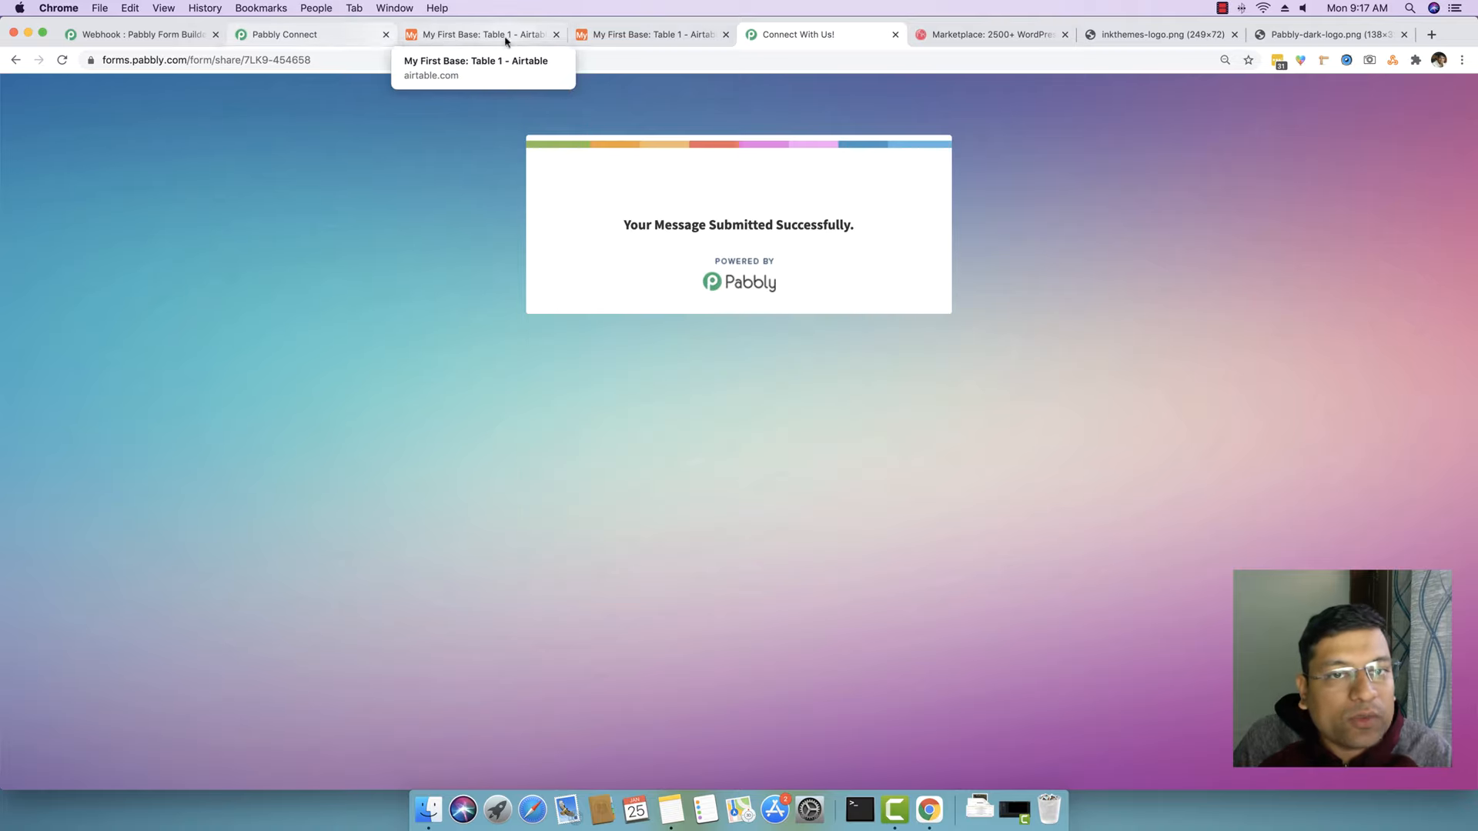
pyautogui.click(610, 36)
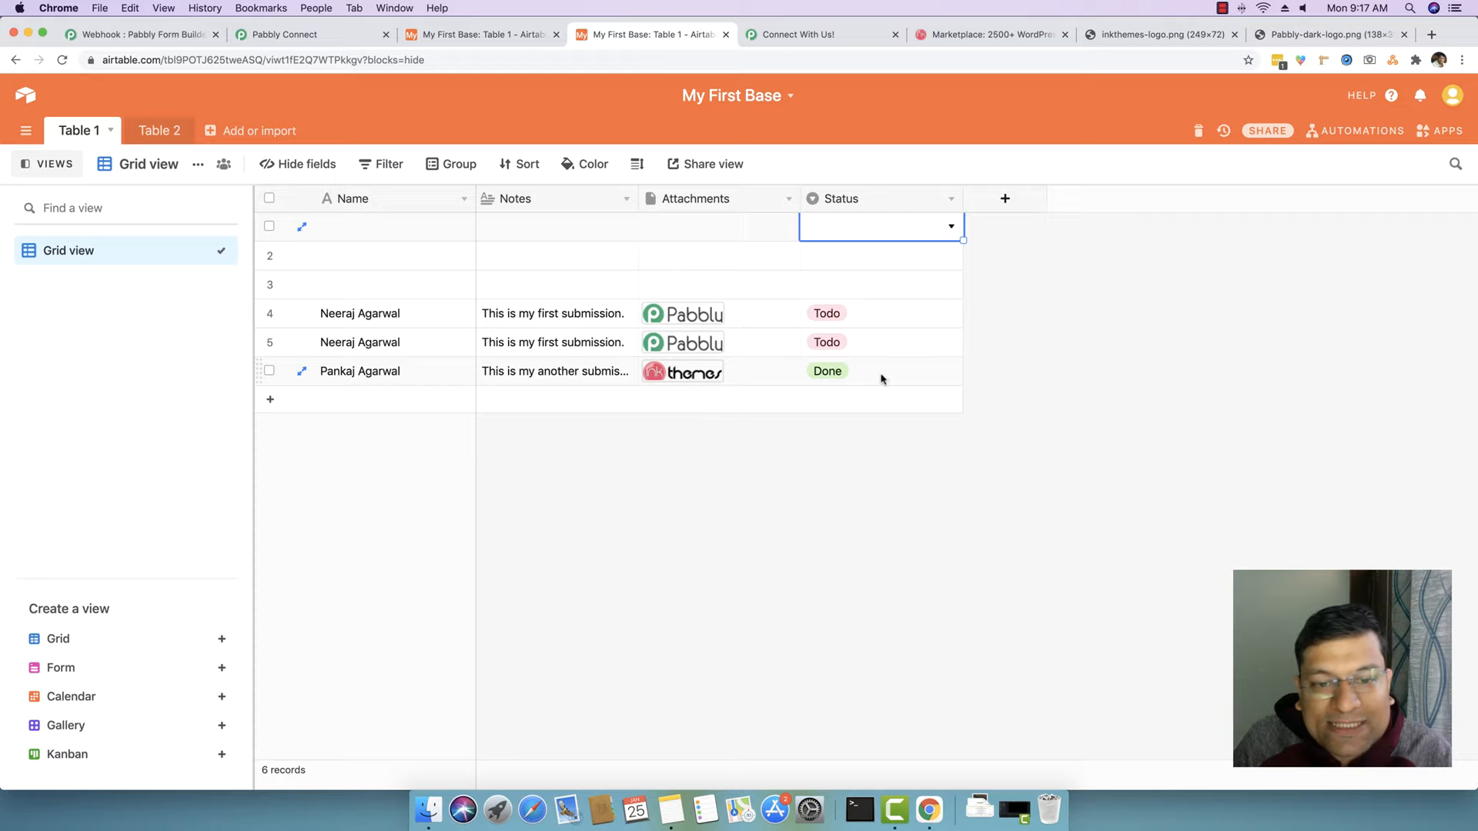
pyautogui.click(1145, 371)
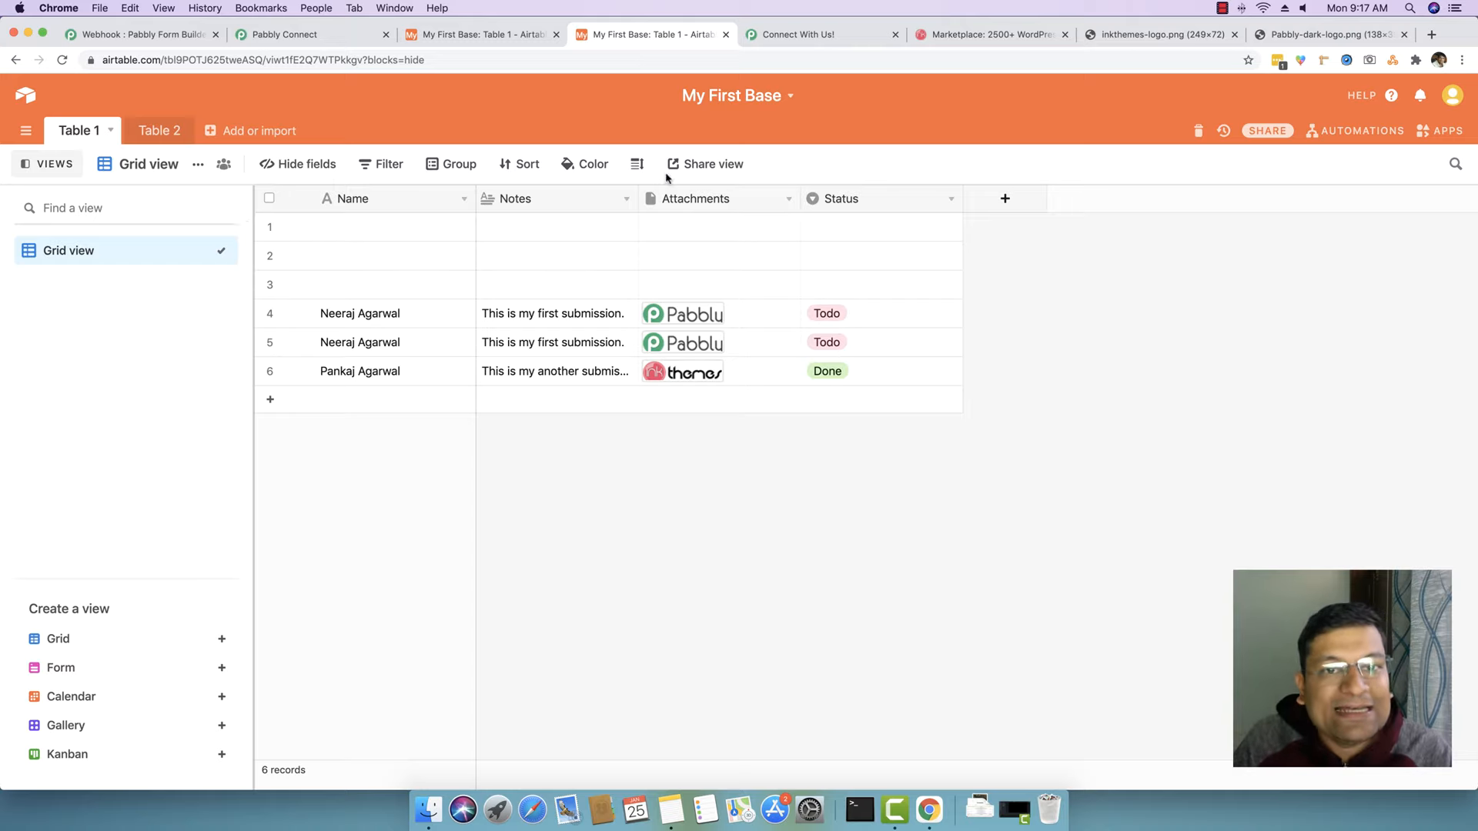
# Review the Airtable action's mapped fields in Pabbly Connect and compare them with the Attachments column of Table 1
pyautogui.click(339, 35)
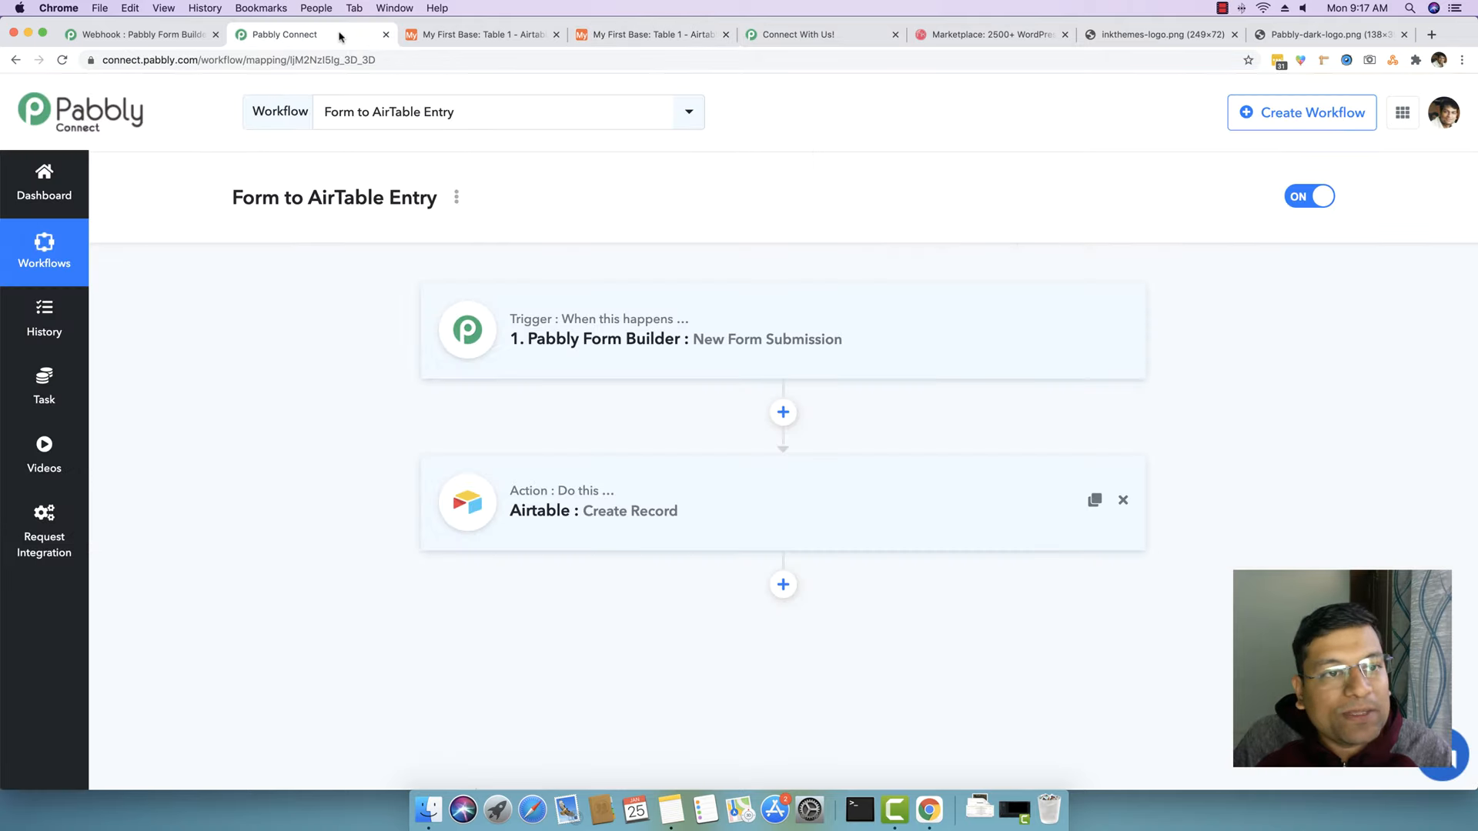
pyautogui.click(705, 505)
pyautogui.scroll(-10, 283, 439)
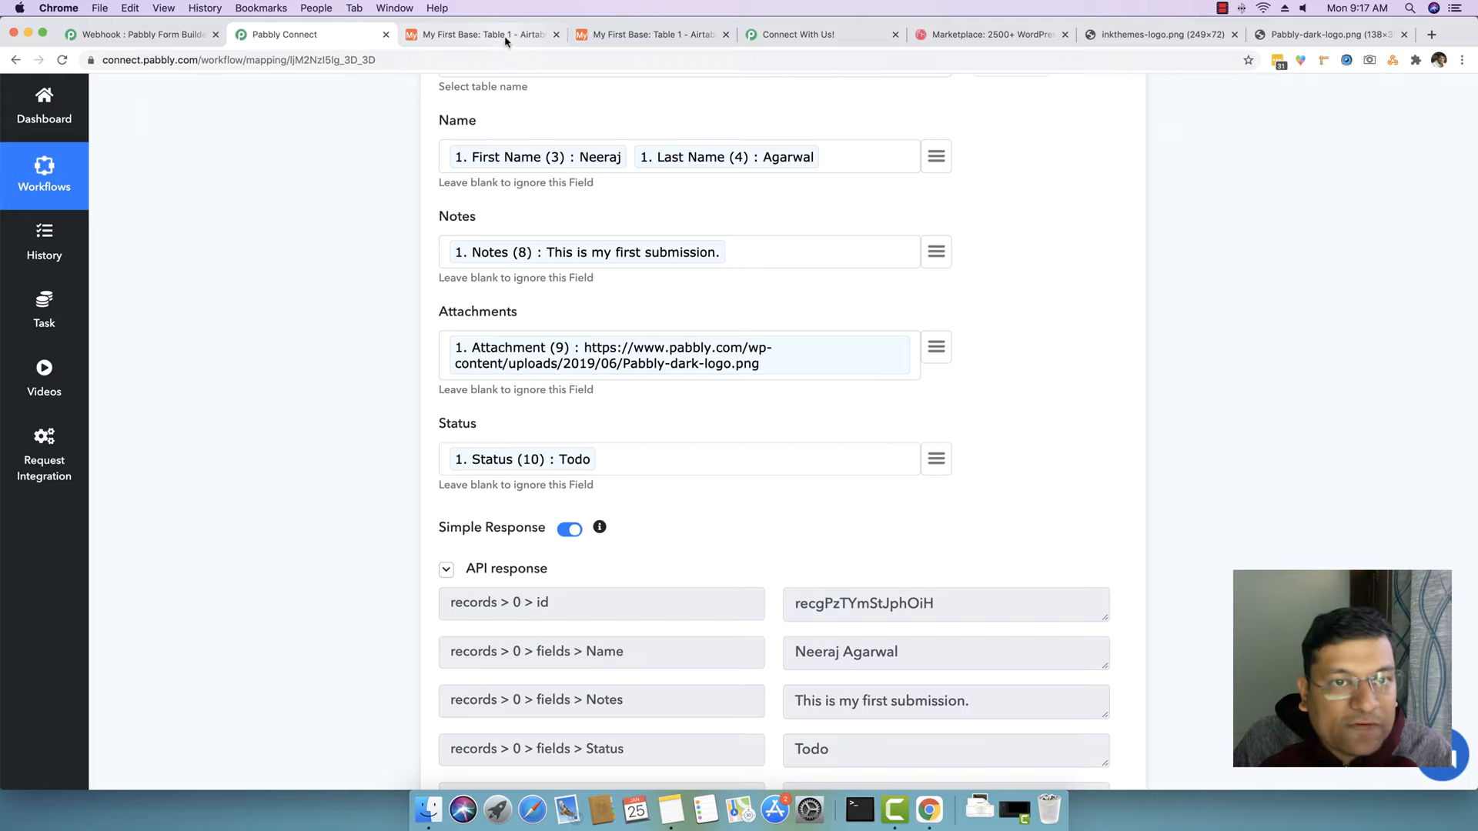
pyautogui.click(481, 35)
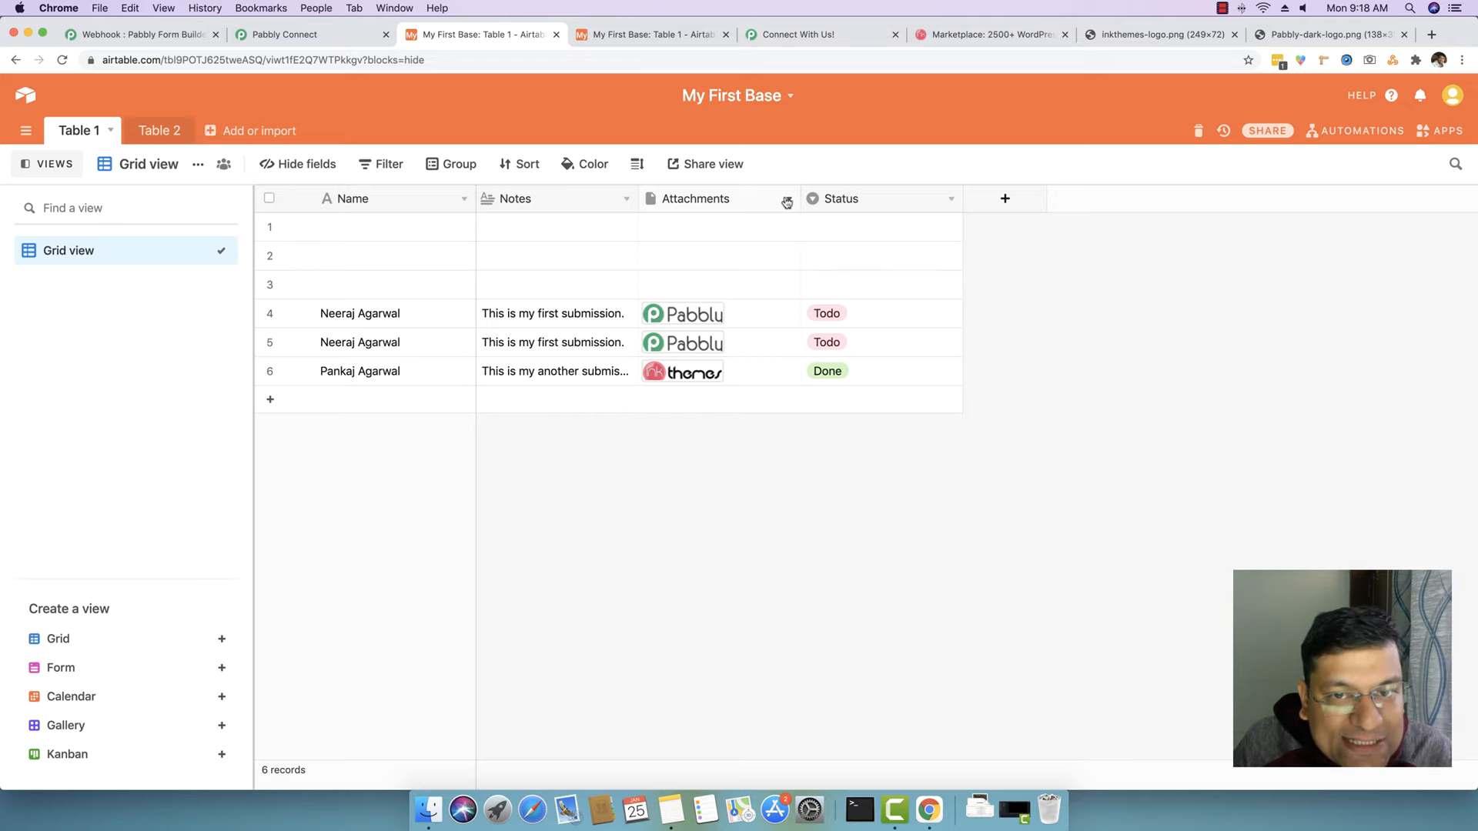
# Append a comma and the copied inkthemes-logo.png URL to the Airtable action's Attachments mapping in Pabbly Connect
pyautogui.click(344, 38)
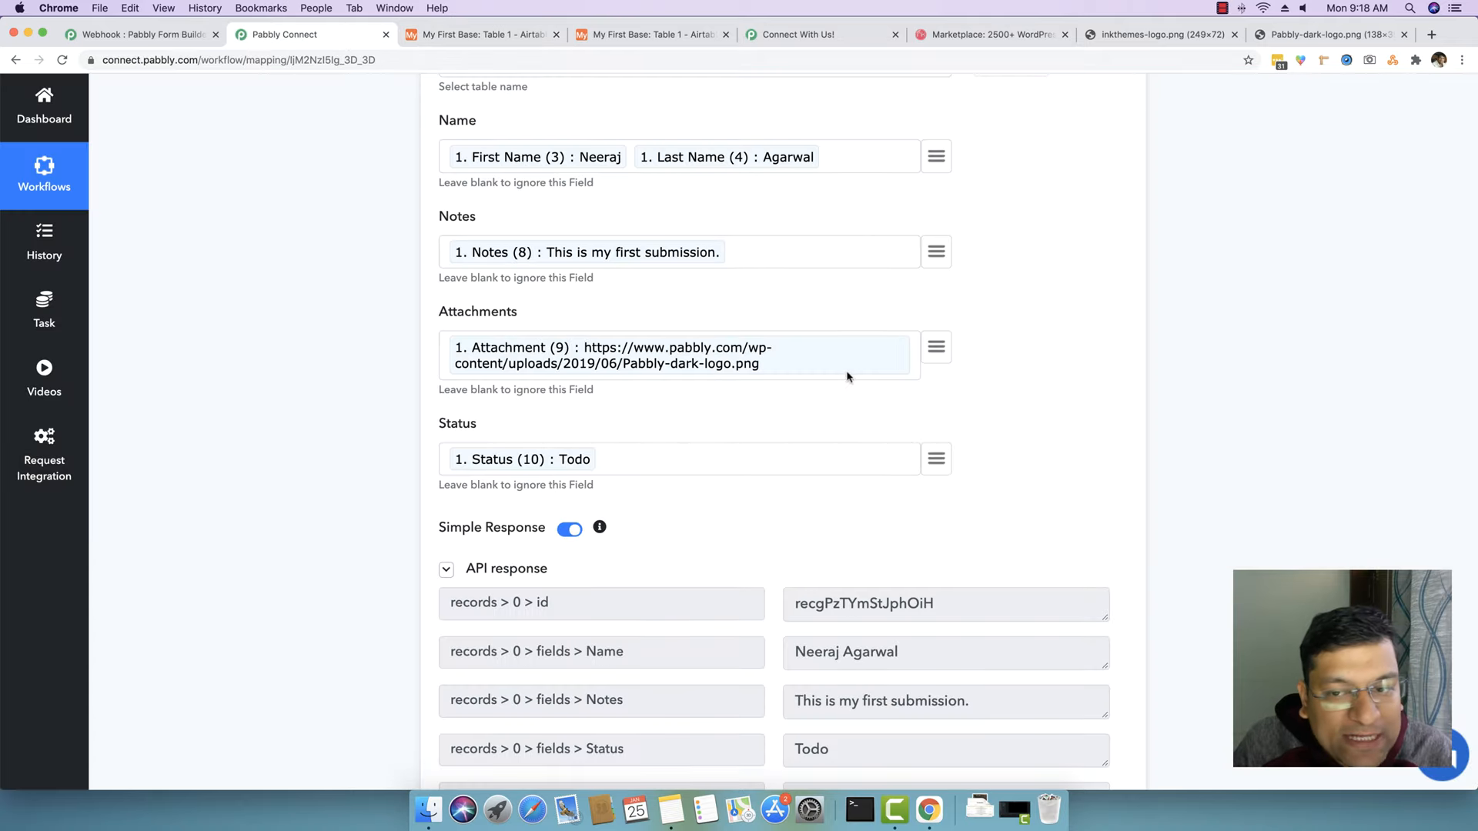
pyautogui.click(914, 363)
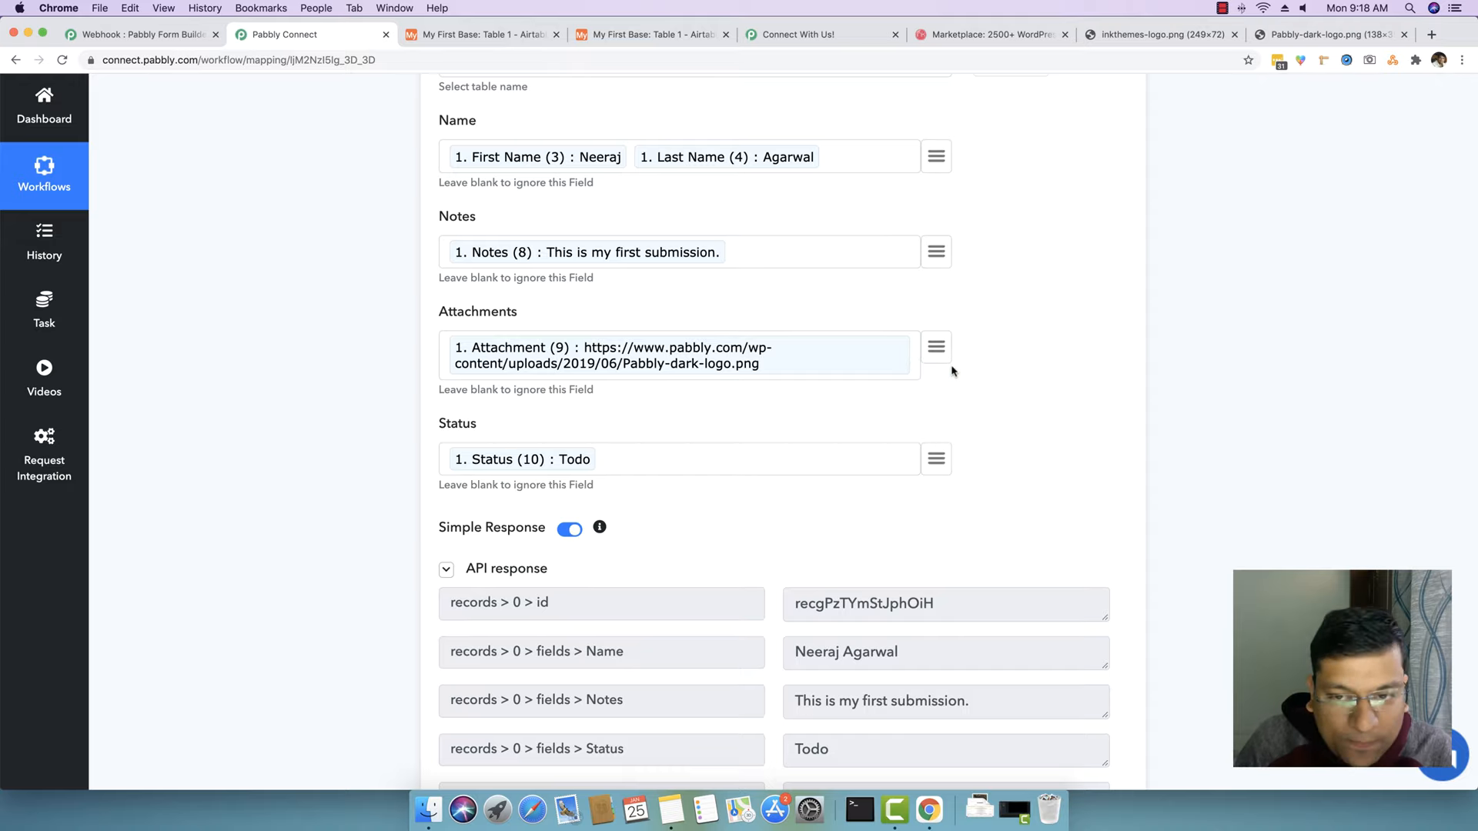
pyautogui.write(',')
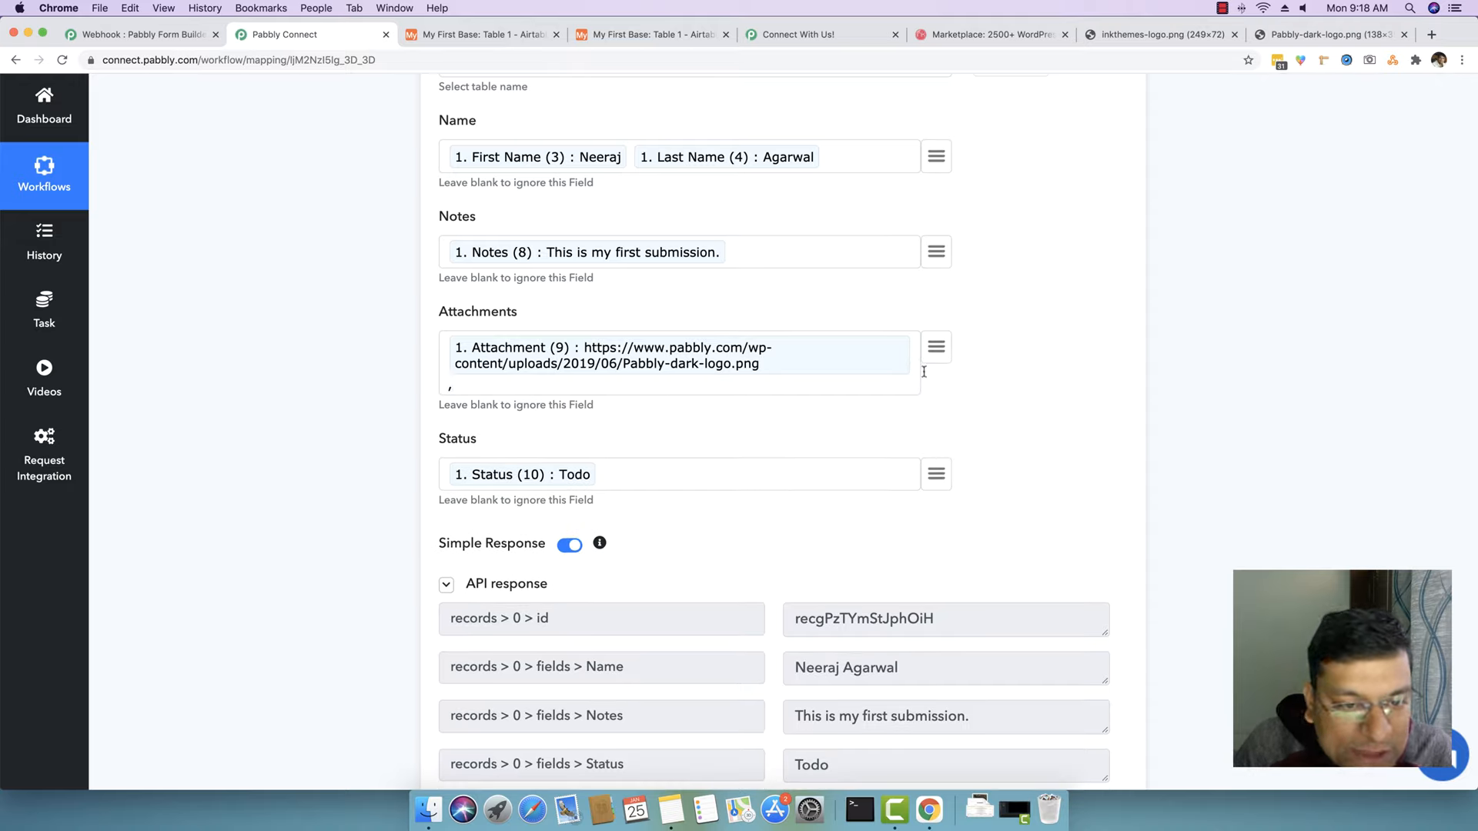
pyautogui.click(971, 38)
pyautogui.click(1207, 37)
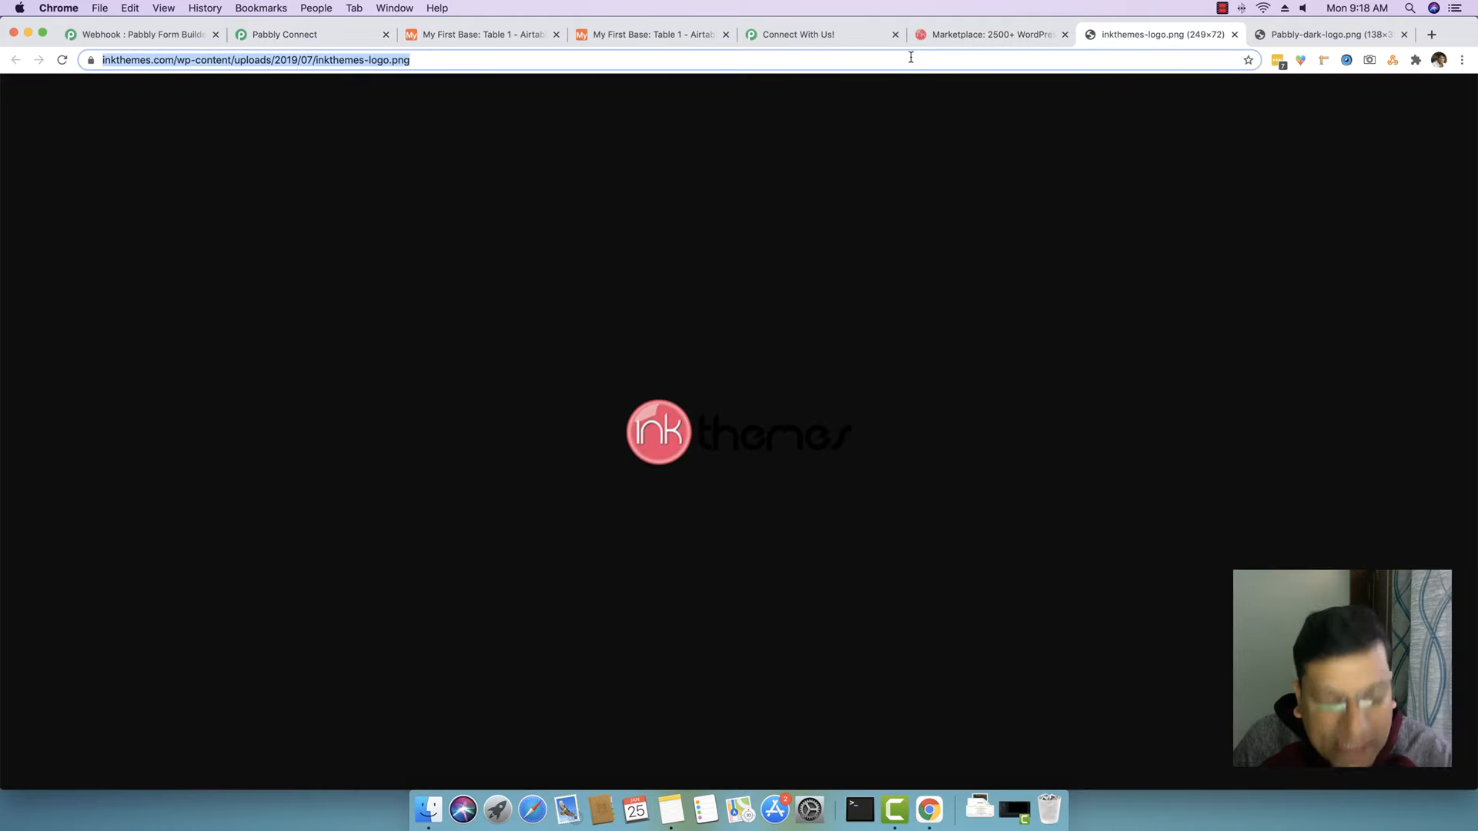
pyautogui.press('cmd+c')
pyautogui.click(293, 34)
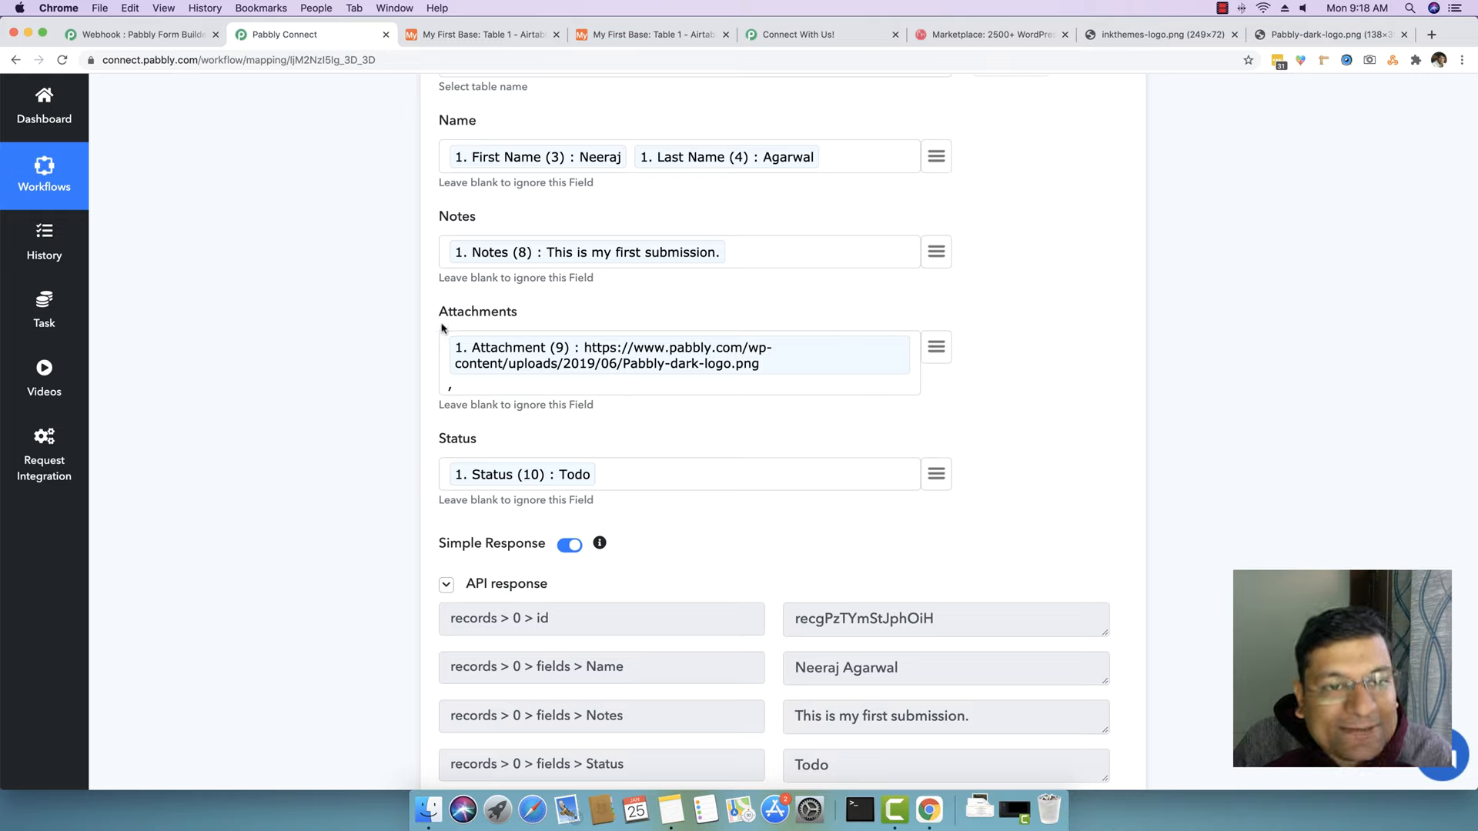
pyautogui.click(454, 385)
pyautogui.press('super+v')
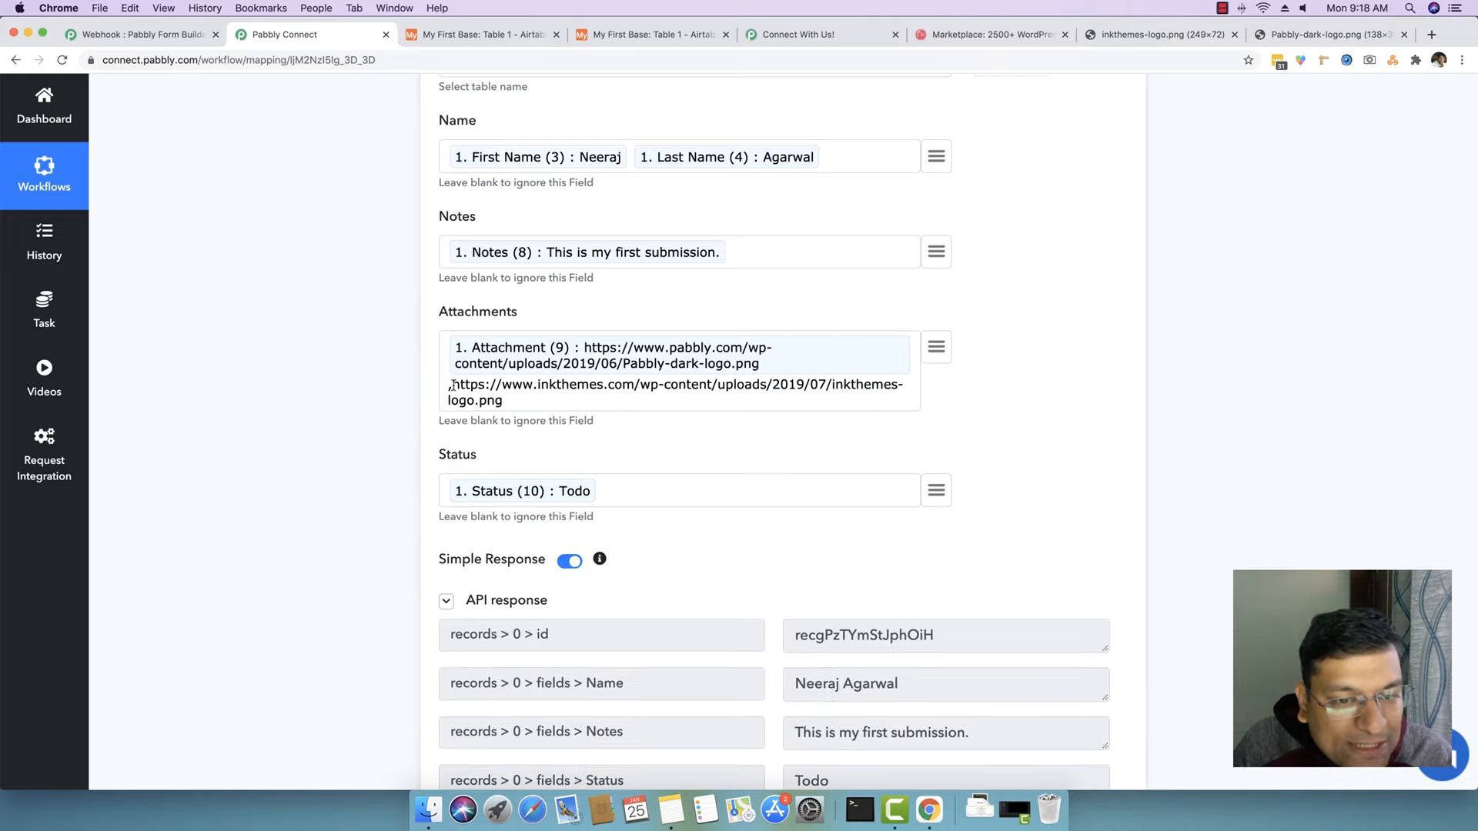
# Review the comma and the second image URL in the Attachments mapping
pyautogui.moveTo(453, 385); pyautogui.dragTo(533, 402)
pyautogui.click(534, 403)
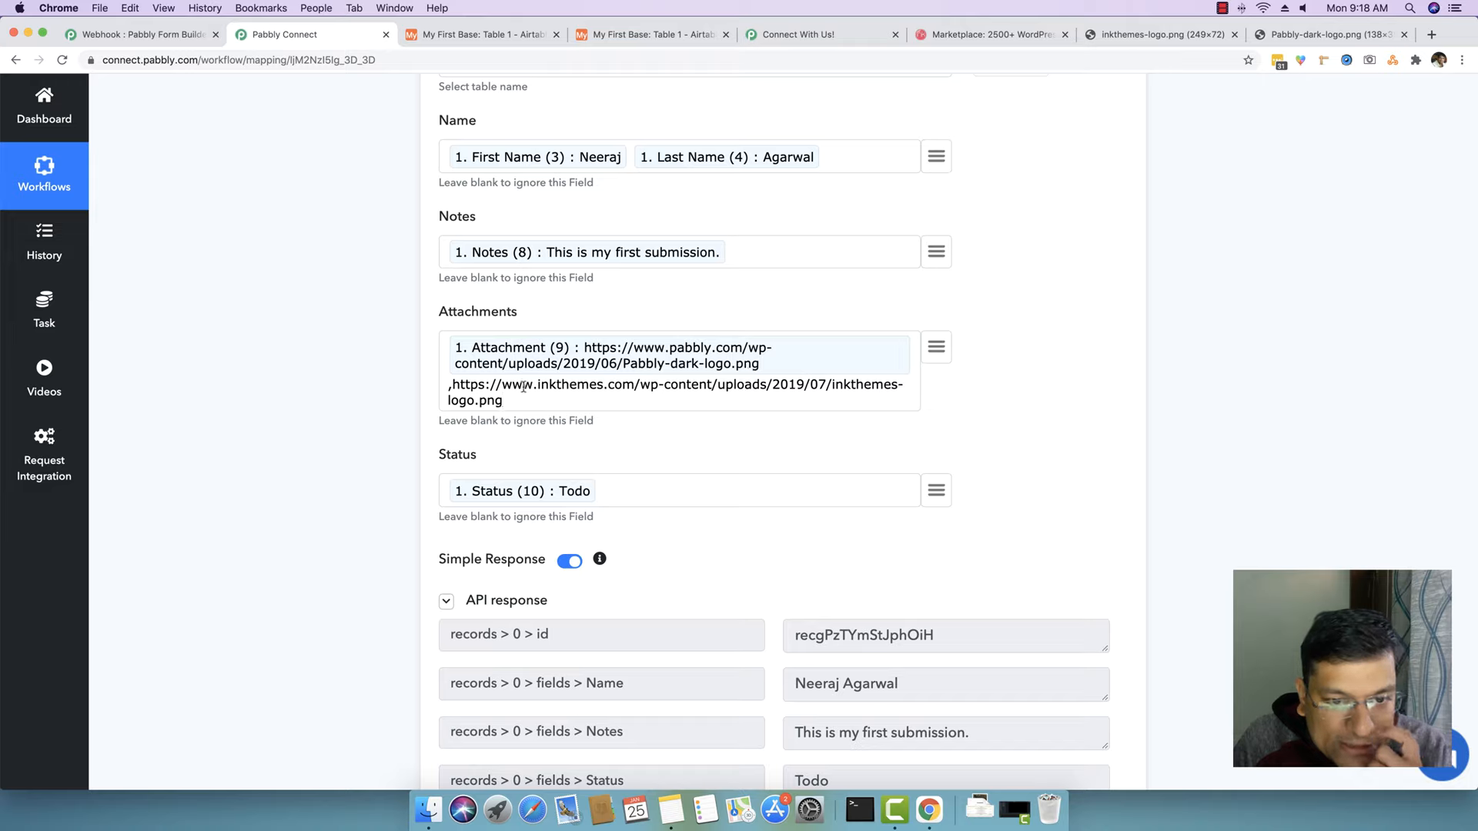
pyautogui.click(448, 385)
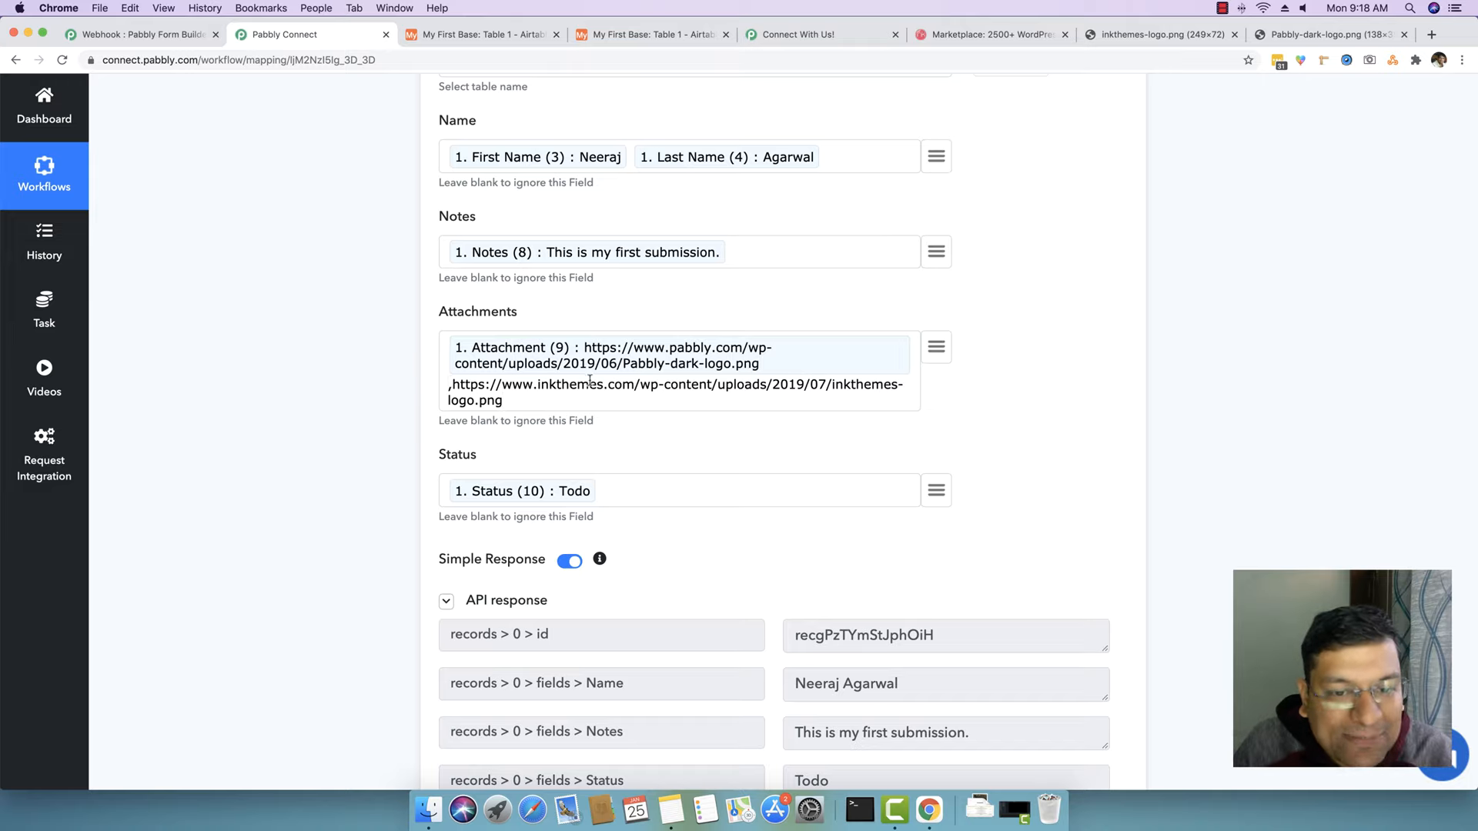
pyautogui.click(532, 394)
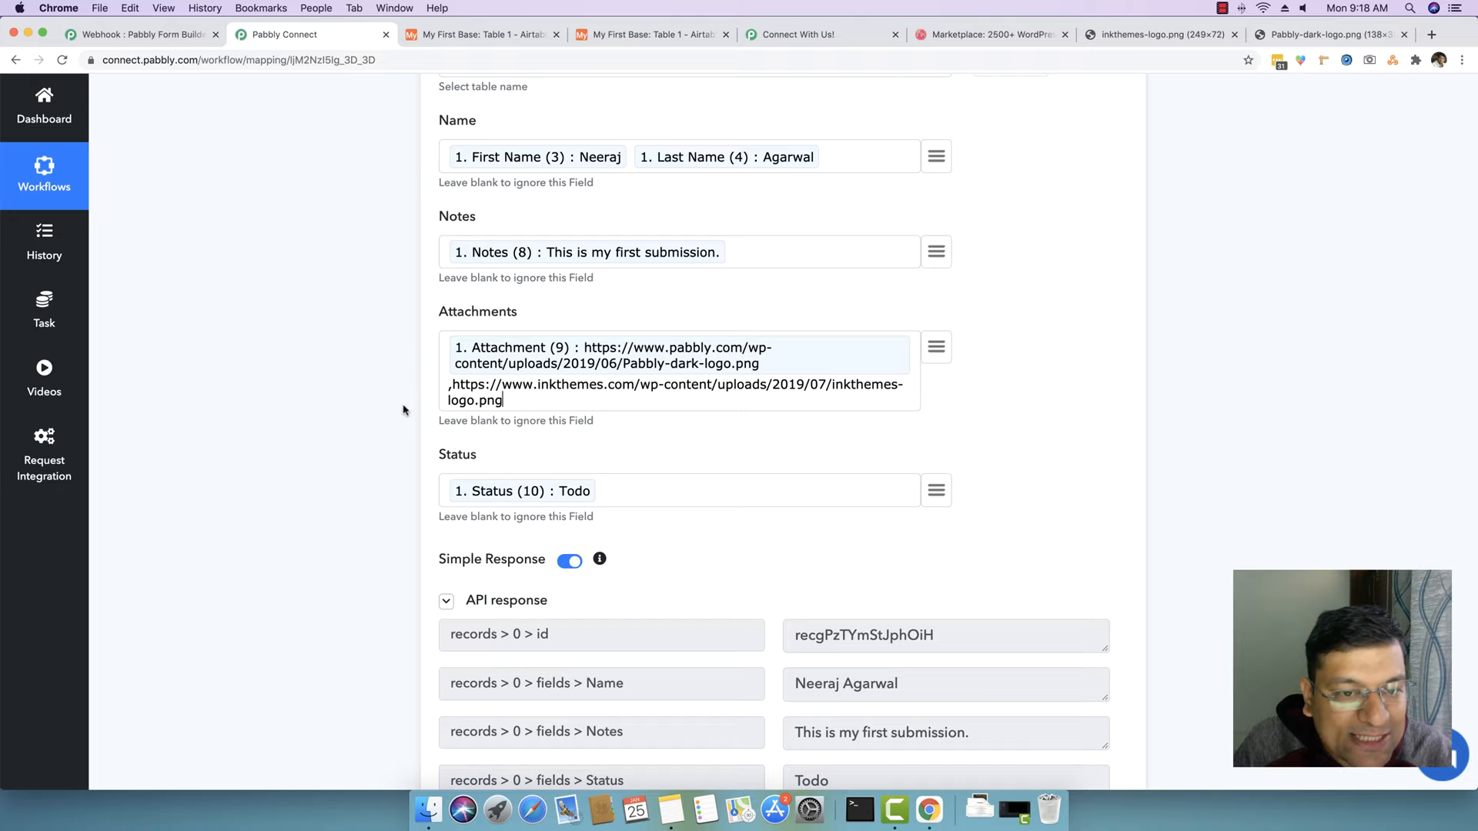
pyautogui.click(453, 384)
pyautogui.moveTo(452, 384); pyautogui.dragTo(527, 399)
pyautogui.click(528, 399)
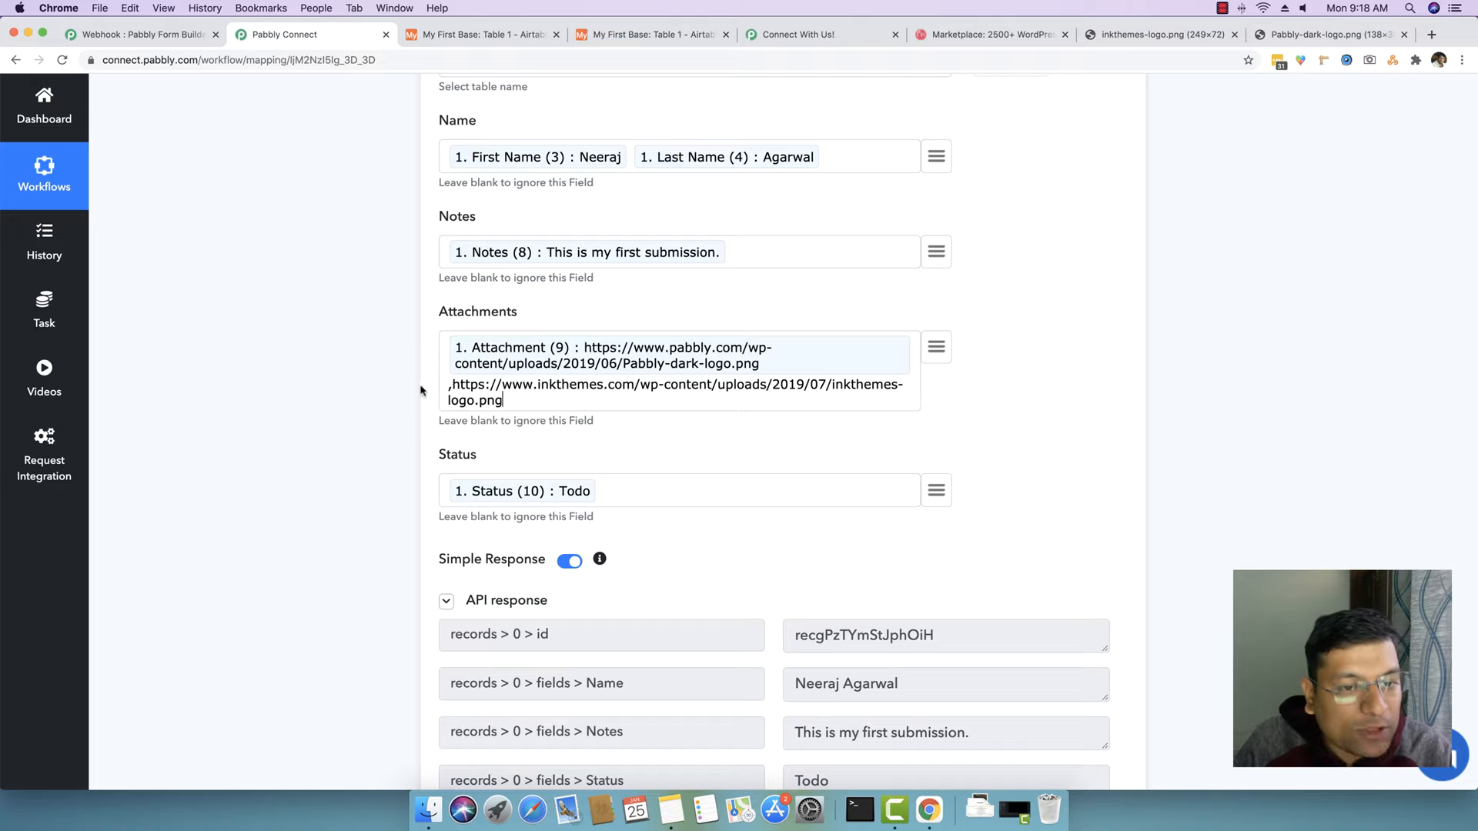
# Save the Airtable action with a test request and check Table 1 for a record with both attachments
pyautogui.scroll(-5, 377, 386)
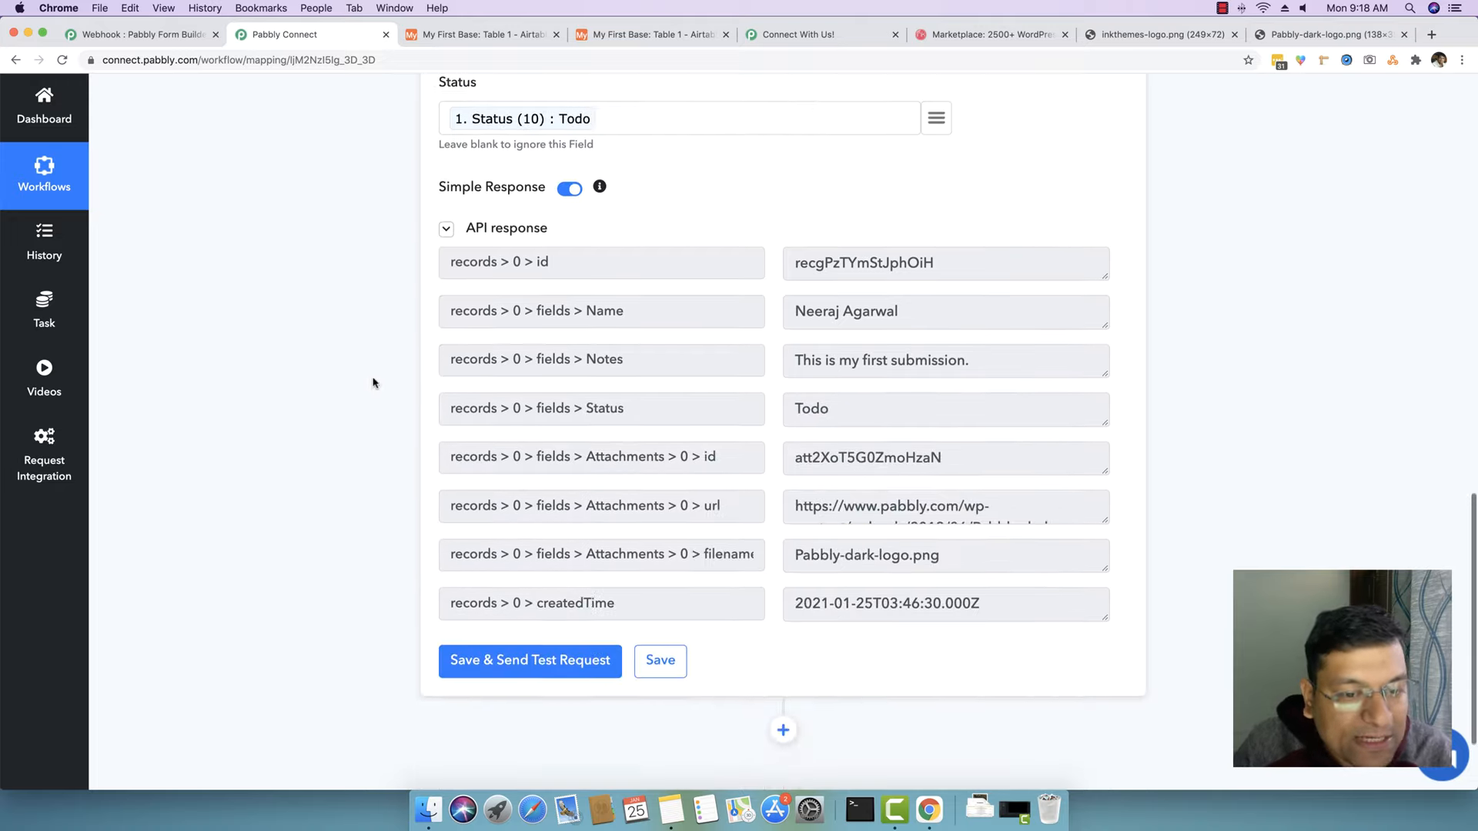
pyautogui.click(531, 661)
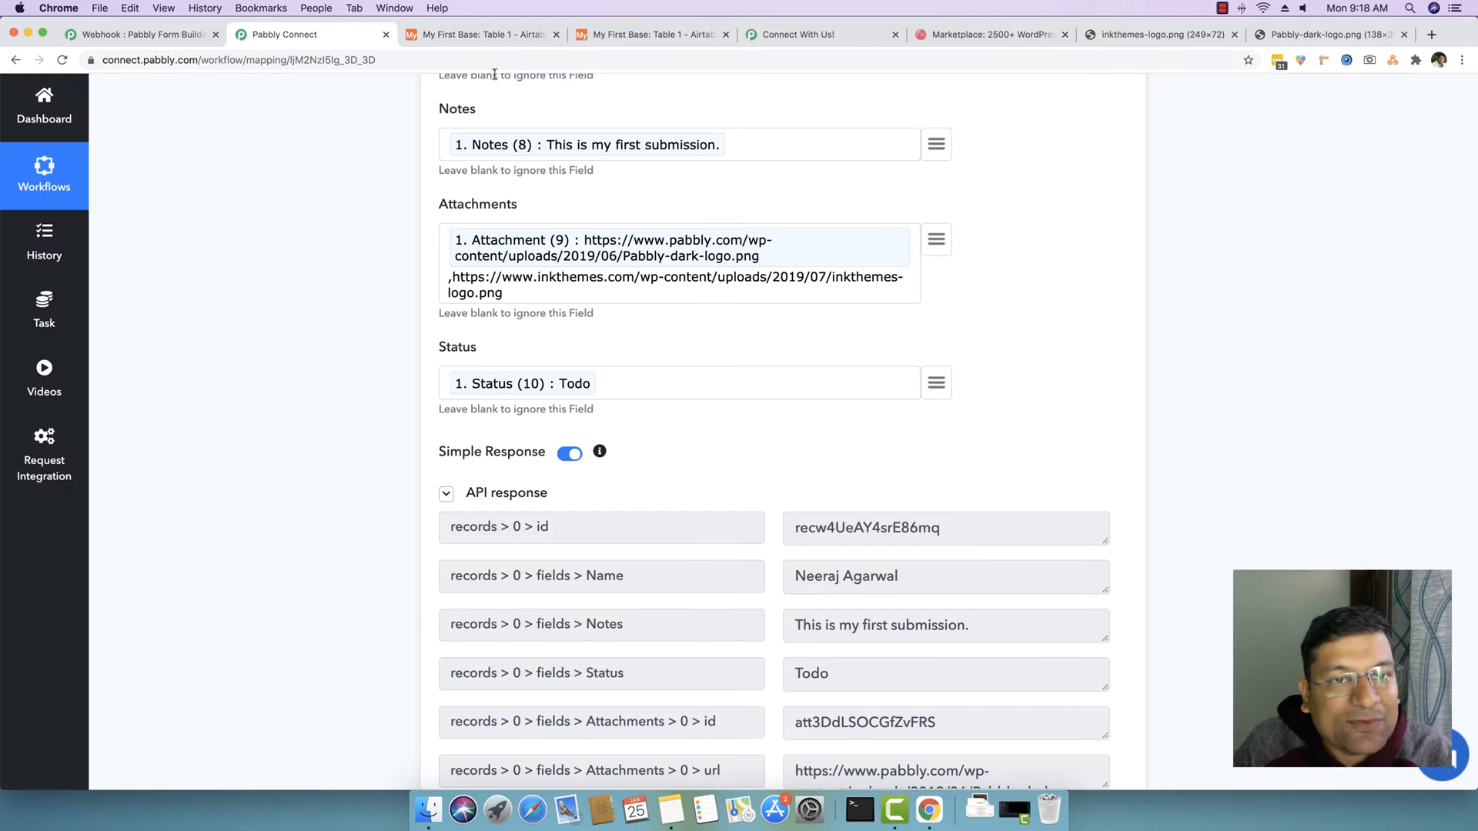
pyautogui.click(493, 34)
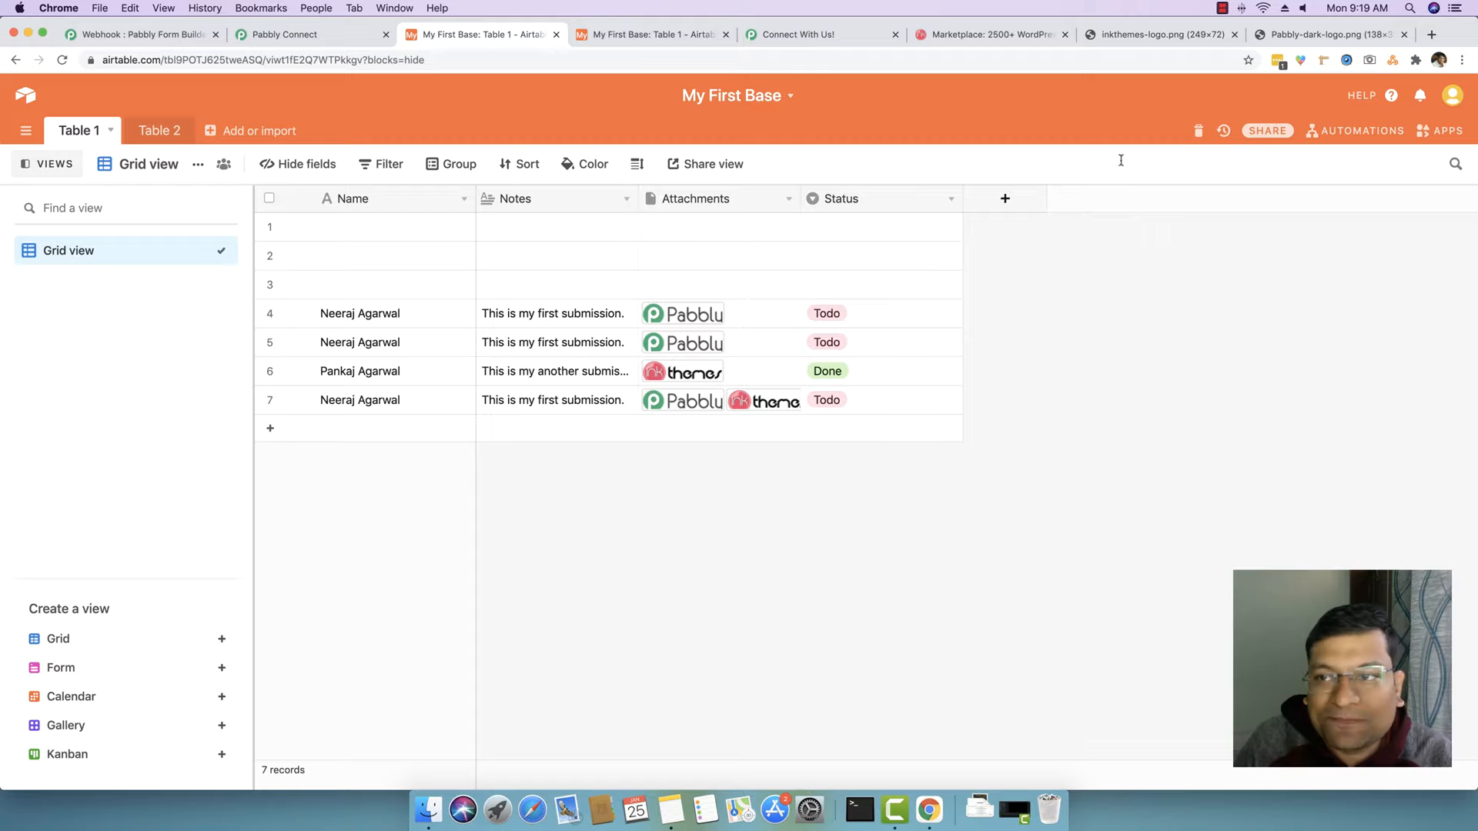
pyautogui.click(1219, 9)
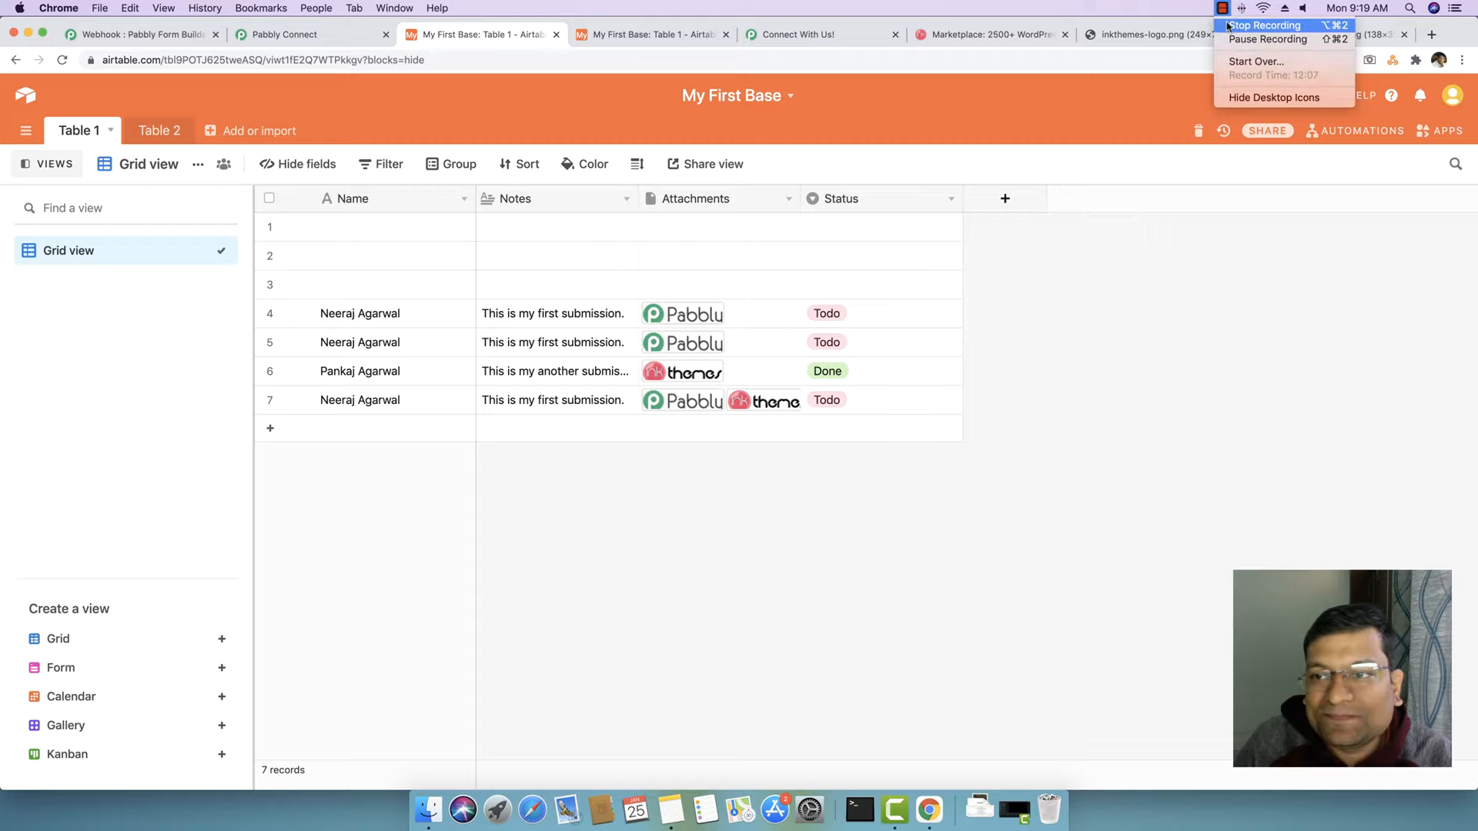